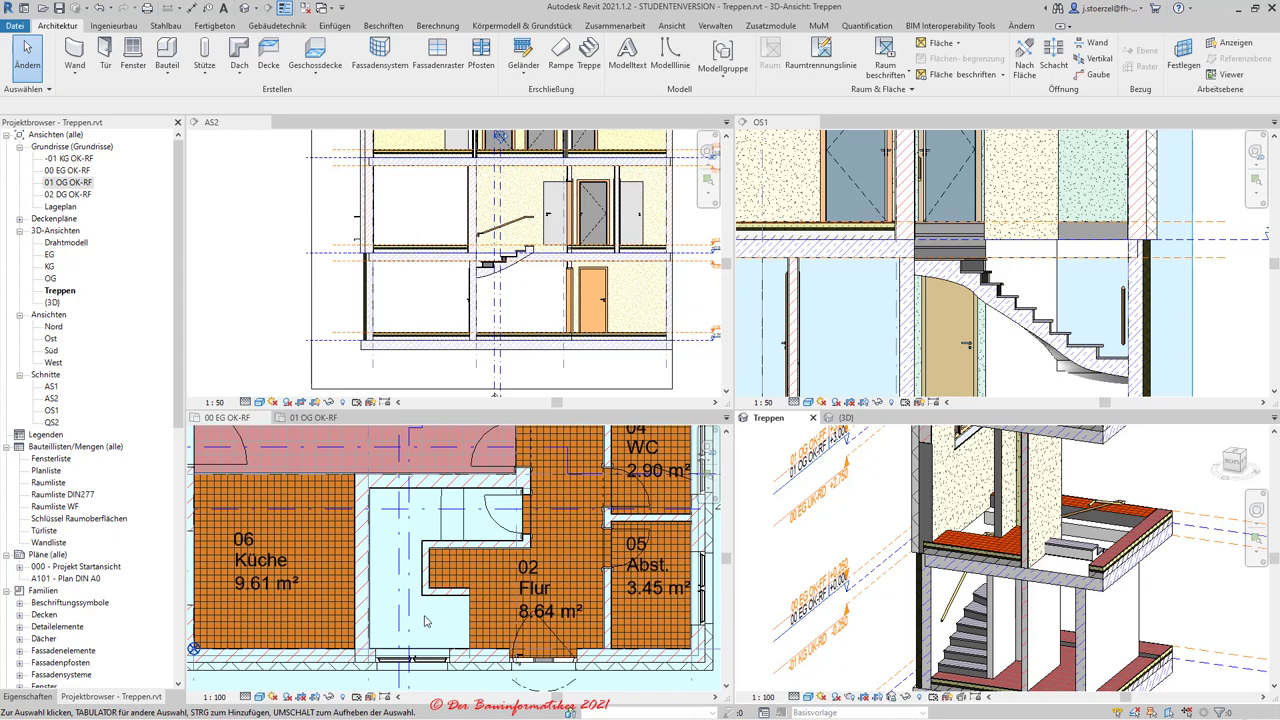
Bring the stair hall into view in the ground-floor plan.
scroll(424, 621, up, 2)
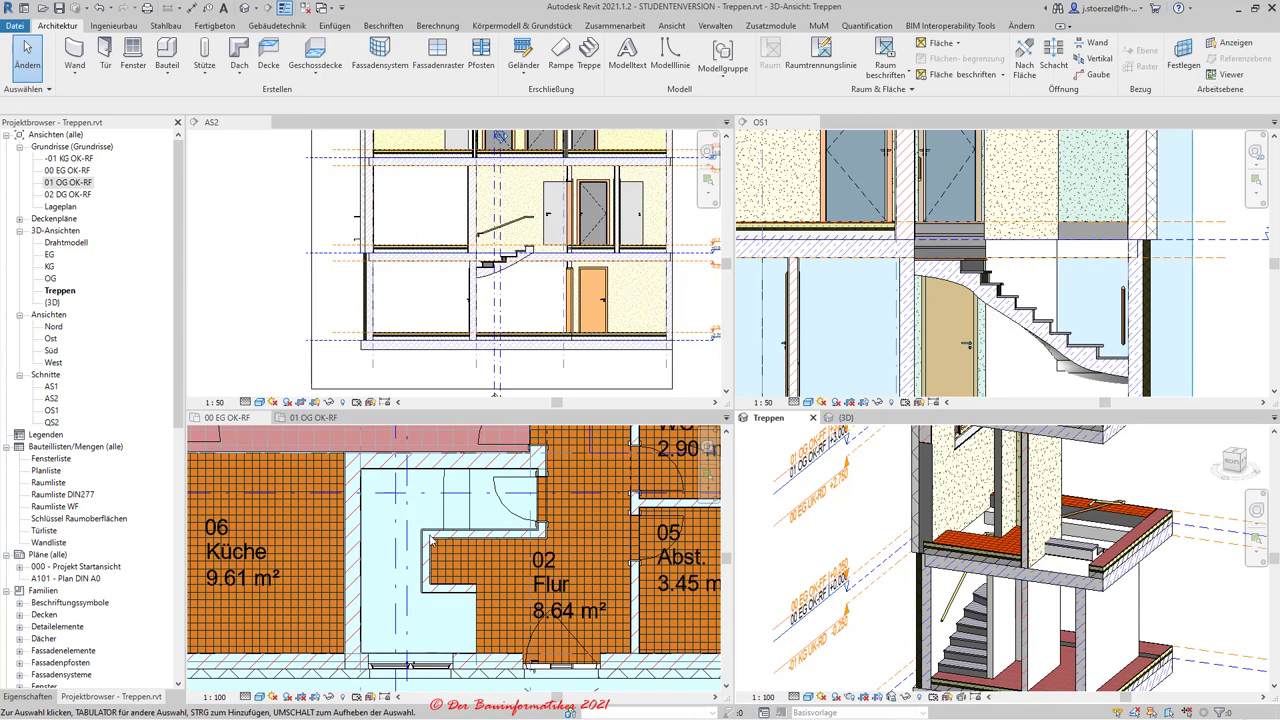
click(412, 580)
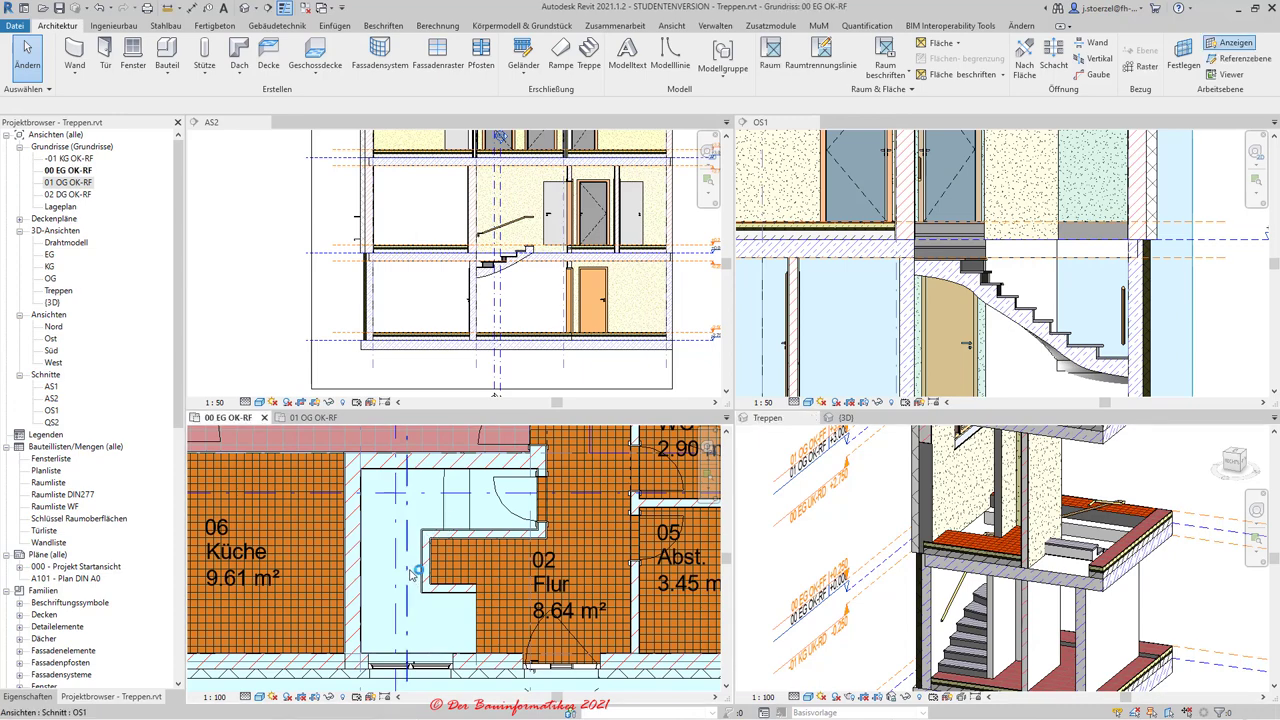
middle_drag(412, 578, 393, 570)
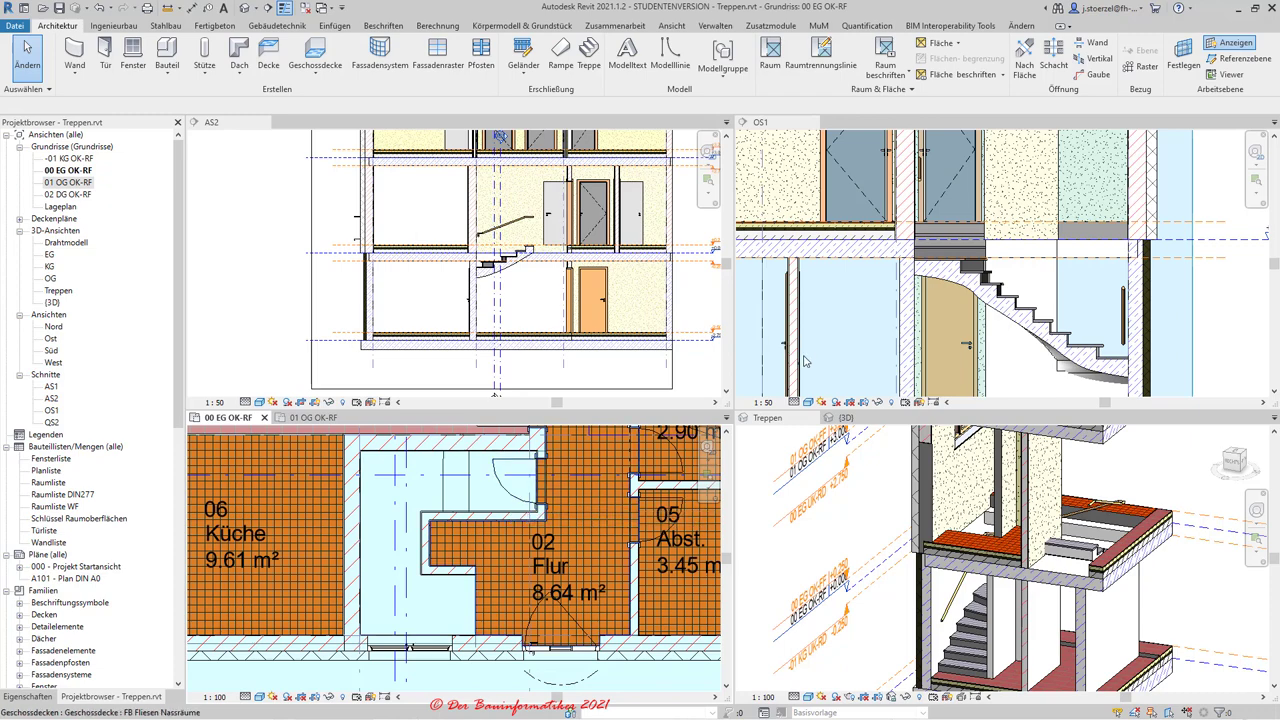
scroll(843, 325, down, 2)
scroll(900, 270, down, 2)
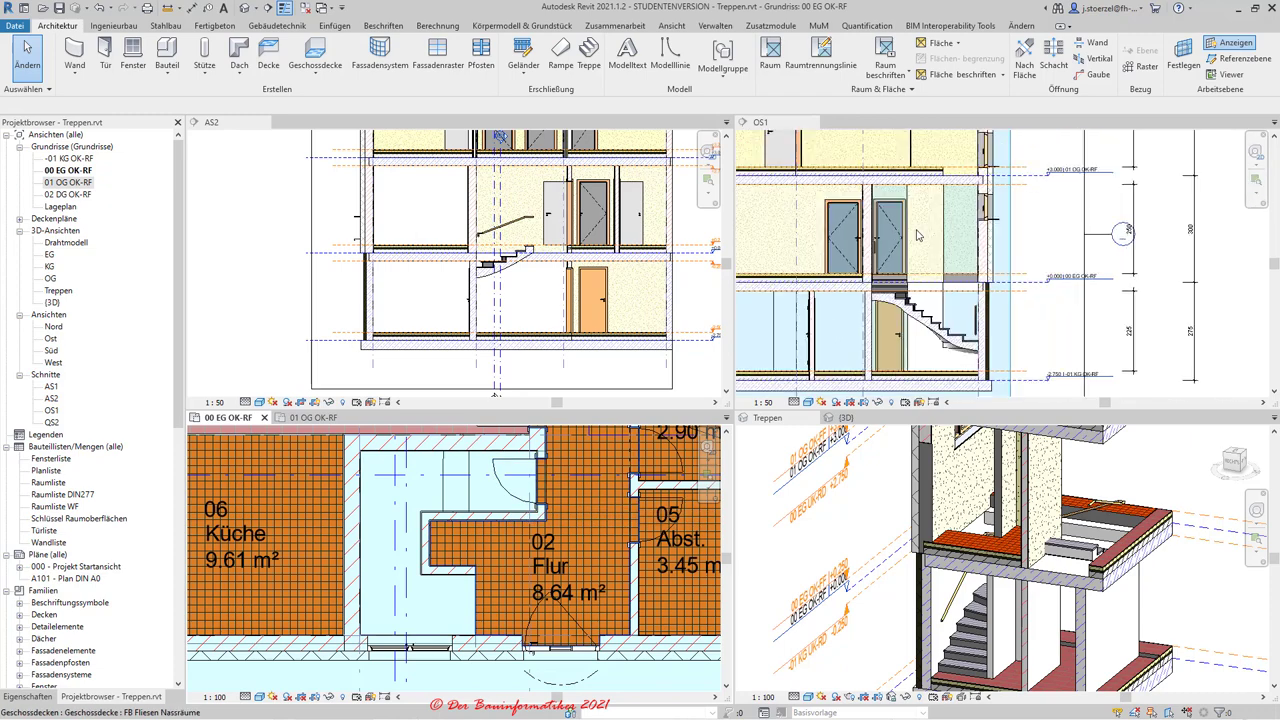
scroll(915, 275, up, 1)
scroll(929, 286, up, 1)
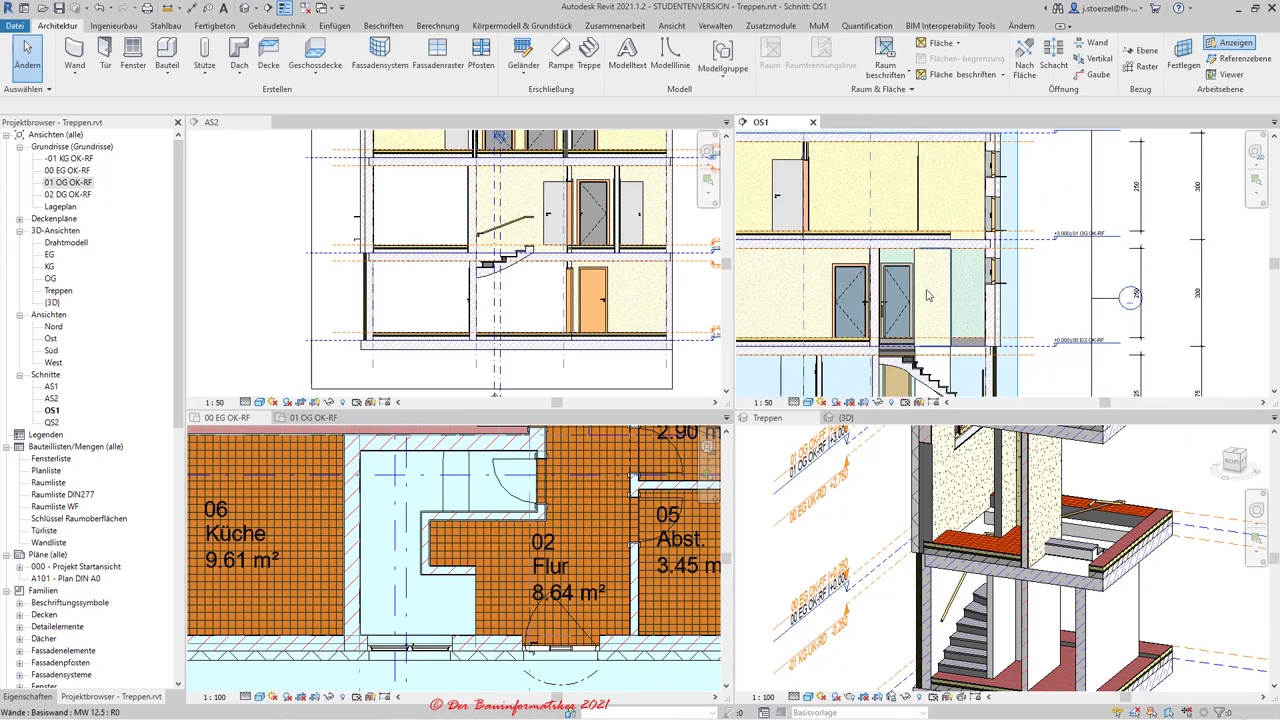
scroll(925, 302, up, 1)
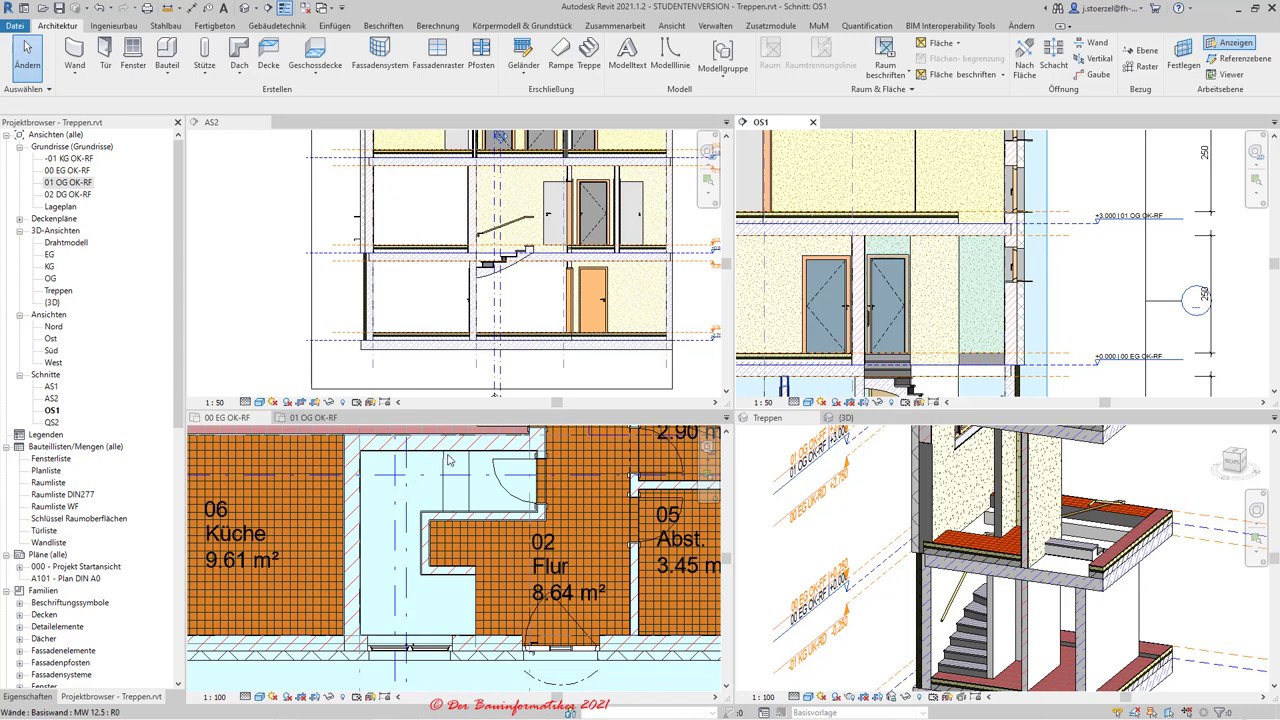
Check the stair area in the upper-floor plan 01 OG OK-RF.
click(313, 417)
scroll(358, 500, up, 2)
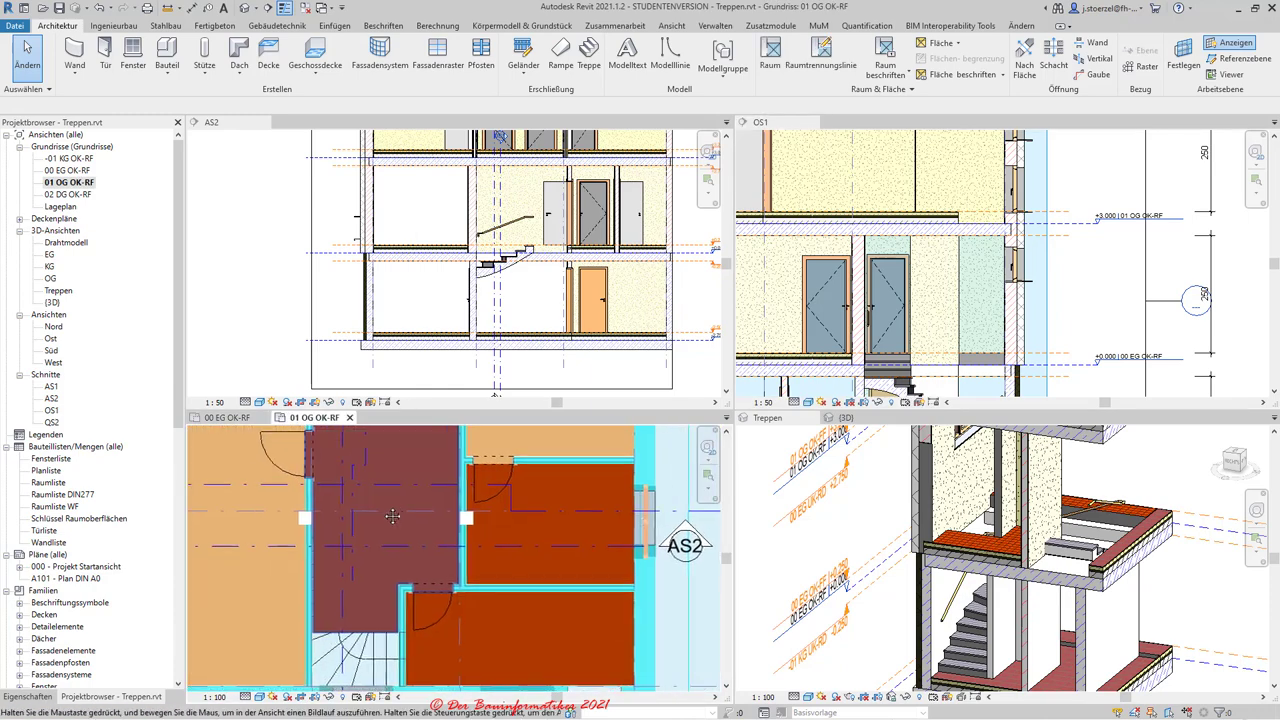
middle_drag(364, 516, 420, 519)
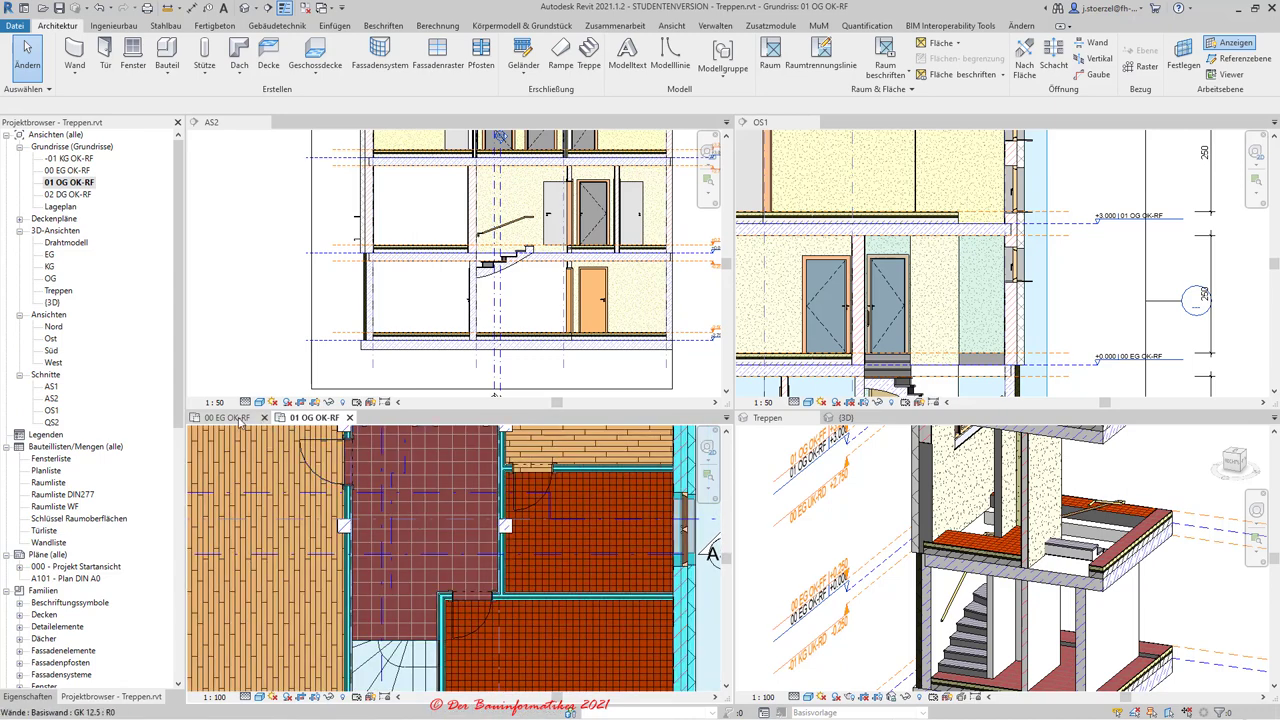
Return to the ground-floor plan 00 EG OK-RF and frame it in the view.
click(240, 418)
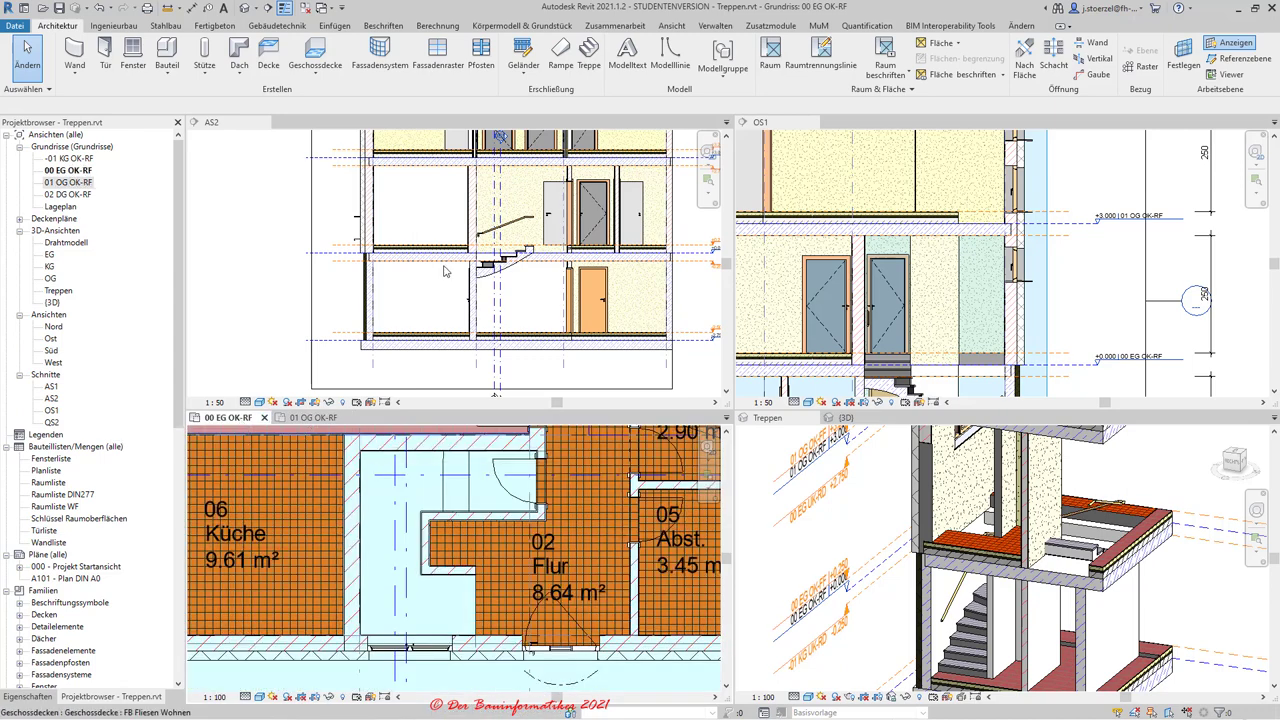
scroll(443, 492, down, 3)
scroll(443, 492, down, 2)
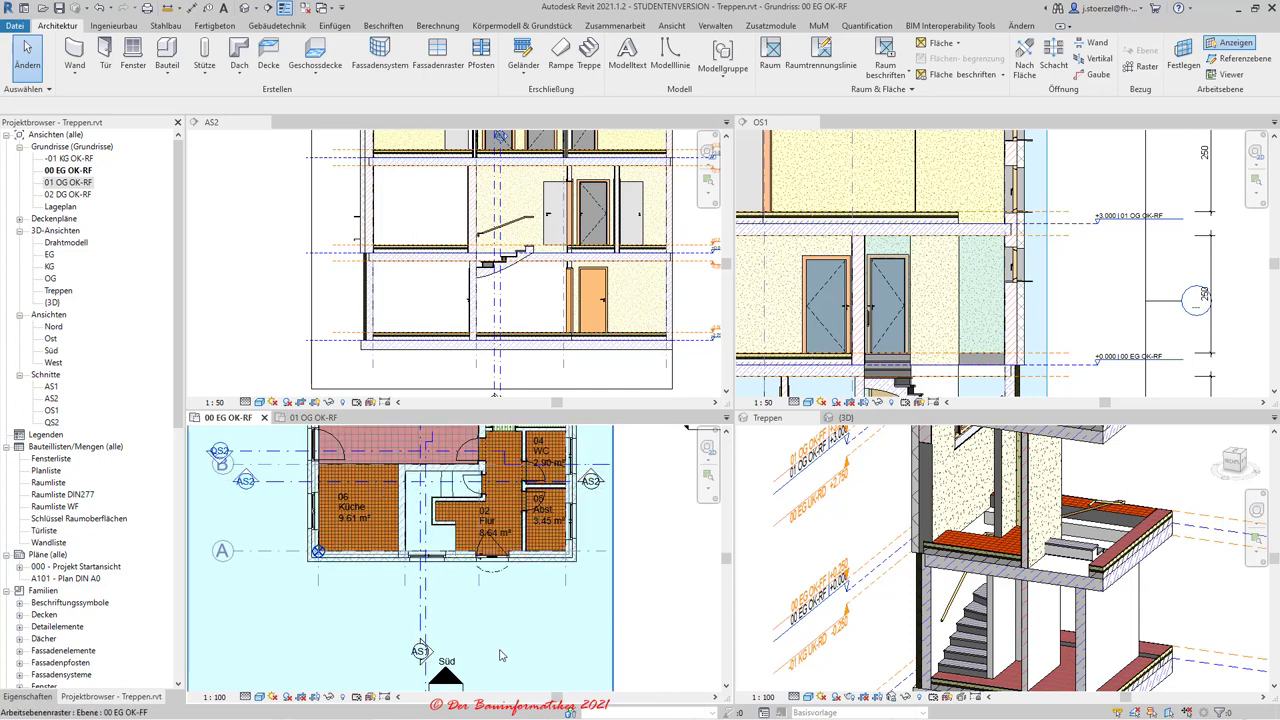
scroll(467, 600, down, 2)
scroll(467, 618, down, 1)
middle_drag(467, 618, 450, 585)
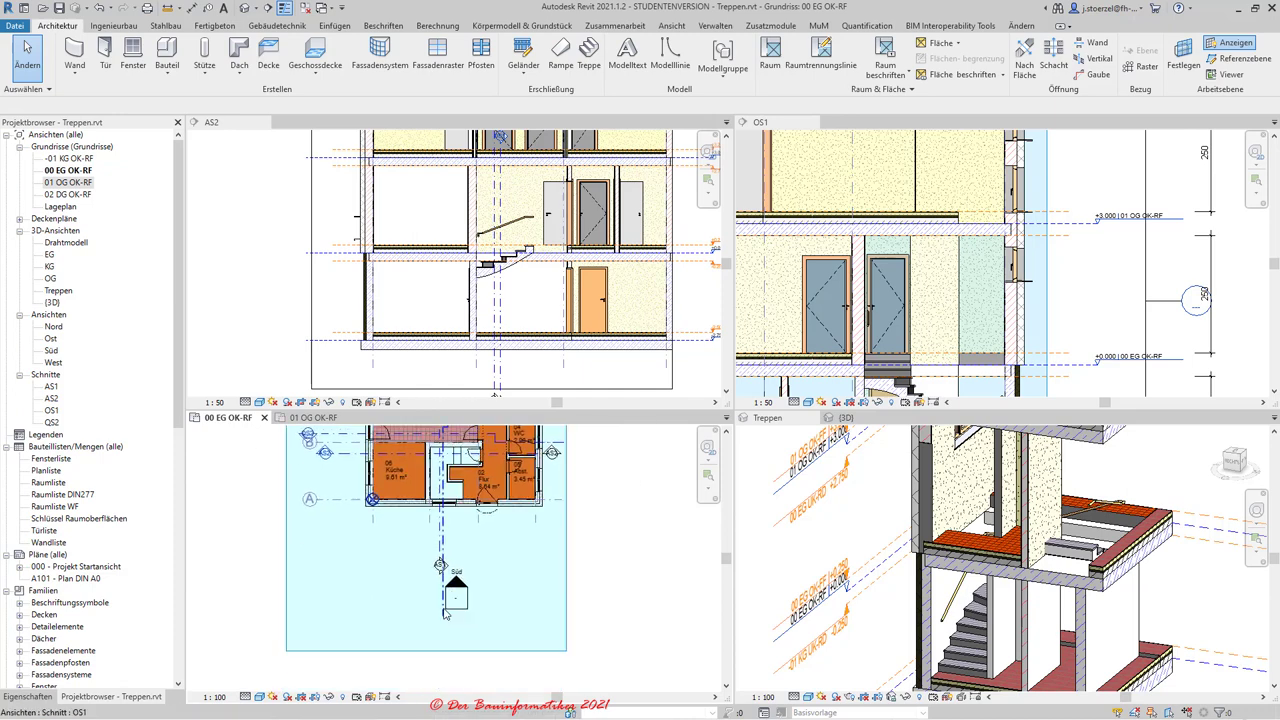
scroll(437, 640, up, 1)
scroll(437, 651, up, 1)
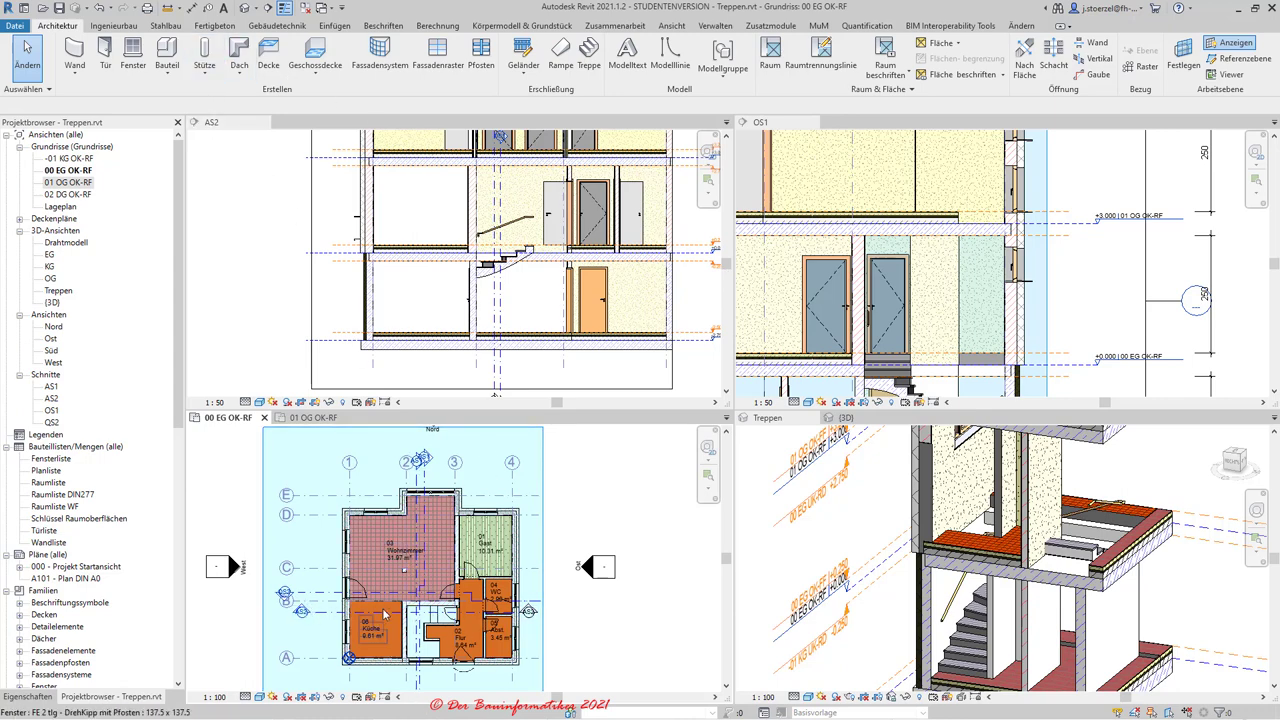
Move section line AS2 down across the stair, then zoom to the stair hall.
click(326, 619)
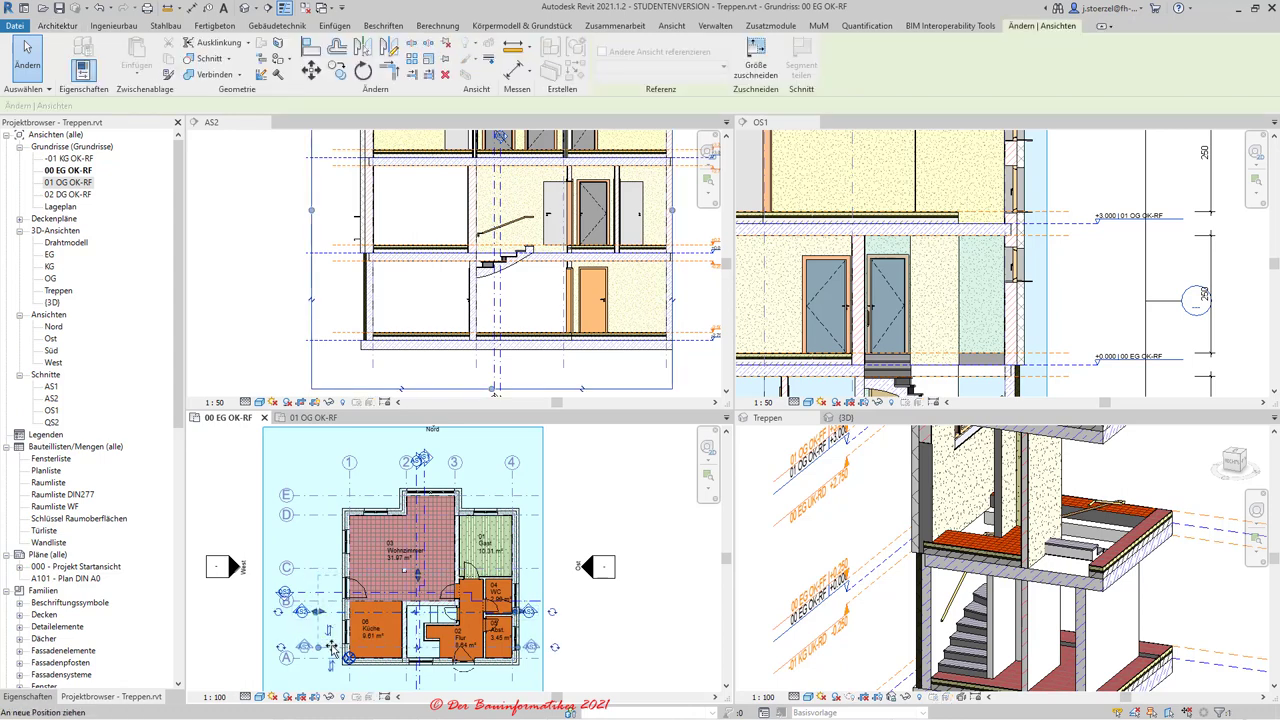
drag(329, 640, 331, 660)
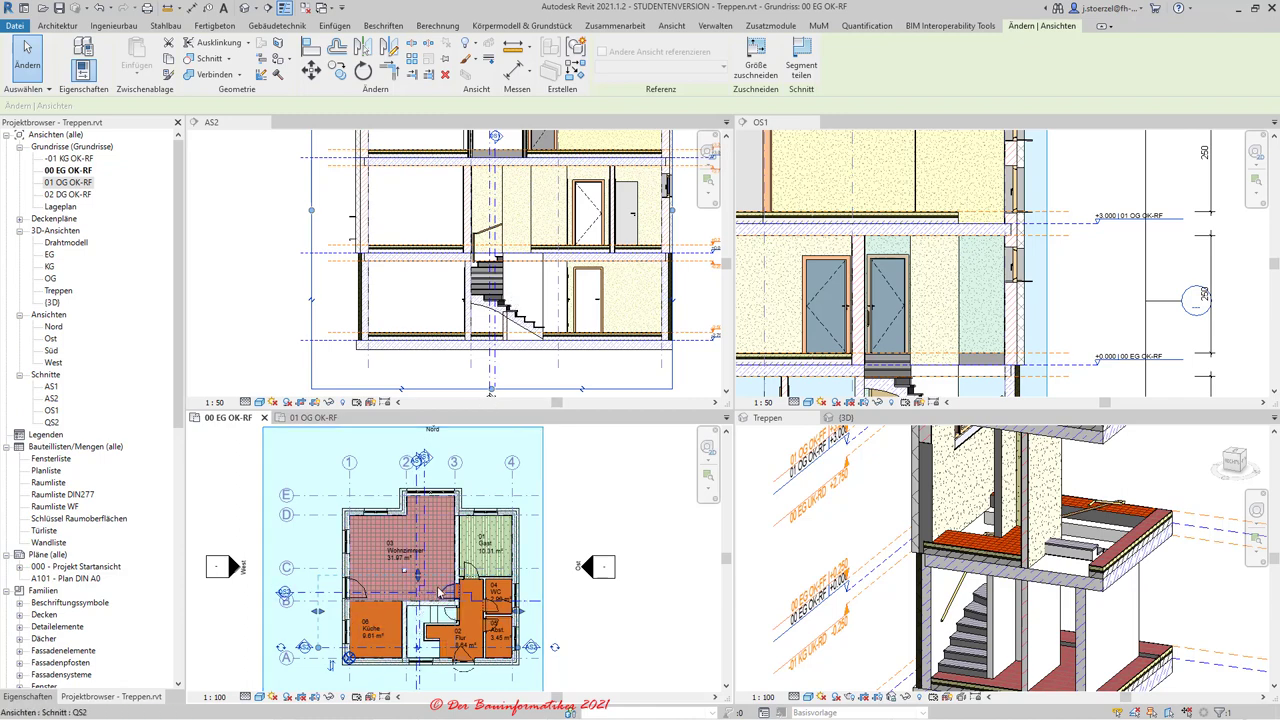
click(586, 515)
scroll(518, 597, up, 2)
scroll(518, 597, up, 1)
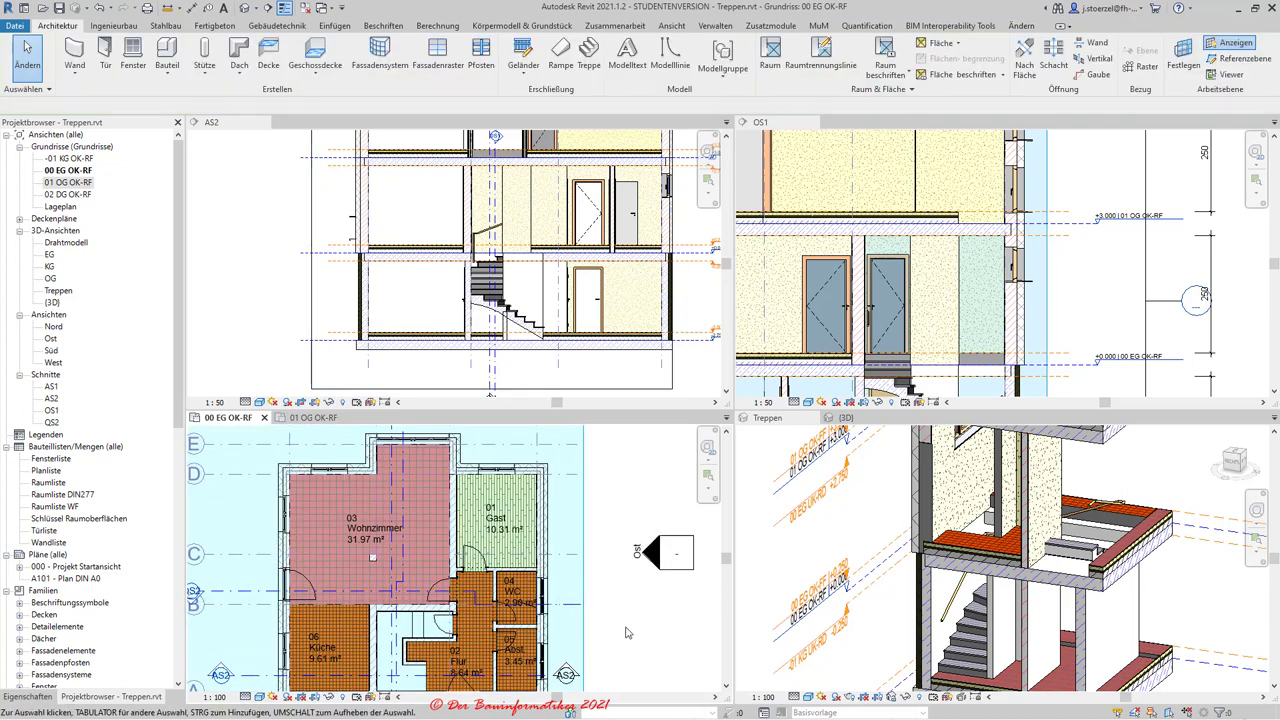
scroll(628, 633, down, 2)
middle_drag(628, 635, 642, 587)
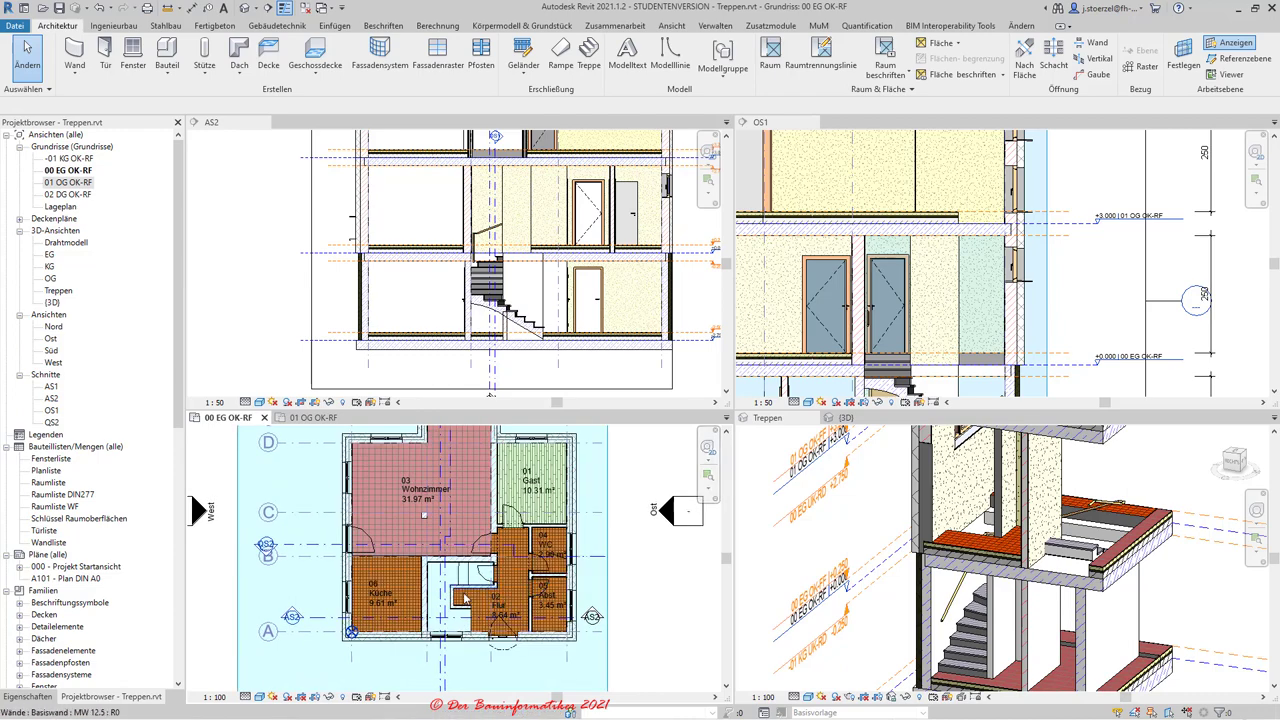
scroll(440, 605, up, 1)
scroll(440, 605, up, 2)
scroll(440, 605, up, 2)
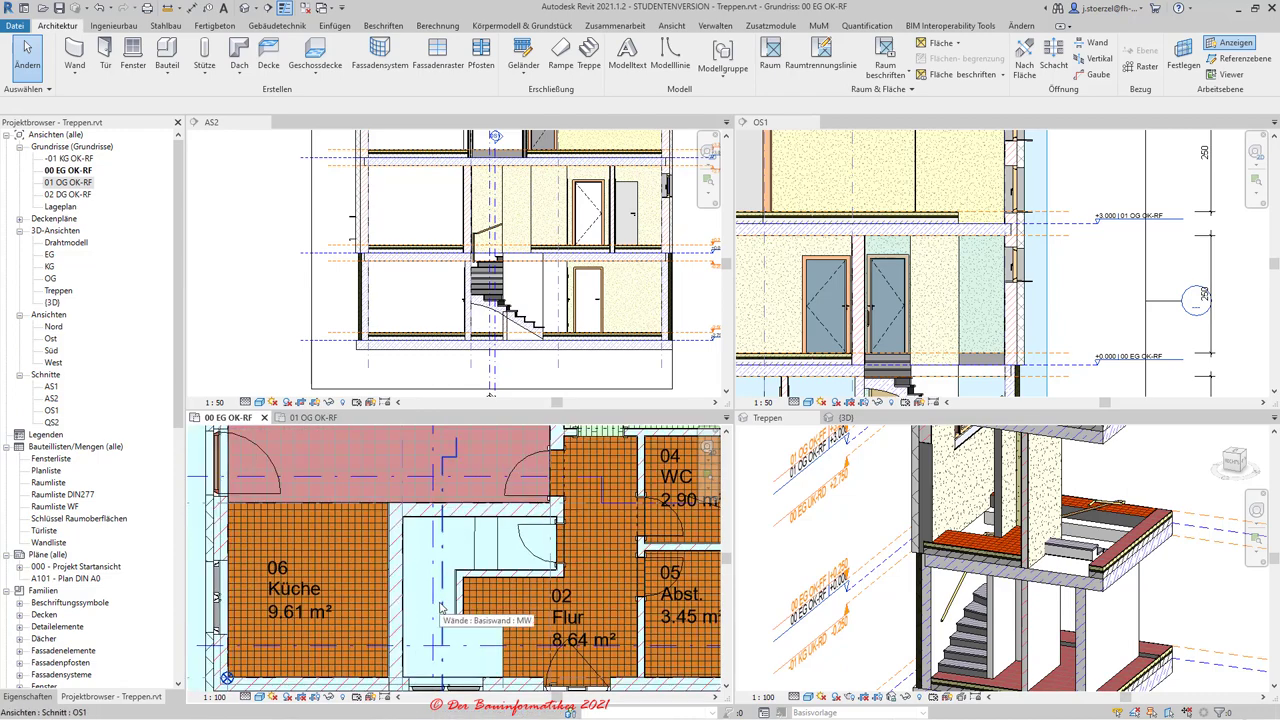
middle_drag(441, 626, 445, 592)
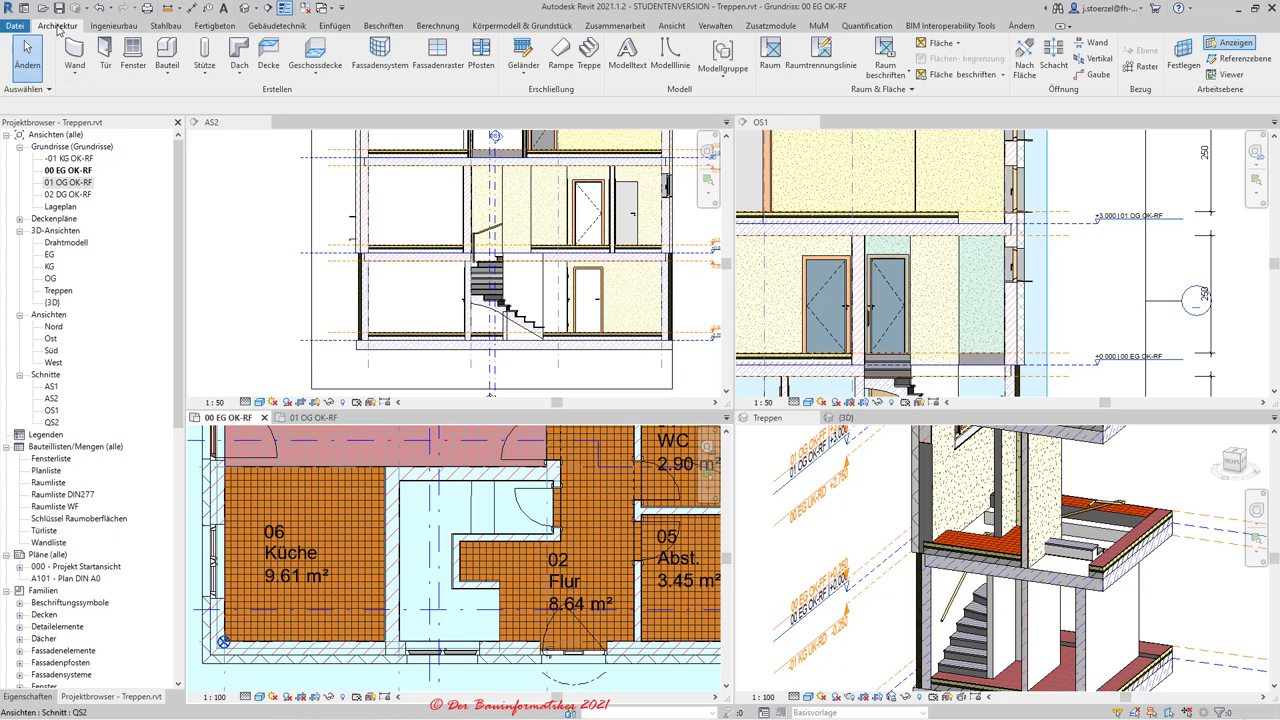
Start a new stair using the L-Form-Wendelstufe winder run and show its Eigenschaften.
click(589, 52)
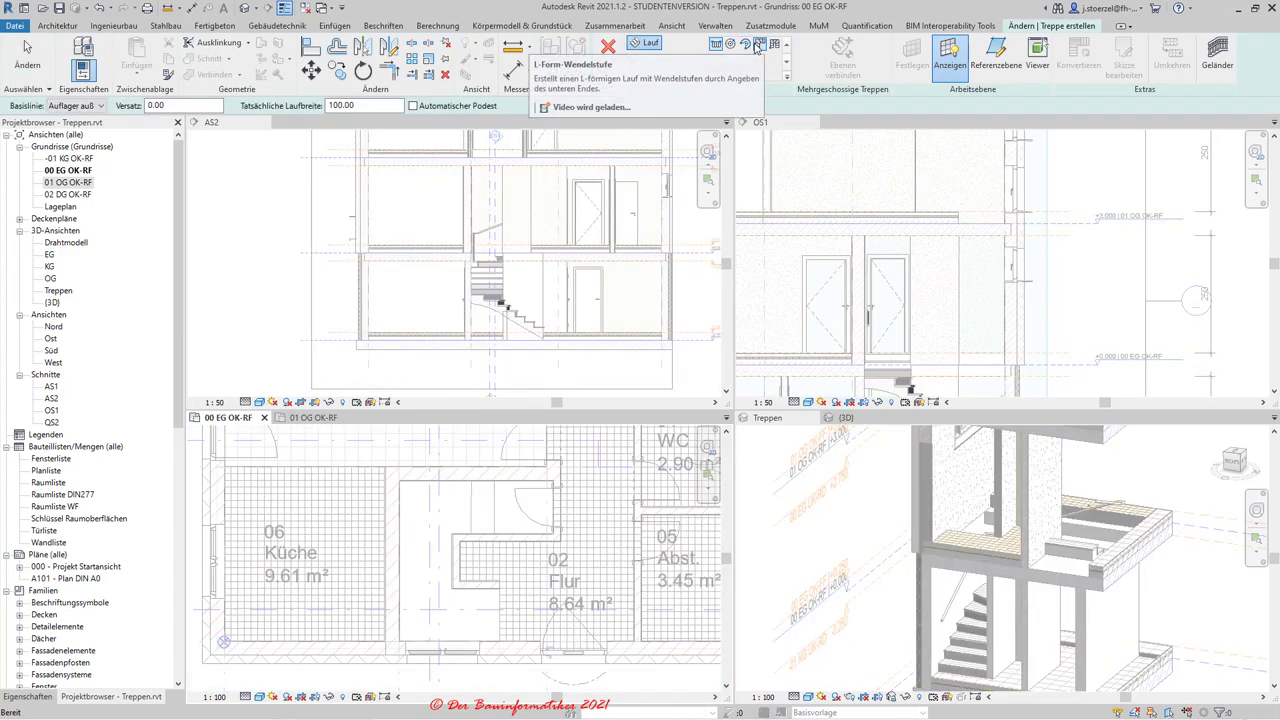
click(757, 46)
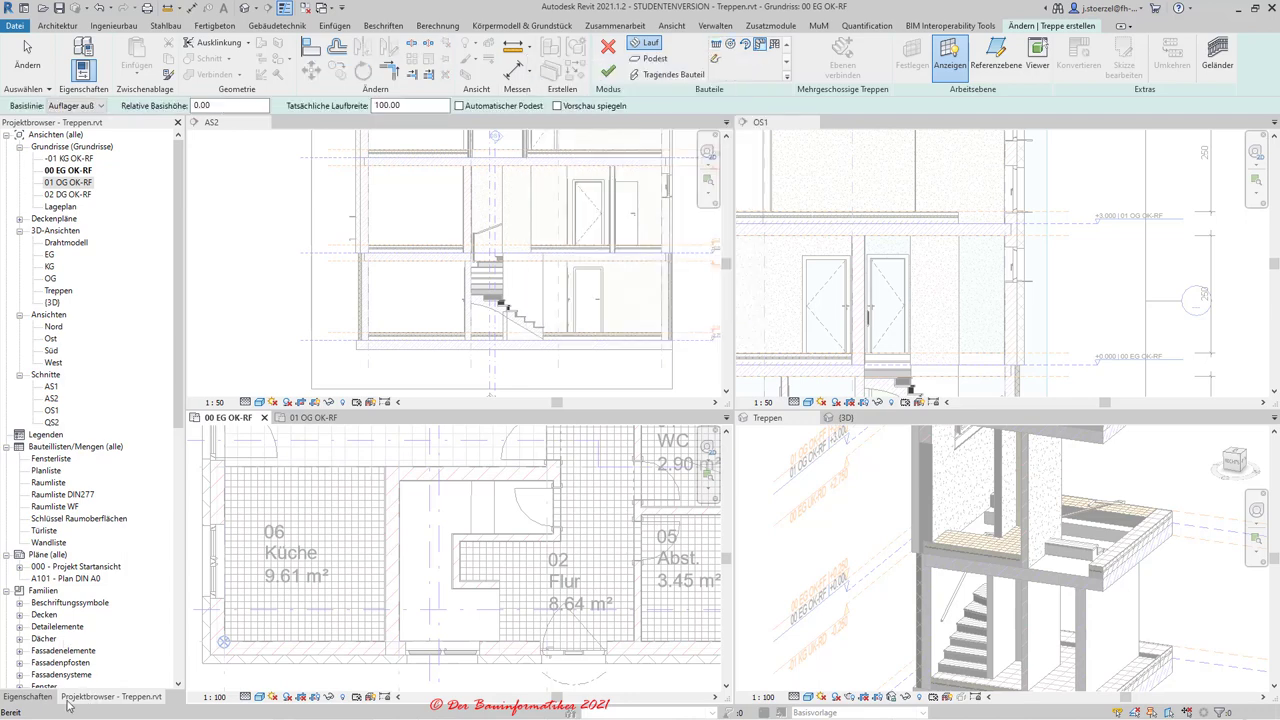
click(27, 697)
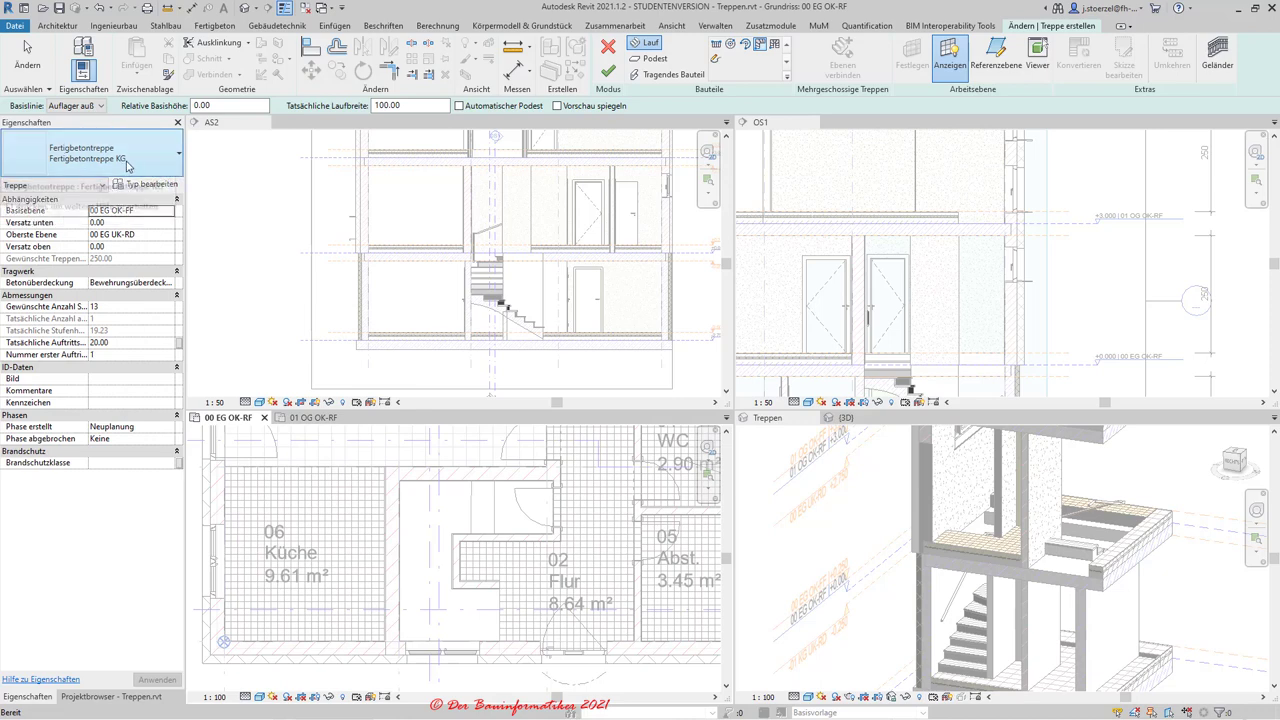
Select the Fertigbetontreppe KG stair type and open its type properties.
click(127, 165)
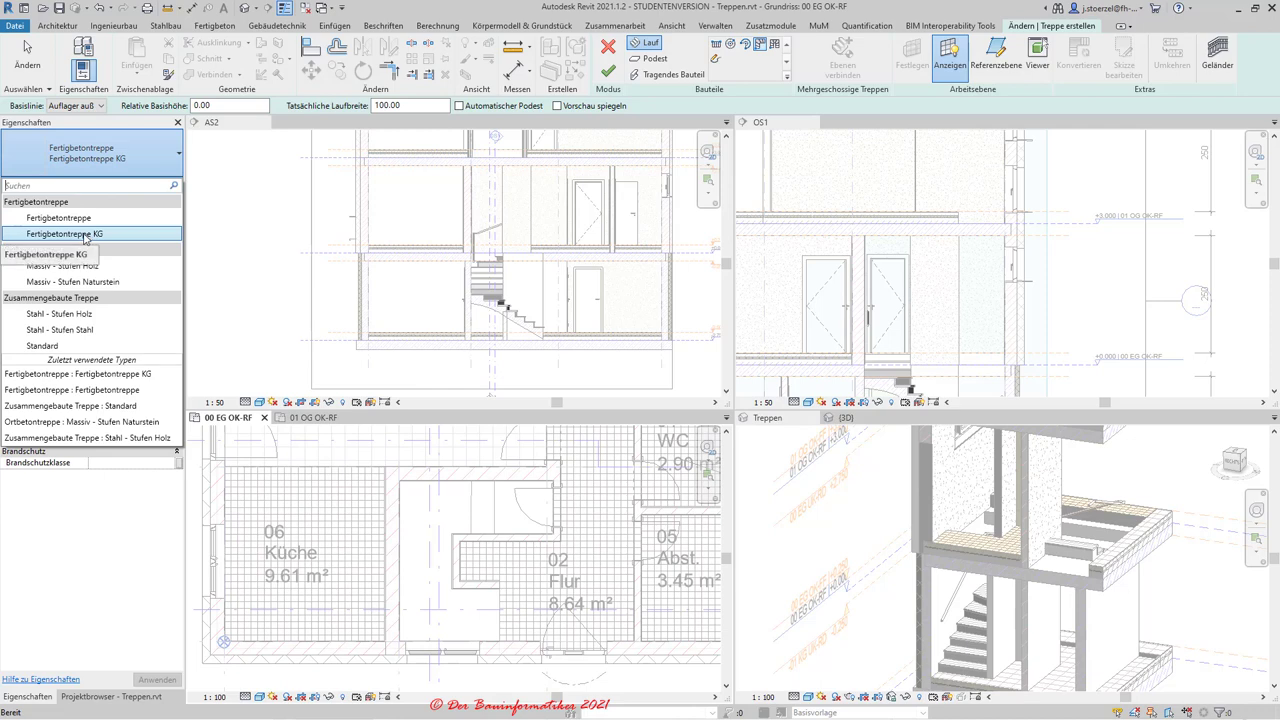
click(85, 235)
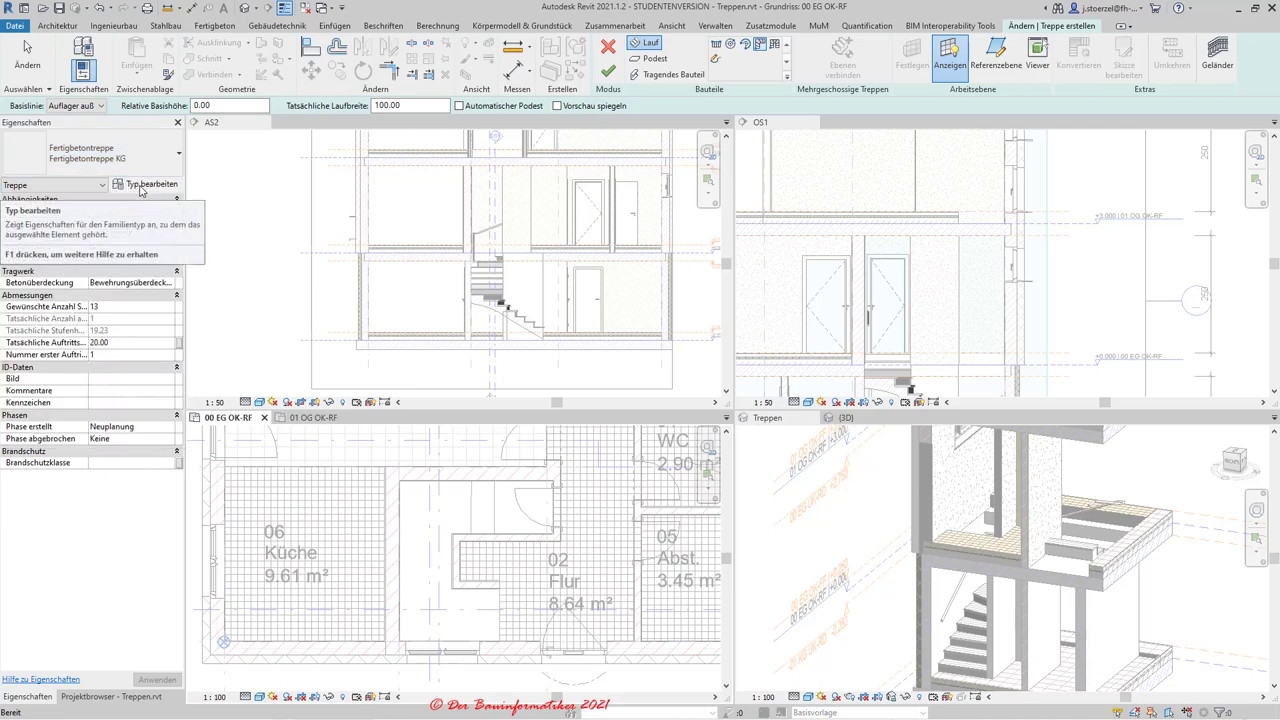
click(143, 185)
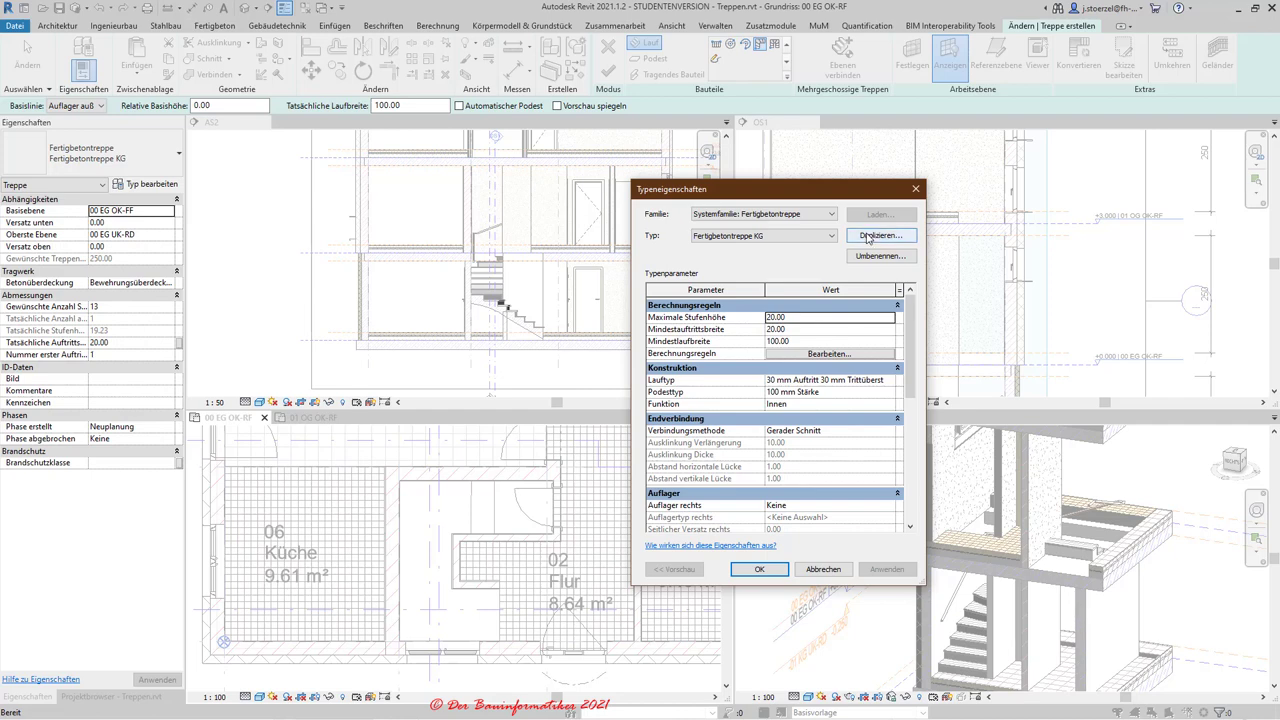
Duplicate the type as Fertigbetontreppe EG and accept its type properties.
click(868, 237)
double_click(570, 281)
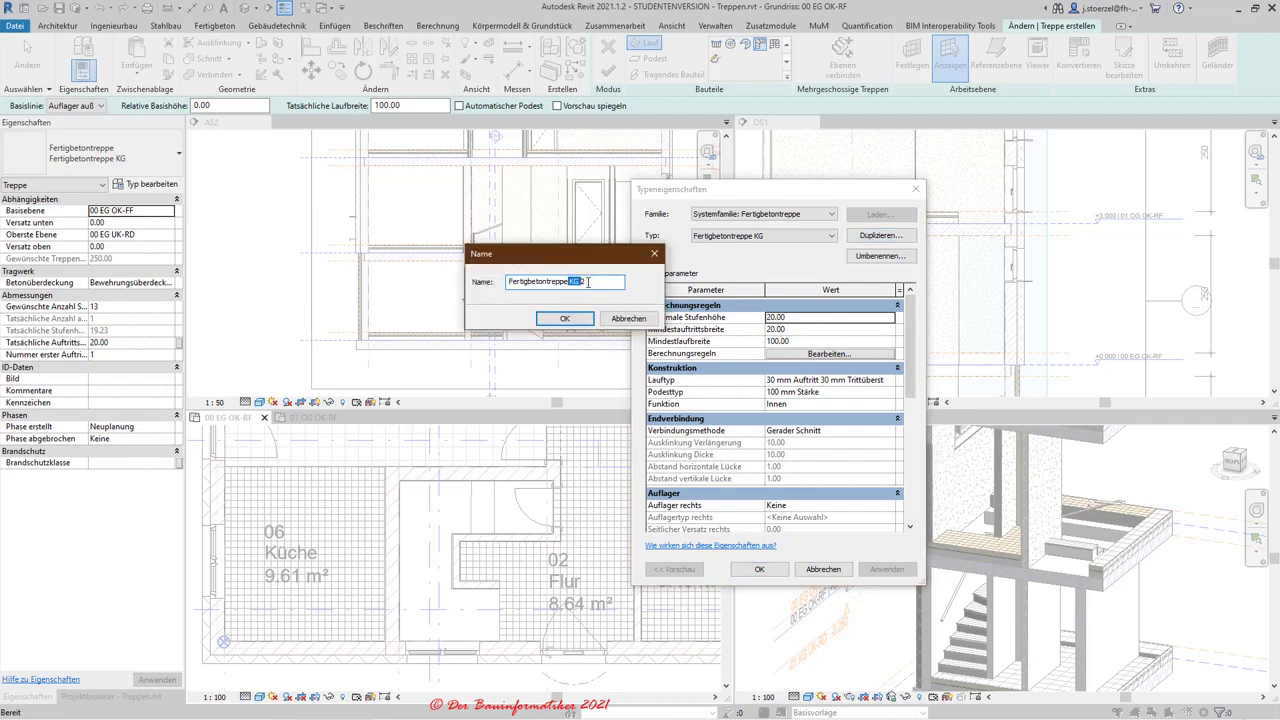
key(BackSpace)
text(EG)
click(569, 319)
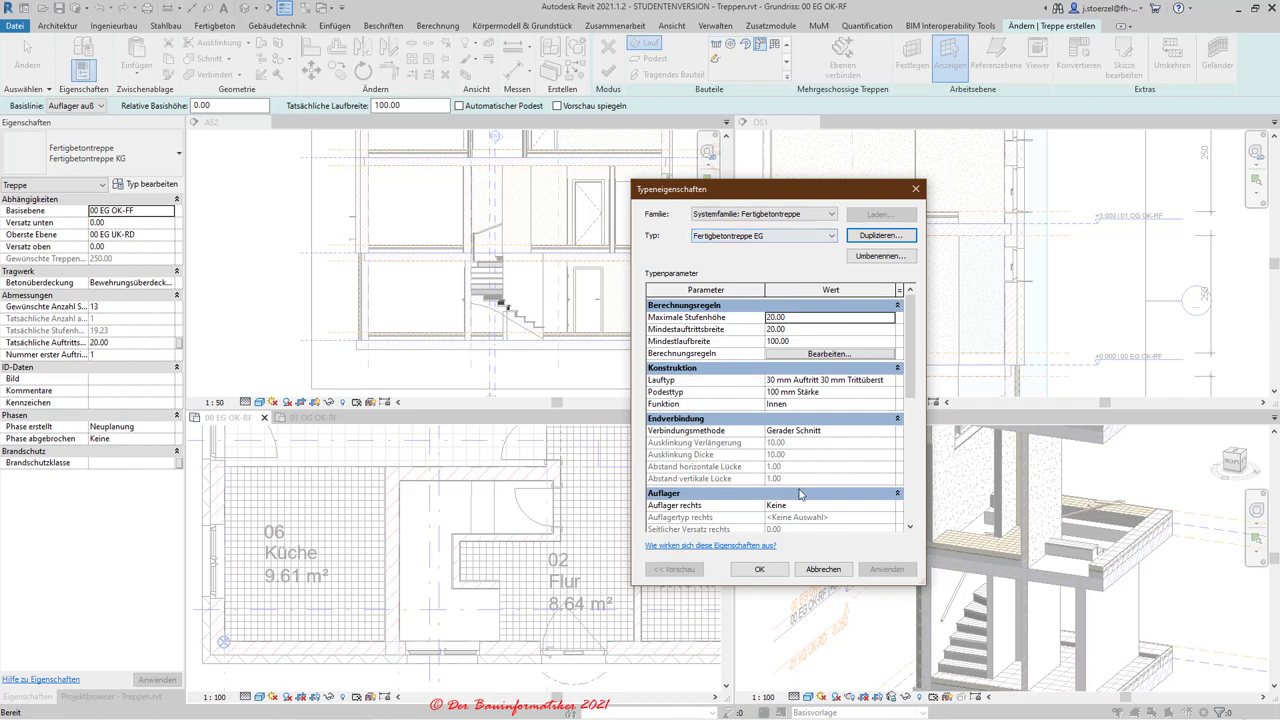
scroll(799, 494, down, 1)
scroll(799, 494, down, 2)
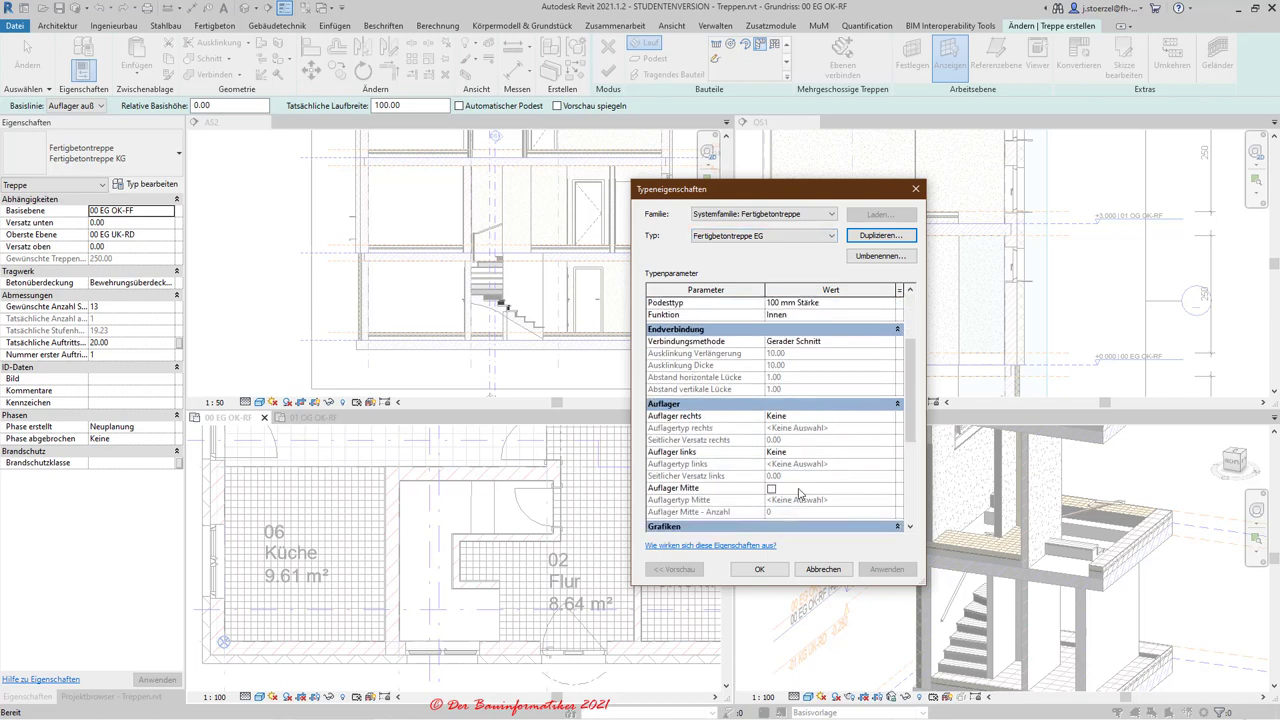
scroll(799, 492, up, 1)
scroll(799, 492, up, 2)
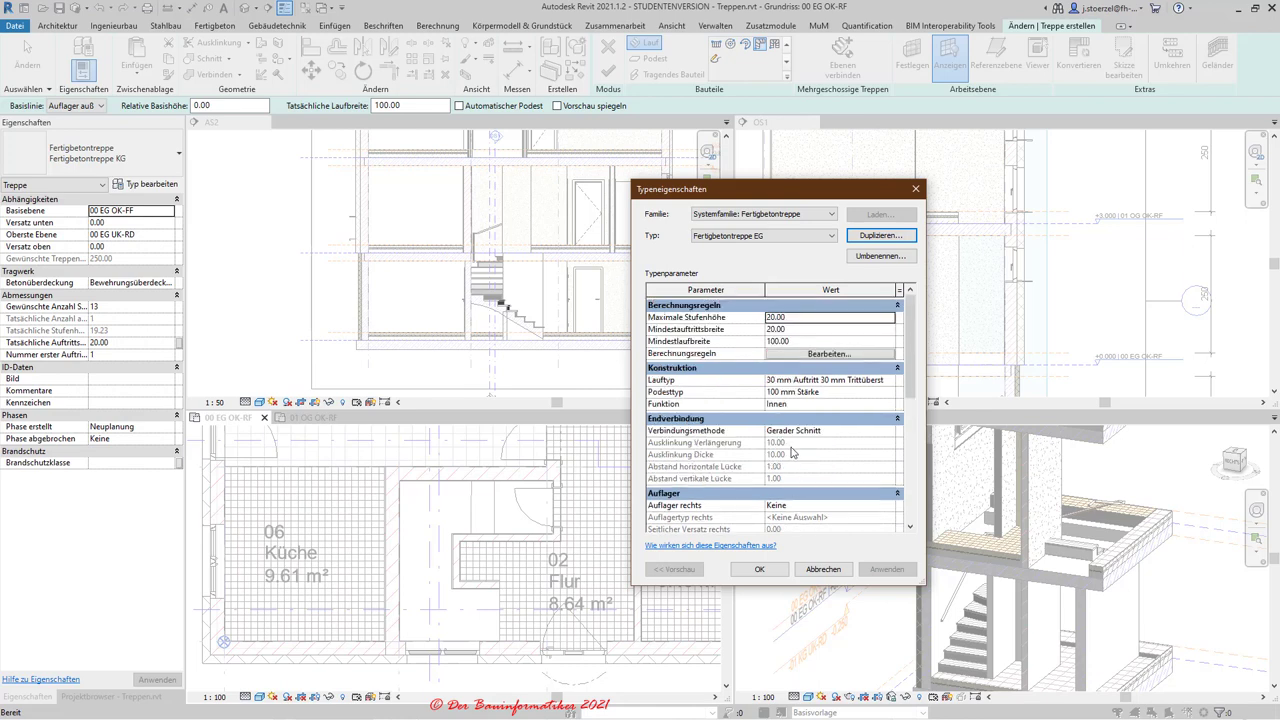
click(759, 568)
Set the stair's base level to 00 EG OK-RF and top level to 01 OG OK-RF.
click(758, 570)
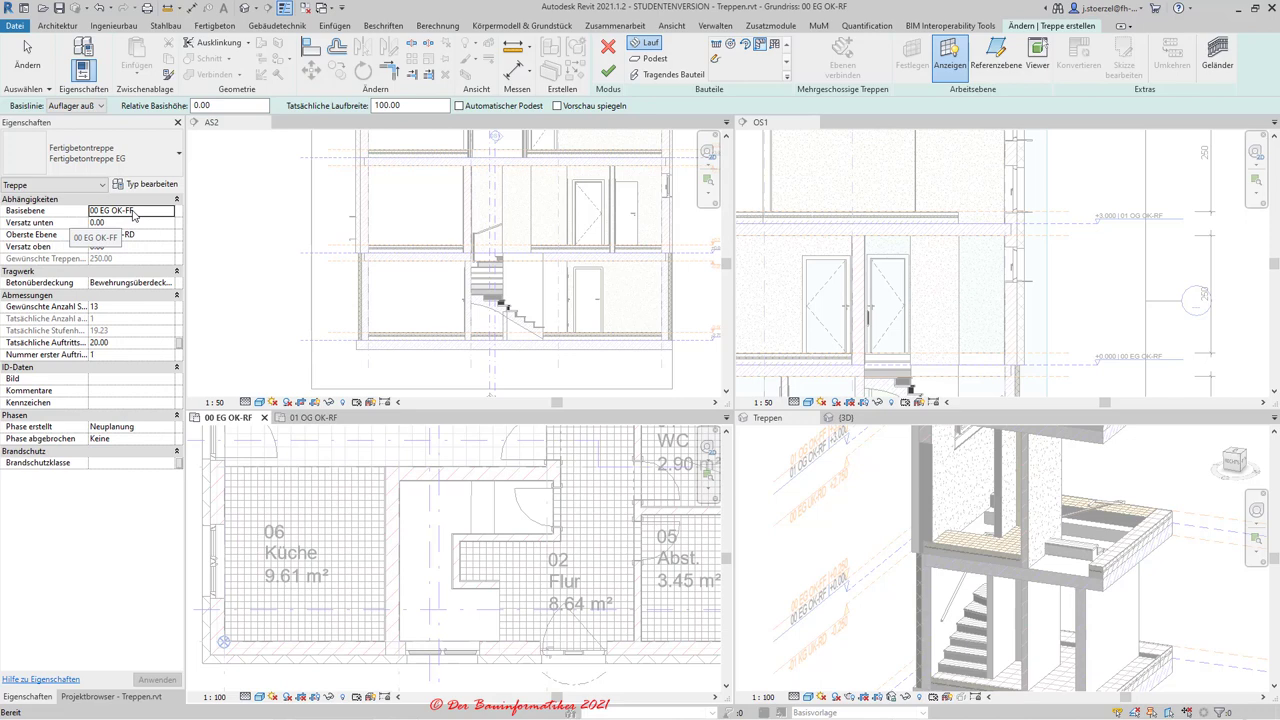
click(155, 214)
click(168, 212)
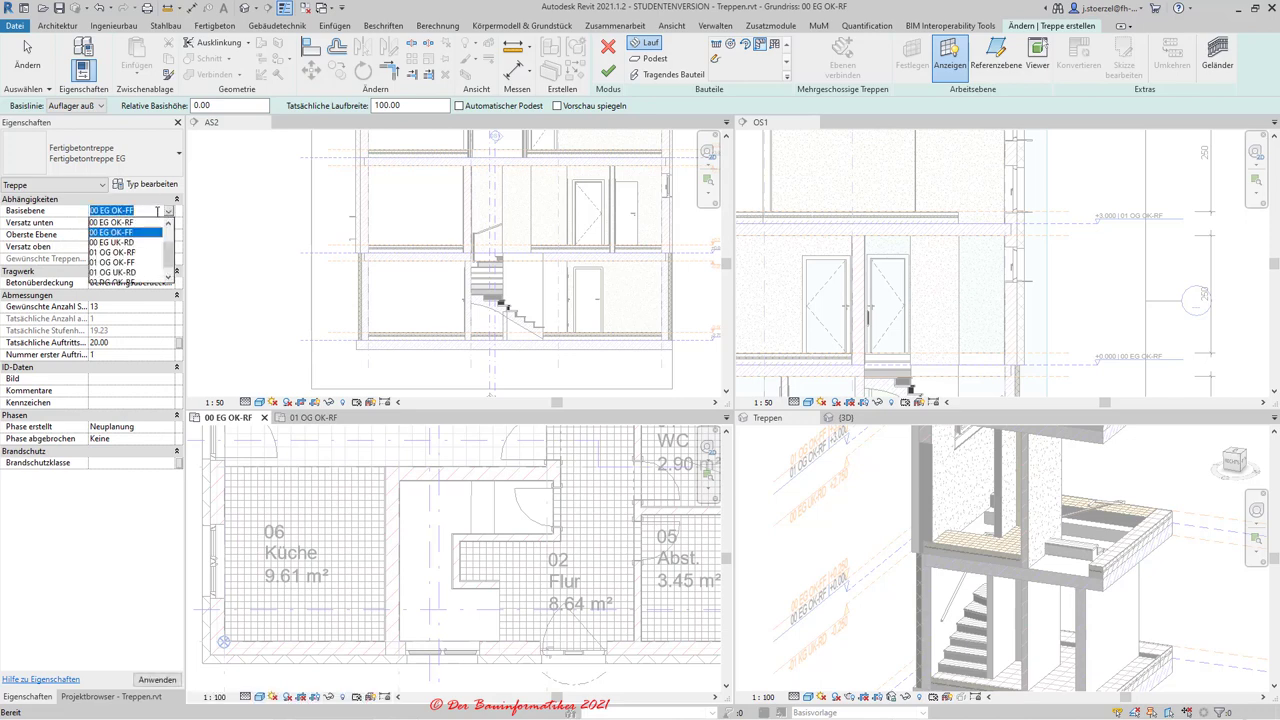
click(125, 222)
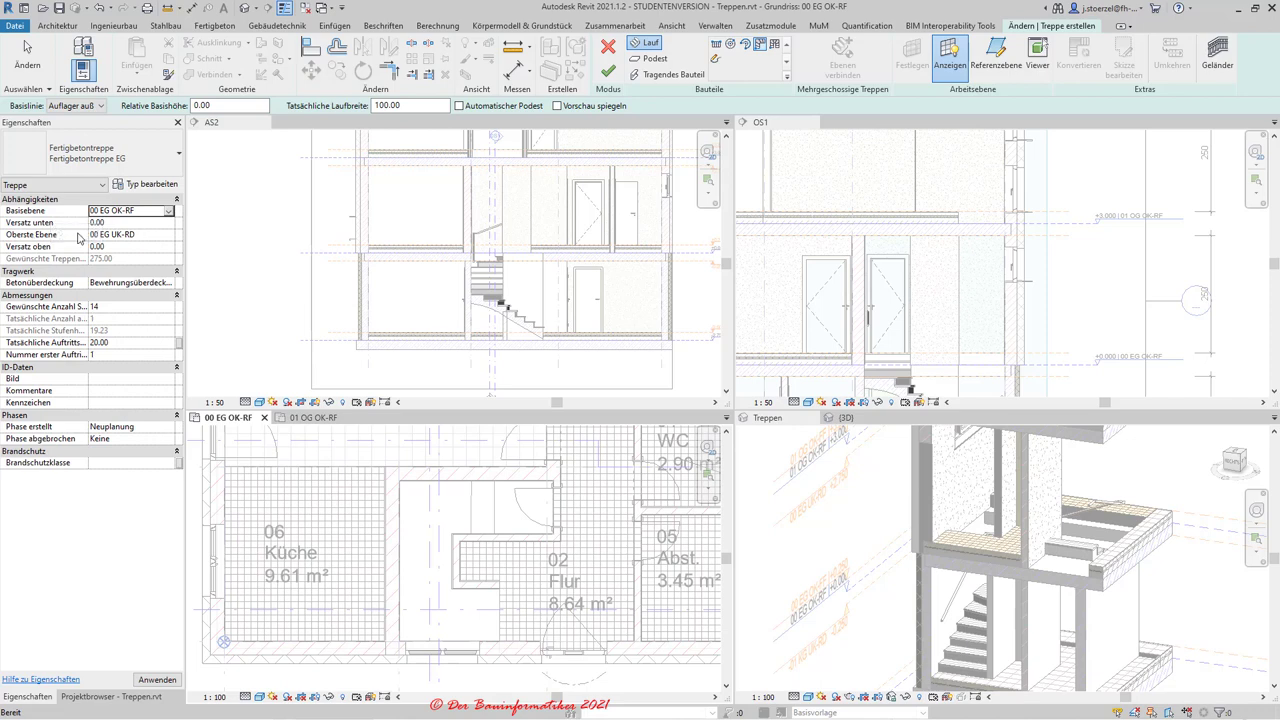
click(143, 236)
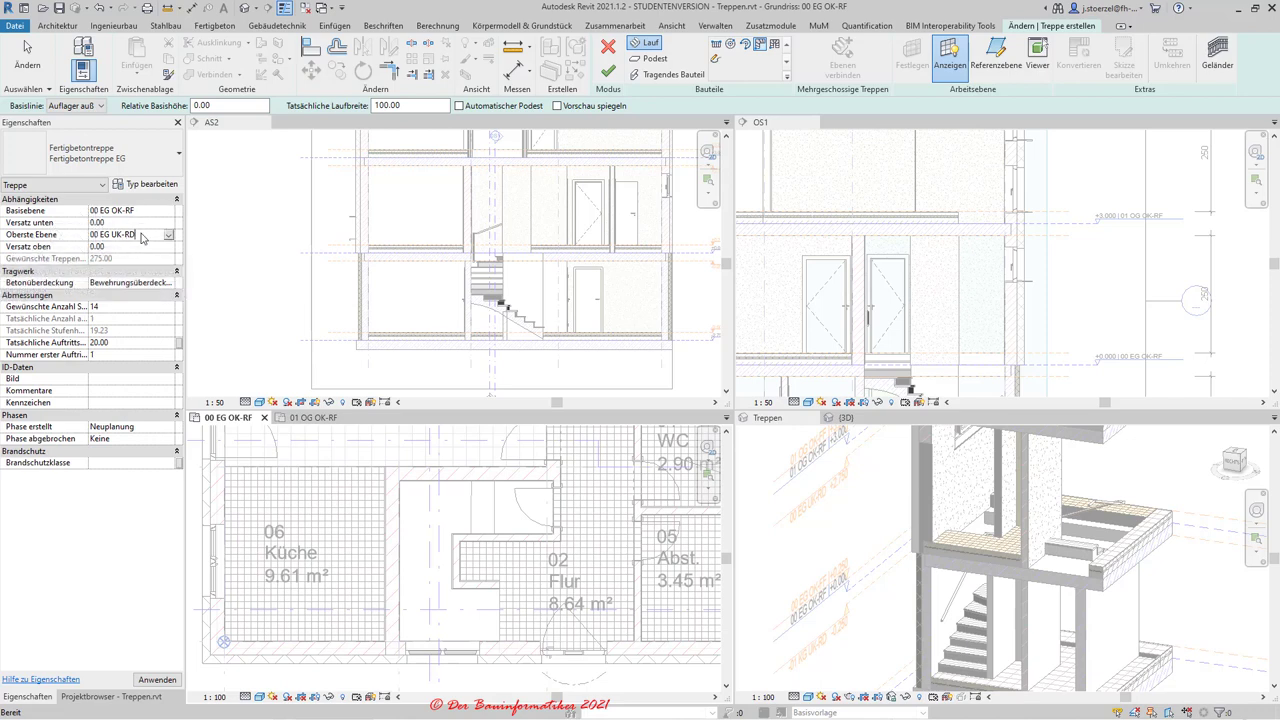
click(170, 235)
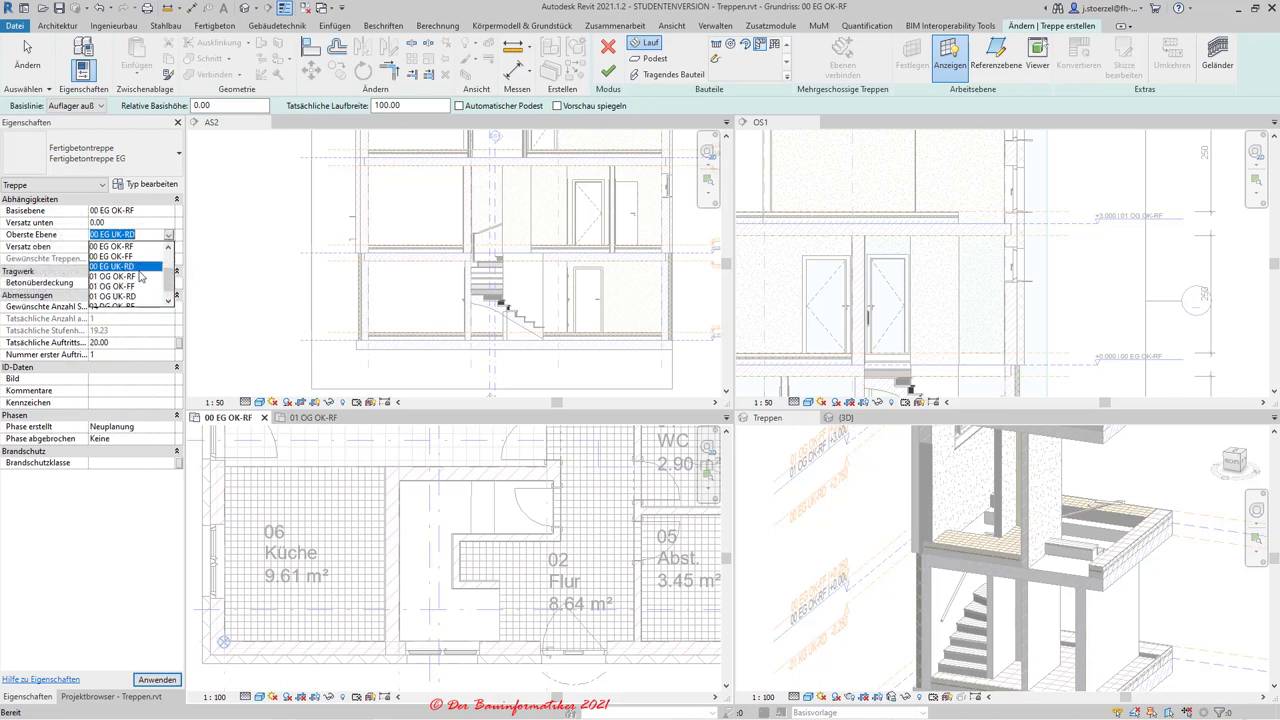
click(110, 276)
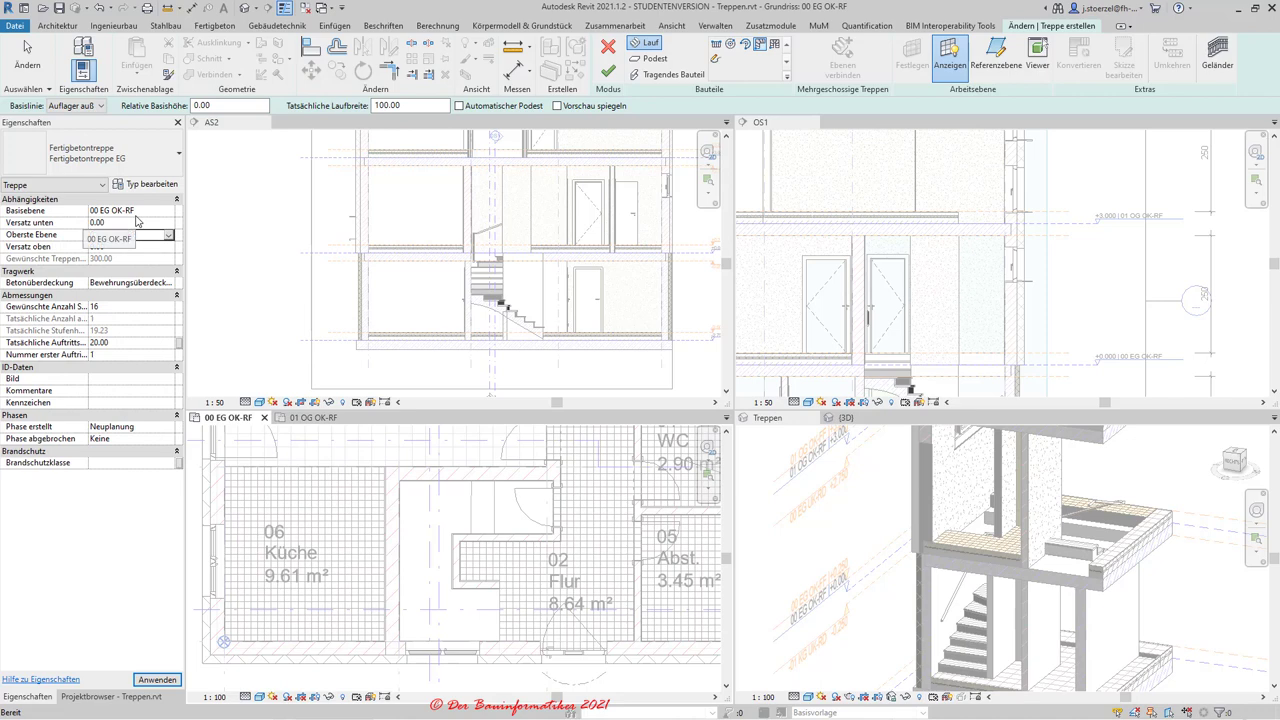
Set both the bottom and top offsets to 25.
click(136, 221)
text(25)
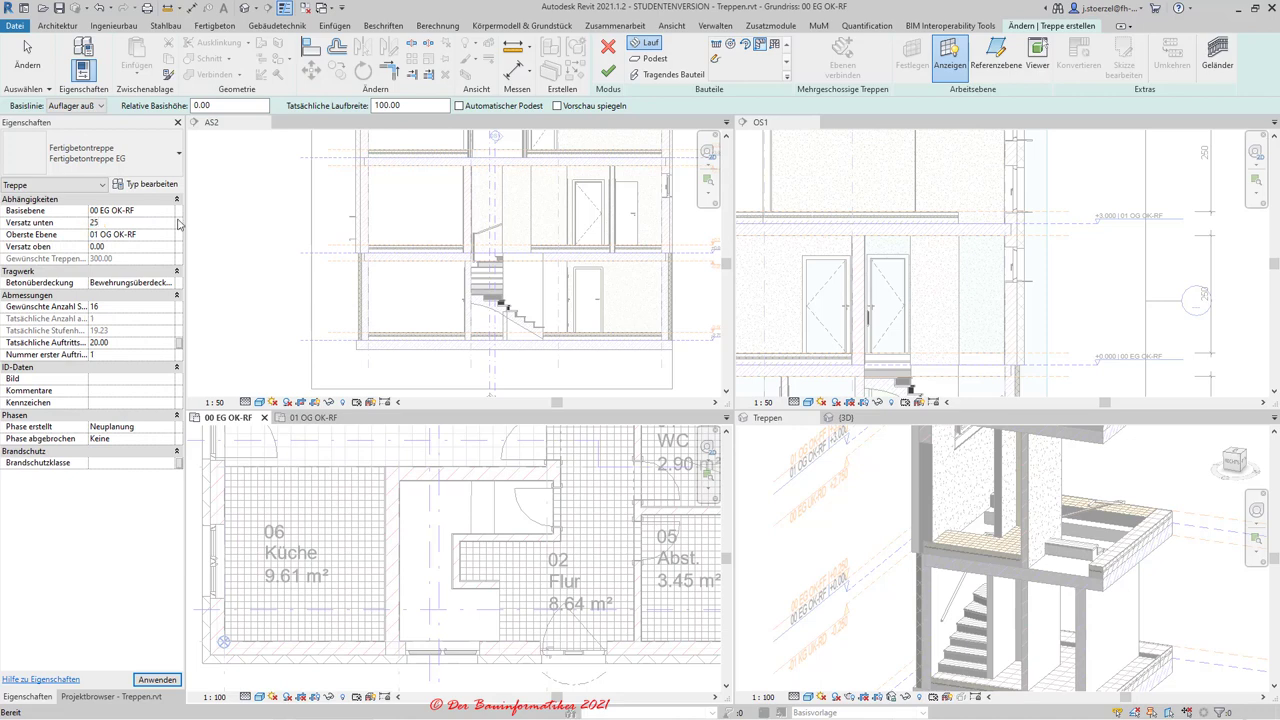
click(133, 247)
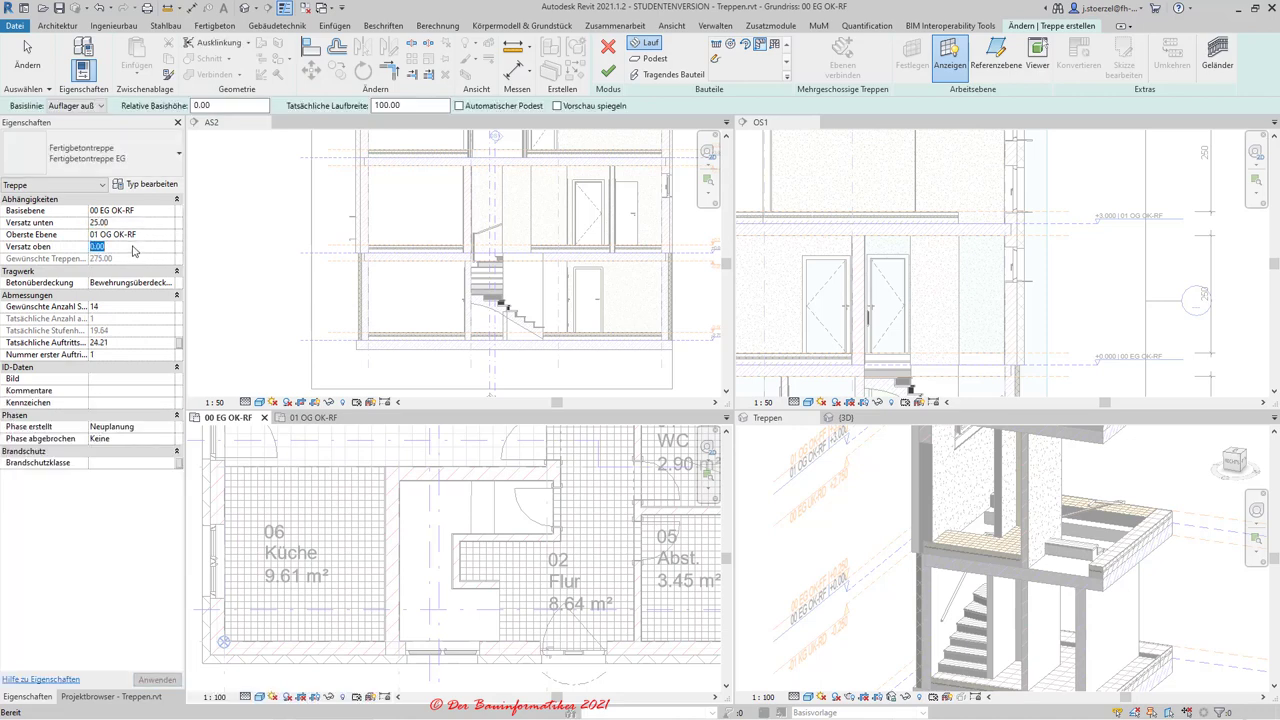
text(25)
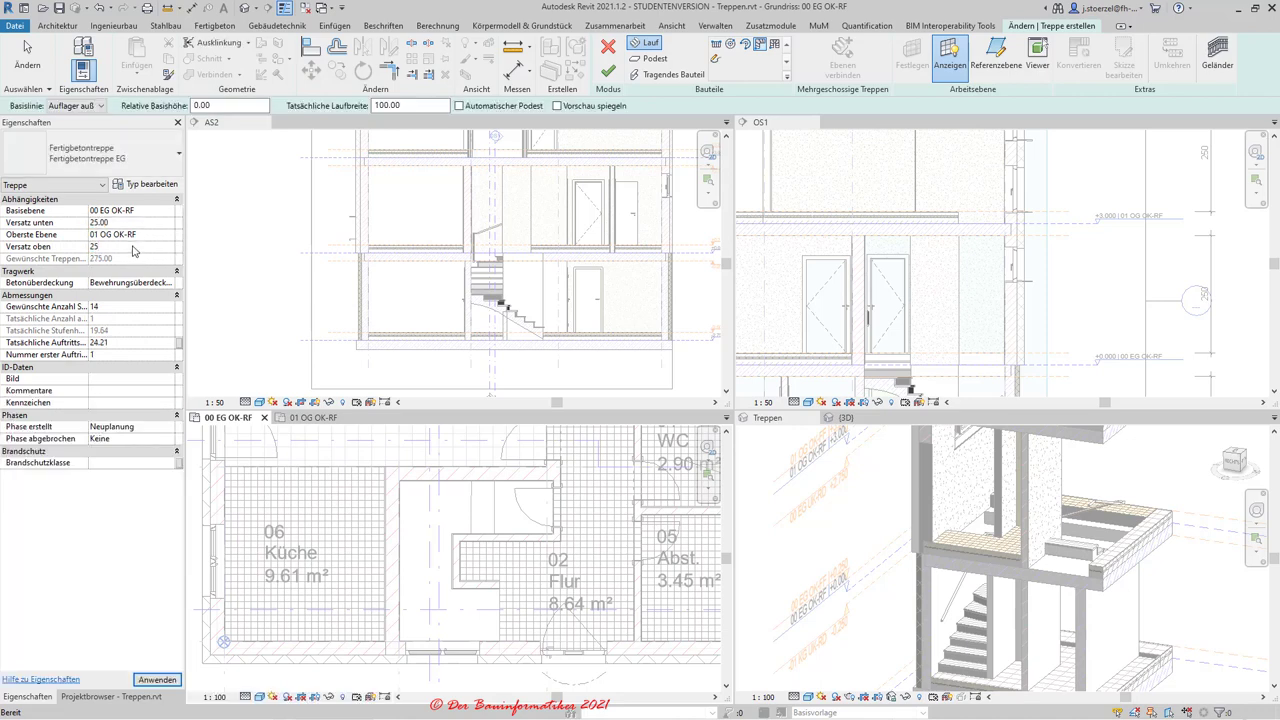
key(Return)
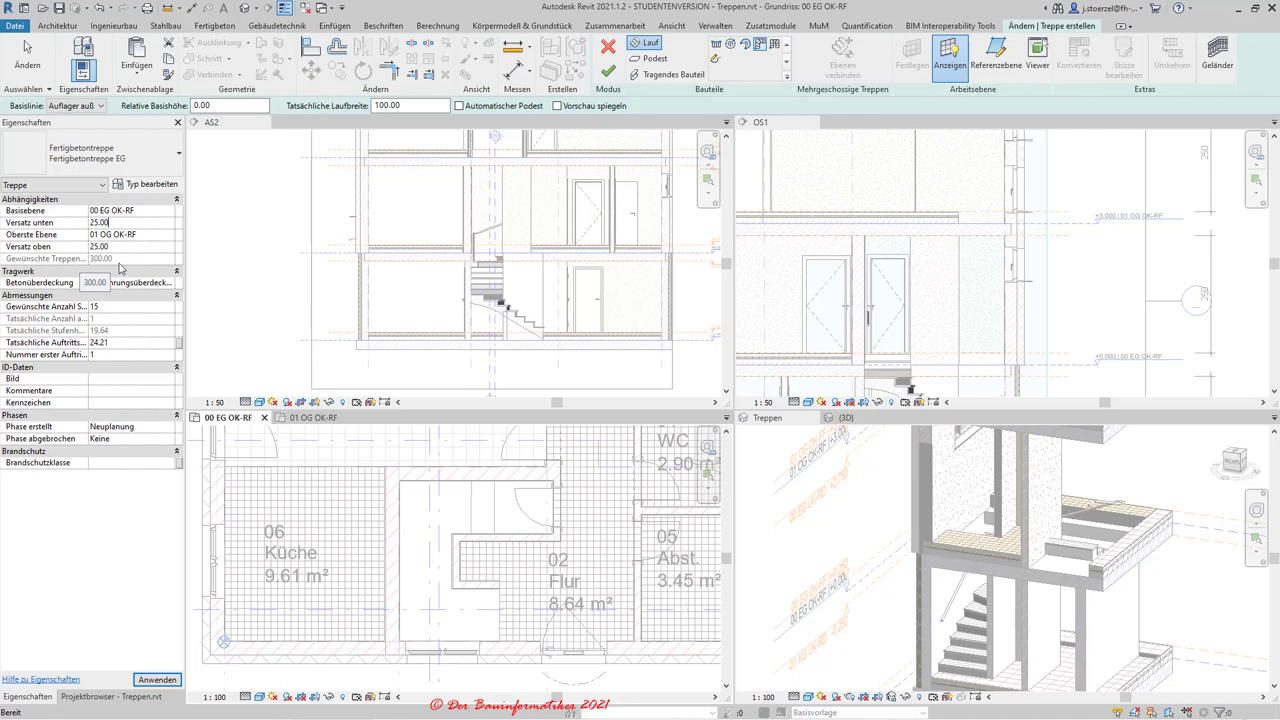
Set 16 risers with a 26 tread depth and apply the properties.
click(138, 307)
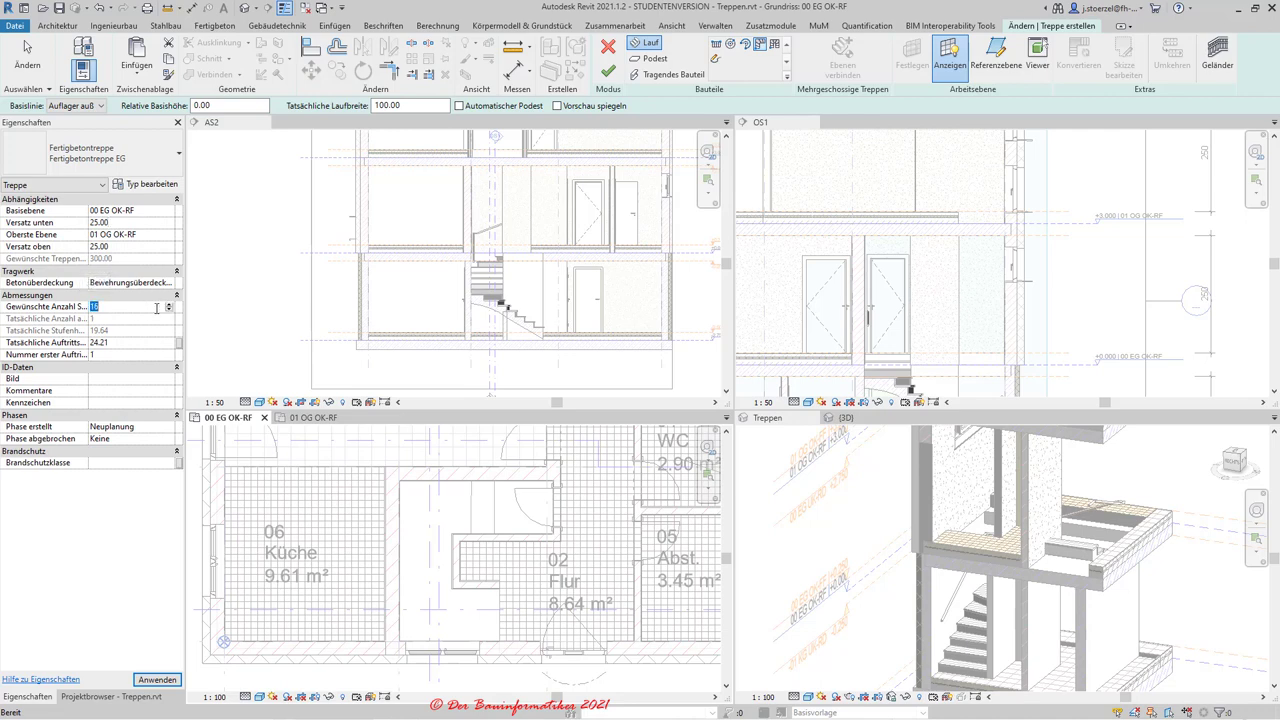
text(16)
click(142, 344)
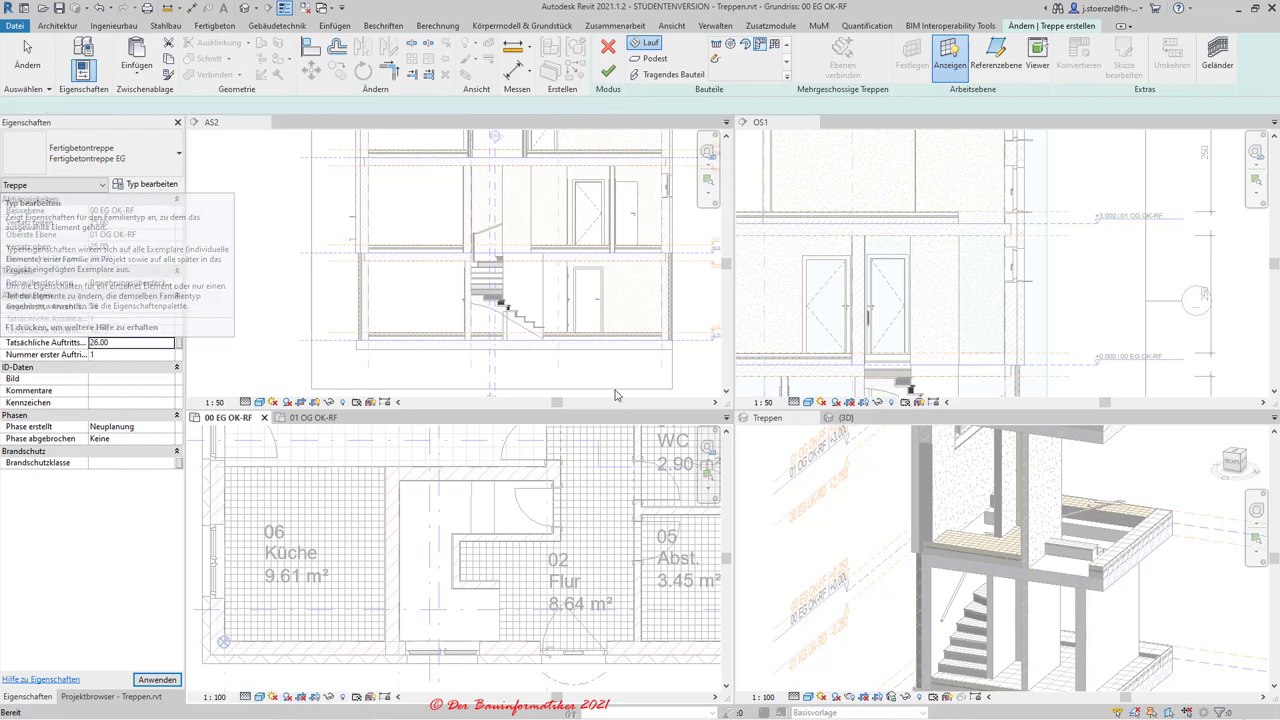
click(459, 510)
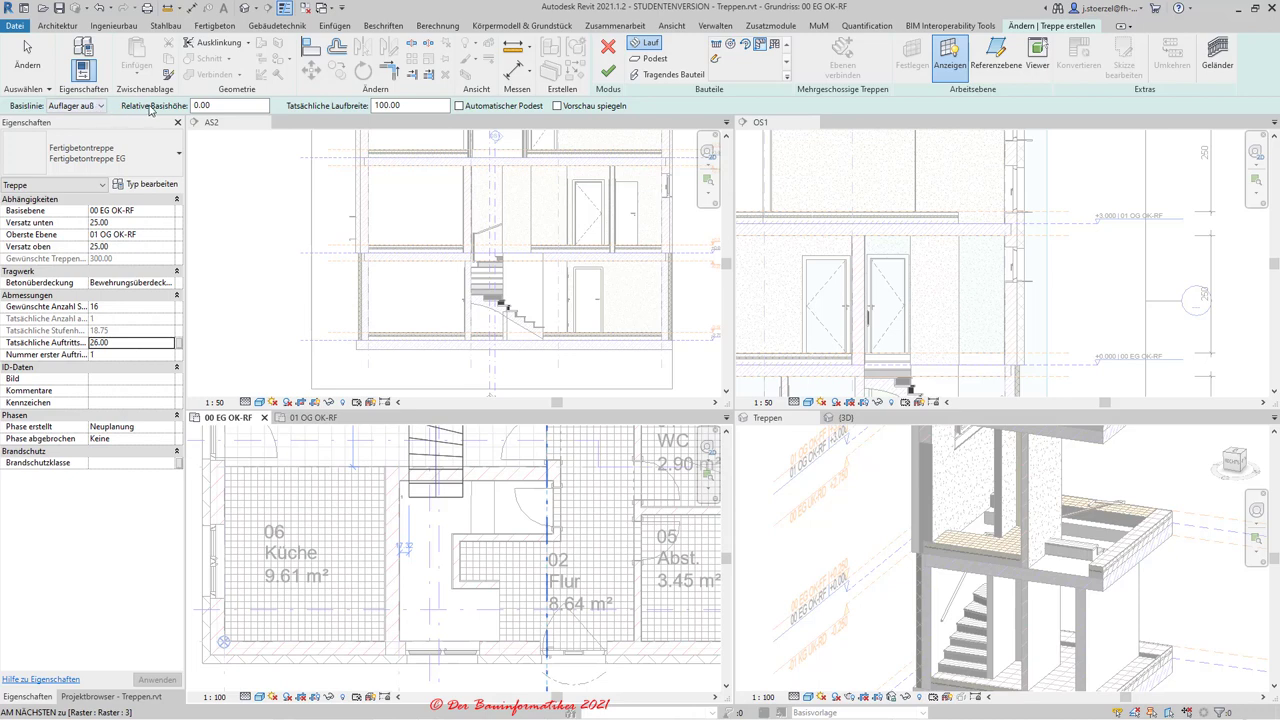
click(379, 105)
Set the stair's railing to Keine (no railing).
click(1220, 60)
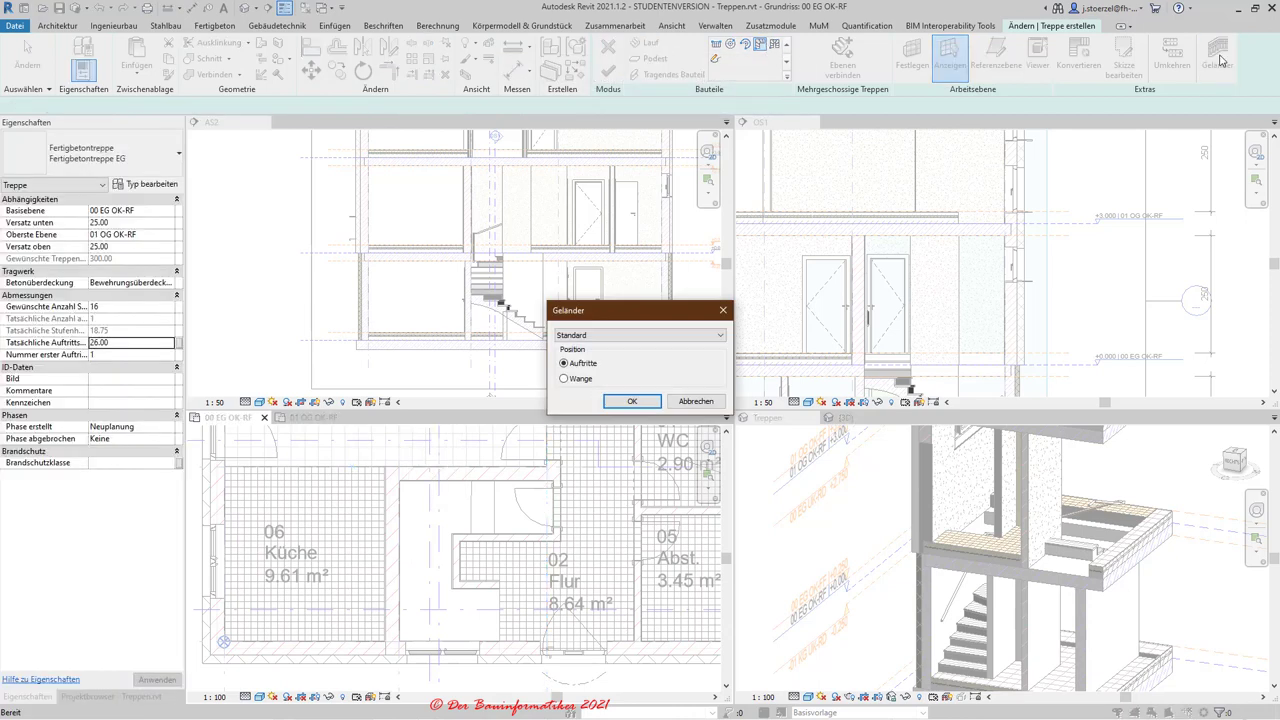
click(590, 336)
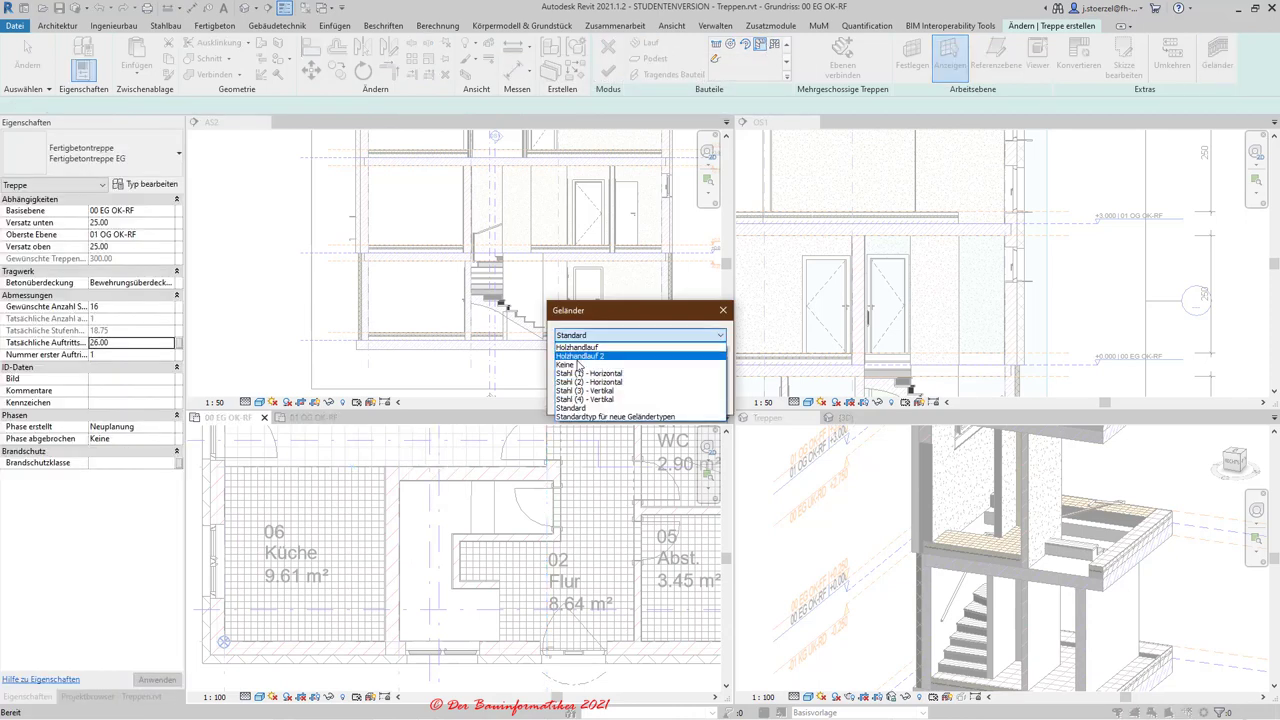
click(590, 348)
click(625, 401)
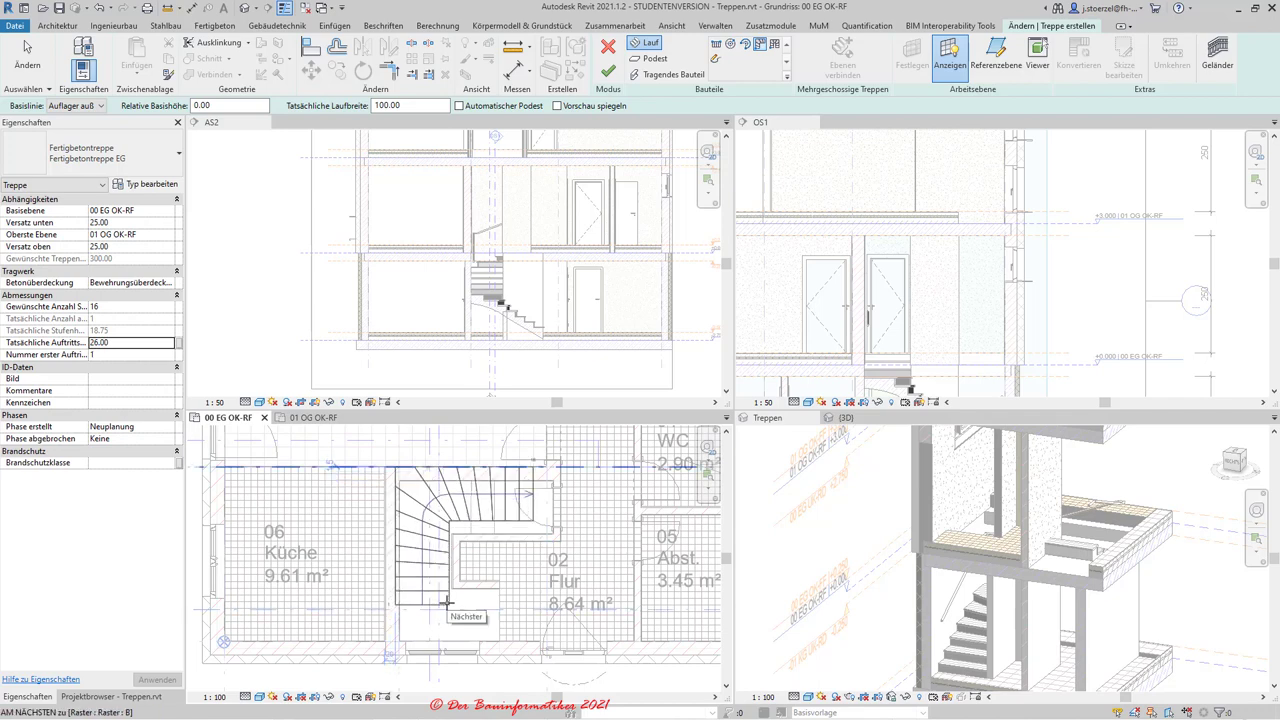
Draw the winder run in the stair hall, flipped to climb on the left.
key(space)
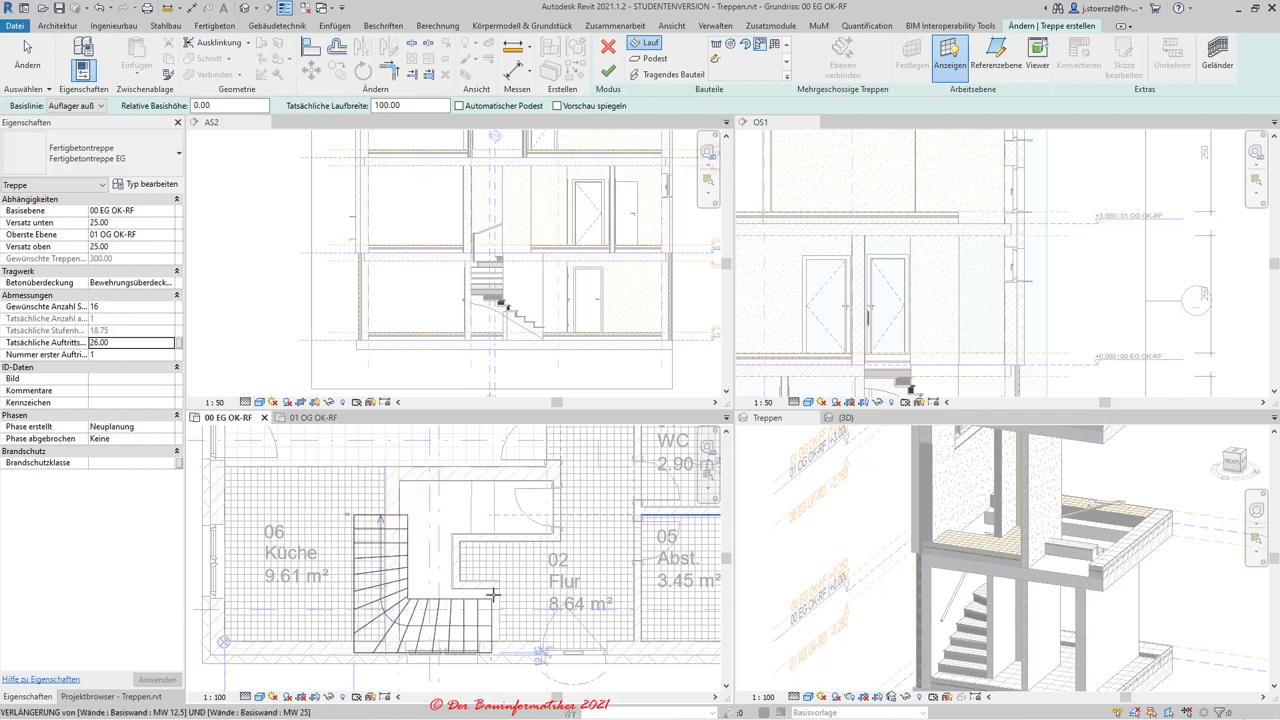
scroll(504, 596, up, 2)
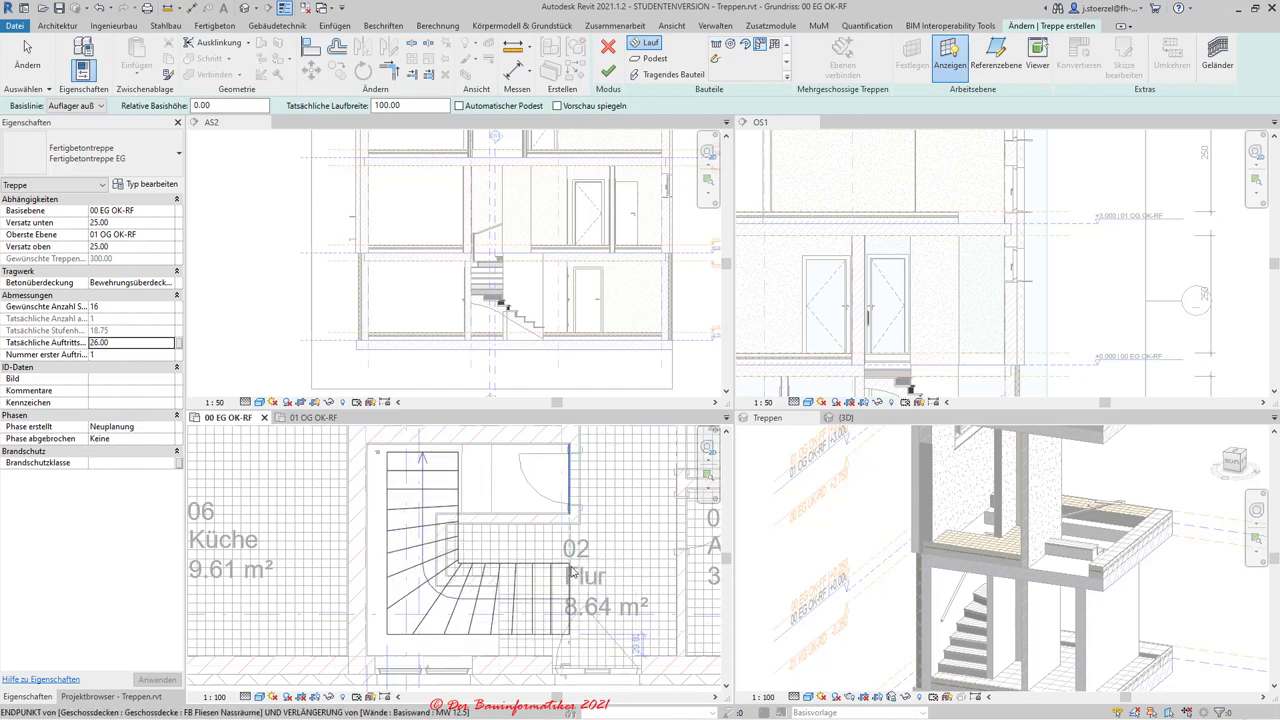
click(572, 565)
key(Escape)
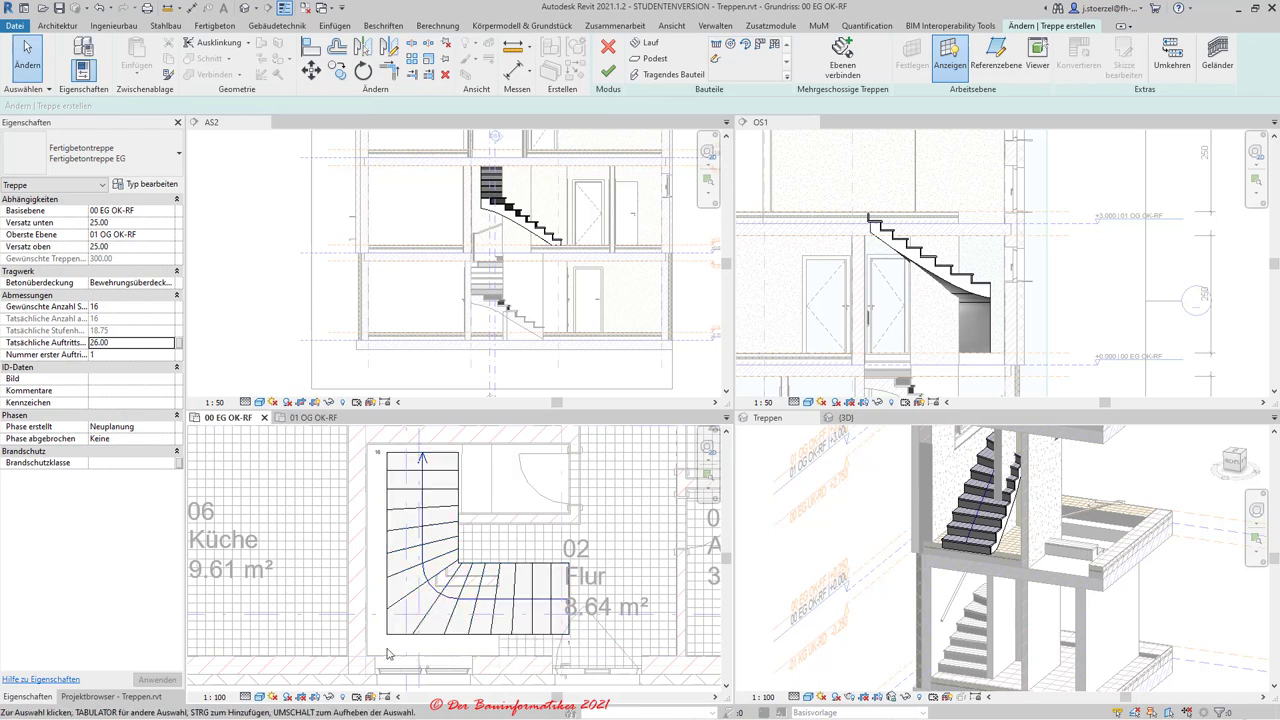
Align the stair run's left and lower edges to the stair hall's wall line.
scroll(375, 652, up, 3)
scroll(380, 645, up, 3)
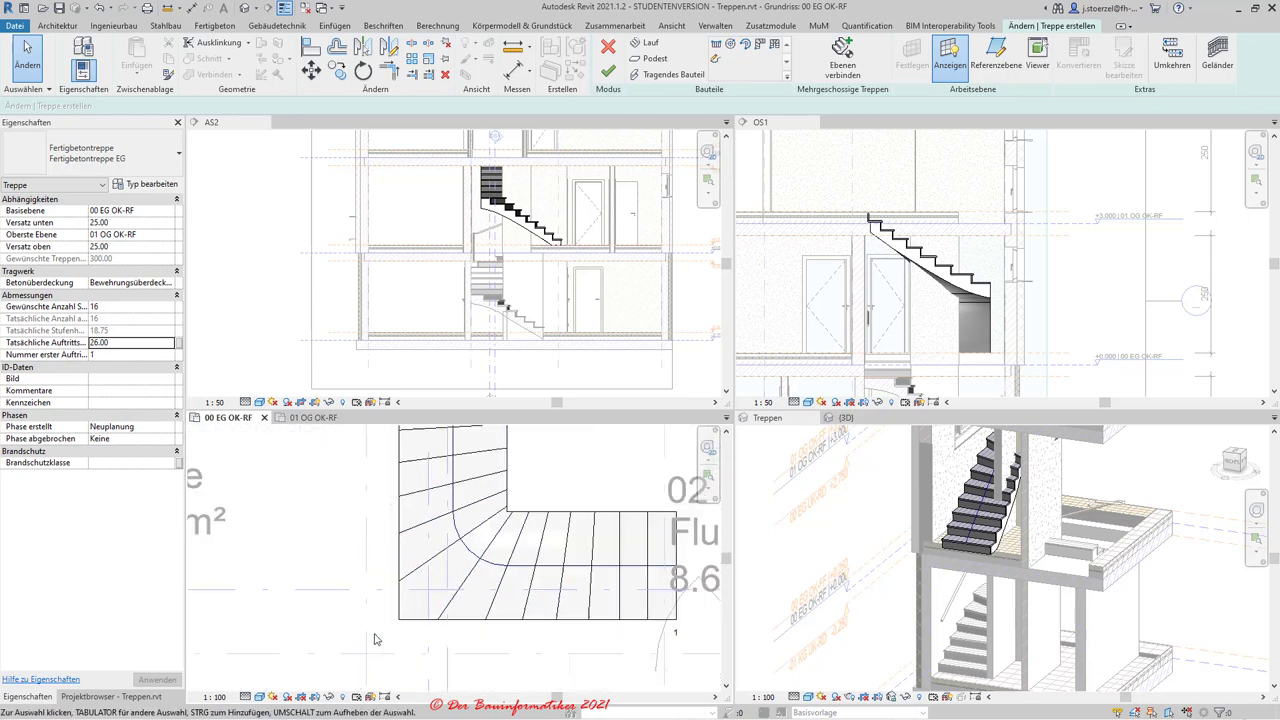
scroll(381, 651, down, 2)
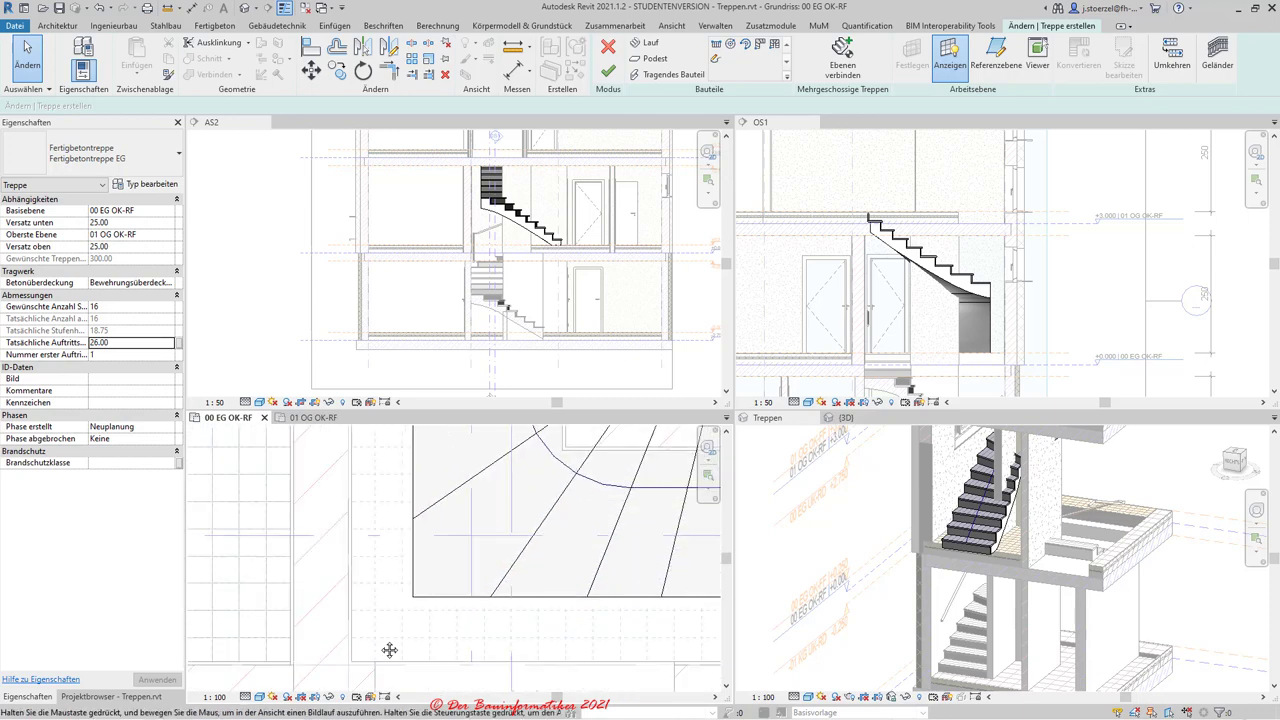
middle_drag(381, 651, 383, 540)
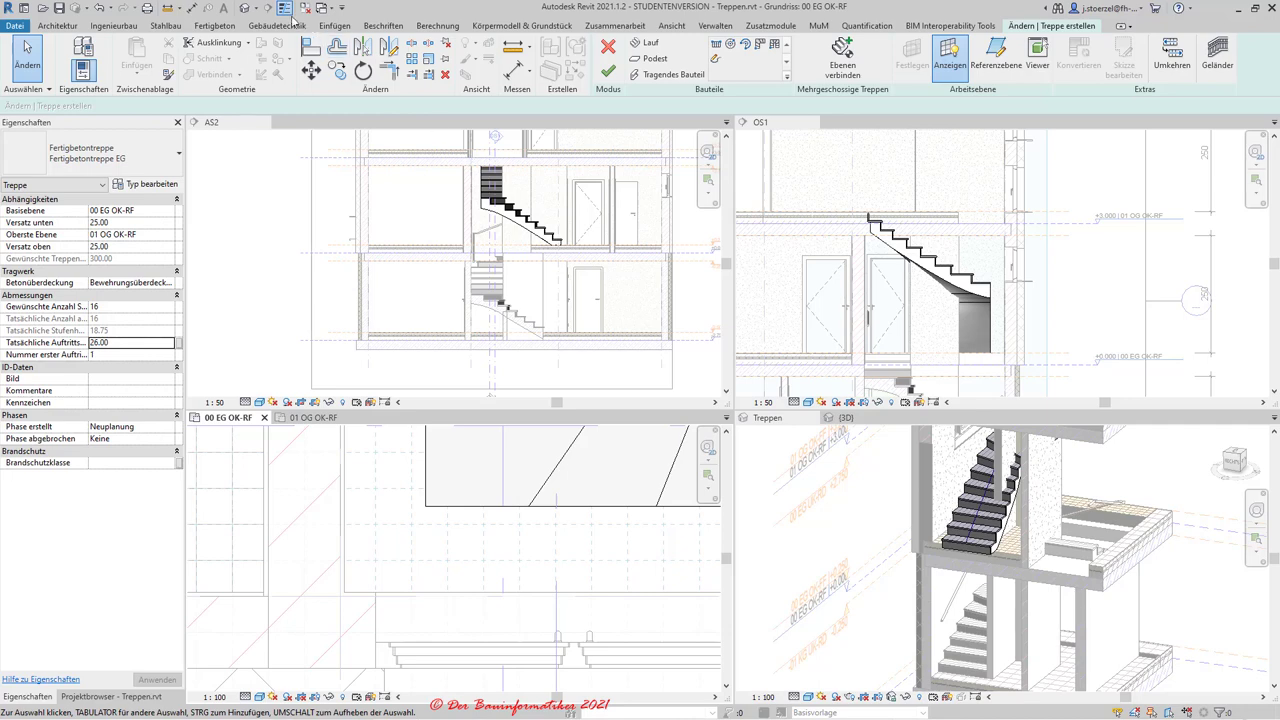
click(310, 46)
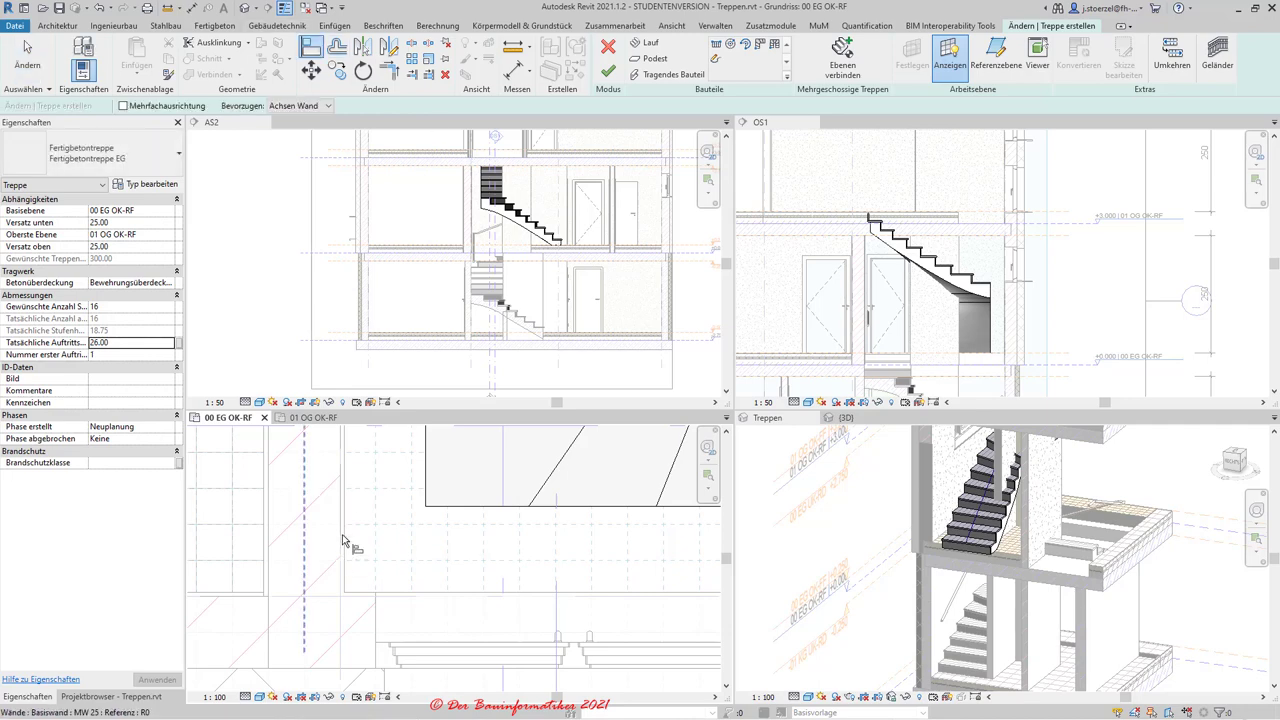
click(340, 545)
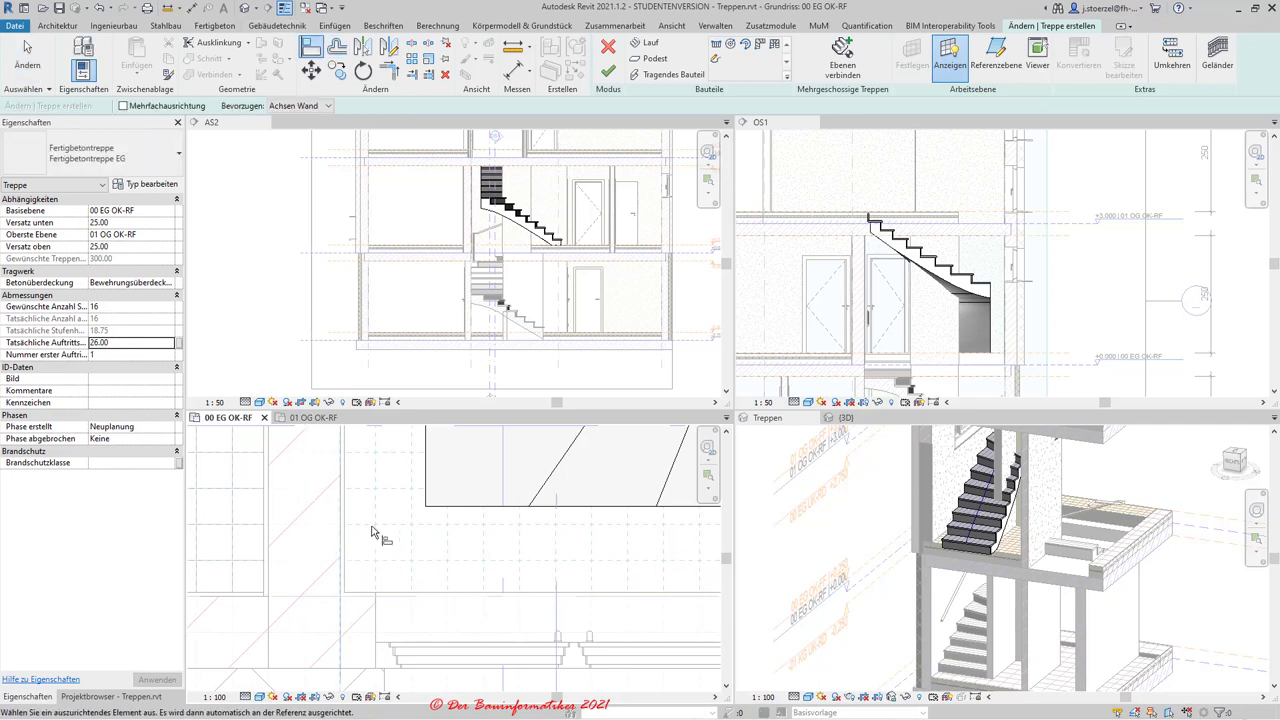
click(425, 495)
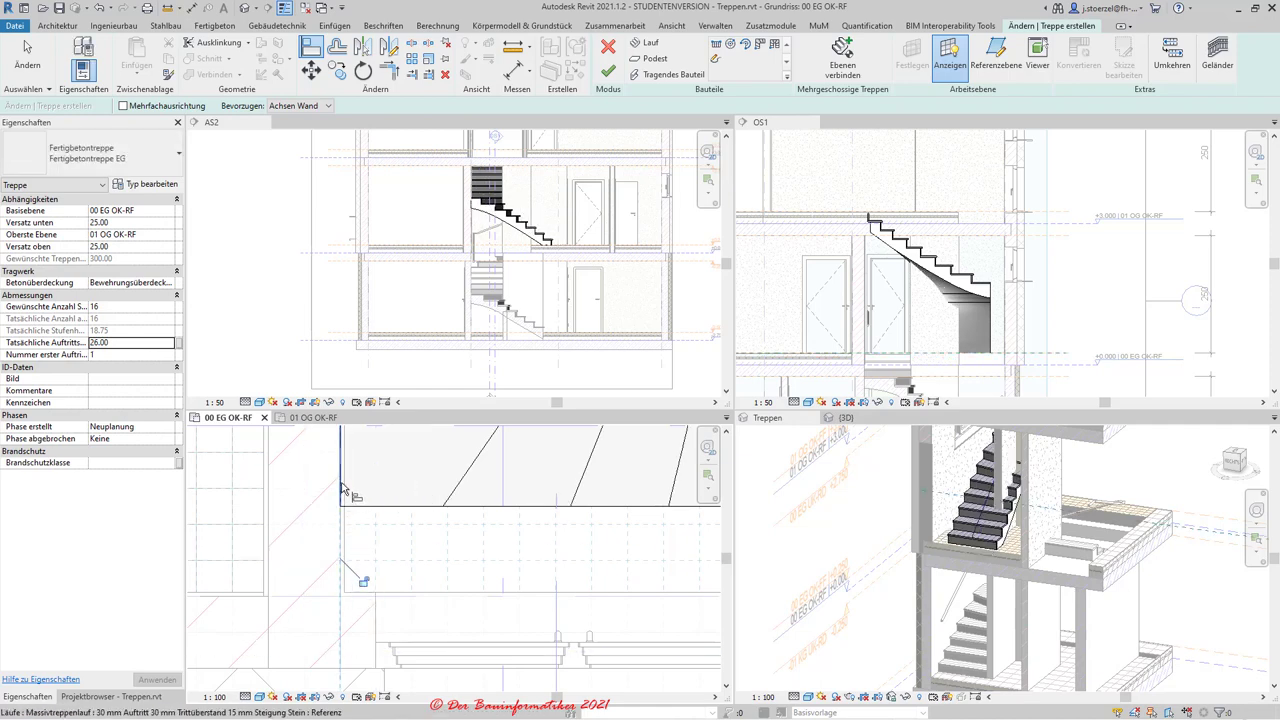
click(395, 604)
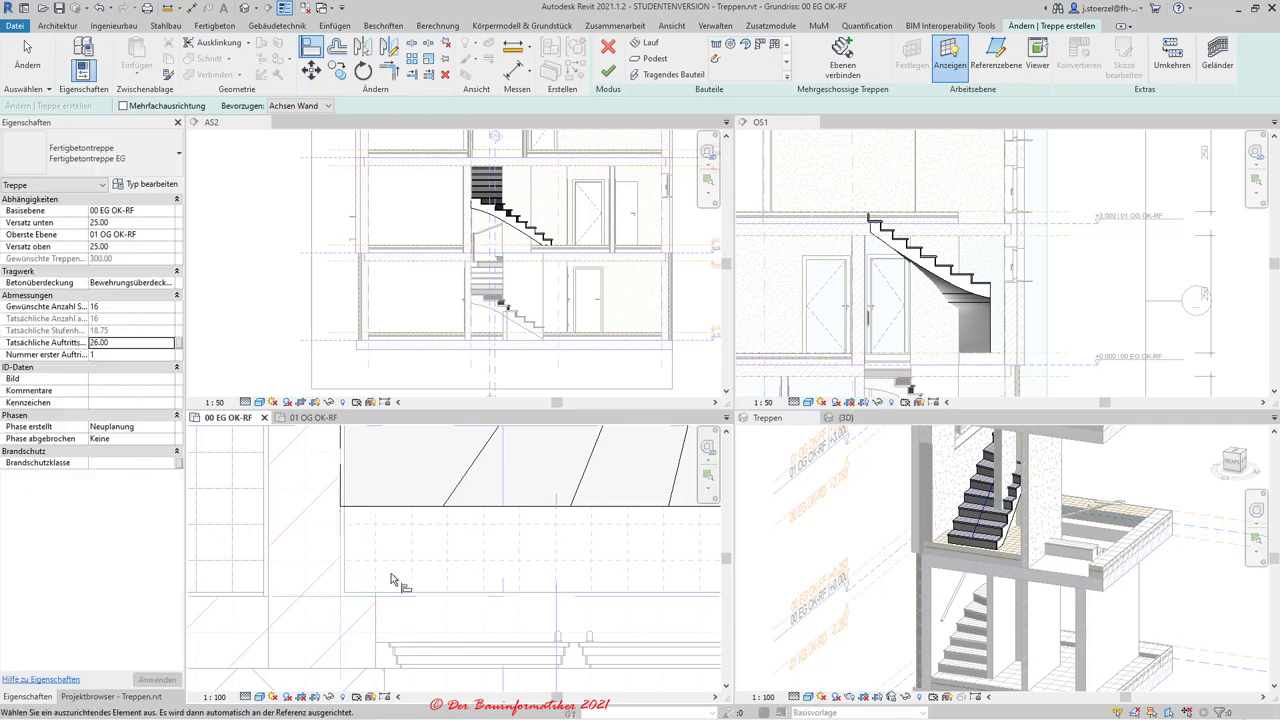
scroll(380, 546, down, 3)
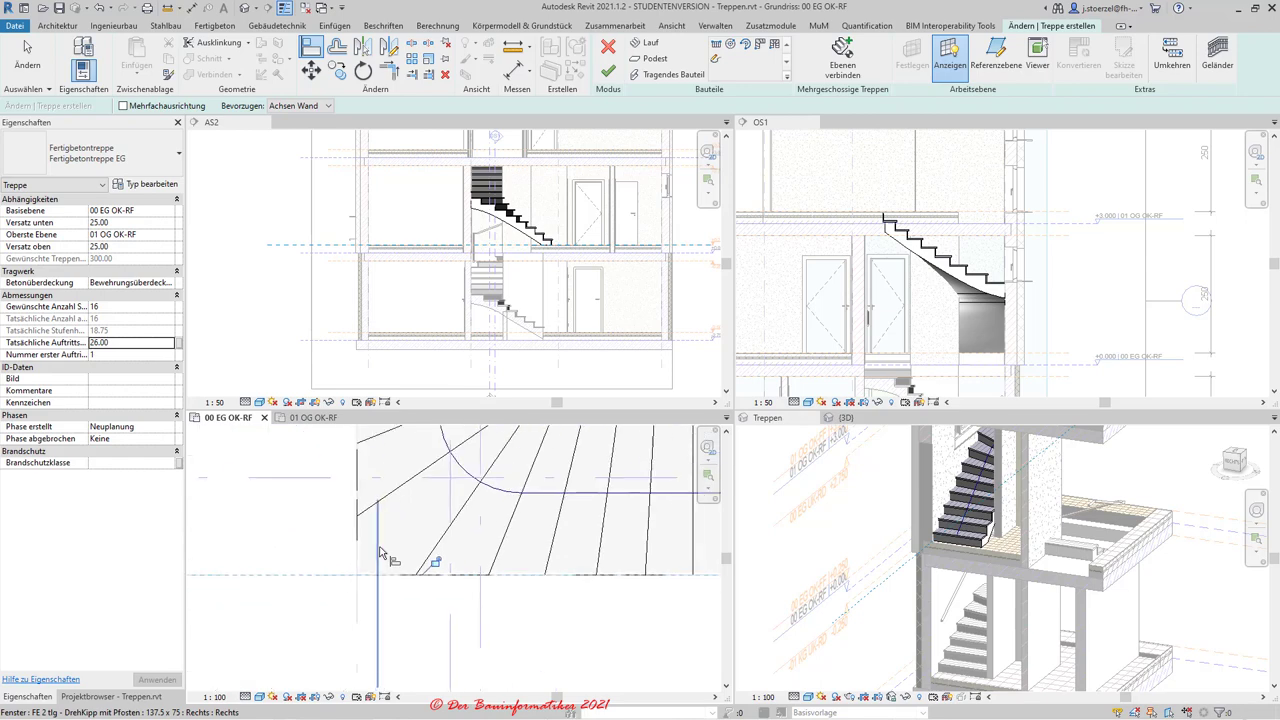
scroll(380, 546, down, 2)
key(Escape)
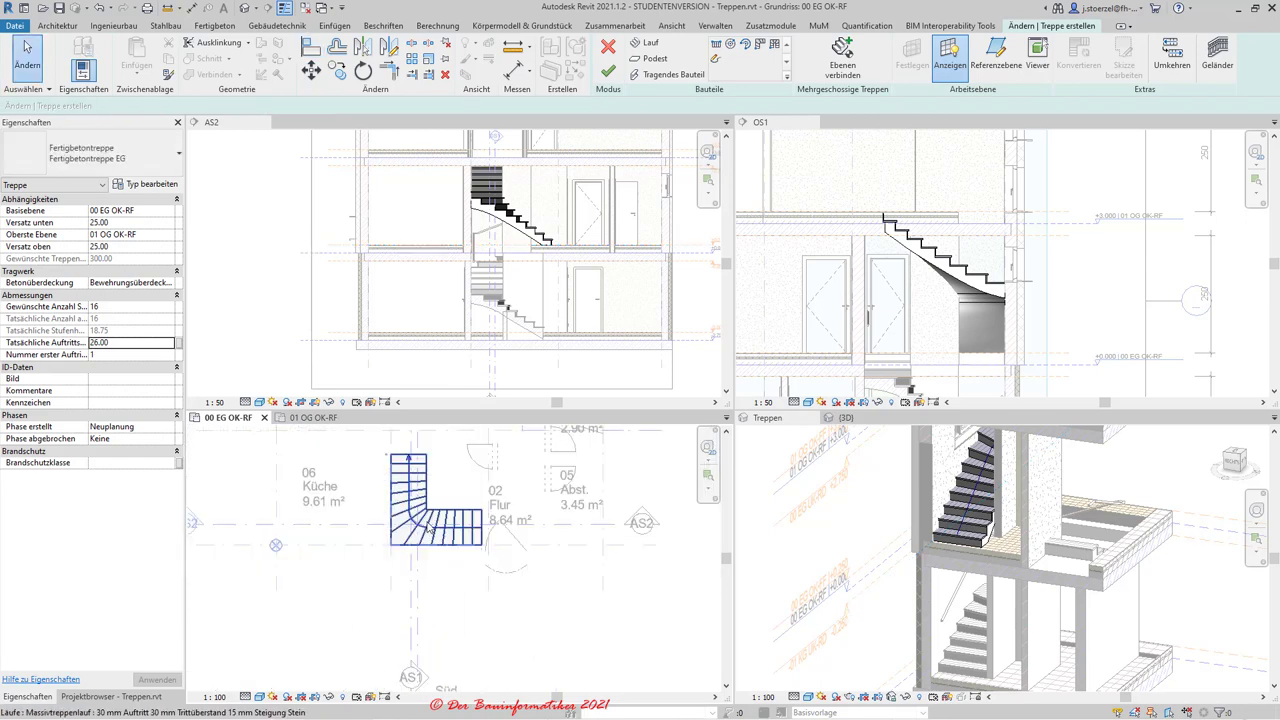
Select the stair run and recentre it in the ground-floor plan.
scroll(430, 532, down, 2)
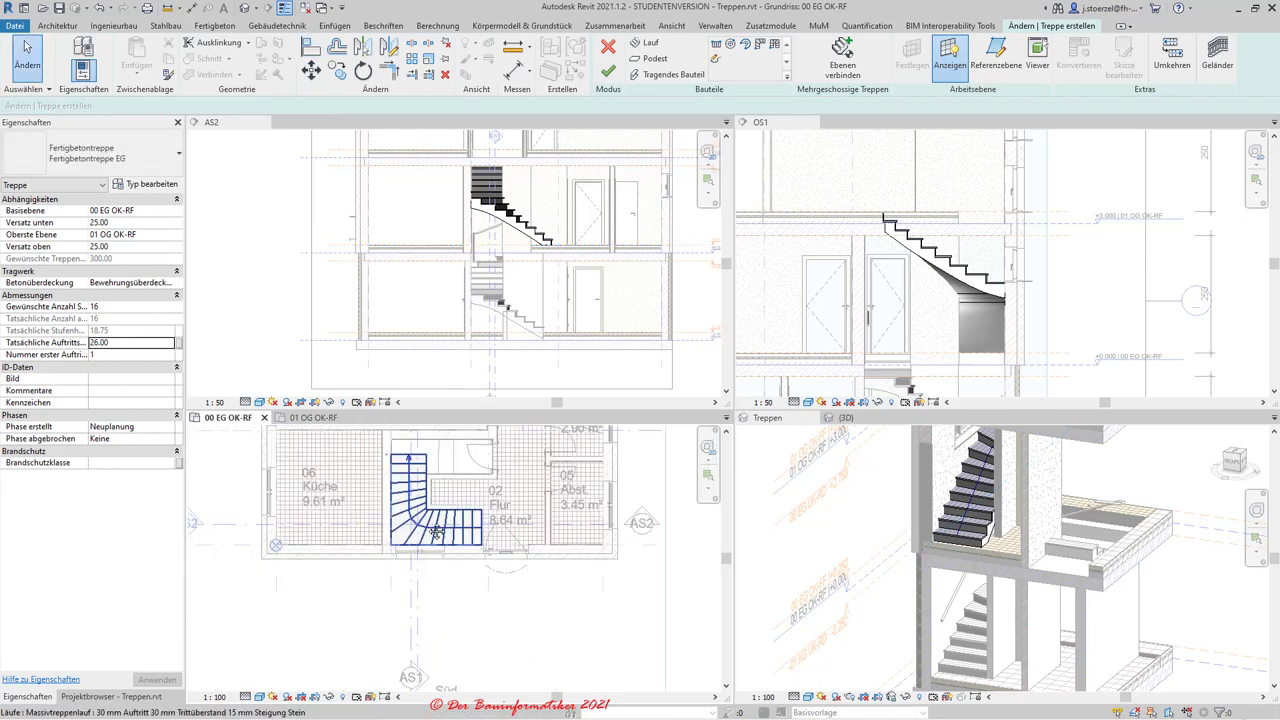
scroll(428, 490, up, 2)
click(425, 471)
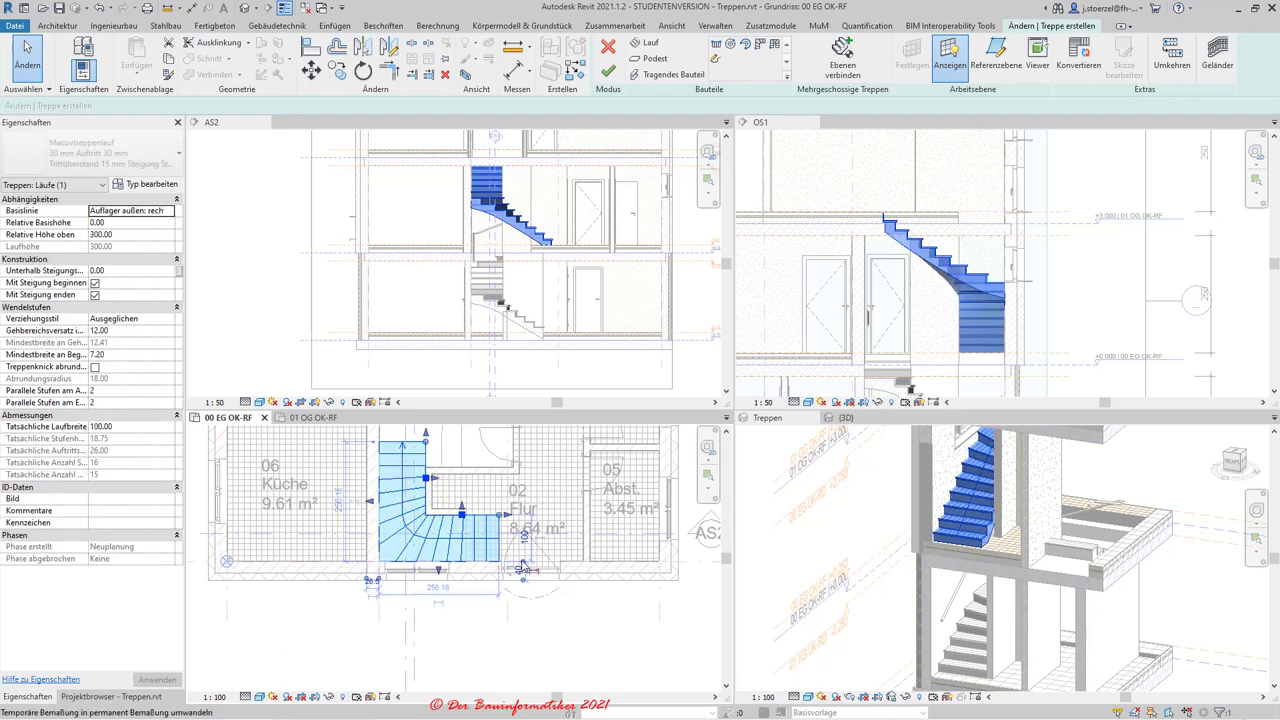
scroll(505, 515, up, 2)
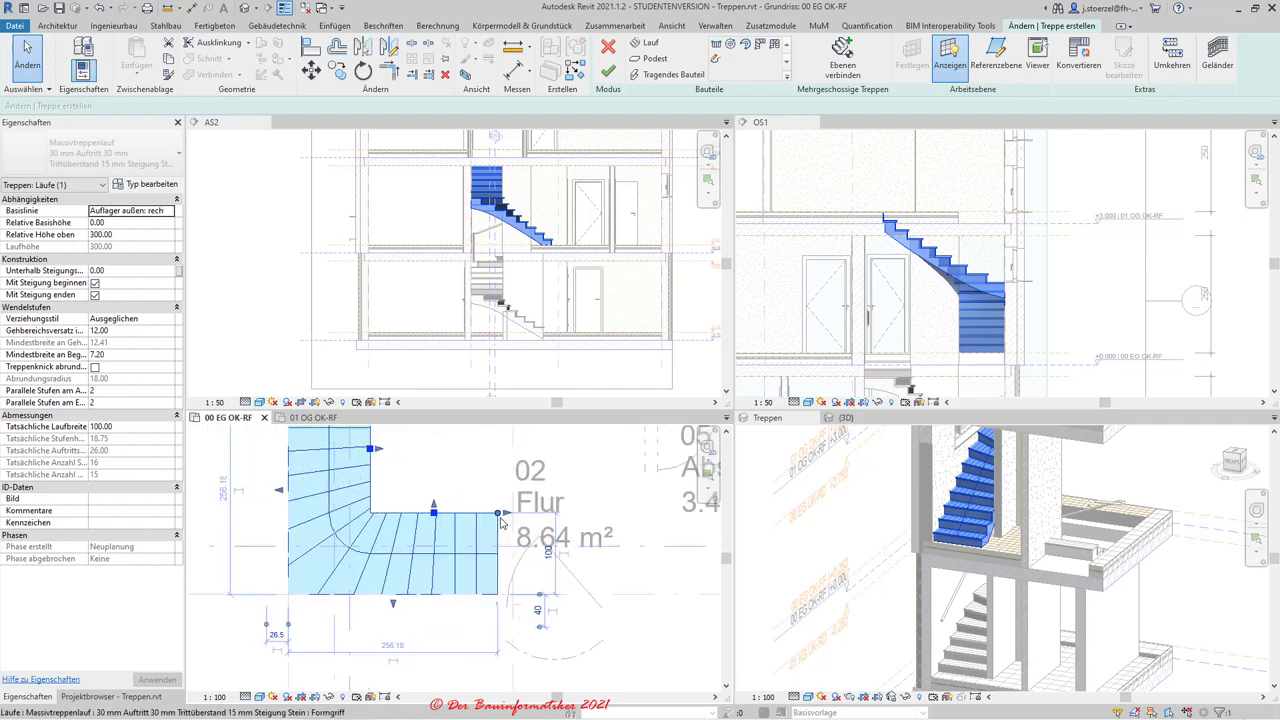
scroll(505, 515, up, 1)
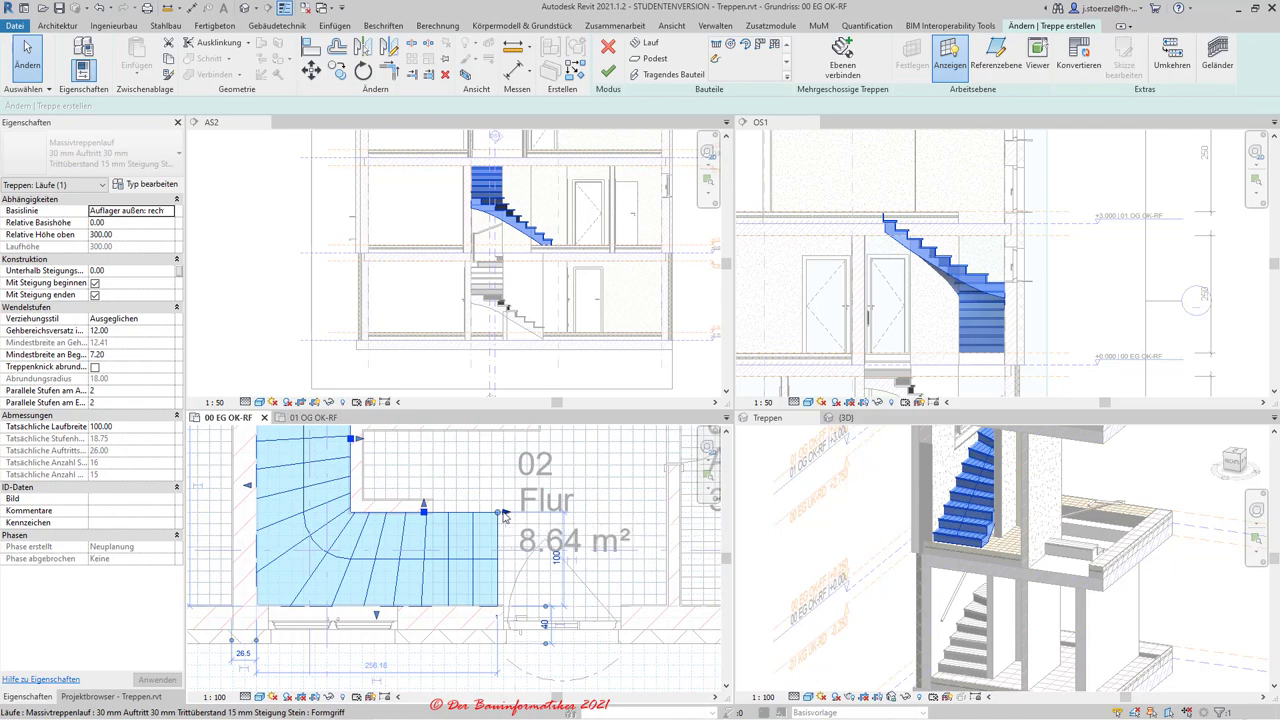
scroll(424, 513, down, 3)
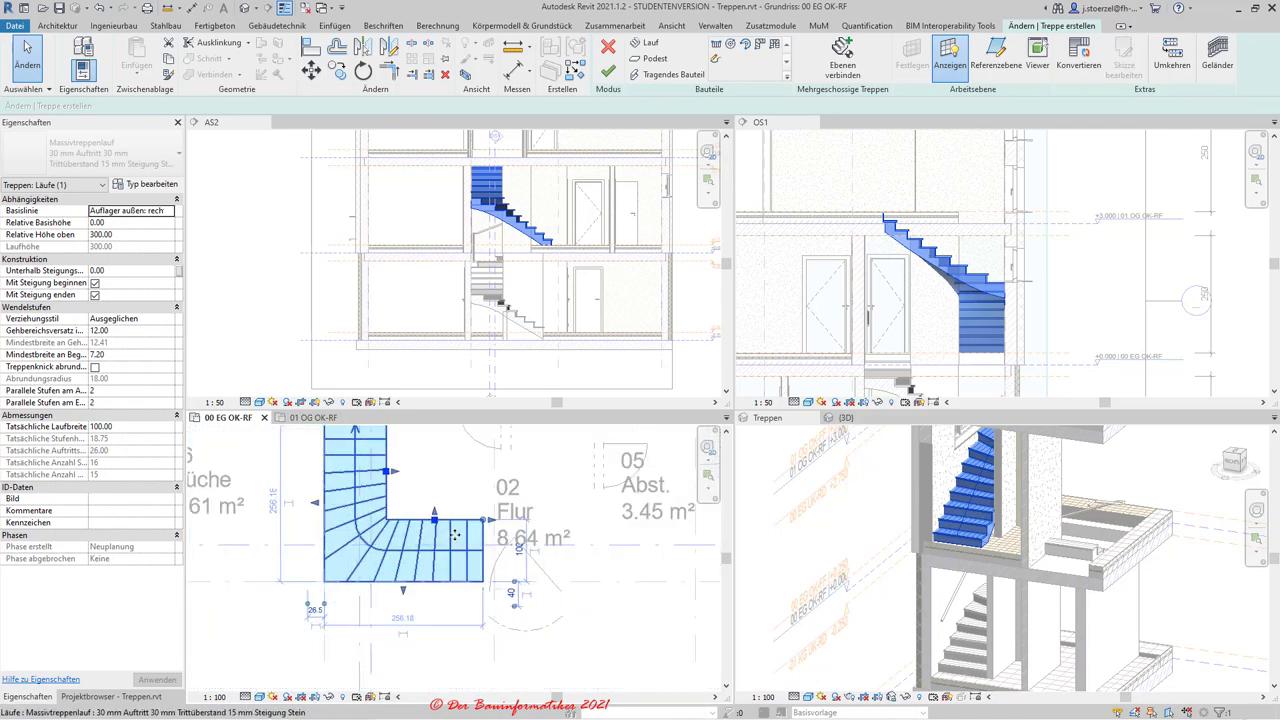
middle_drag(424, 513, 400, 593)
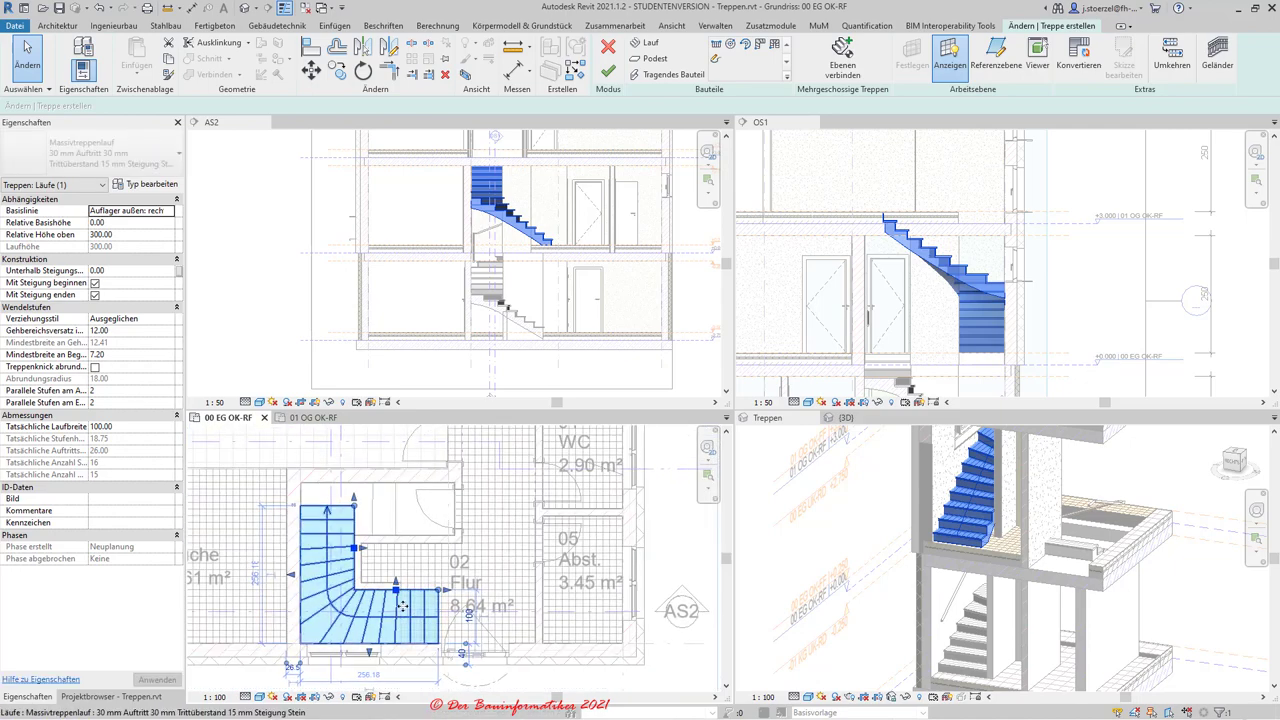
scroll(400, 595, up, 3)
scroll(400, 595, down, 2)
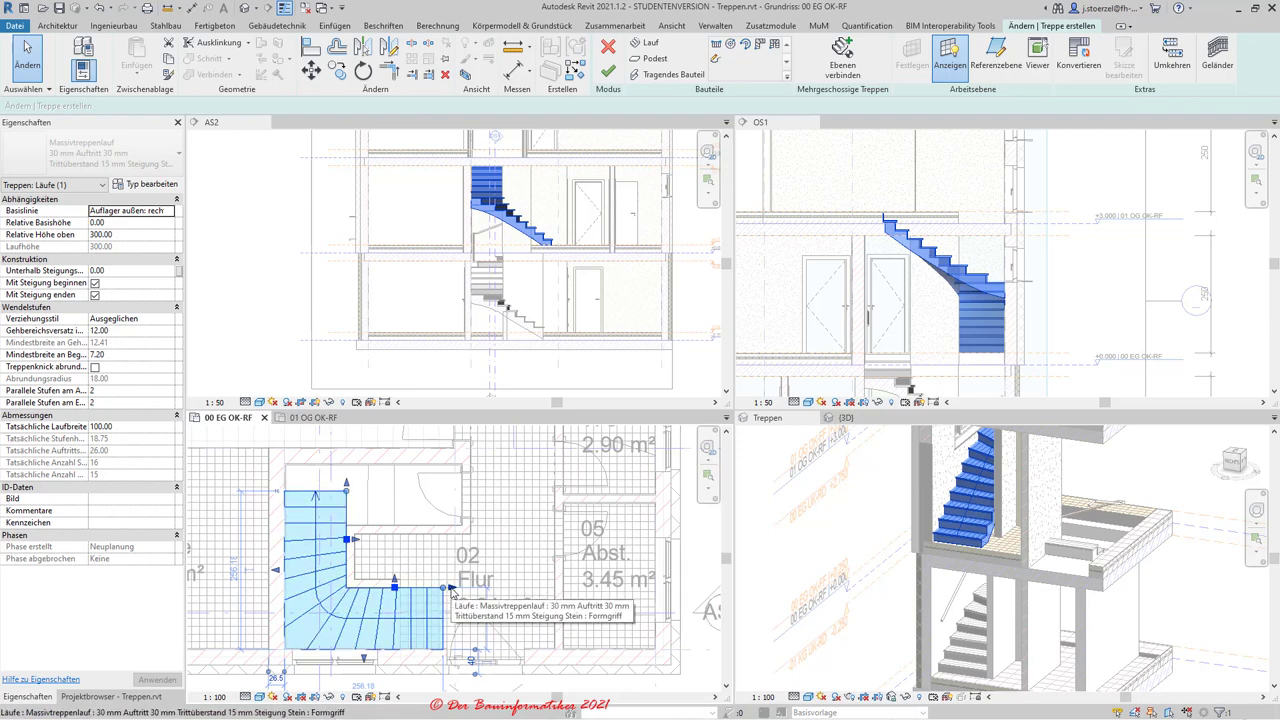
Snap the run's end grip onto the corridor wall corner with an endpoint snap.
key(Escape)
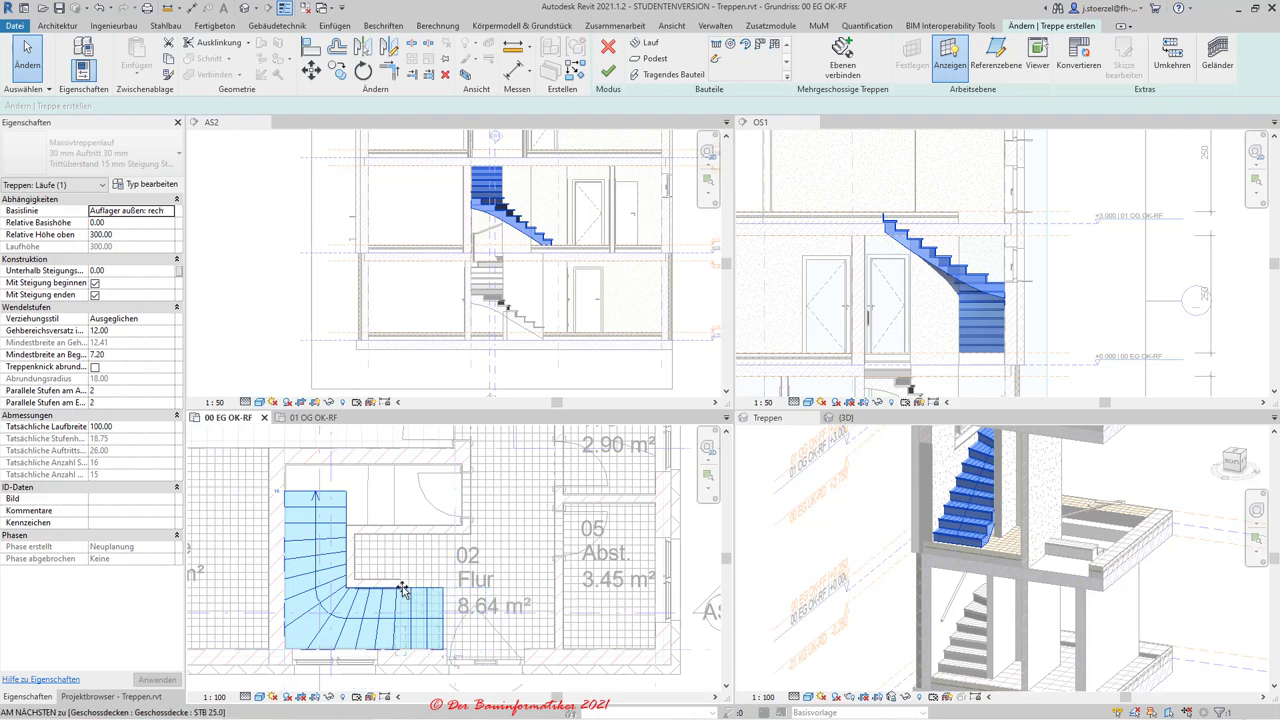
drag(398, 590, 398, 590)
scroll(400, 588, up, 1)
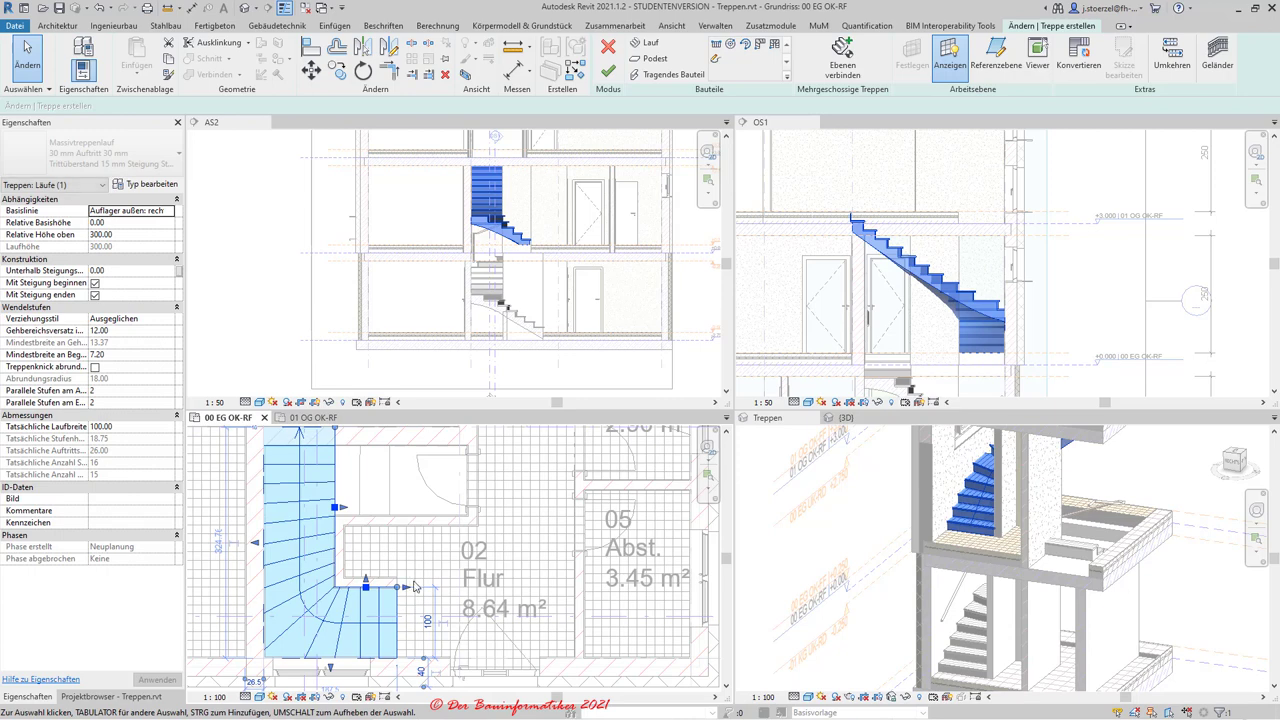
scroll(410, 585, down, 1)
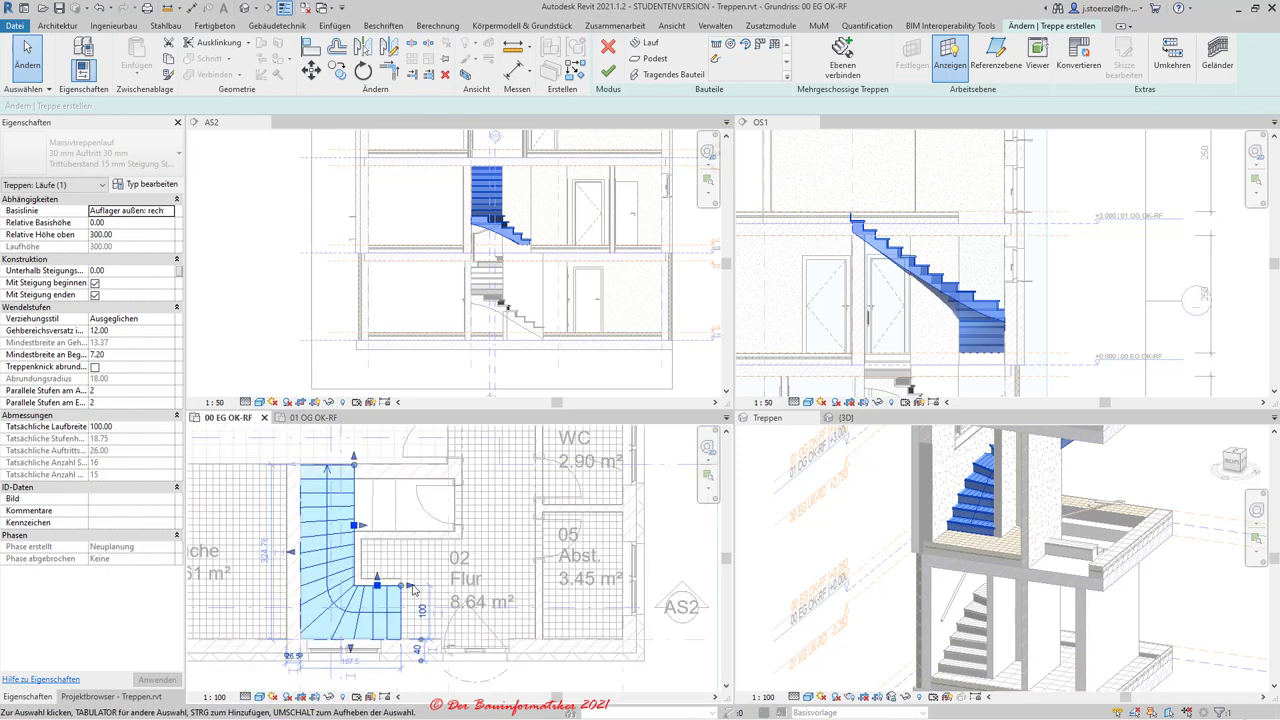
scroll(378, 641, up, 1)
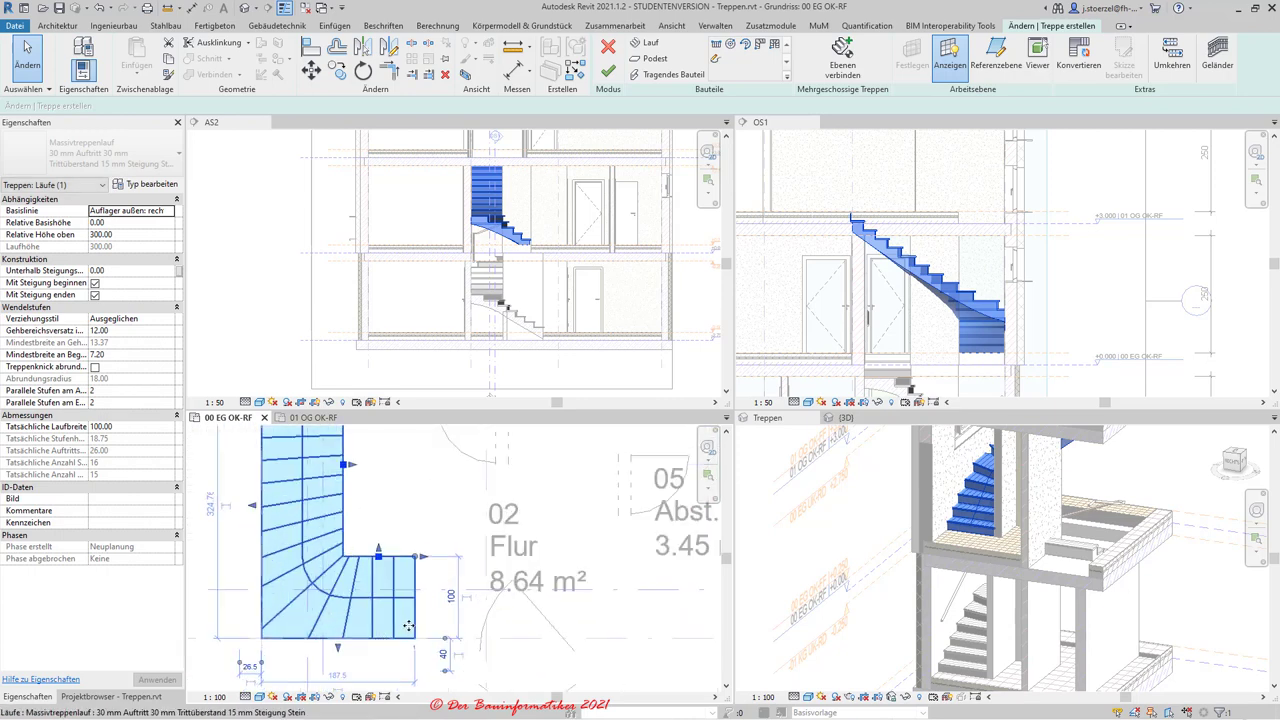
scroll(410, 570, up, 1)
scroll(422, 542, up, 1)
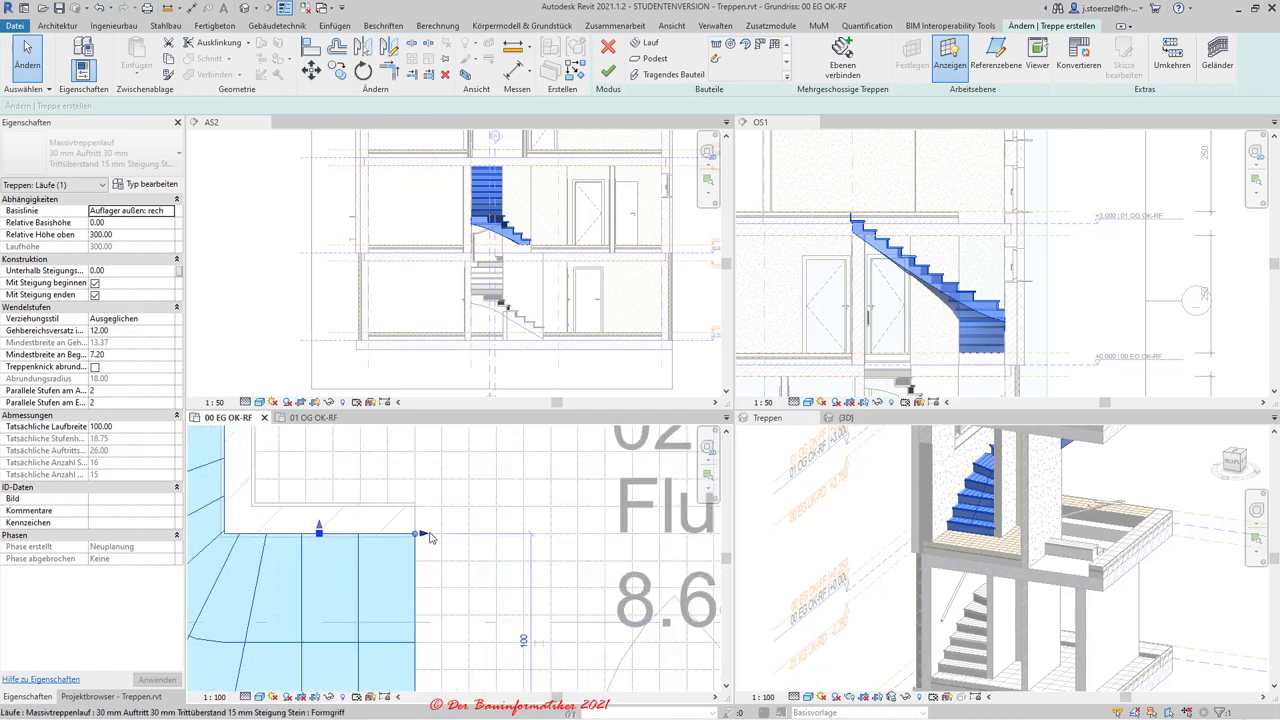
scroll(458, 578, down, 1)
scroll(458, 578, down, 1)
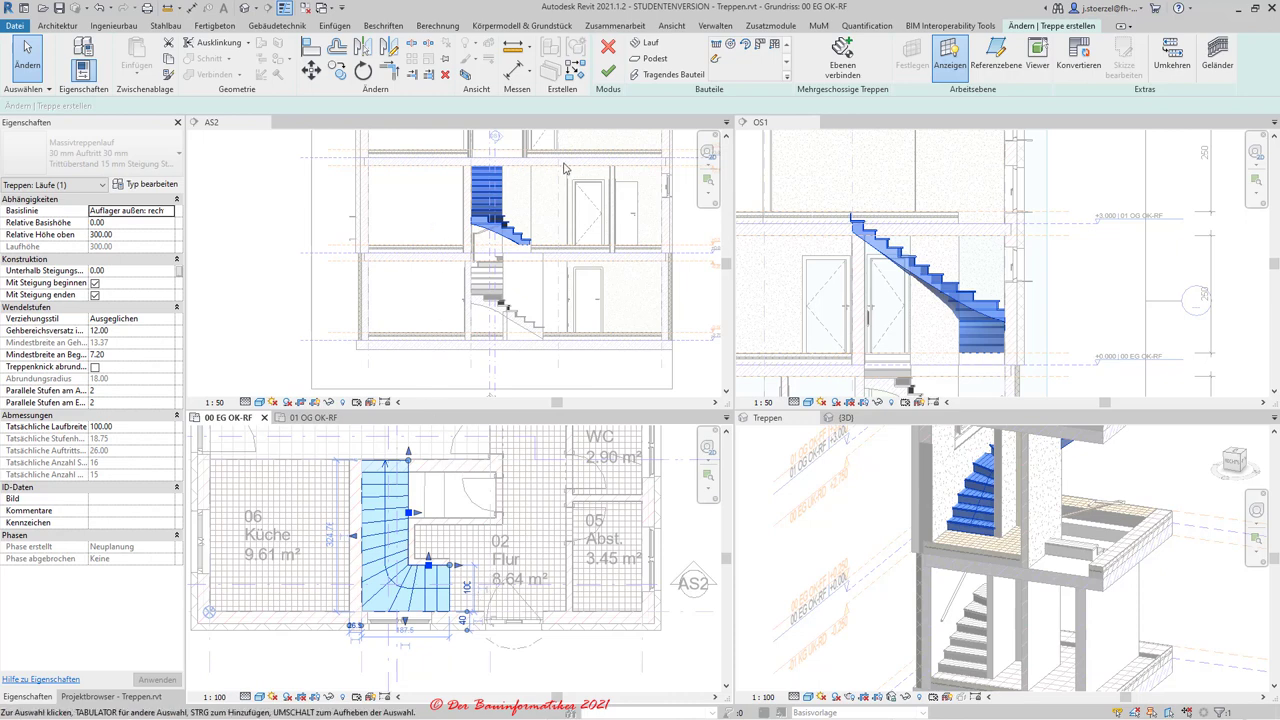
Zoom in and make section AS2 the active view.
scroll(519, 249, up, 1)
scroll(522, 260, up, 2)
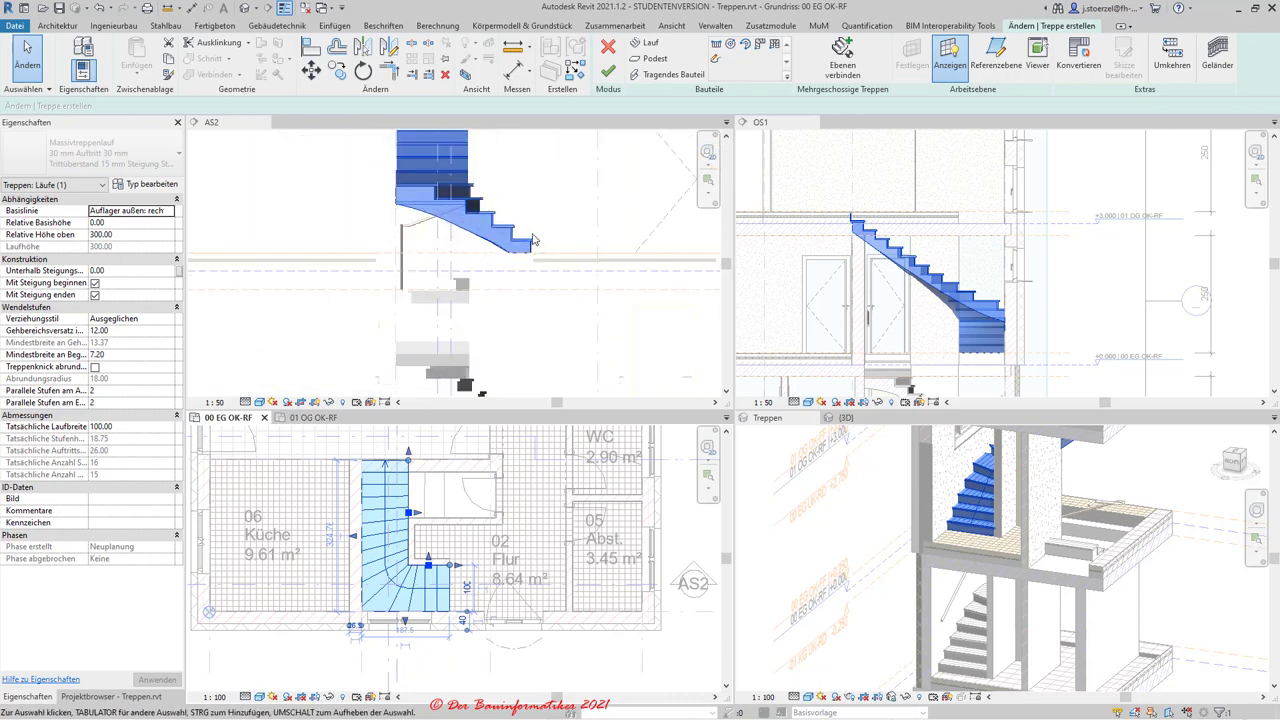
scroll(528, 285, up, 2)
scroll(535, 311, up, 2)
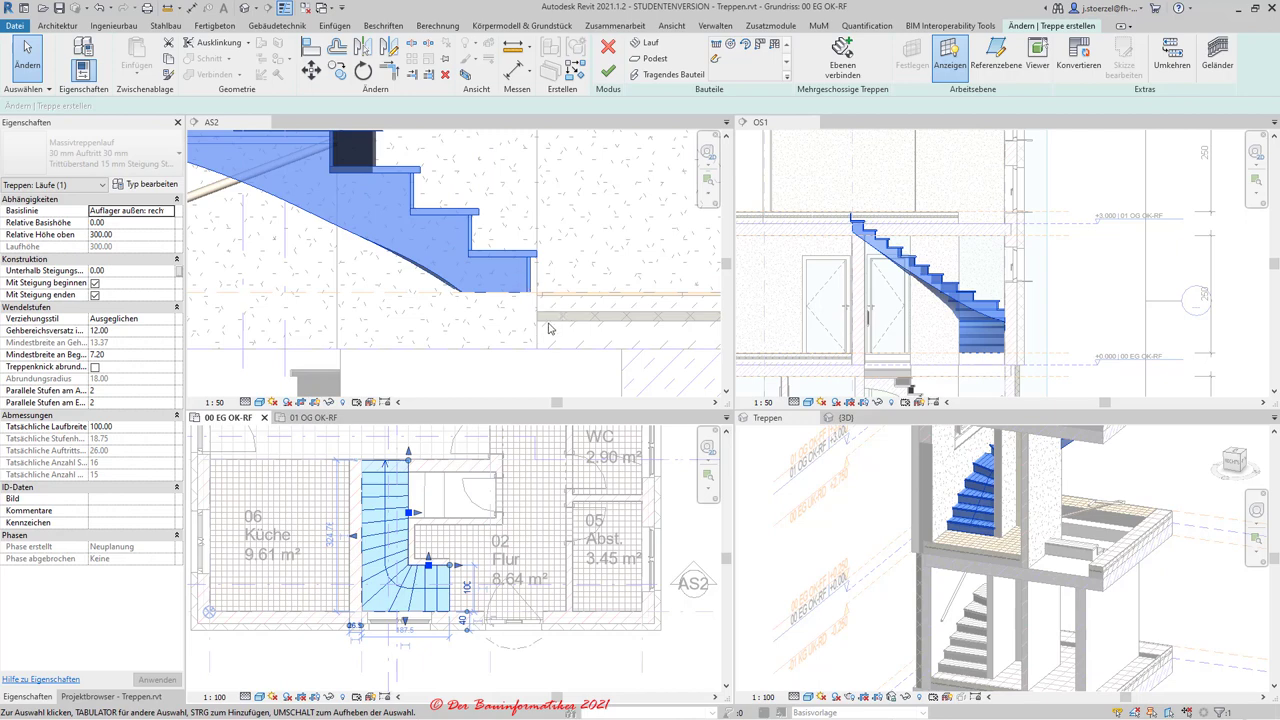
scroll(547, 328, up, 1)
scroll(547, 328, up, 1)
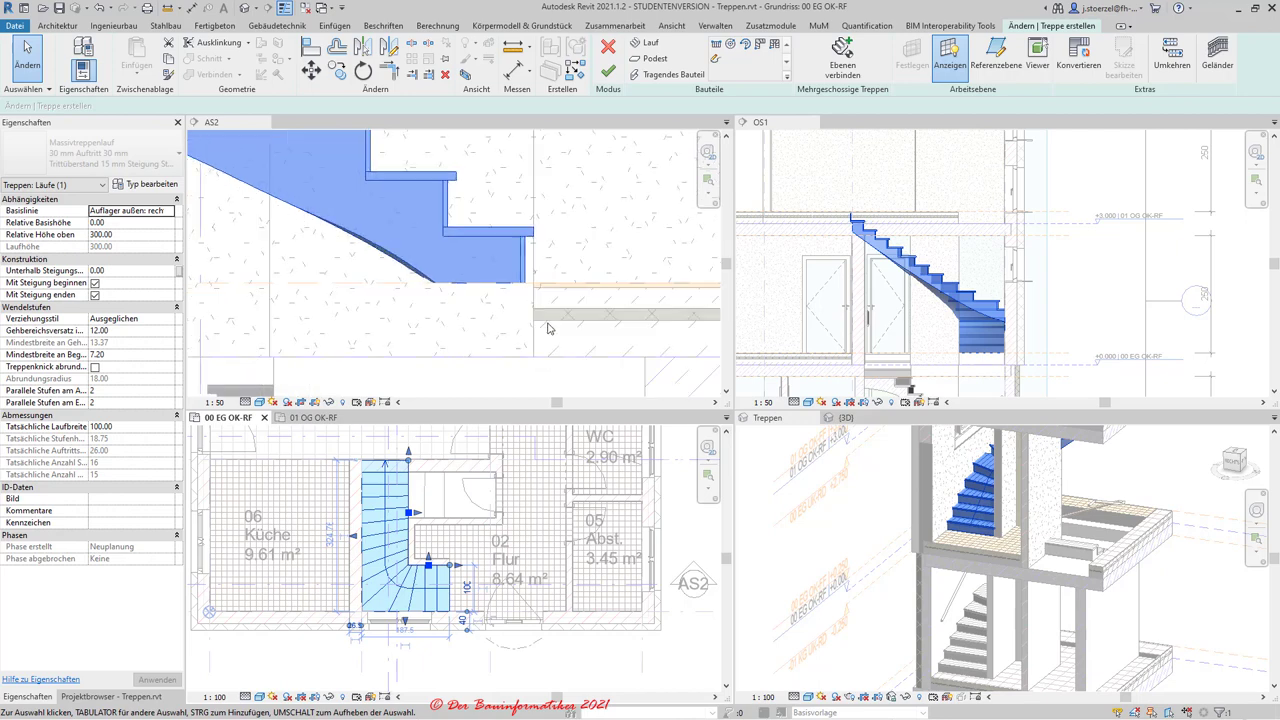
scroll(540, 310, up, 1)
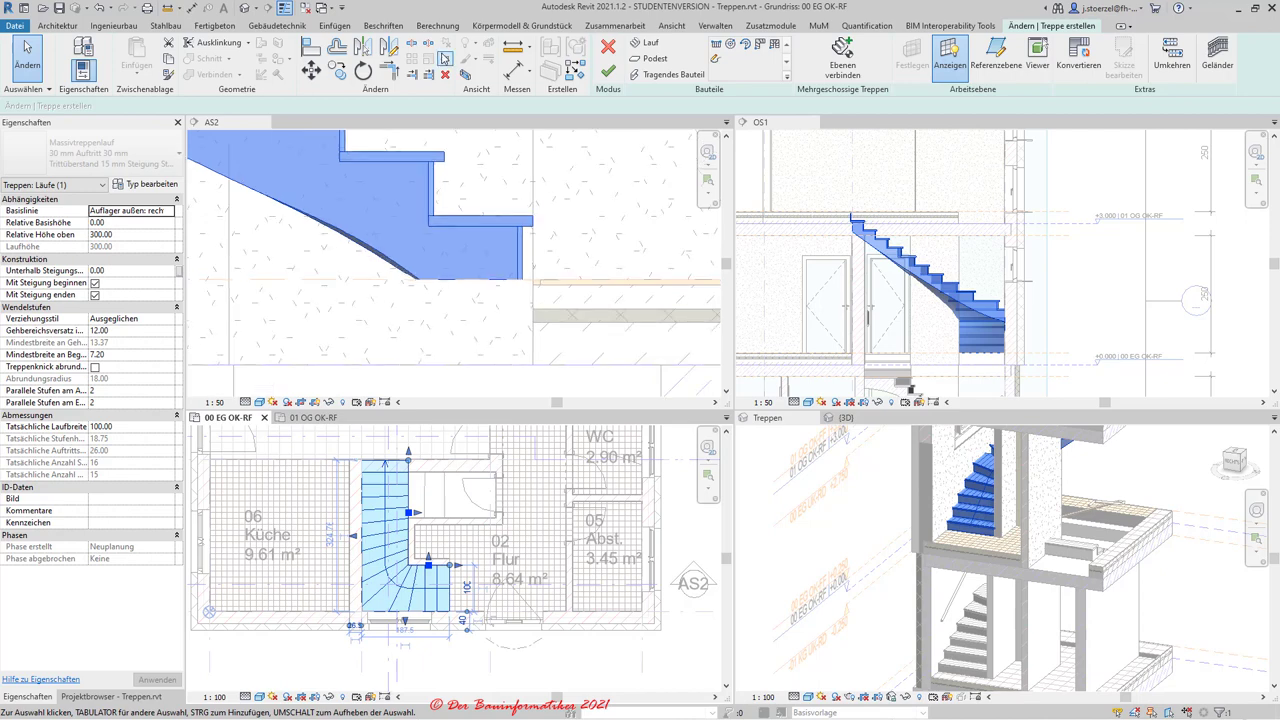
click(312, 50)
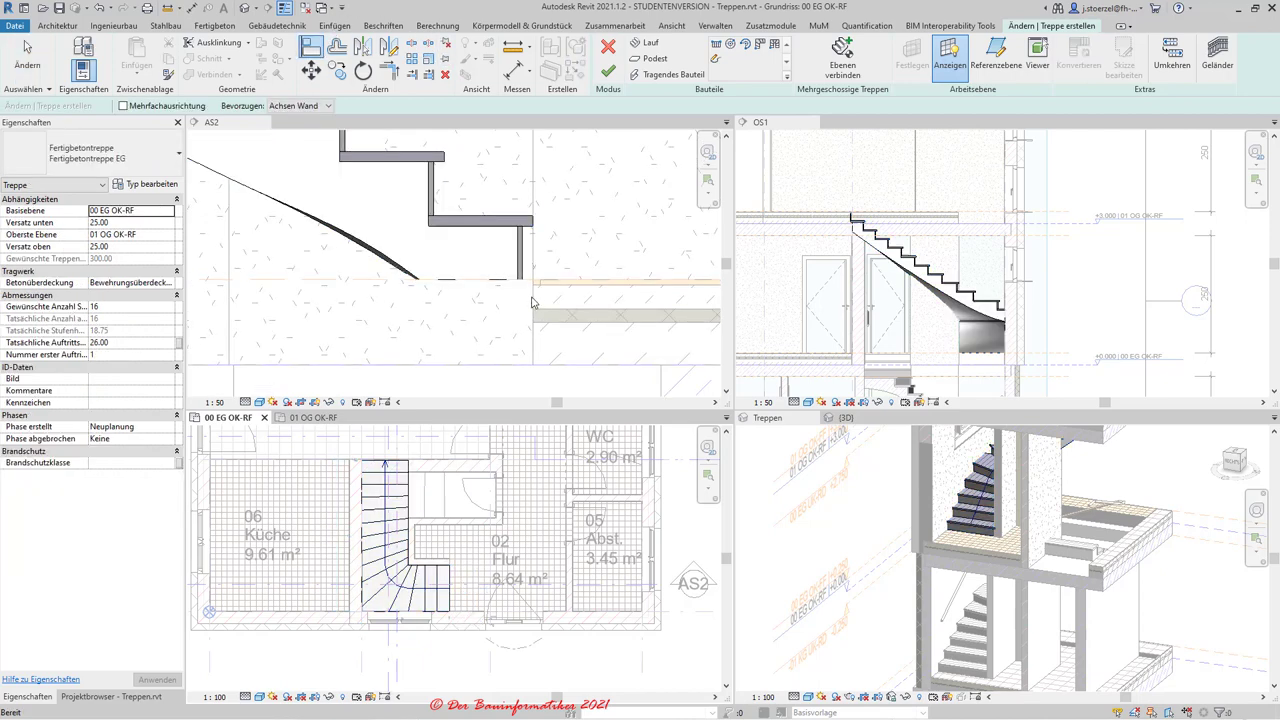
click(312, 48)
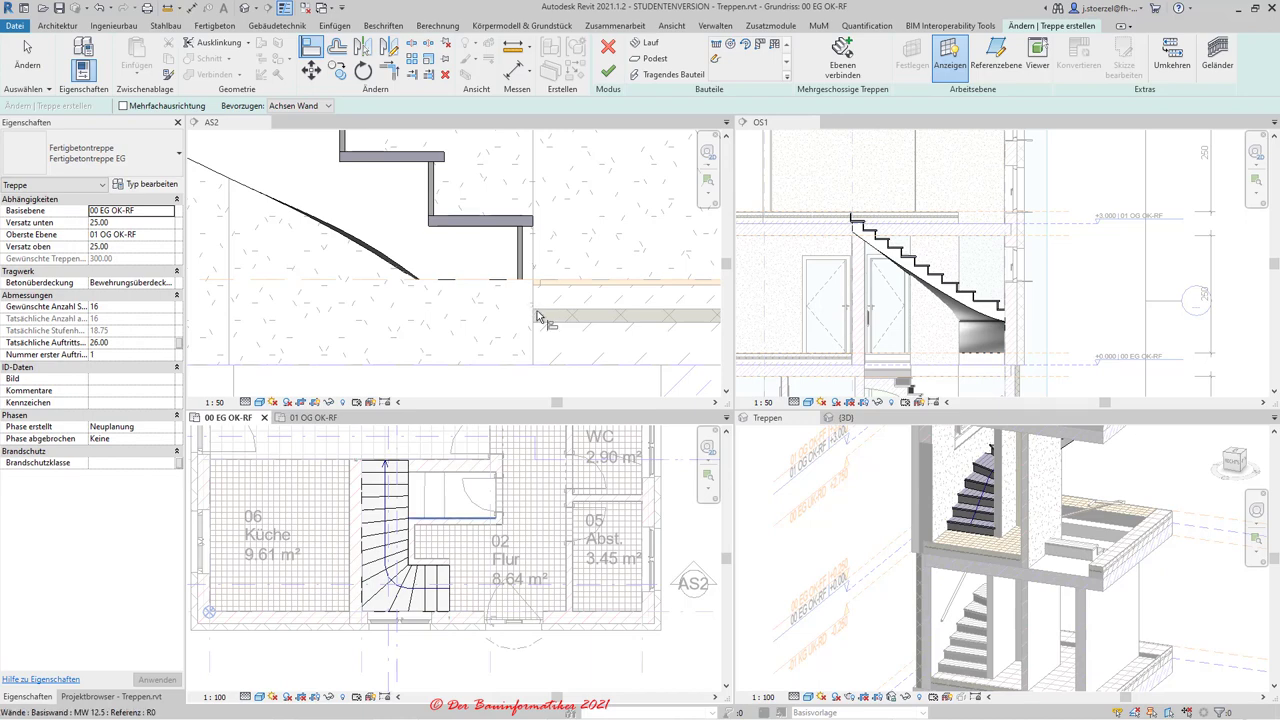
click(550, 318)
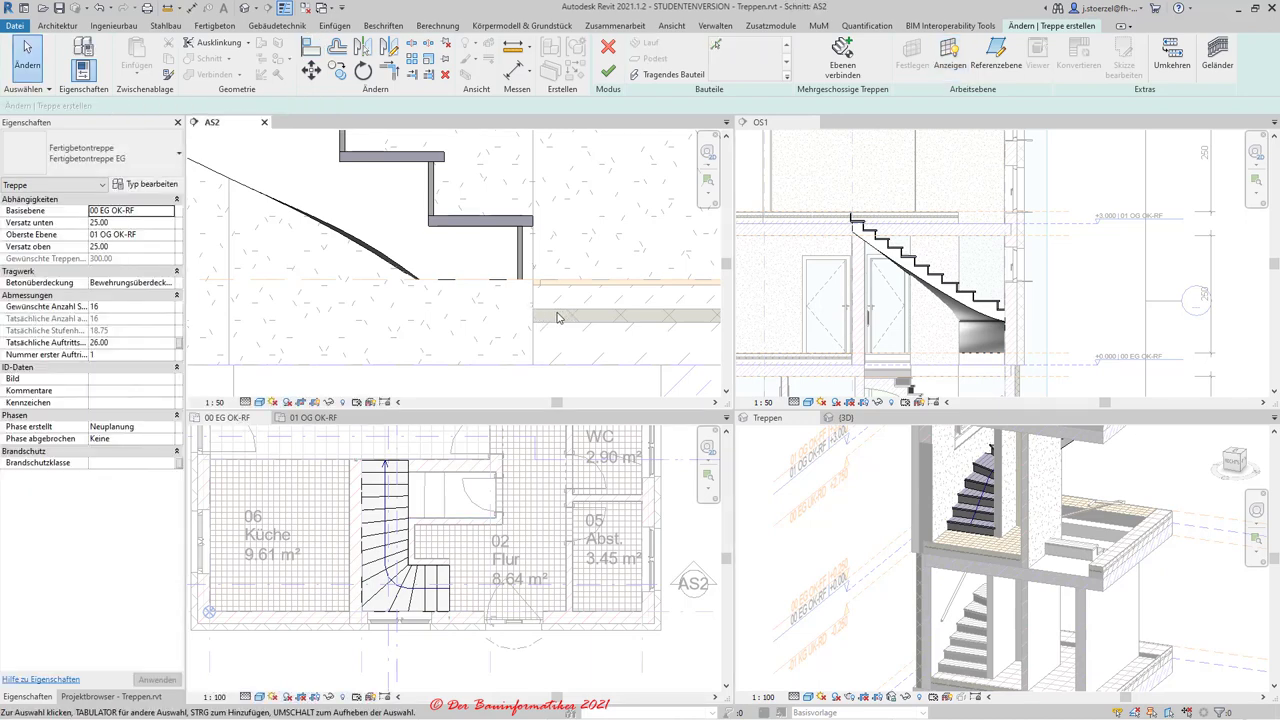
scroll(558, 318, down, 2)
scroll(528, 179, down, 1)
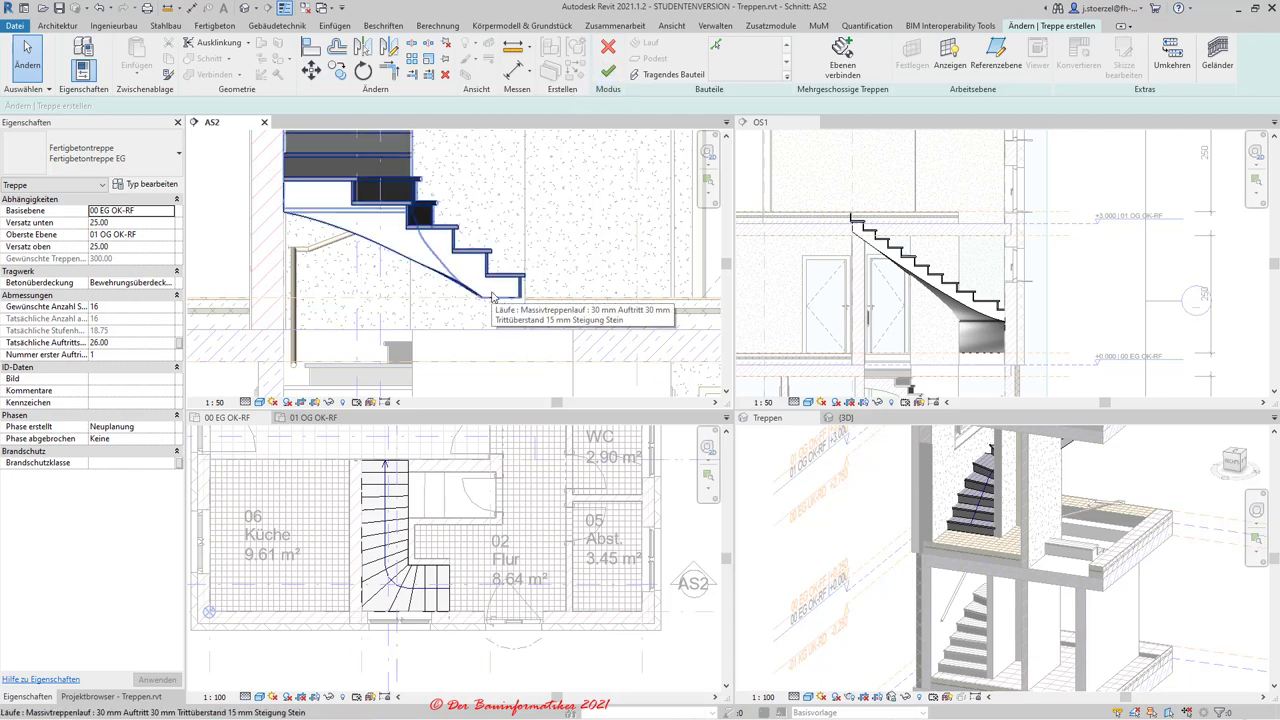
Align the stair run's bottom edge with the floor slab edge in section AS2.
click(492, 296)
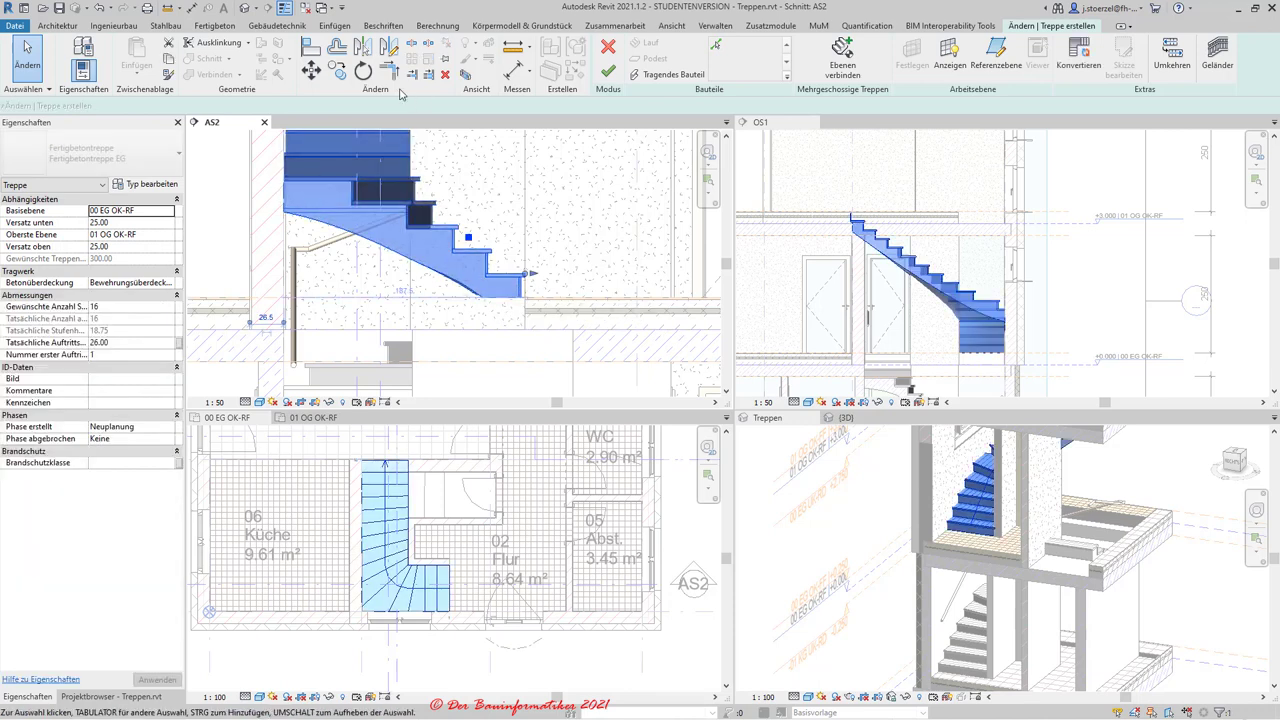
click(312, 49)
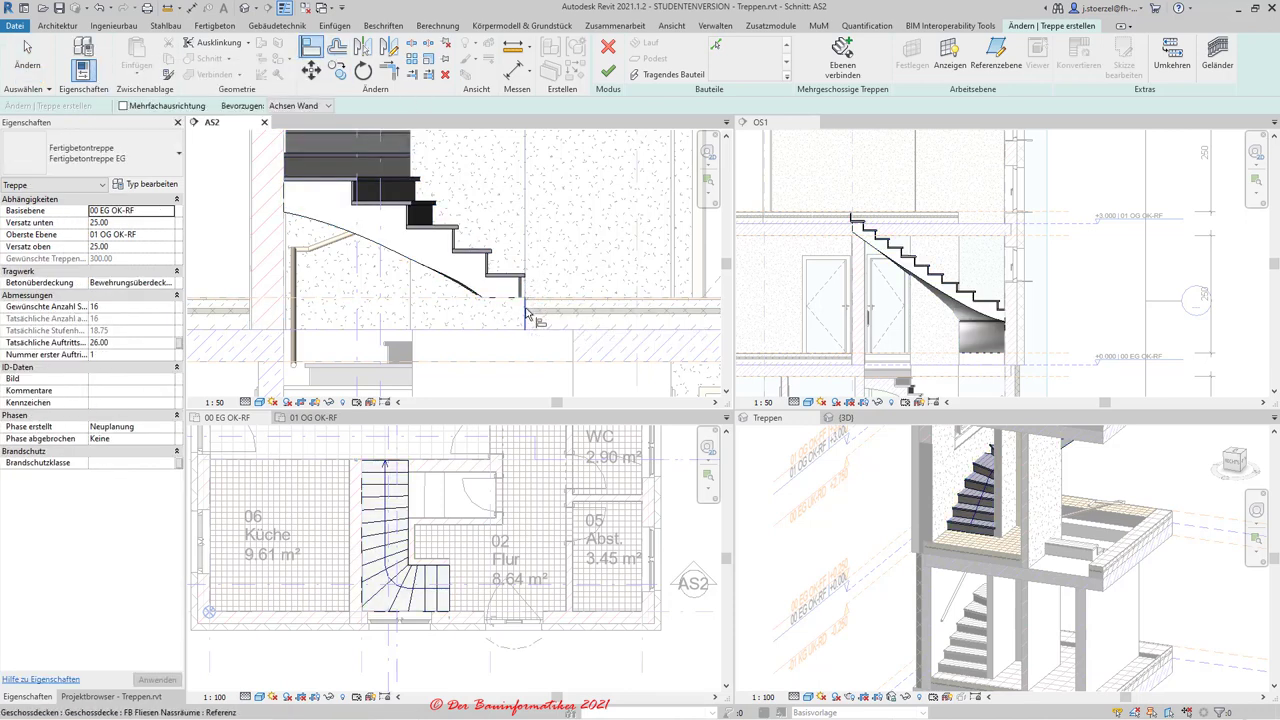
scroll(525, 310, up, 2)
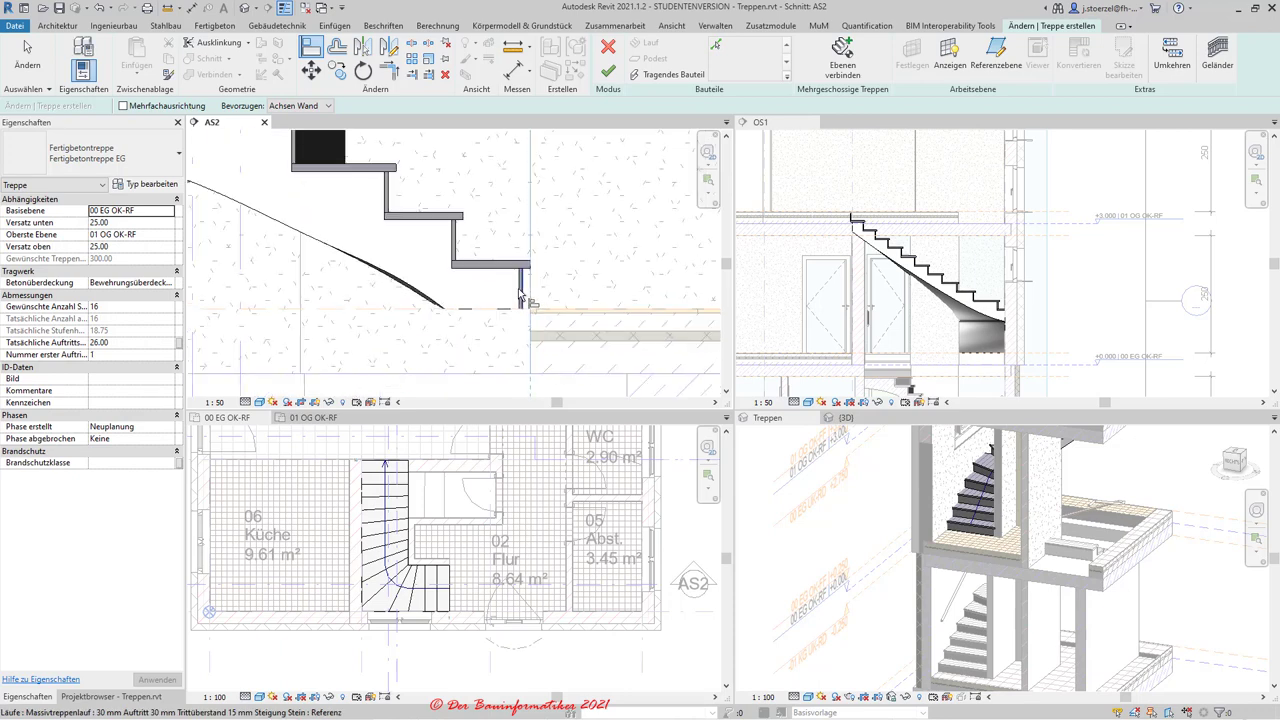
click(519, 298)
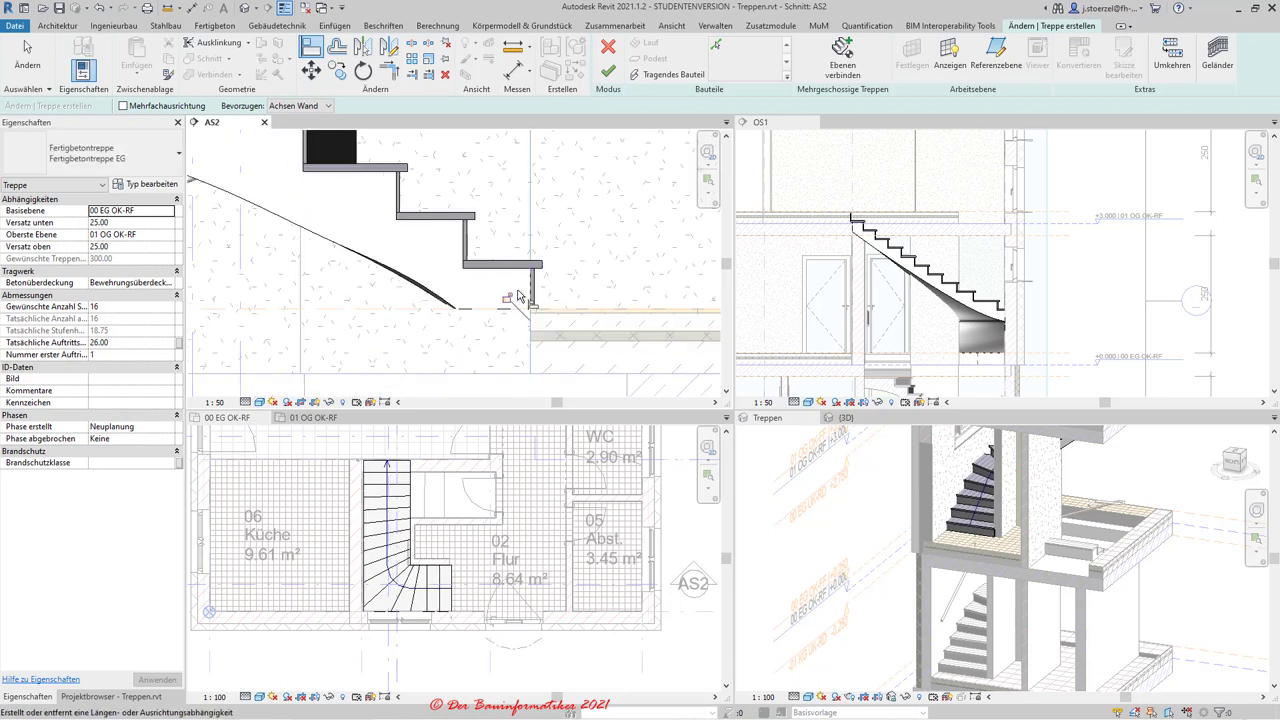
scroll(547, 353, down, 3)
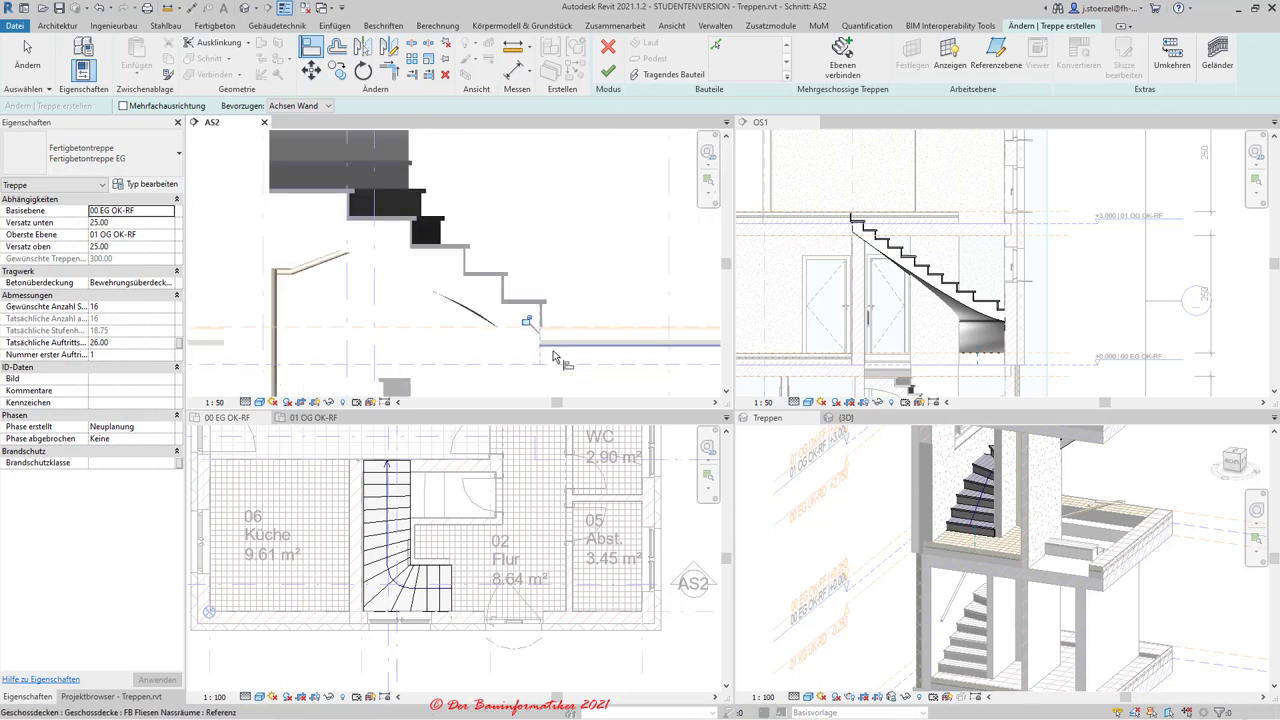
scroll(363, 605, up, 2)
Finish the alignment and select the stair run in plan 00 EG OK-RF.
key(Escape)
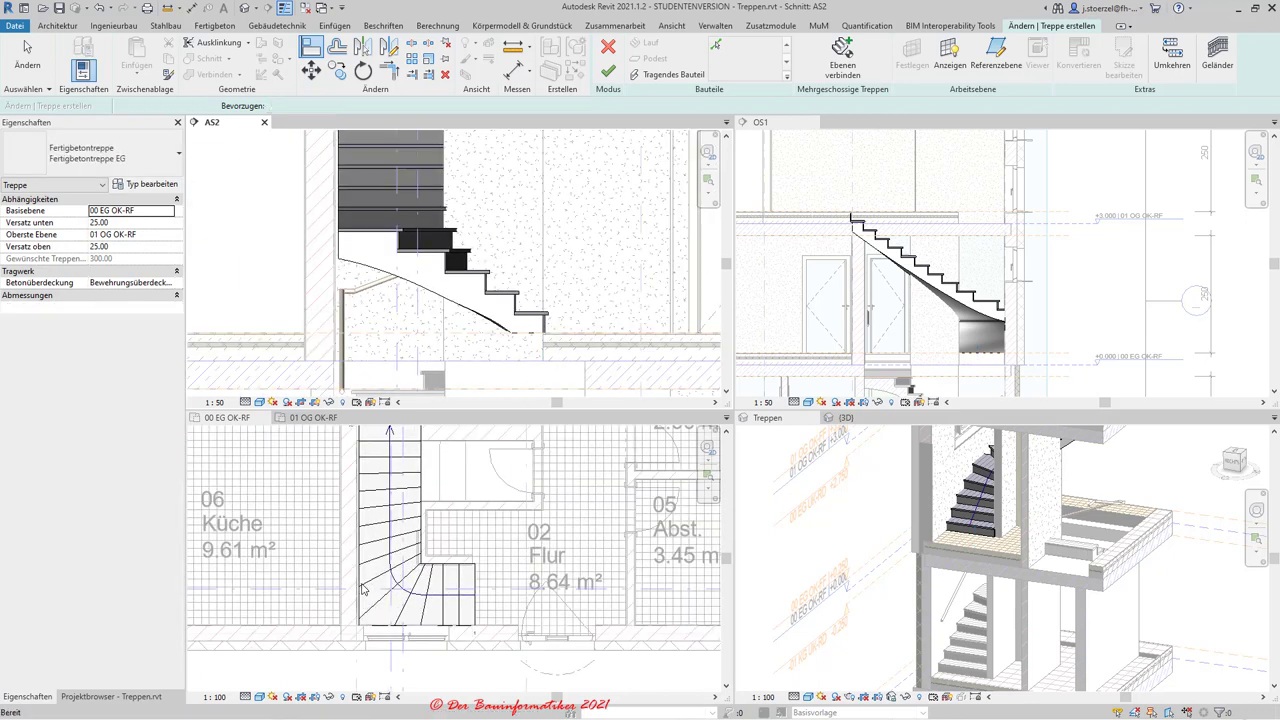
key(Escape)
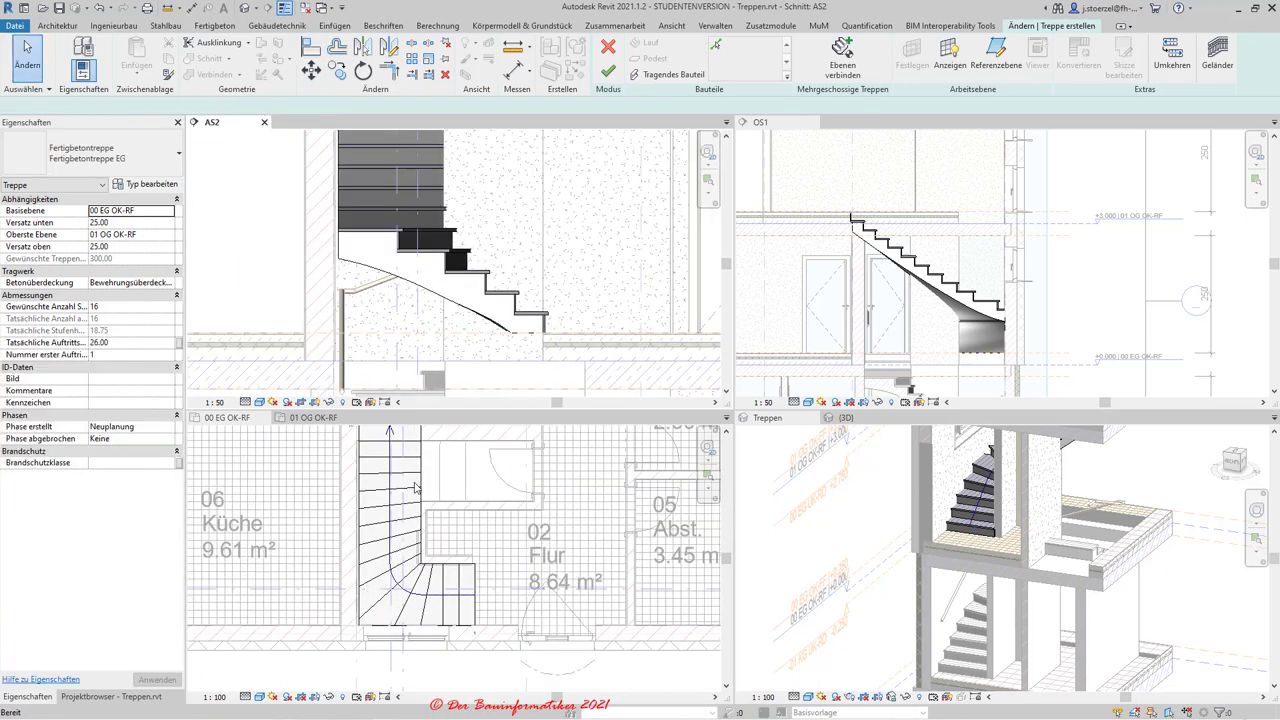
click(420, 487)
click(420, 487)
scroll(430, 520, up, 3)
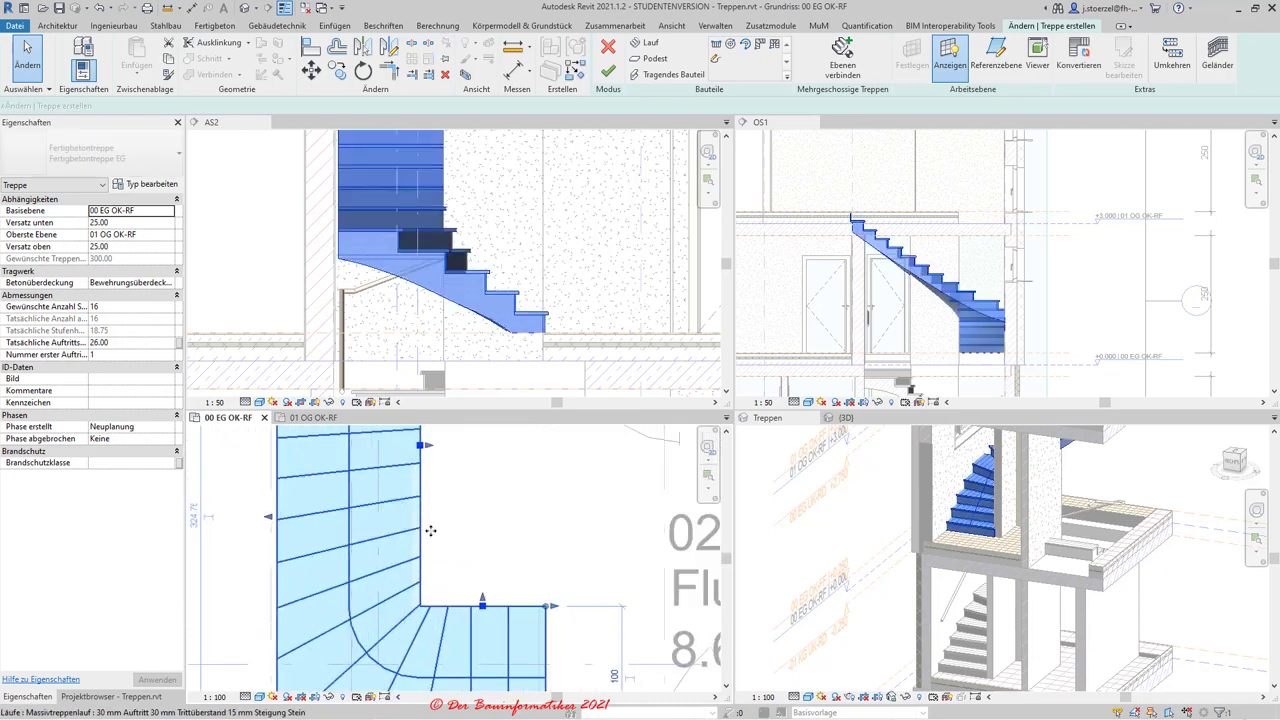
scroll(436, 549, up, 2)
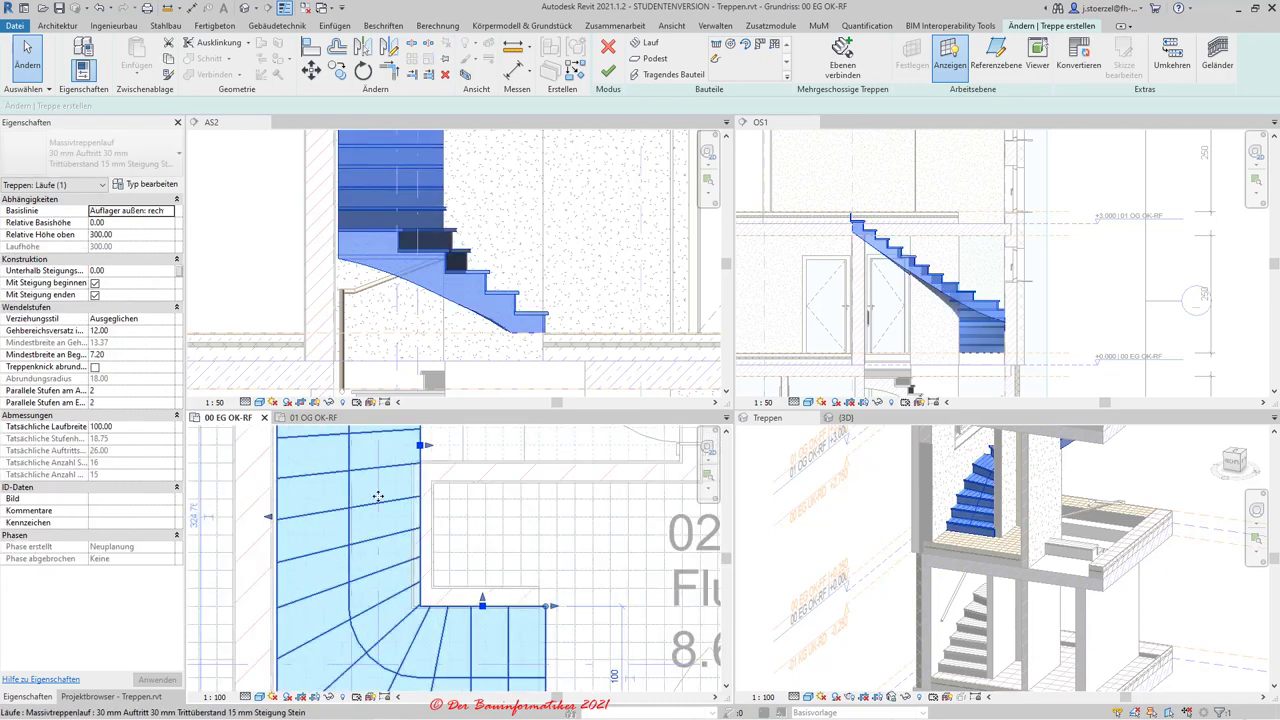
scroll(428, 447, up, 2)
scroll(430, 447, up, 2)
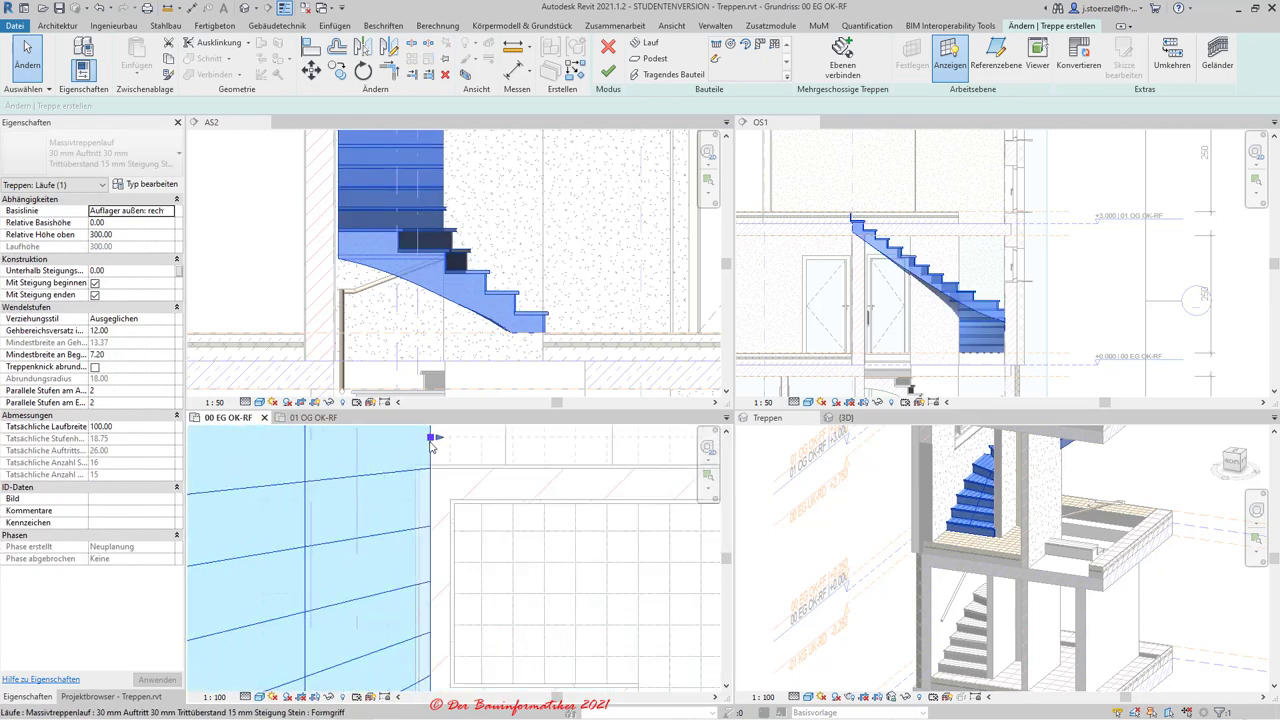
Drag the run's side shape grip to snap its outer edge onto the adjoining wall.
drag(432, 439, 420, 441)
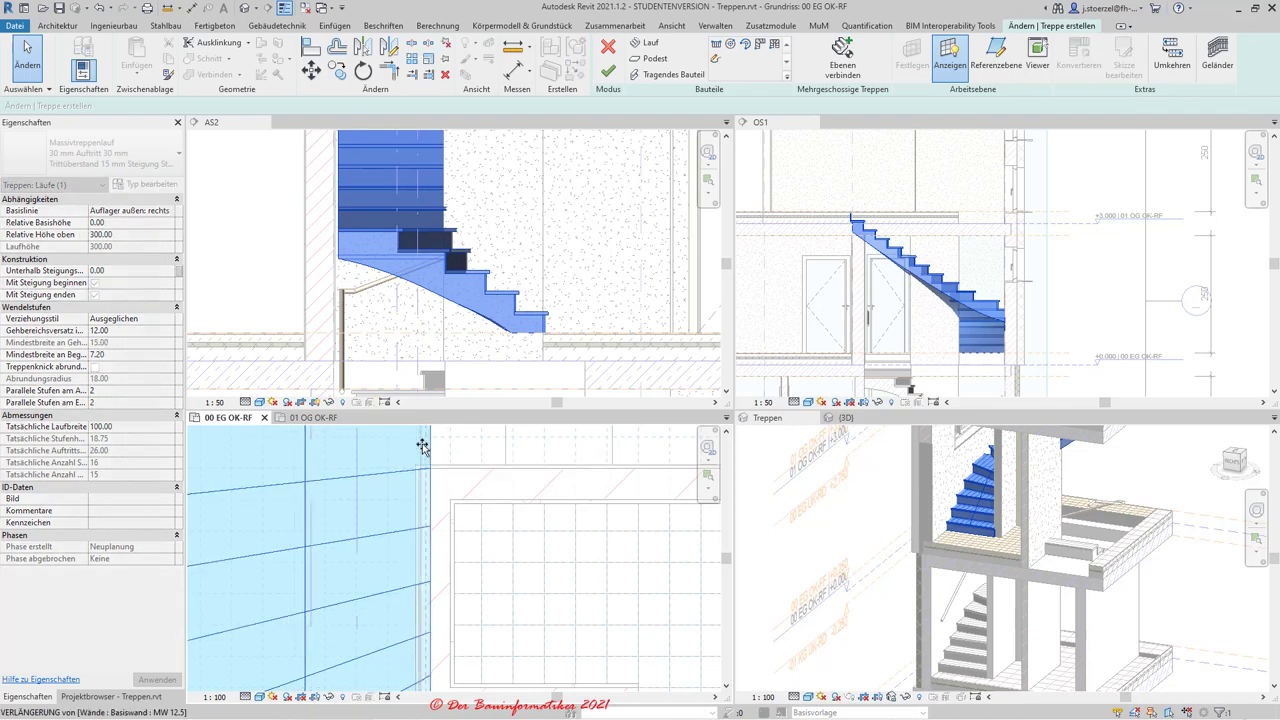
drag(420, 441, 417, 483)
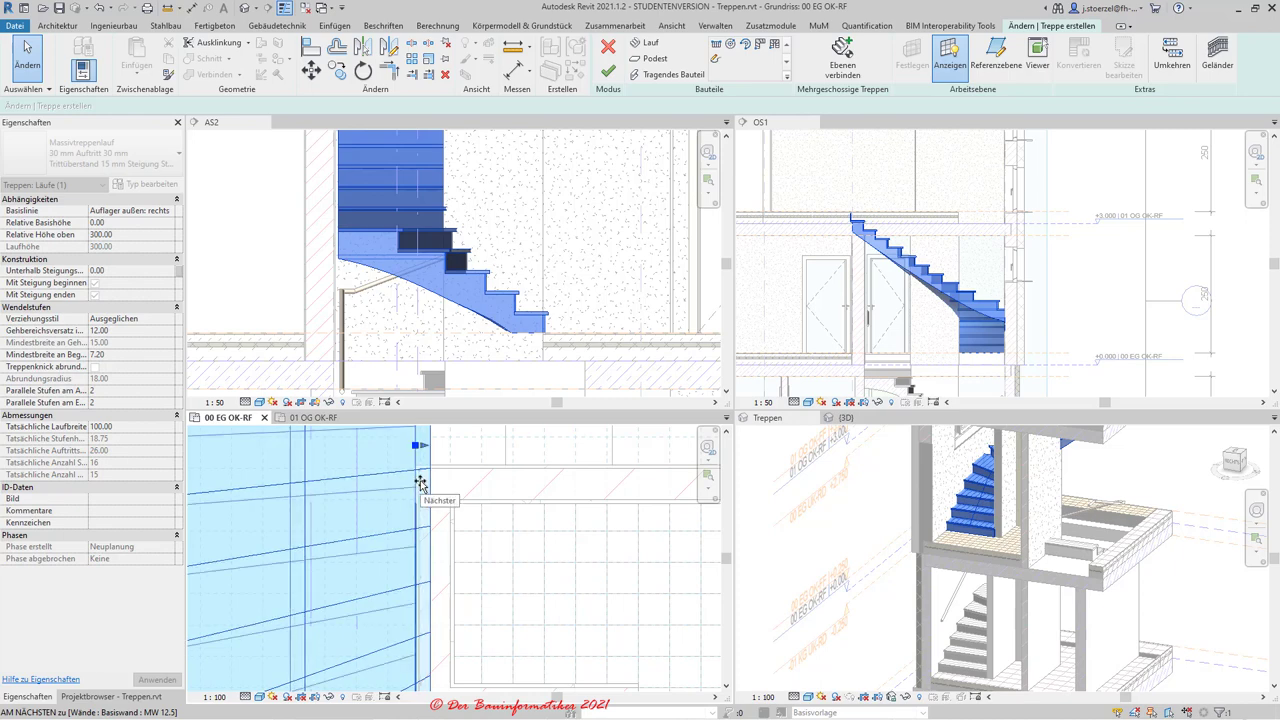
drag(420, 483, 424, 484)
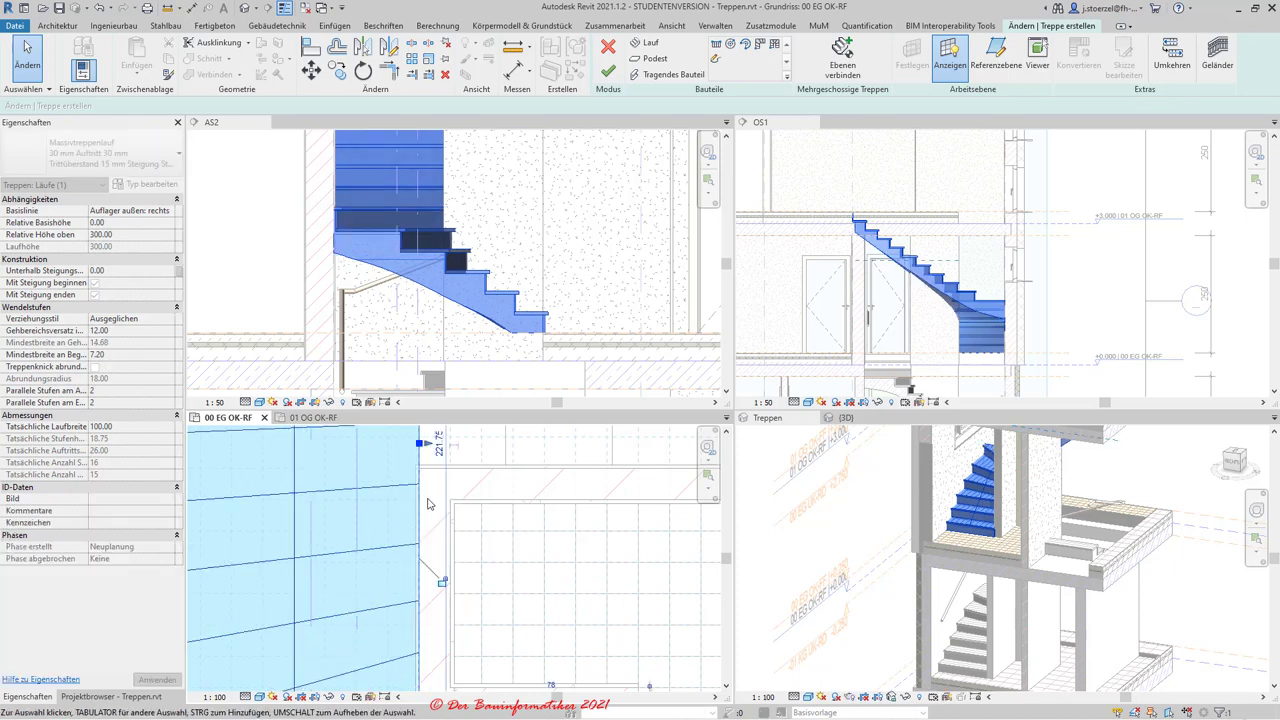
scroll(400, 541, down, 2)
scroll(400, 541, down, 2)
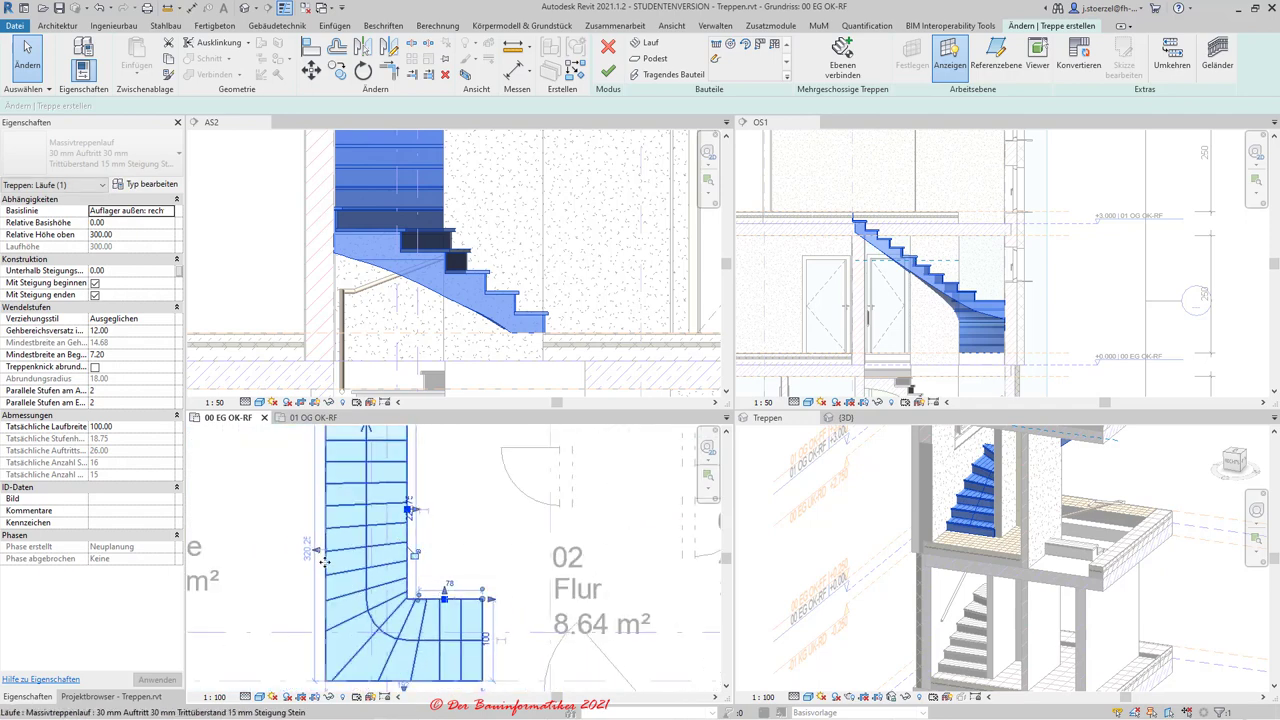
scroll(321, 568, up, 3)
scroll(321, 568, up, 2)
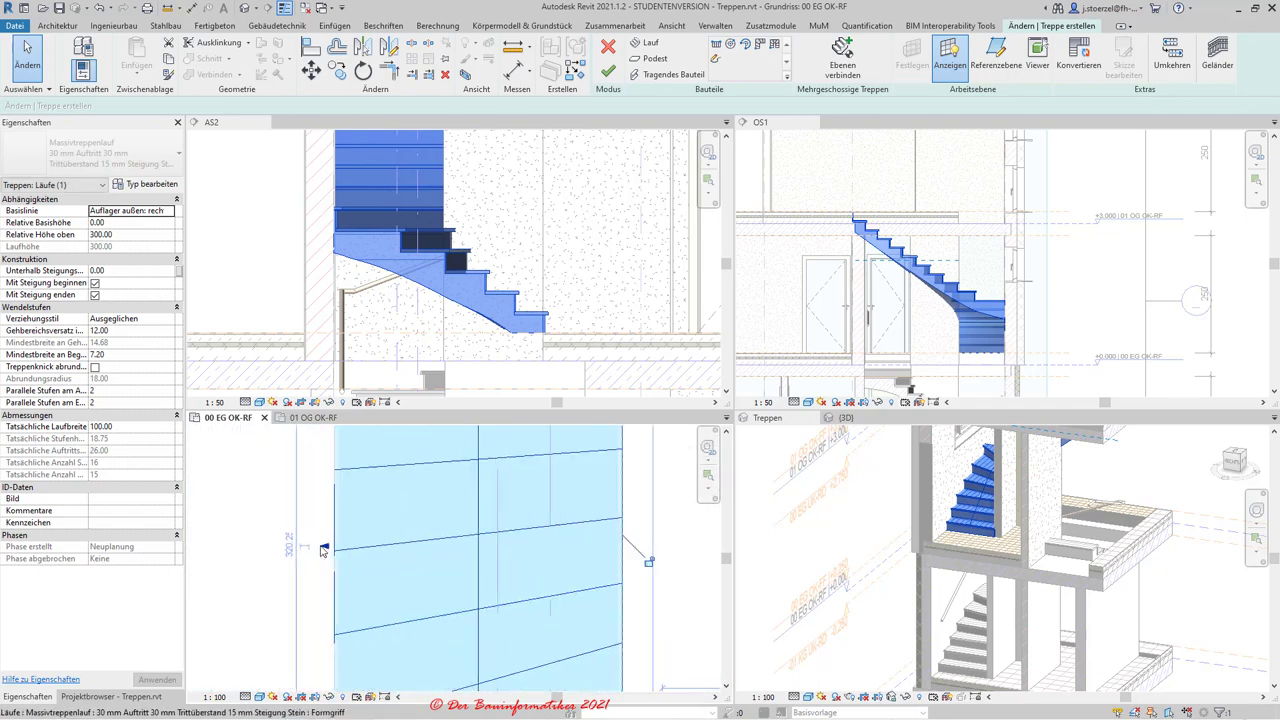
scroll(381, 561, down, 1)
scroll(398, 564, down, 1)
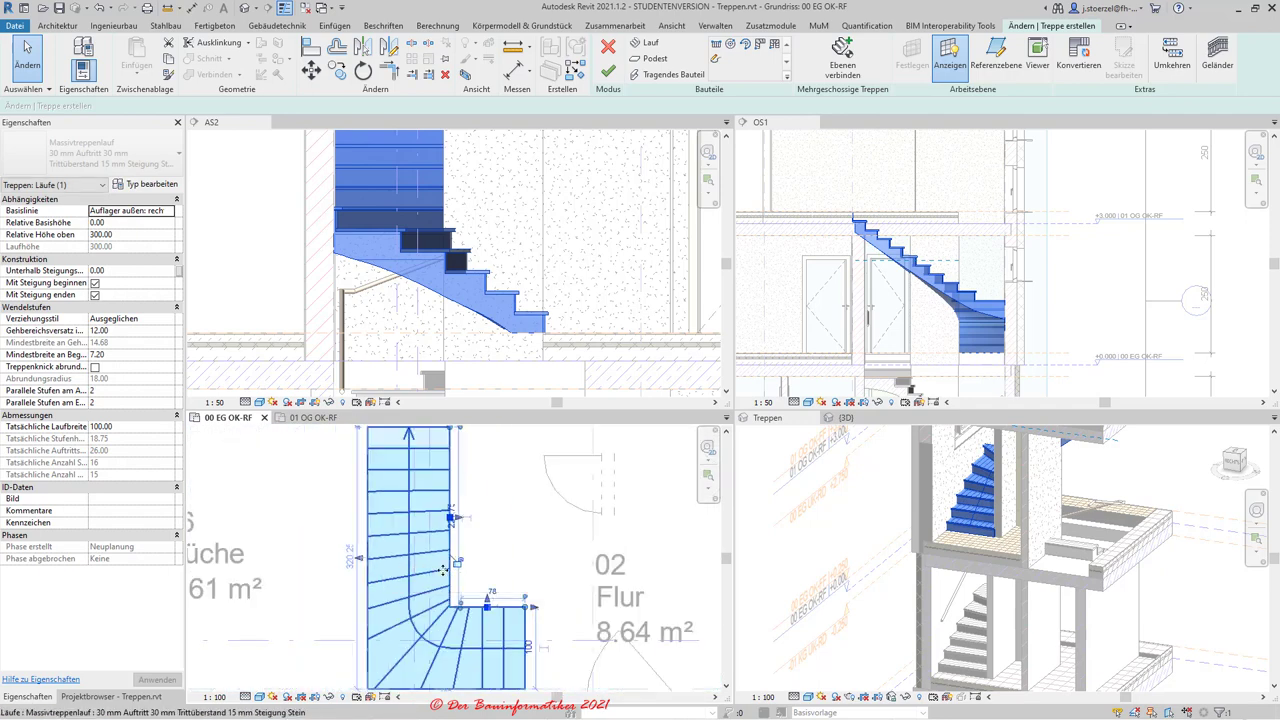
scroll(443, 570, down, 1)
click(510, 609)
scroll(510, 609, up, 2)
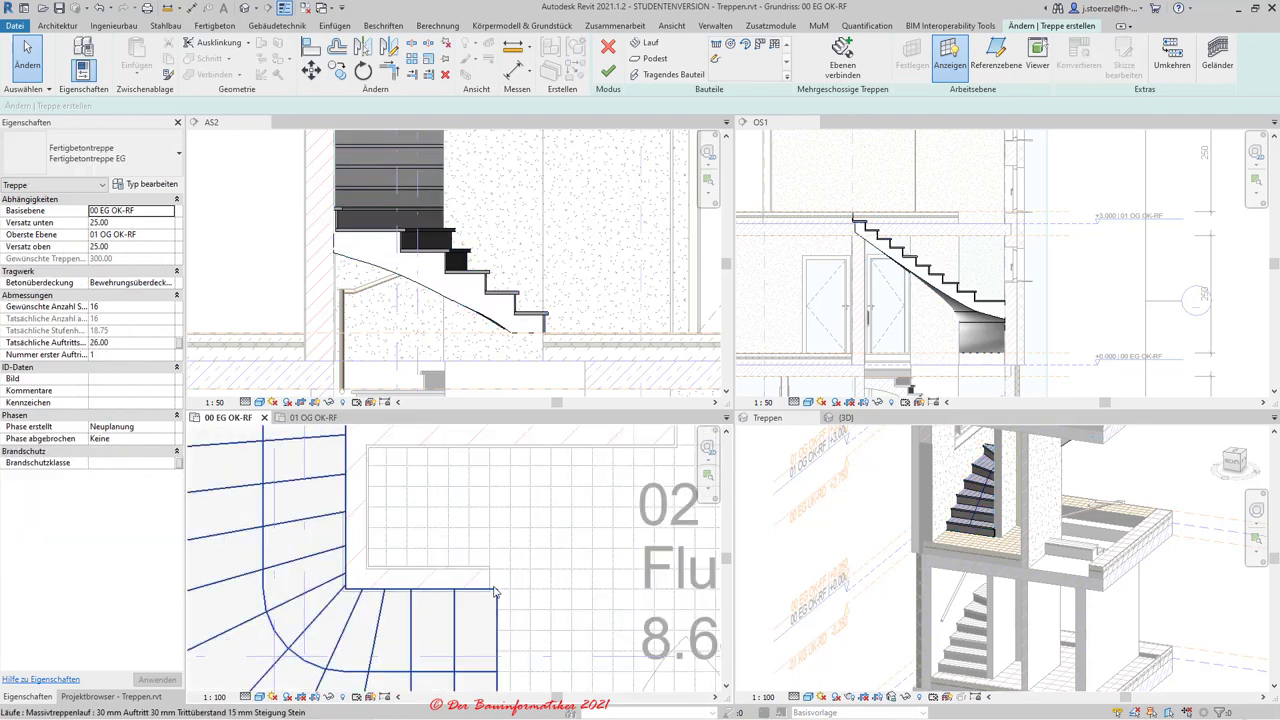
scroll(558, 344, up, 2)
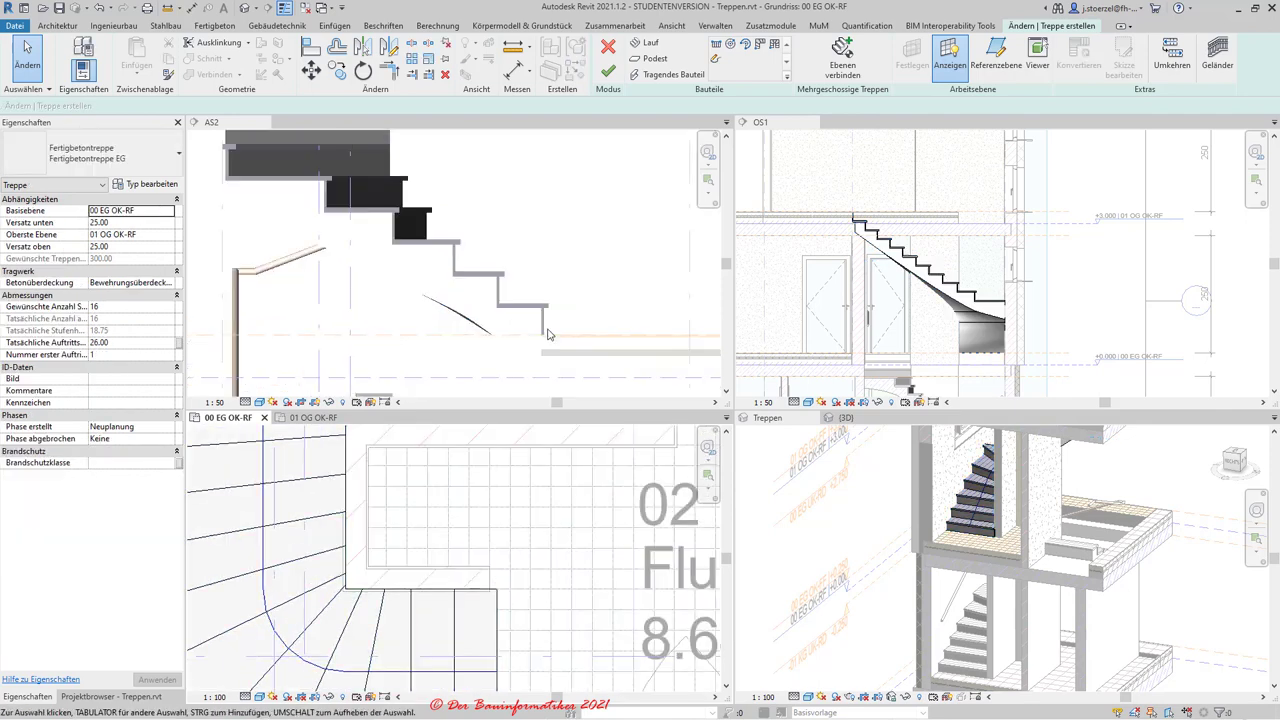
scroll(562, 364, down, 2)
scroll(550, 345, down, 2)
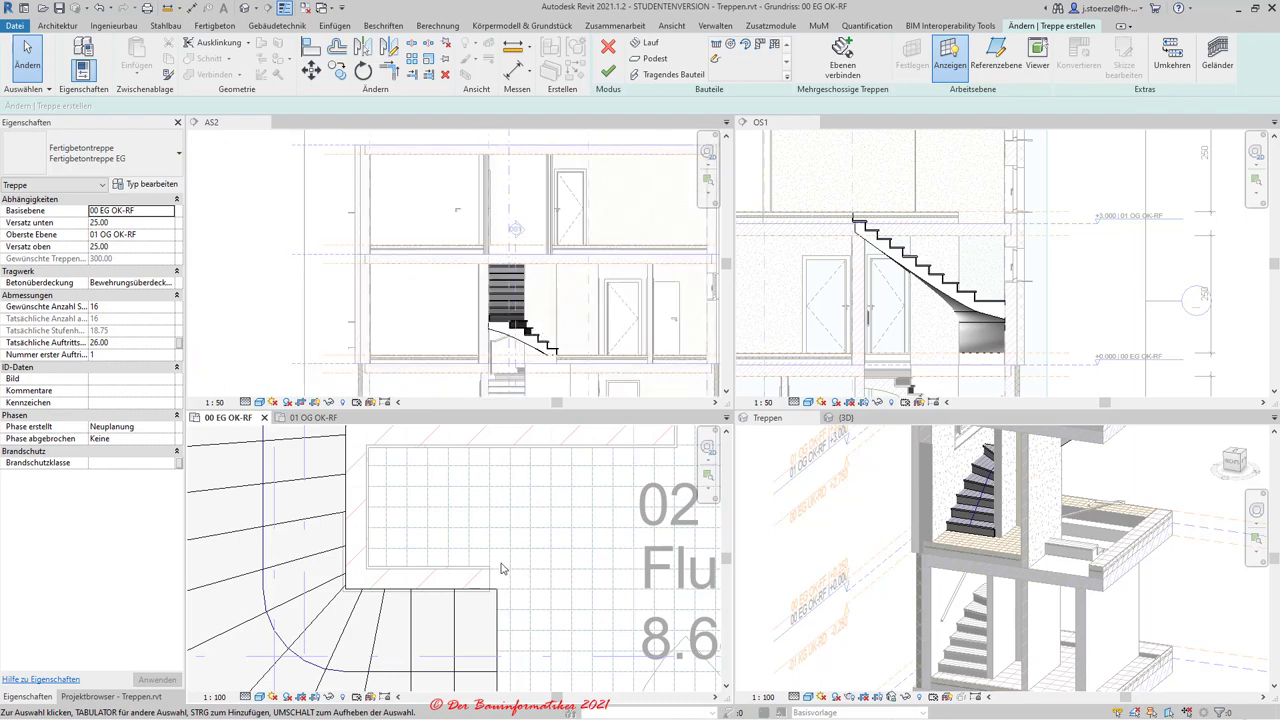
scroll(502, 568, down, 2)
scroll(508, 566, down, 2)
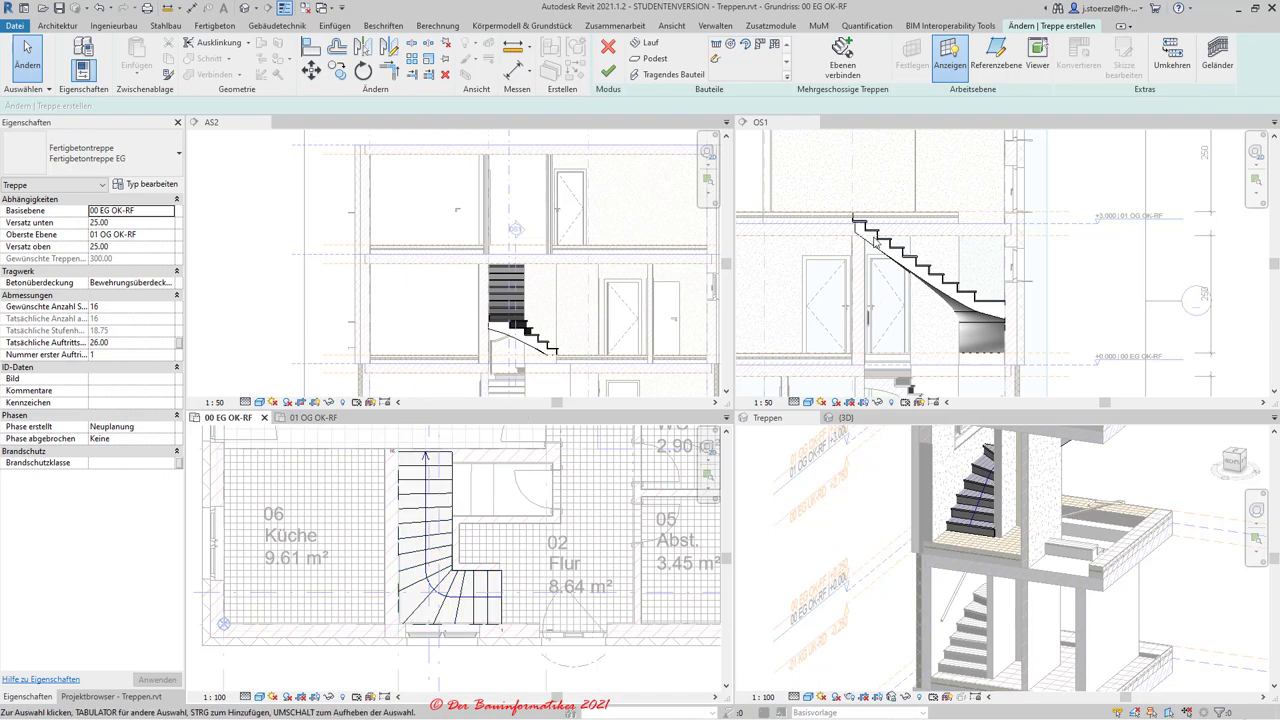
scroll(868, 218, up, 3)
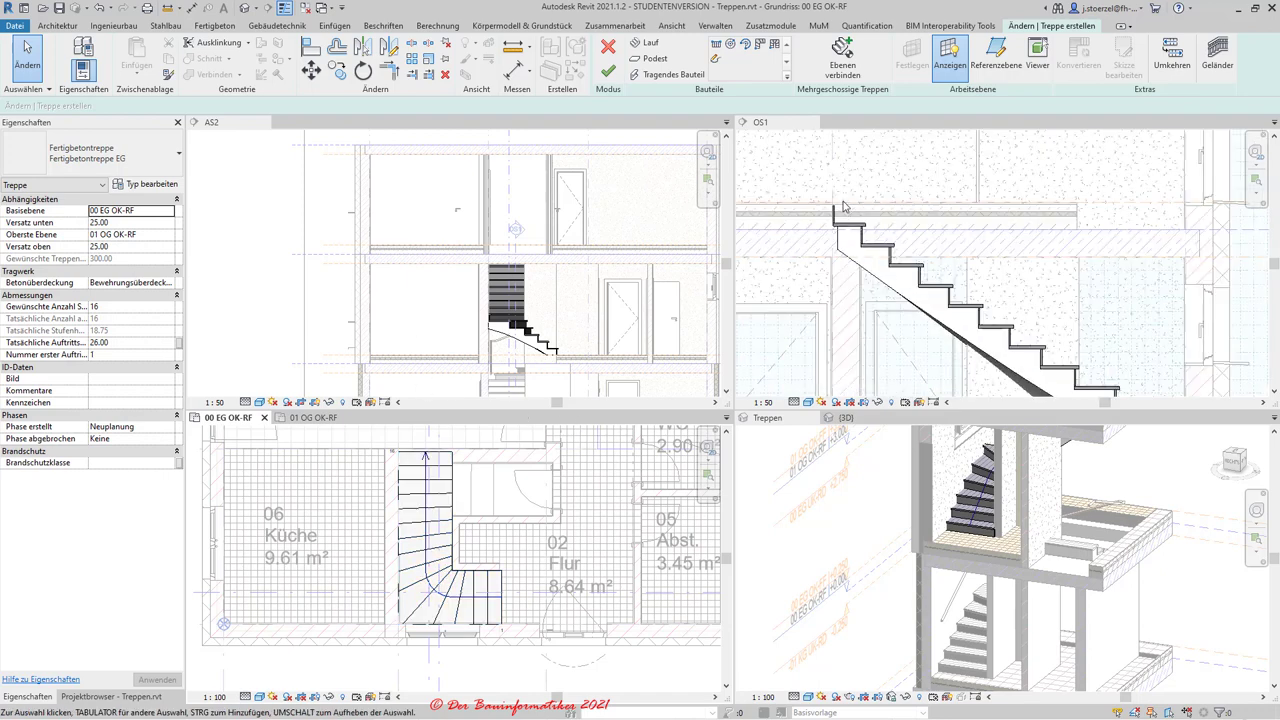
scroll(836, 209, up, 2)
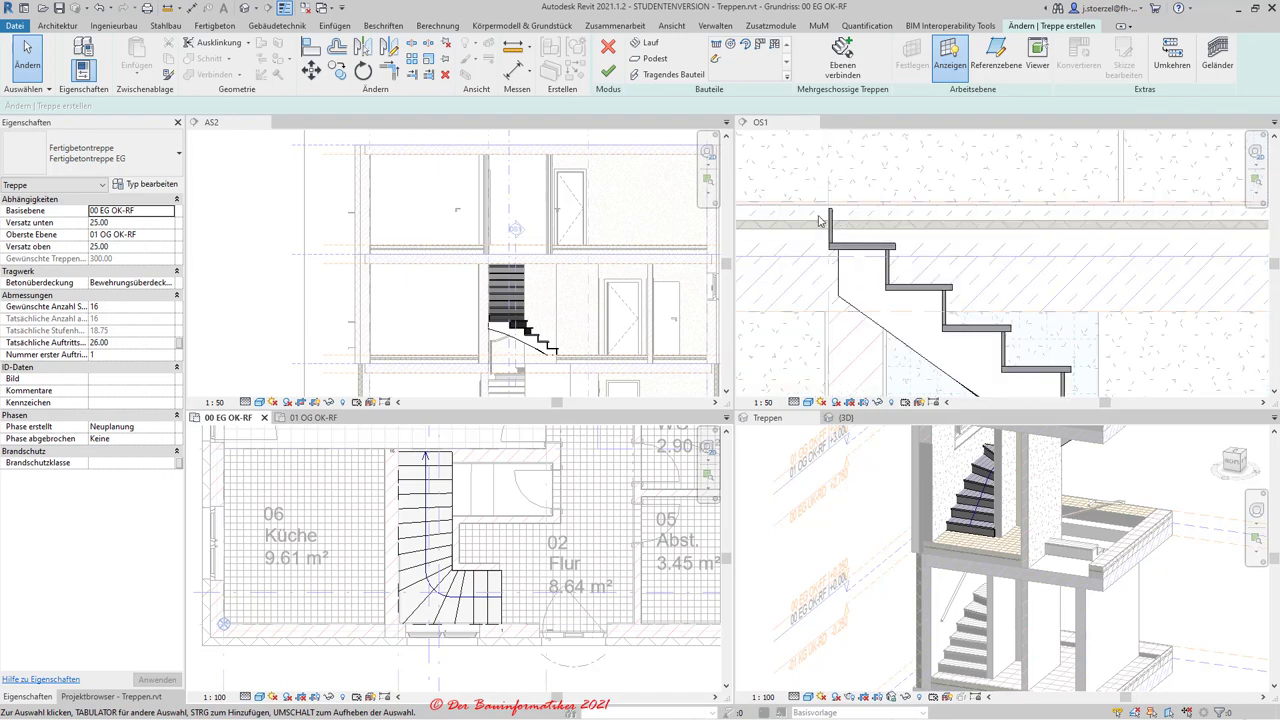
scroll(818, 218, down, 1)
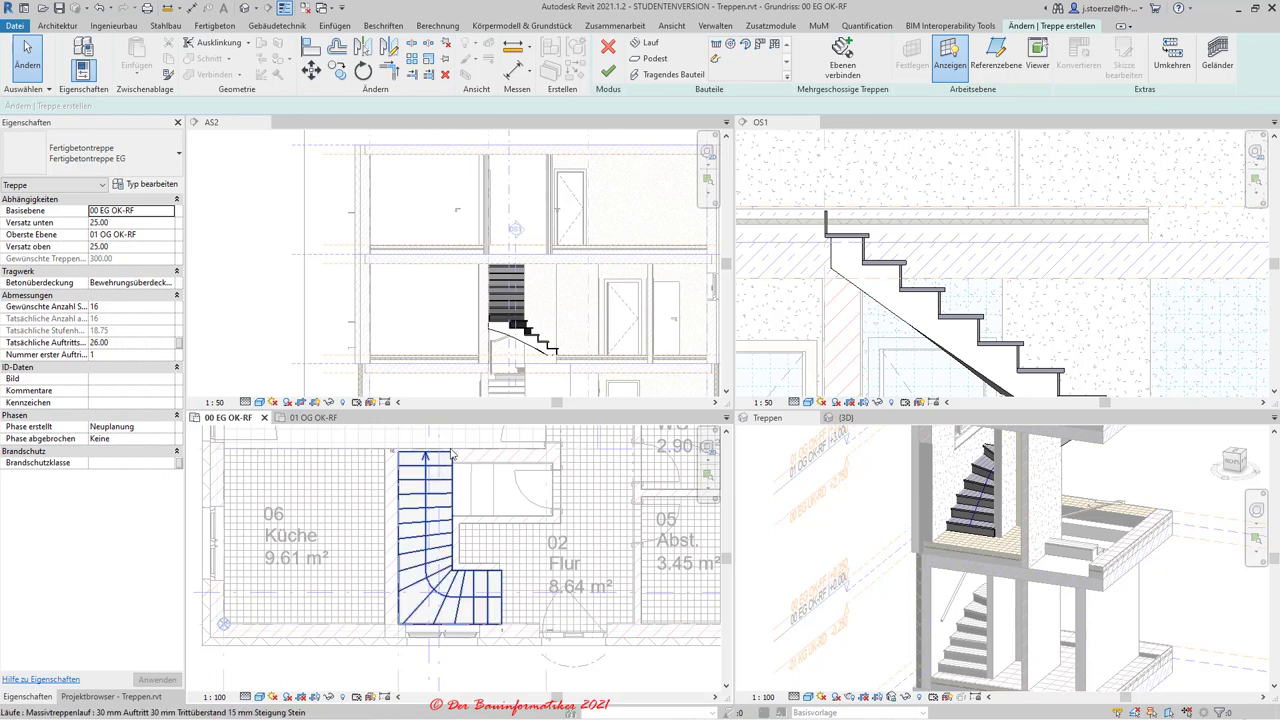
scroll(448, 478, up, 2)
scroll(448, 478, up, 2)
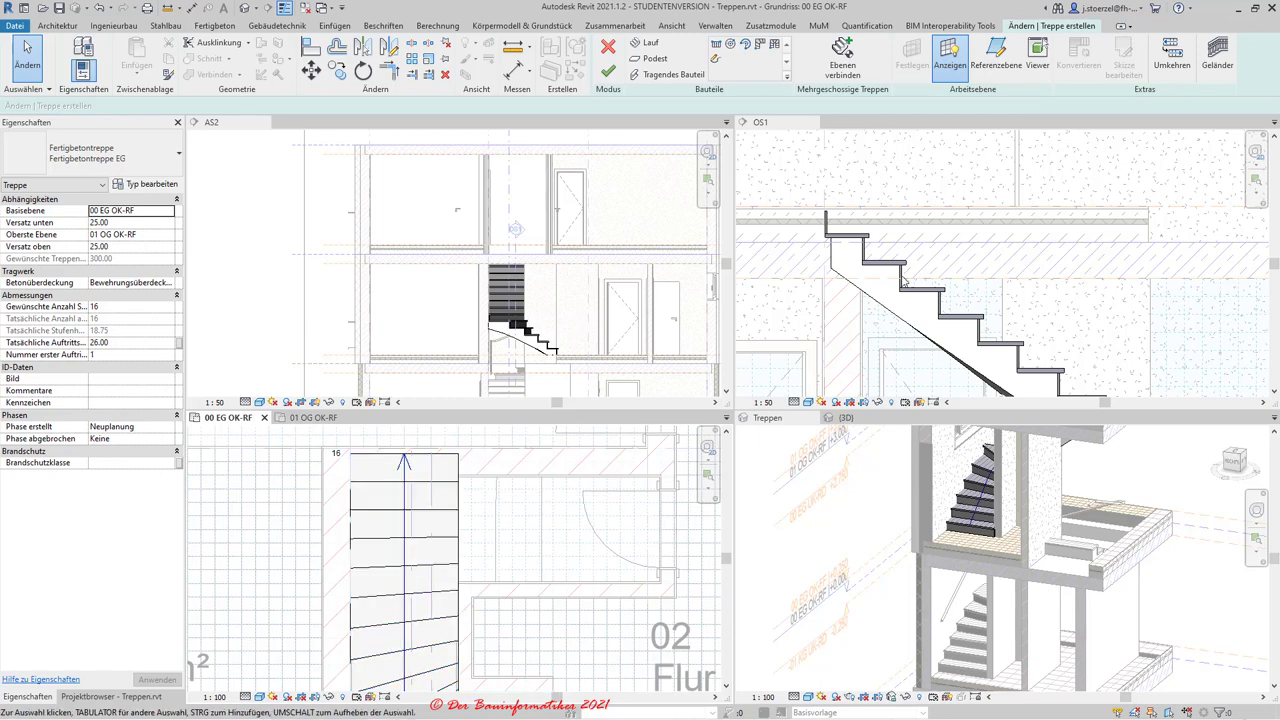
scroll(904, 279, down, 1)
scroll(904, 279, down, 1)
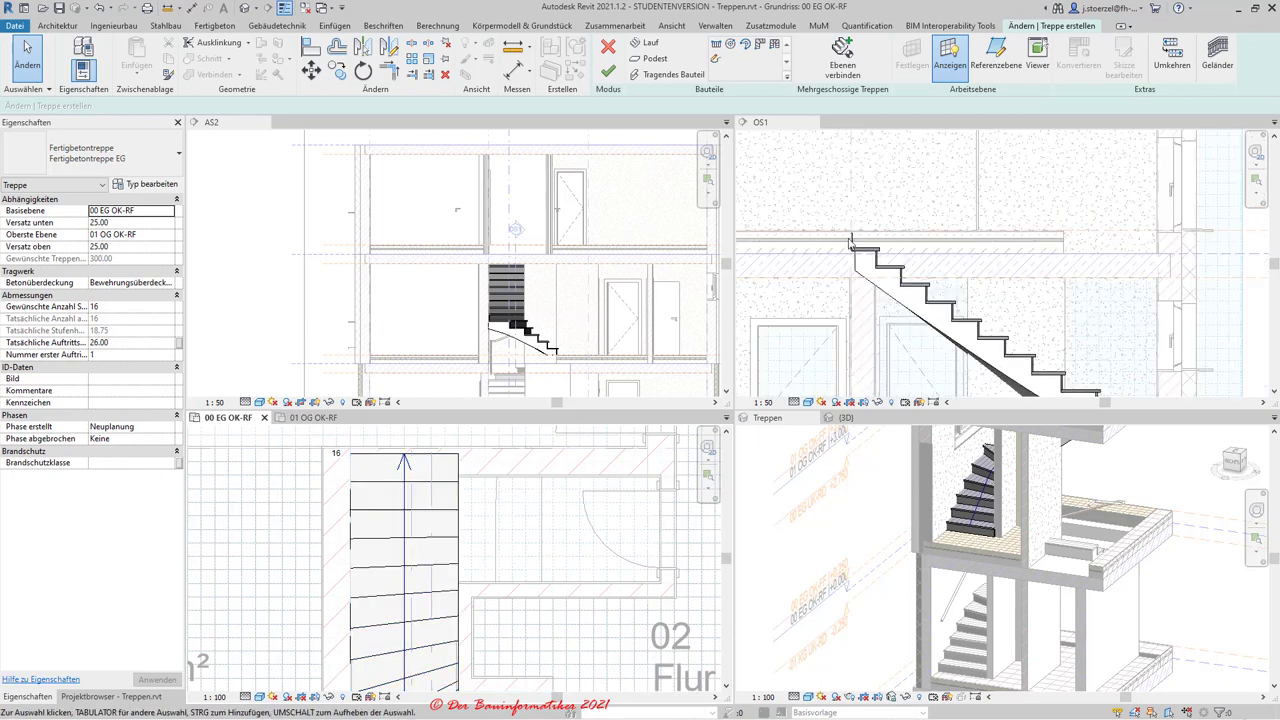
scroll(888, 279, down, 1)
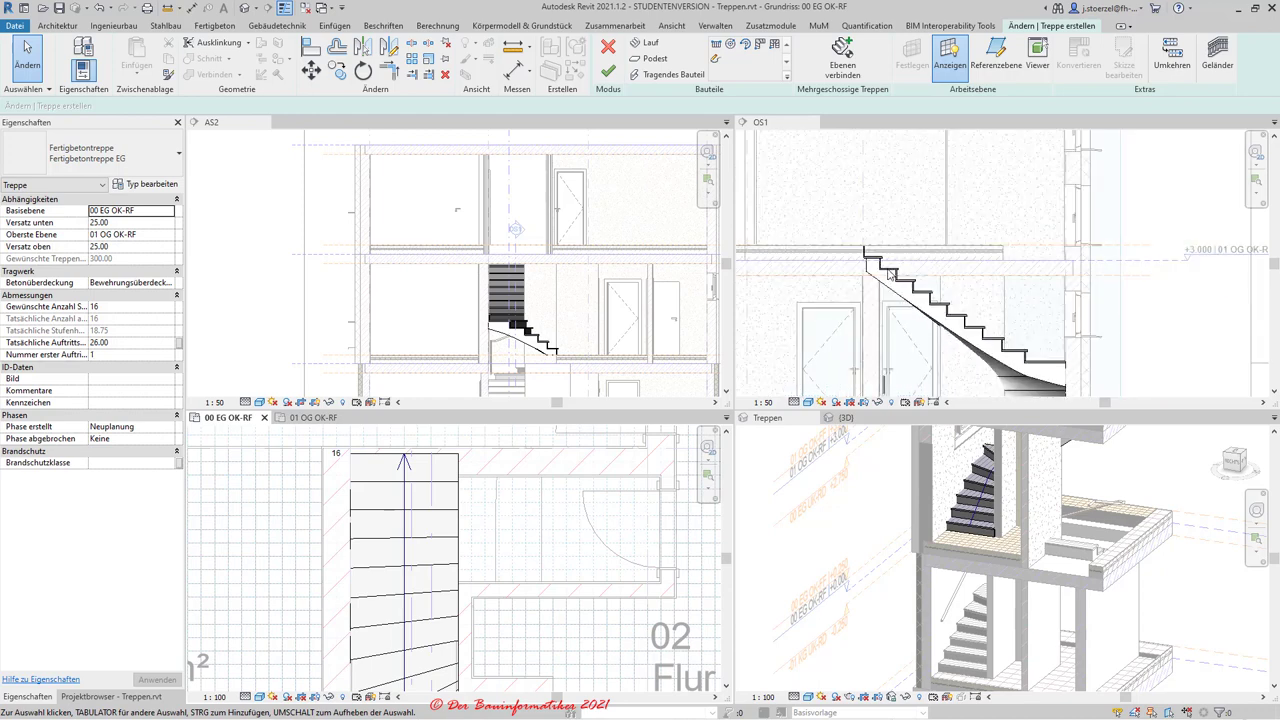
scroll(869, 249, up, 1)
scroll(871, 277, up, 2)
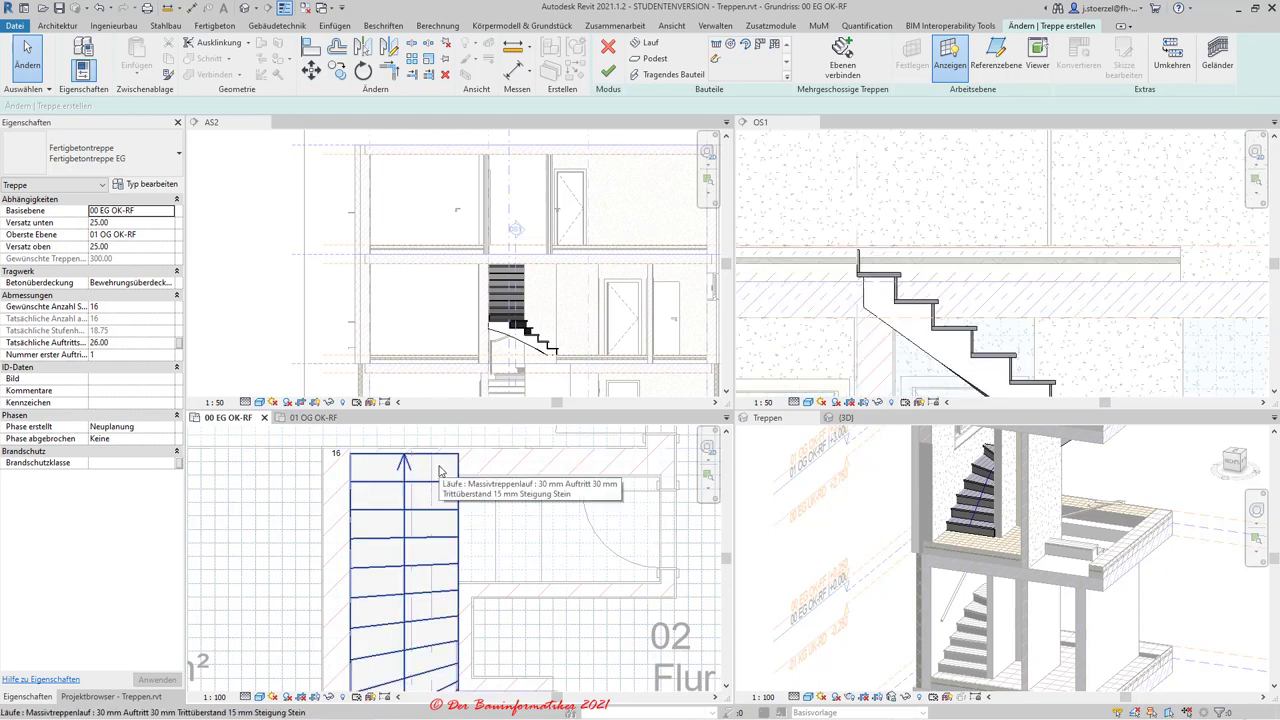
Activate section OS1 and zoom to the stair's top step at the 01 OG OK-RF slab edge.
scroll(1030, 323, down, 1)
scroll(1020, 324, down, 1)
scroll(1010, 325, down, 1)
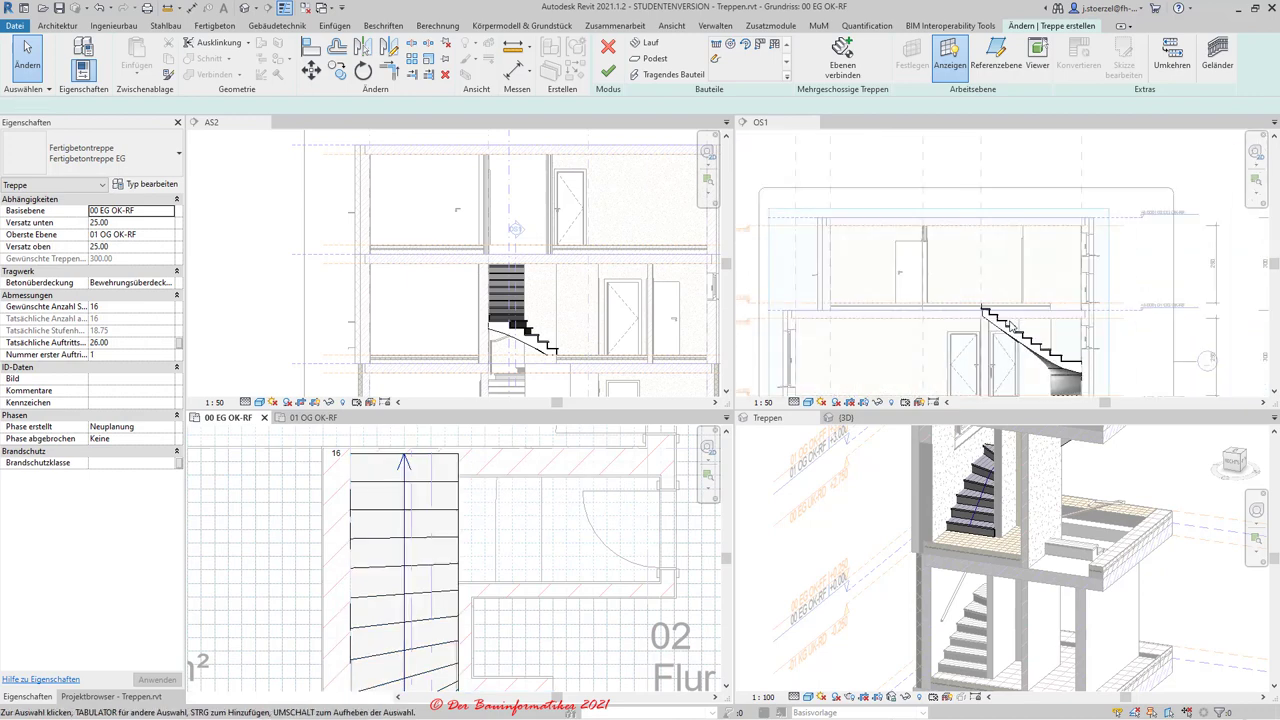
click(1010, 325)
scroll(986, 320, up, 2)
scroll(1040, 322, down, 1)
scroll(1087, 325, up, 3)
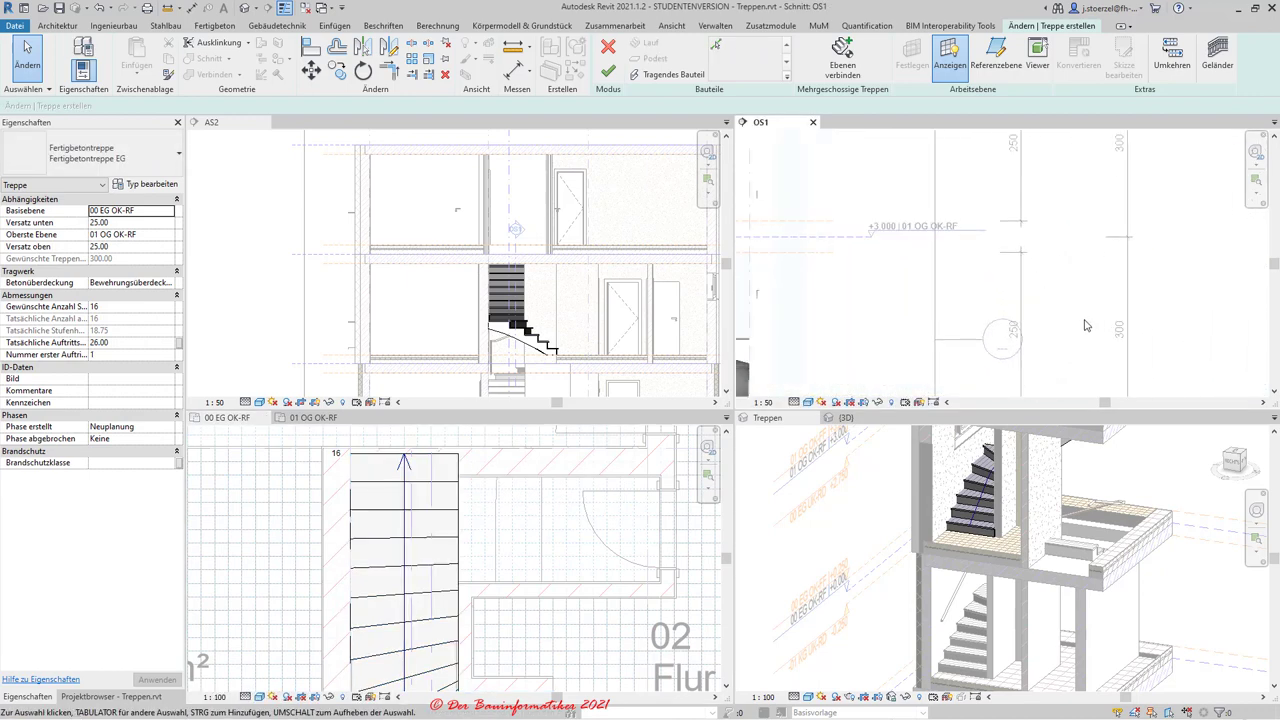
scroll(1040, 301, down, 2)
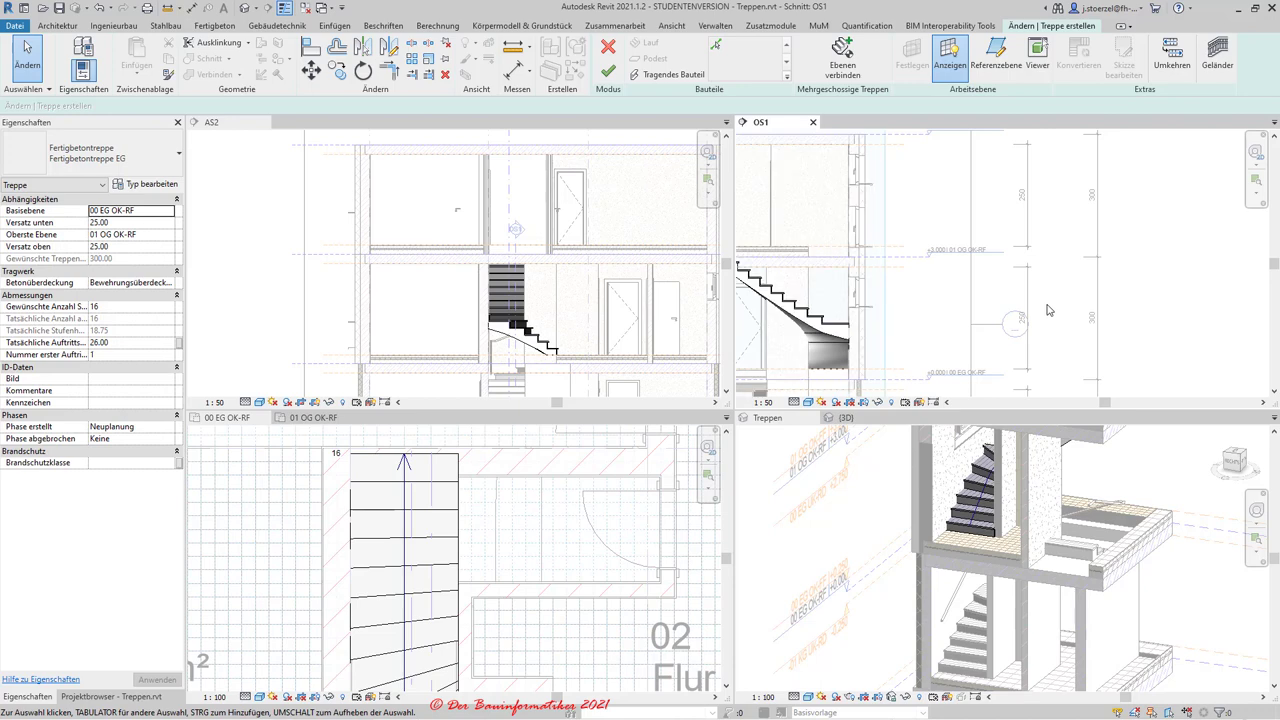
scroll(990, 285, down, 1)
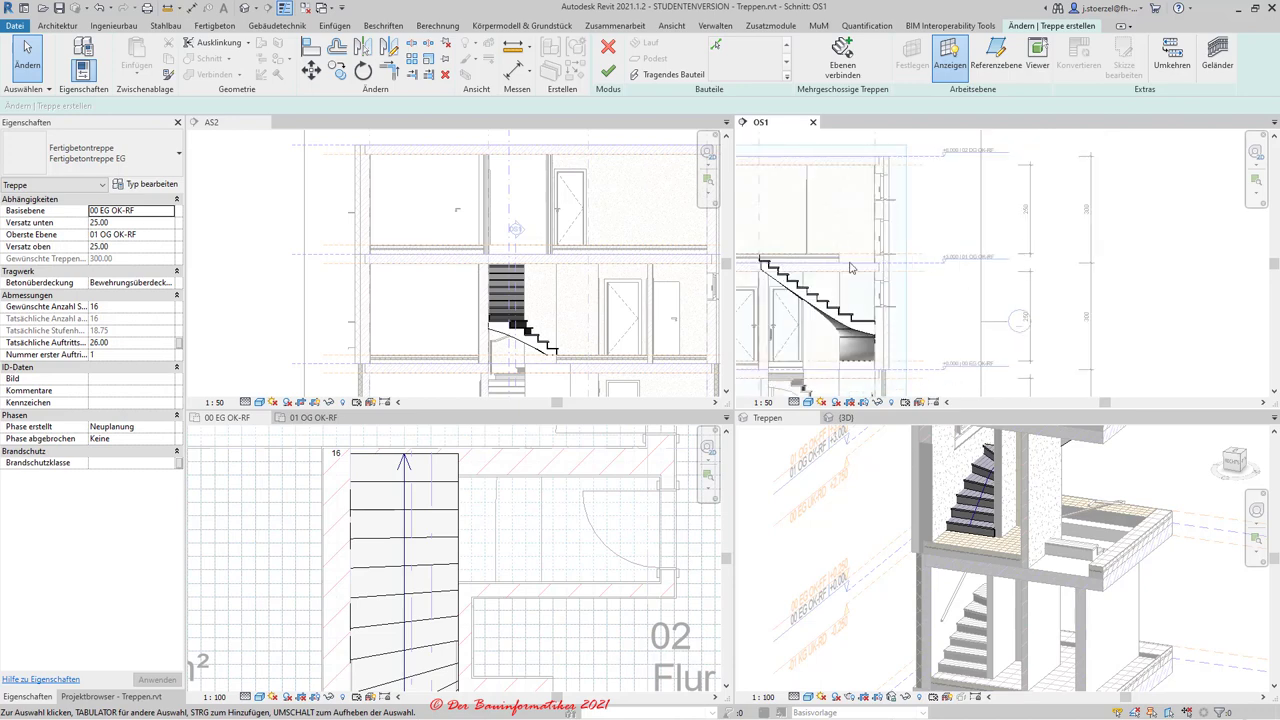
scroll(840, 262, up, 2)
scroll(830, 256, up, 1)
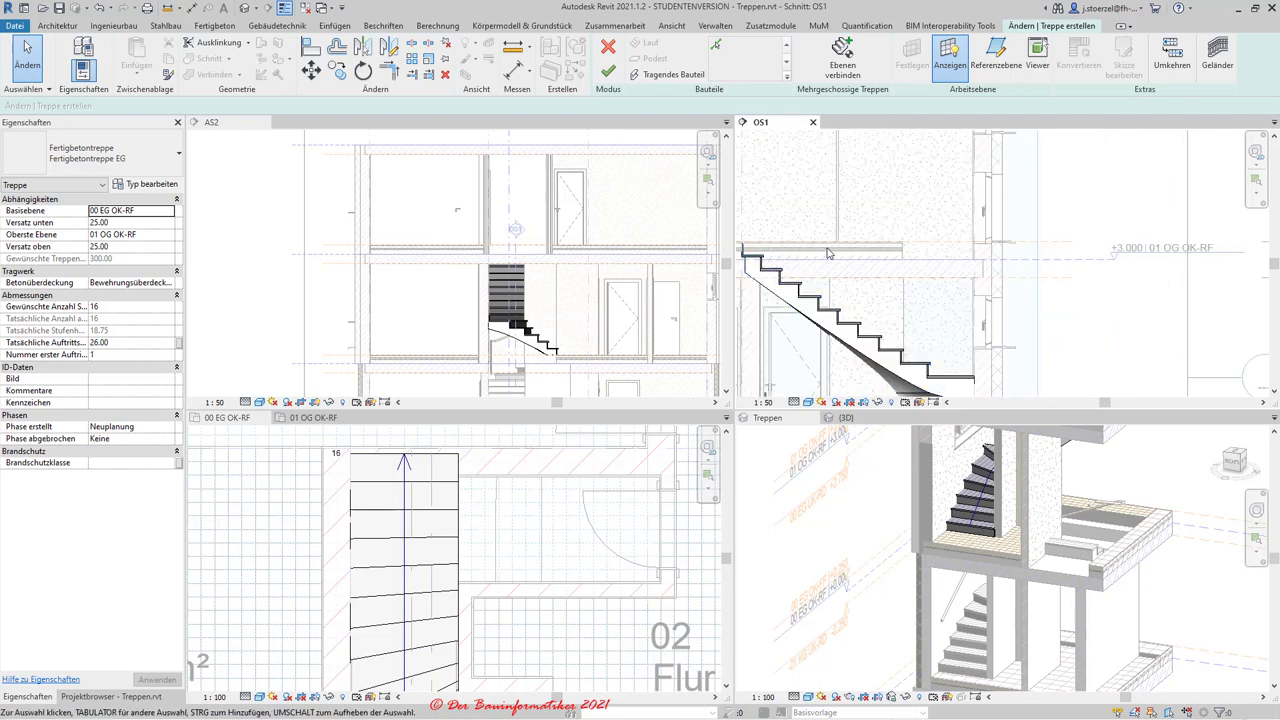
middle_drag(771, 251, 800, 255)
scroll(850, 262, up, 1)
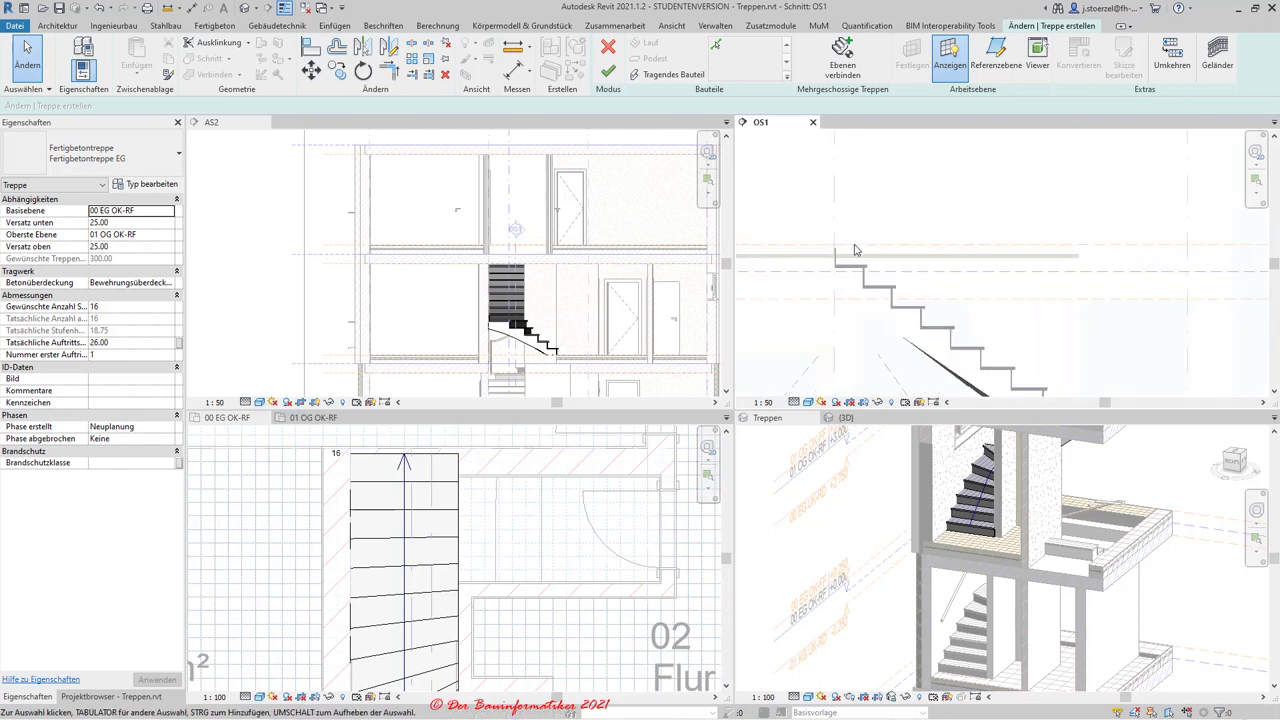
scroll(878, 268, up, 1)
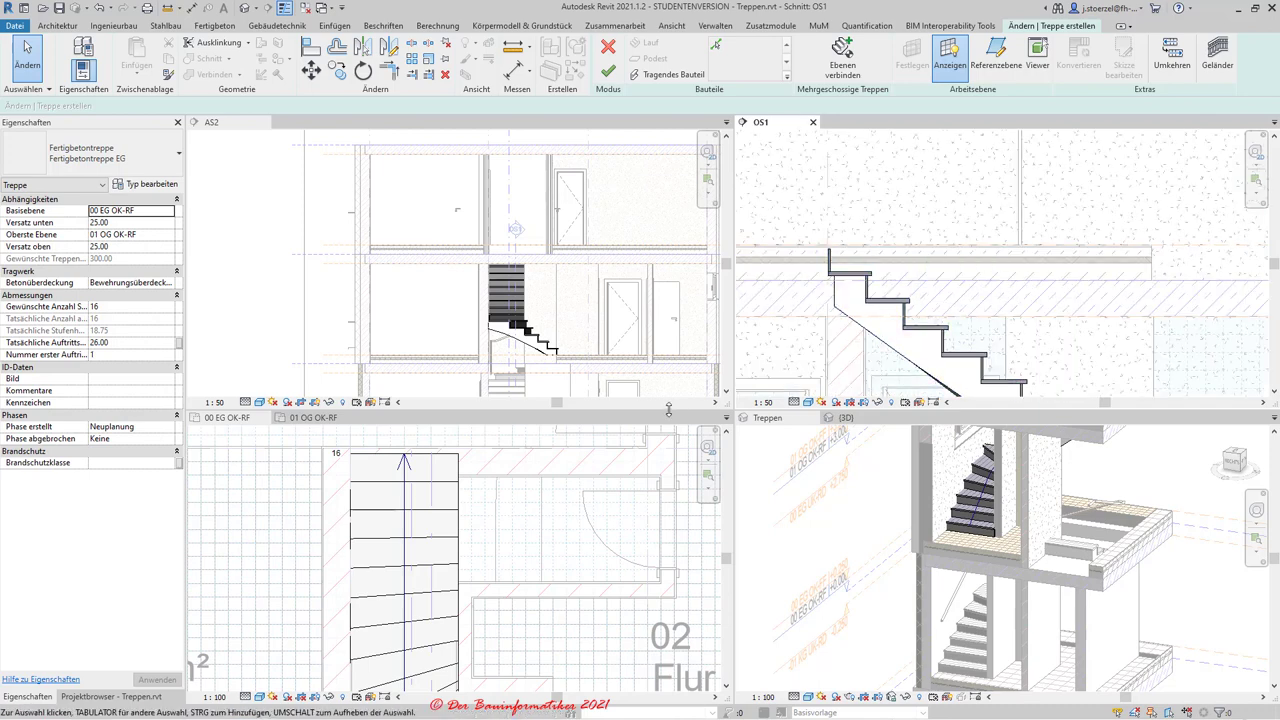
scroll(632, 340, down, 1)
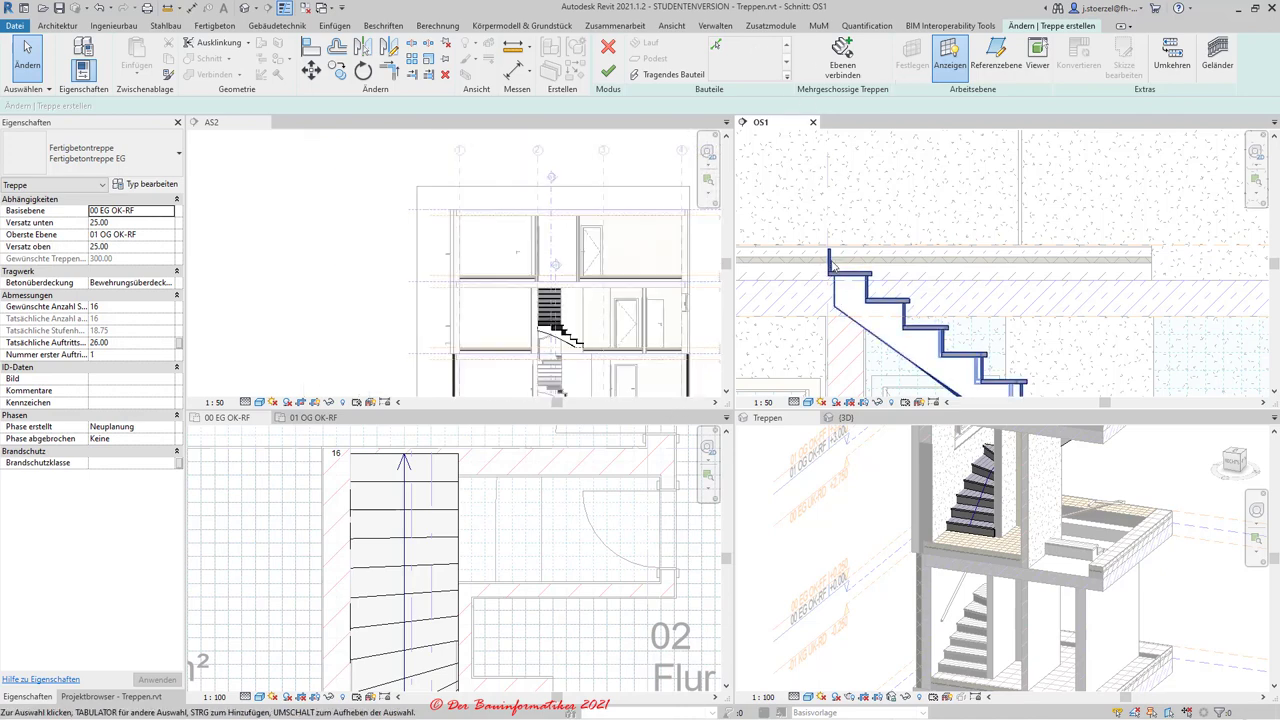
Finish the precast stair edit and orbit the 3D Treppen view to the stair tower.
click(608, 70)
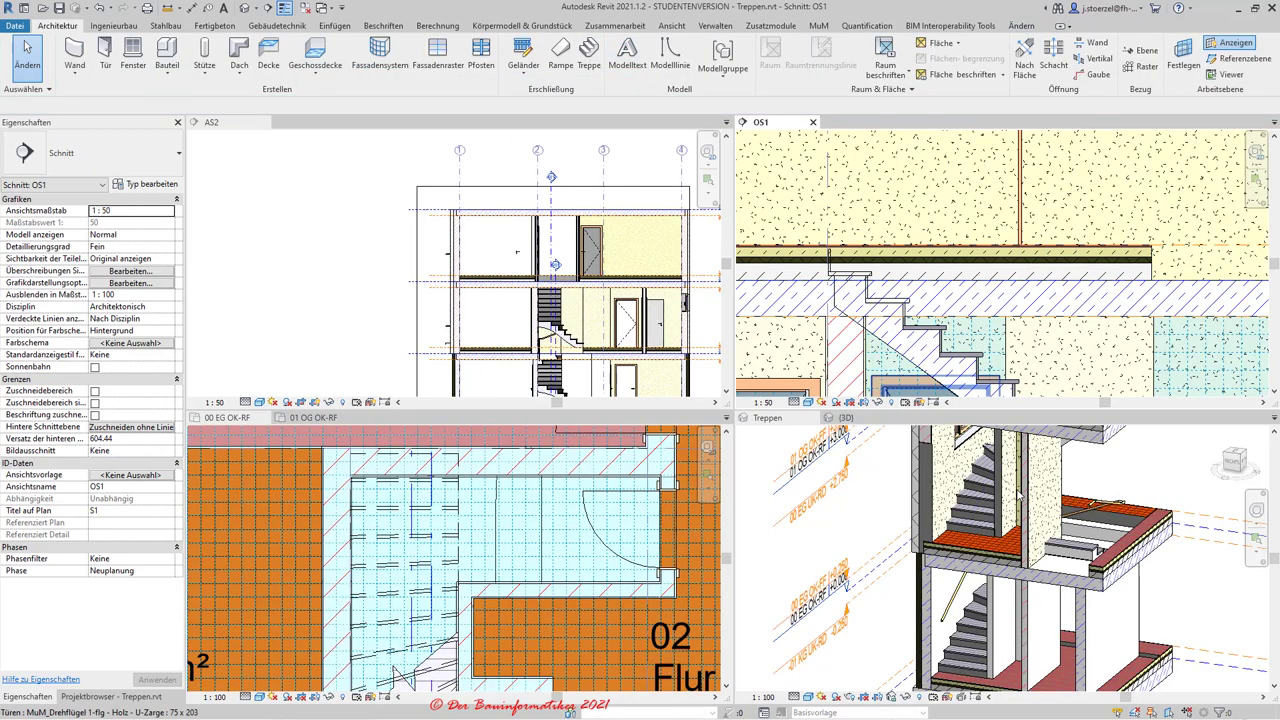
mouse_move(1000, 540)
shift+middle_down()
mouse_move(1093, 523)
mouse_move(944, 566)
mouse_move(1158, 534)
mouse_move(1053, 497)
shift+middle_up()
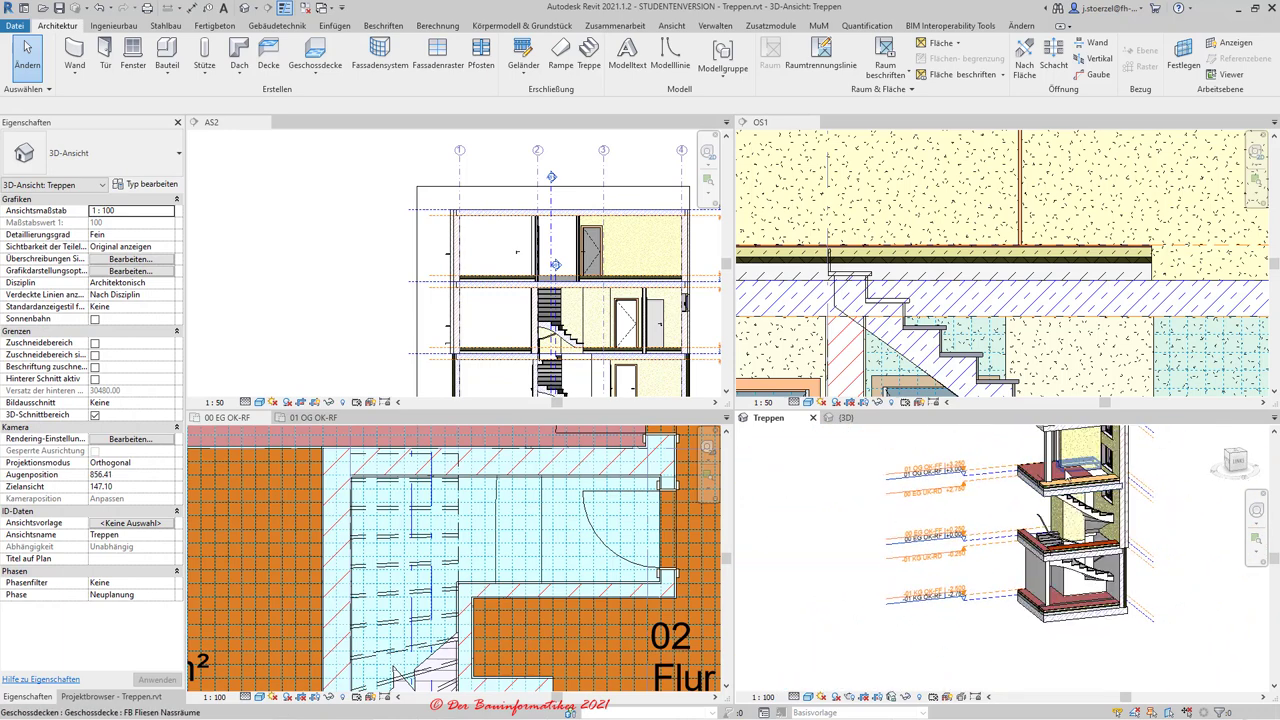
scroll(1053, 497, up, 3)
scroll(1053, 497, up, 2)
Select the finished stair, then activate section OS1 to check it beneath the slab.
click(1078, 540)
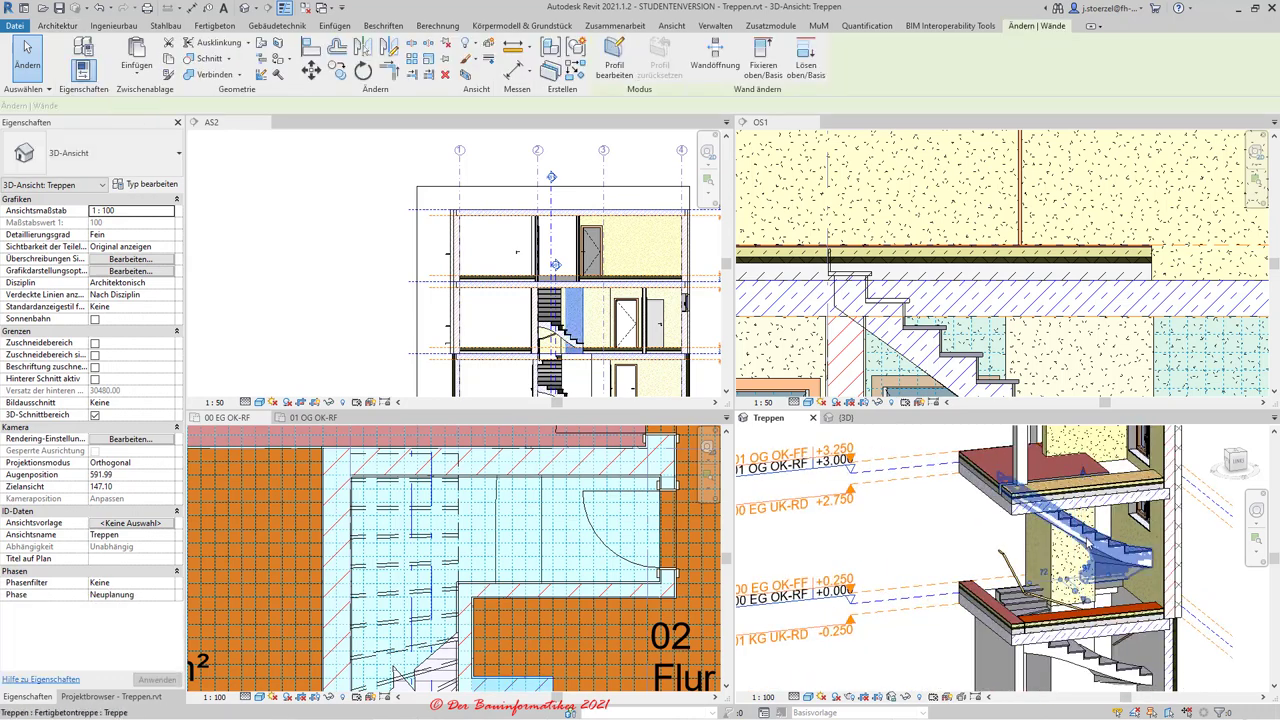
scroll(1010, 480, up, 2)
scroll(1010, 480, up, 2)
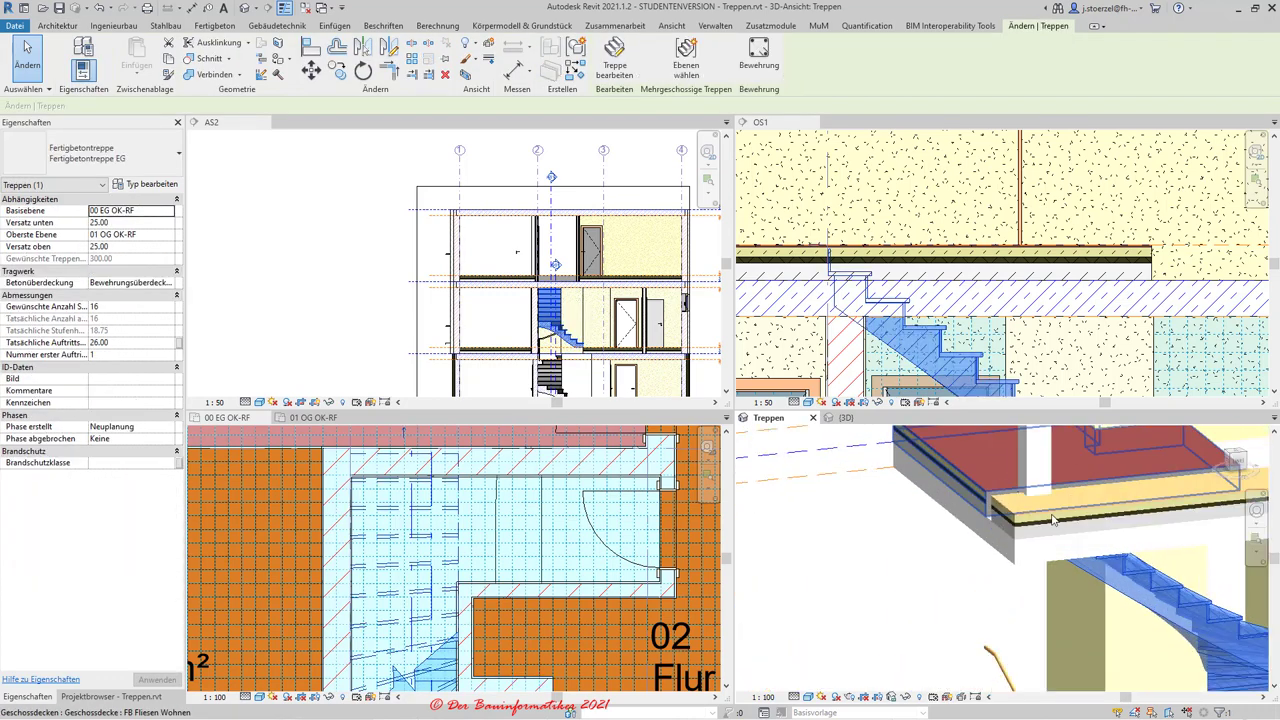
scroll(1050, 510, up, 2)
scroll(1100, 560, up, 2)
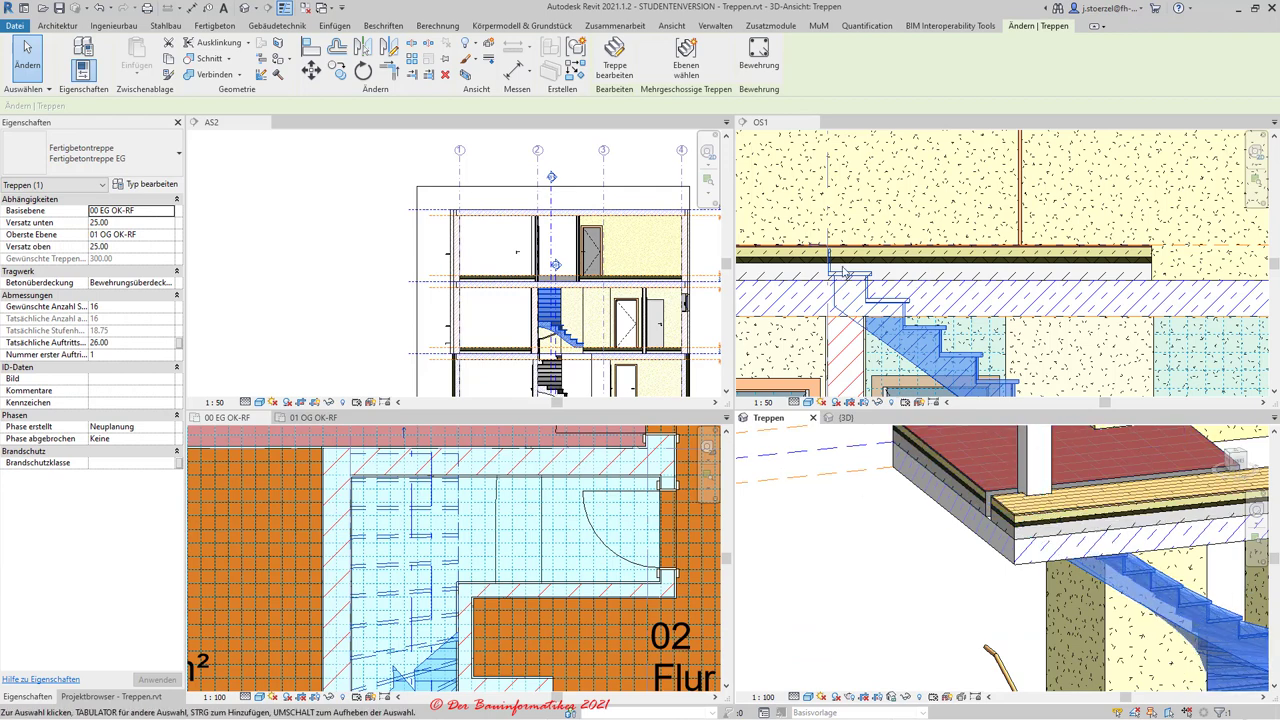
scroll(832, 255, up, 2)
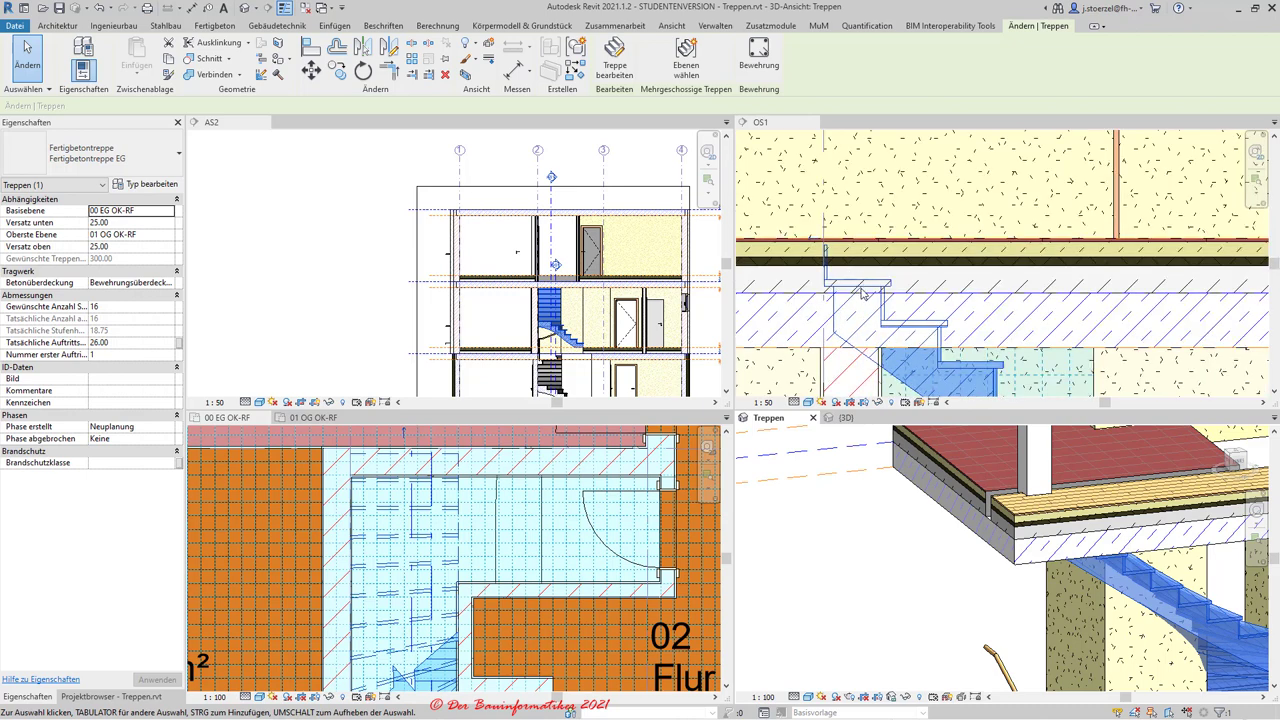
click(912, 380)
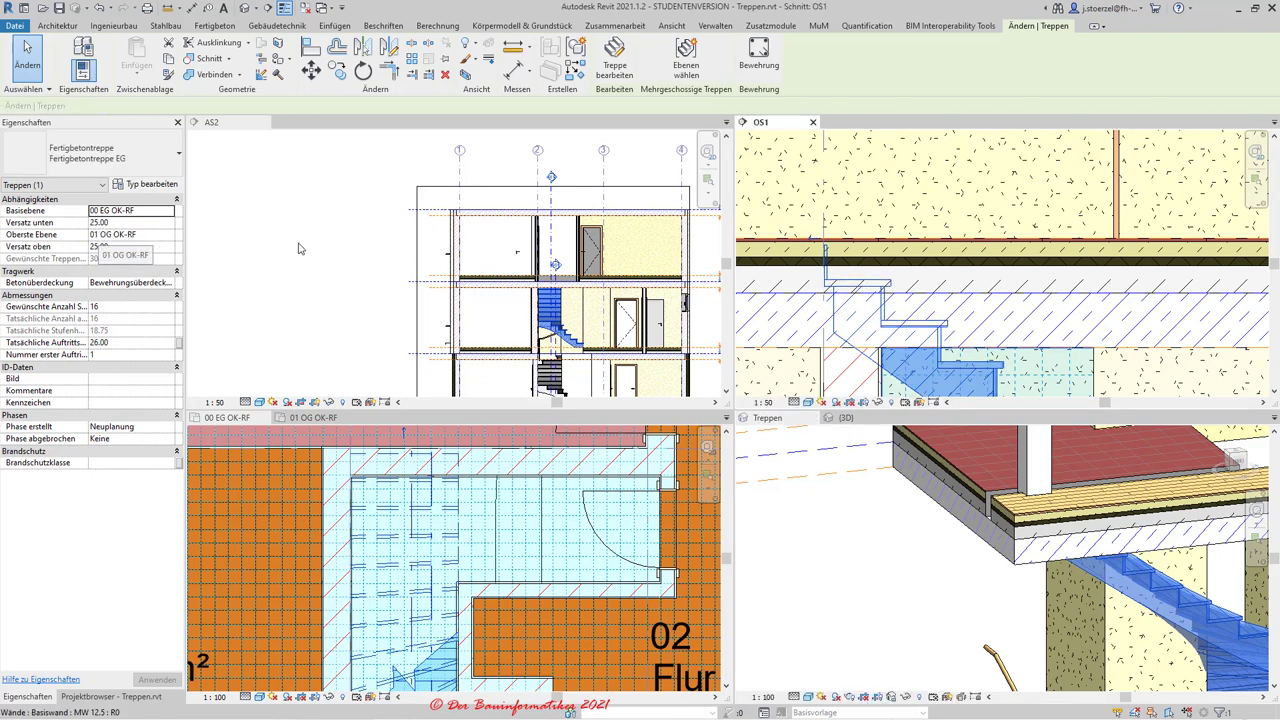
scroll(801, 270, down, 2)
click(785, 259)
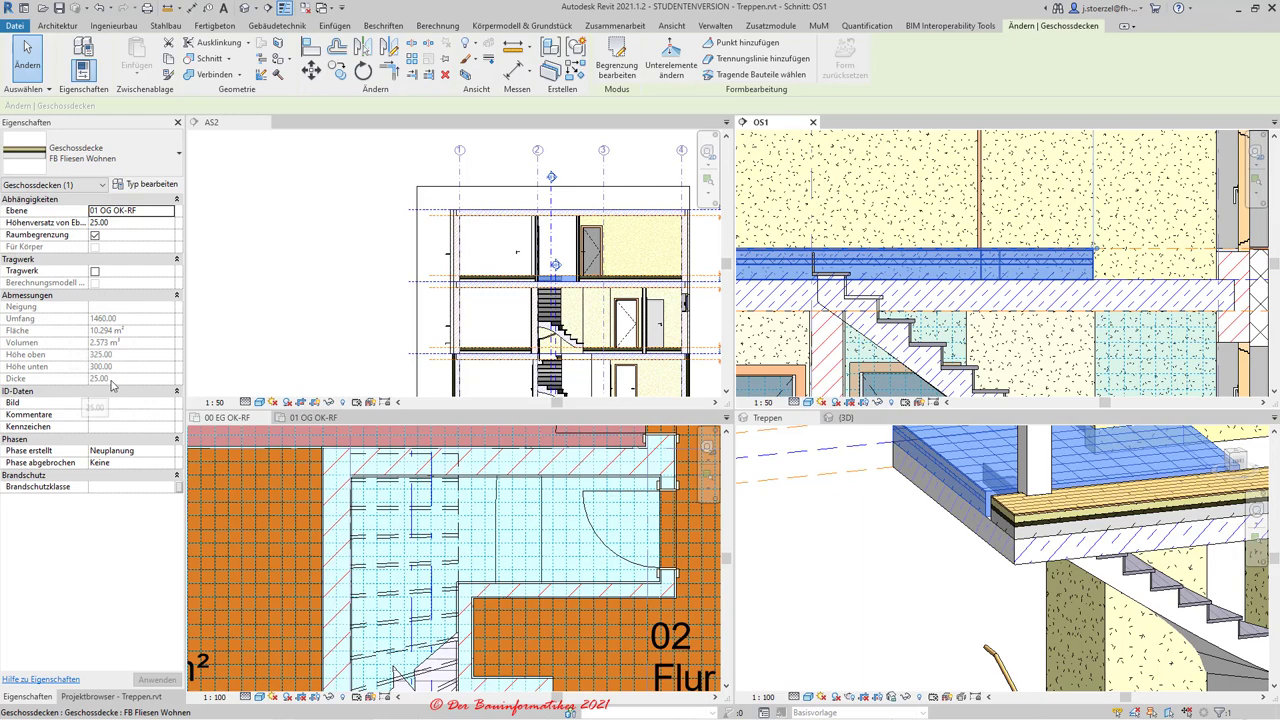
key(Escape)
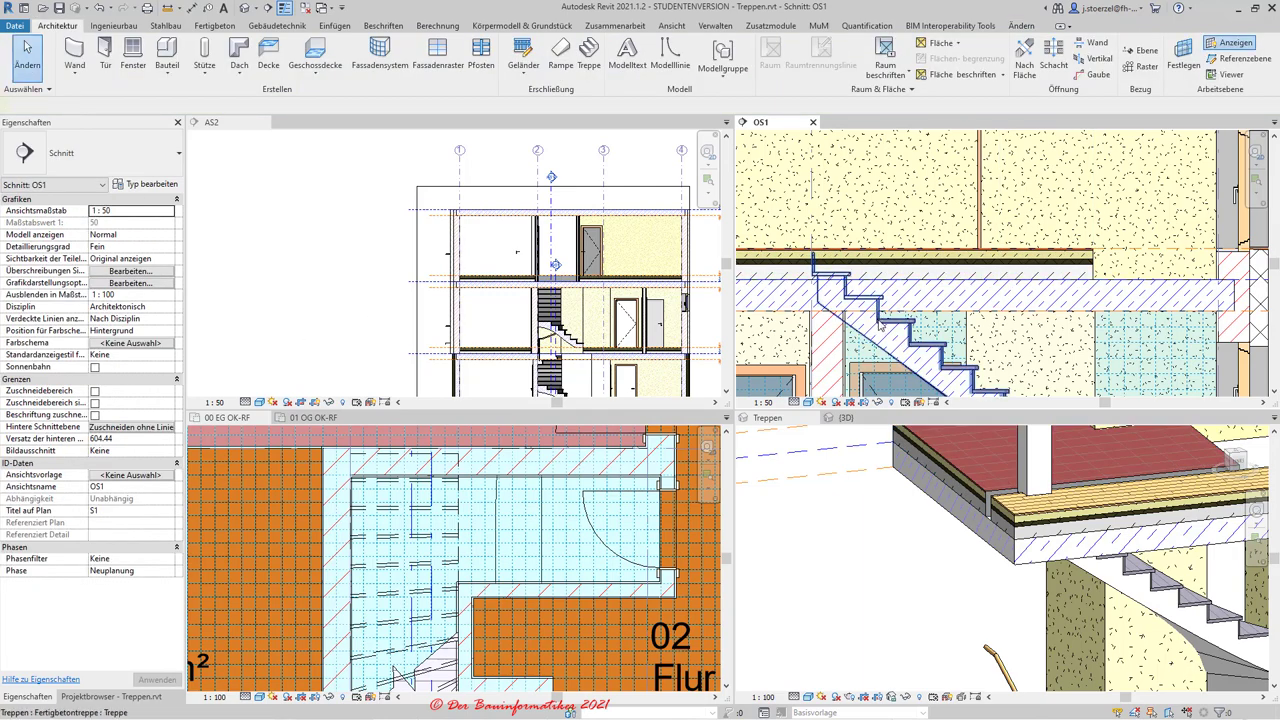
click(880, 325)
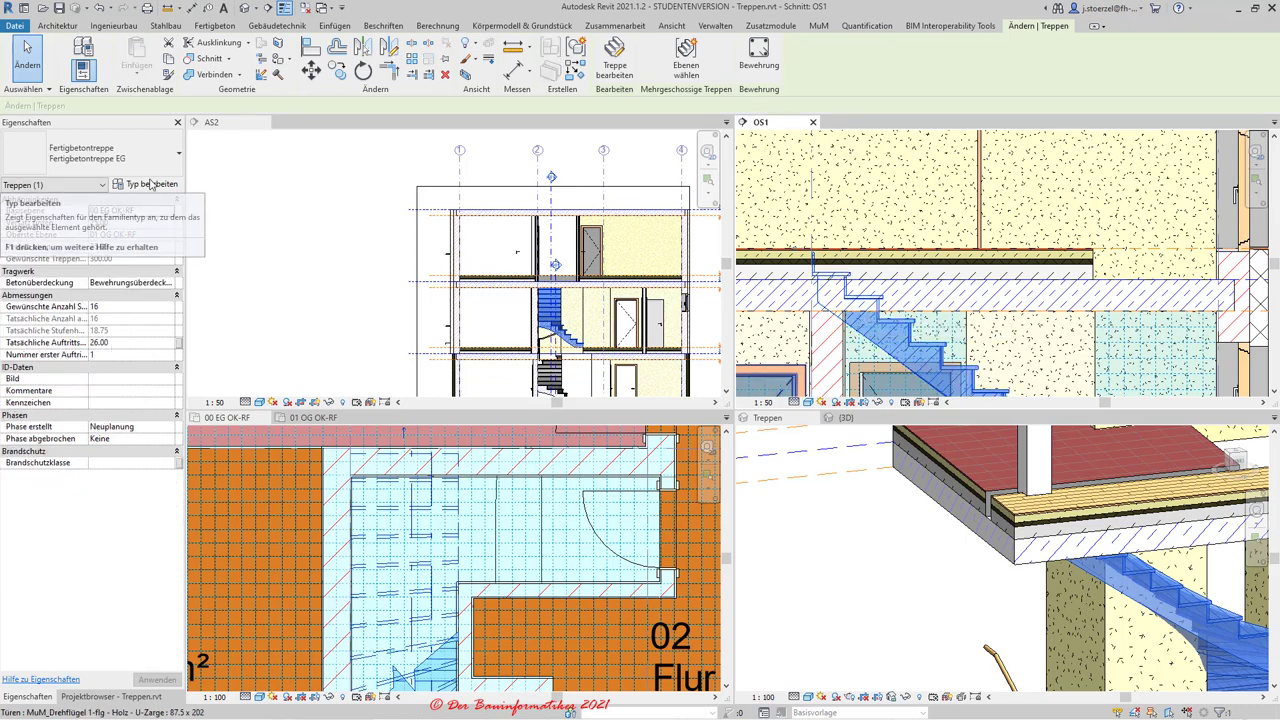
click(148, 184)
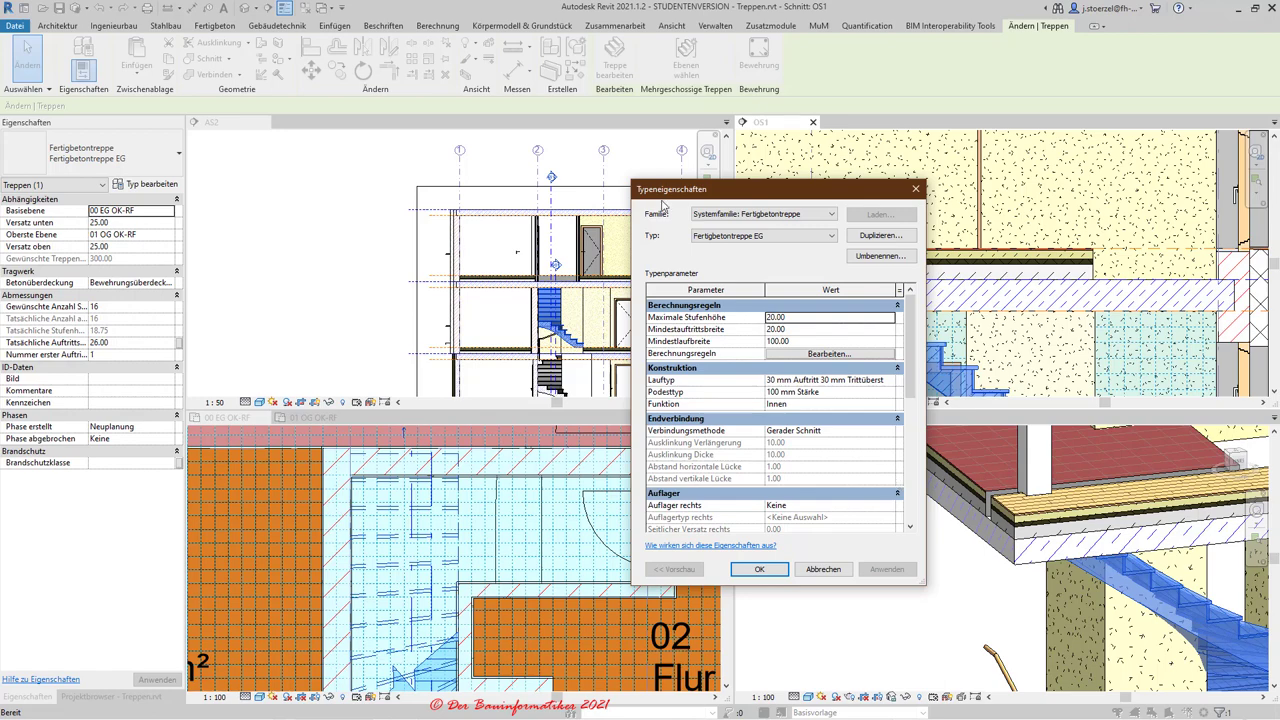
drag(675, 191, 397, 164)
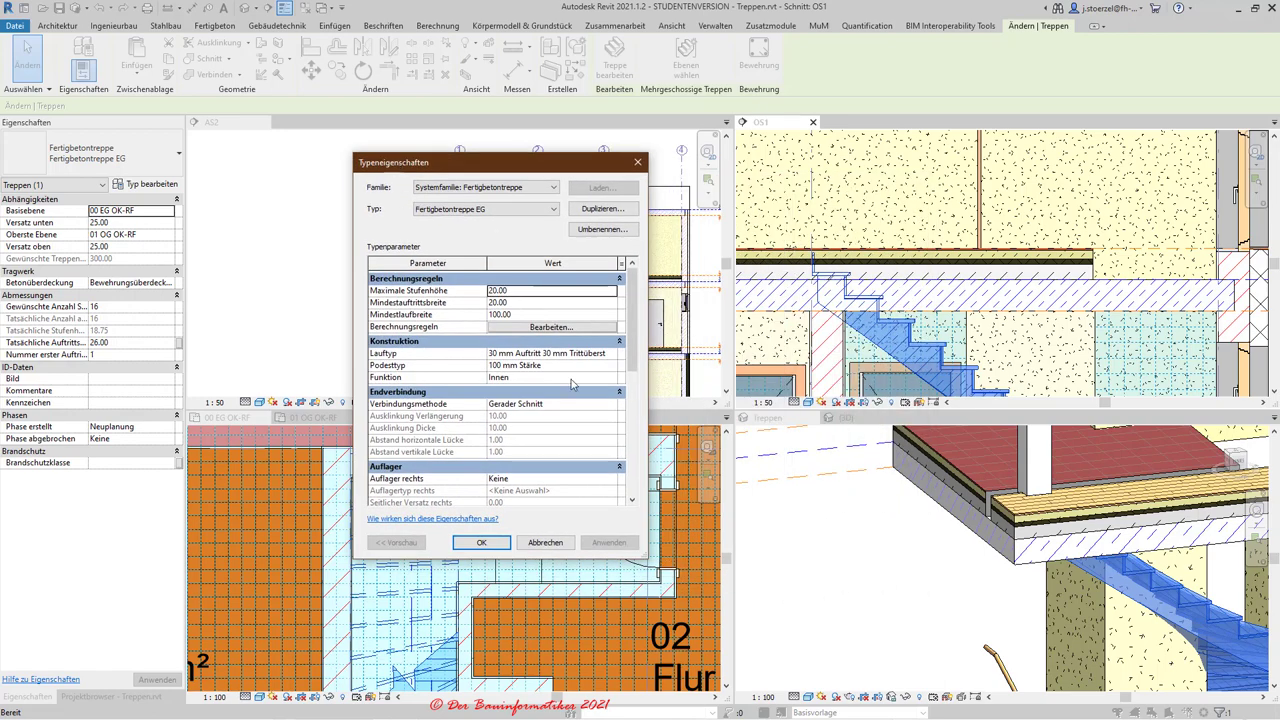
click(543, 542)
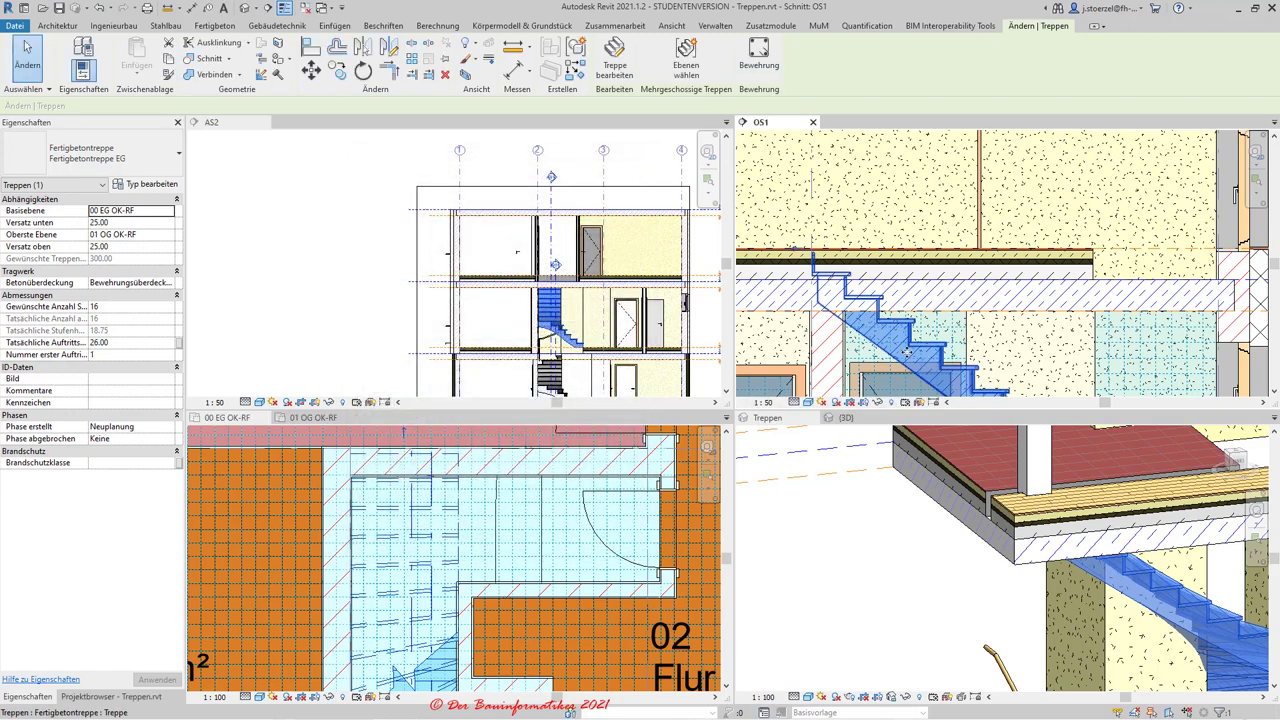
Reopen the stair, uncheck 'Mit Steigung enden' on the run and apply, leaving 15 risers.
click(613, 72)
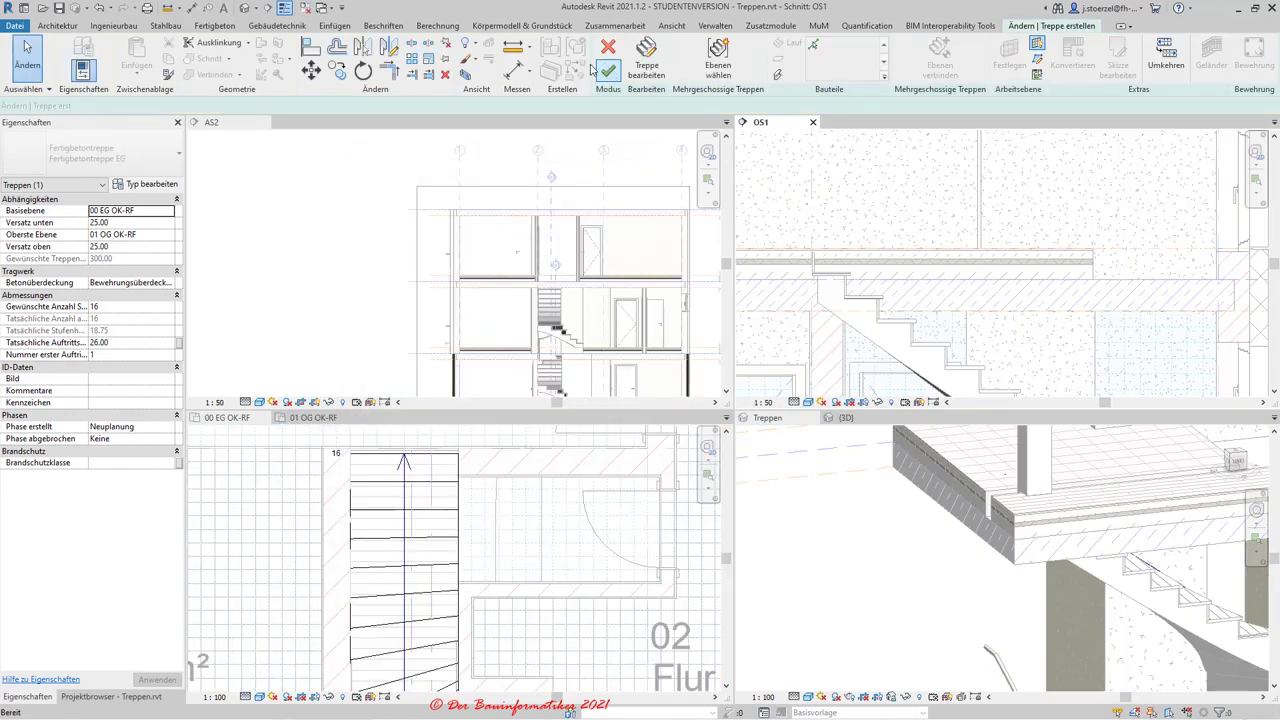
click(856, 327)
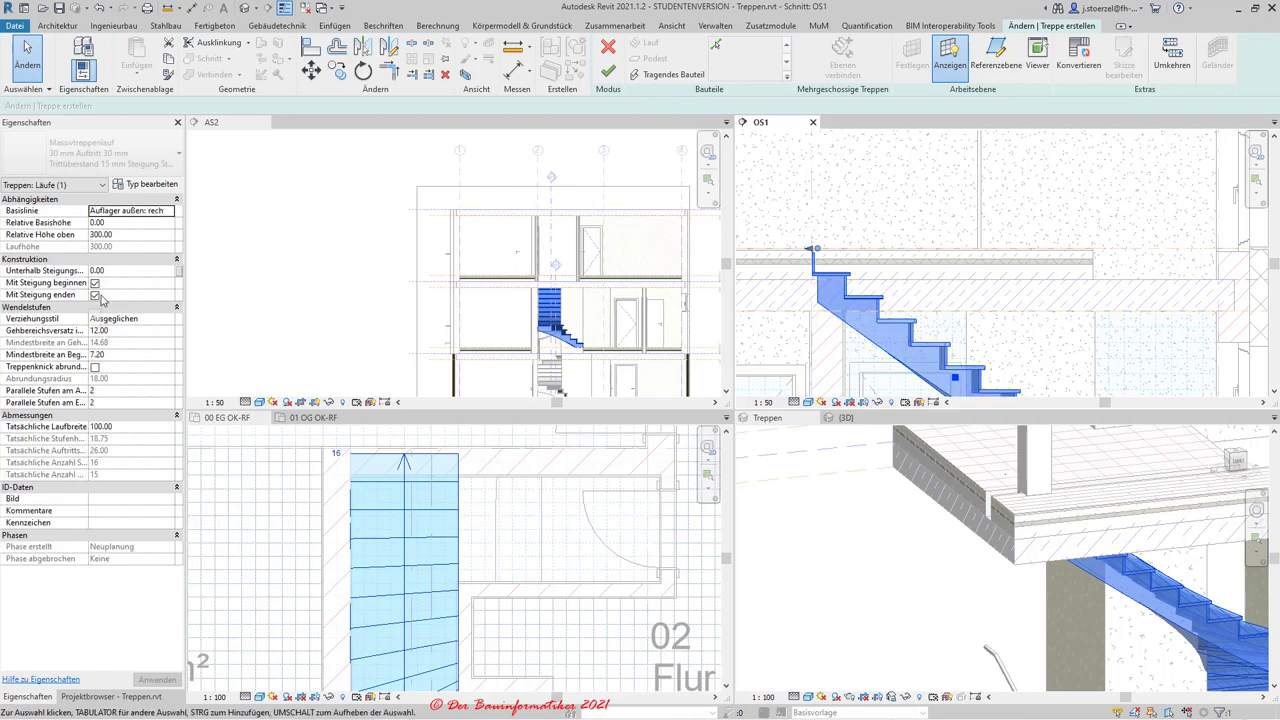
click(95, 296)
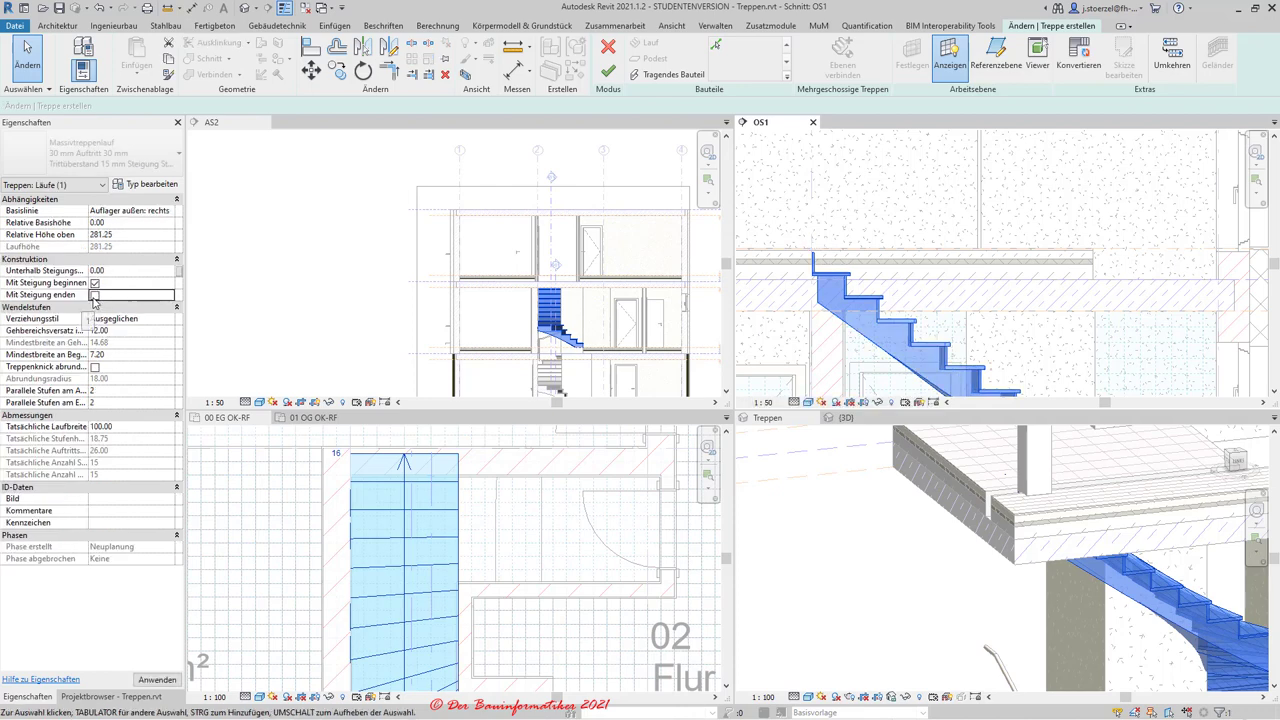
click(157, 679)
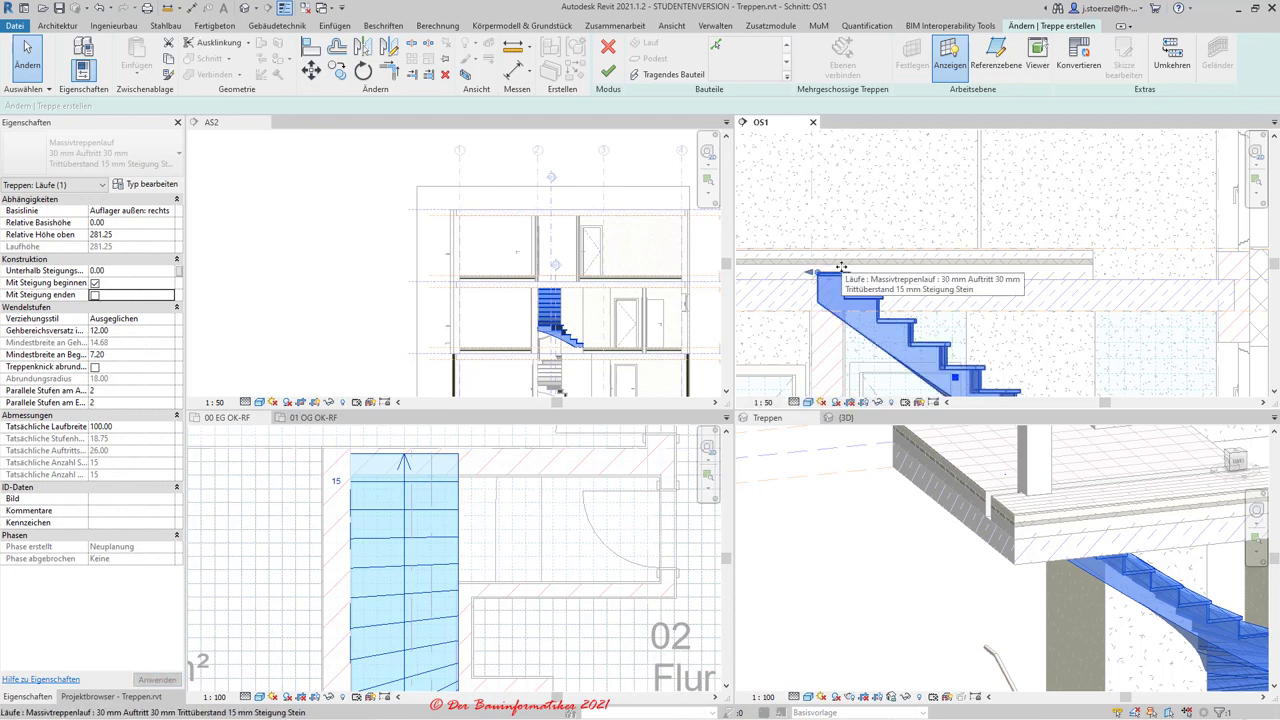
scroll(829, 257, up, 2)
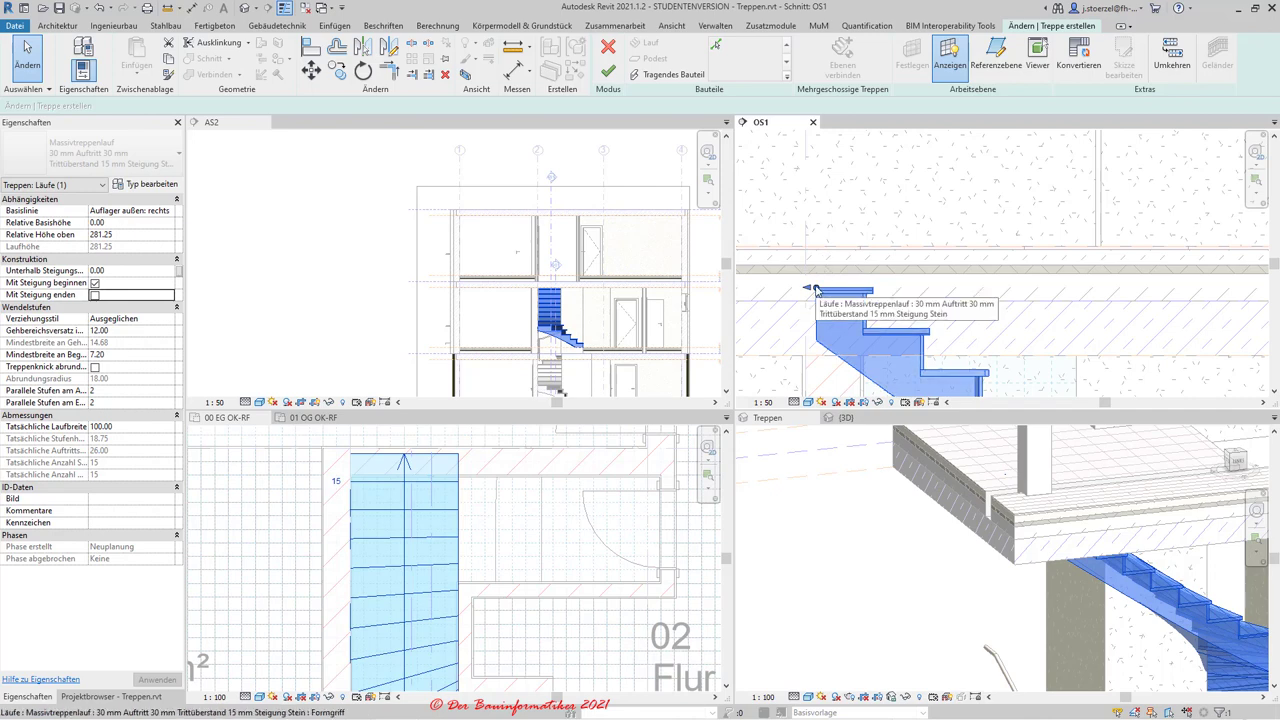
scroll(816, 290, up, 2)
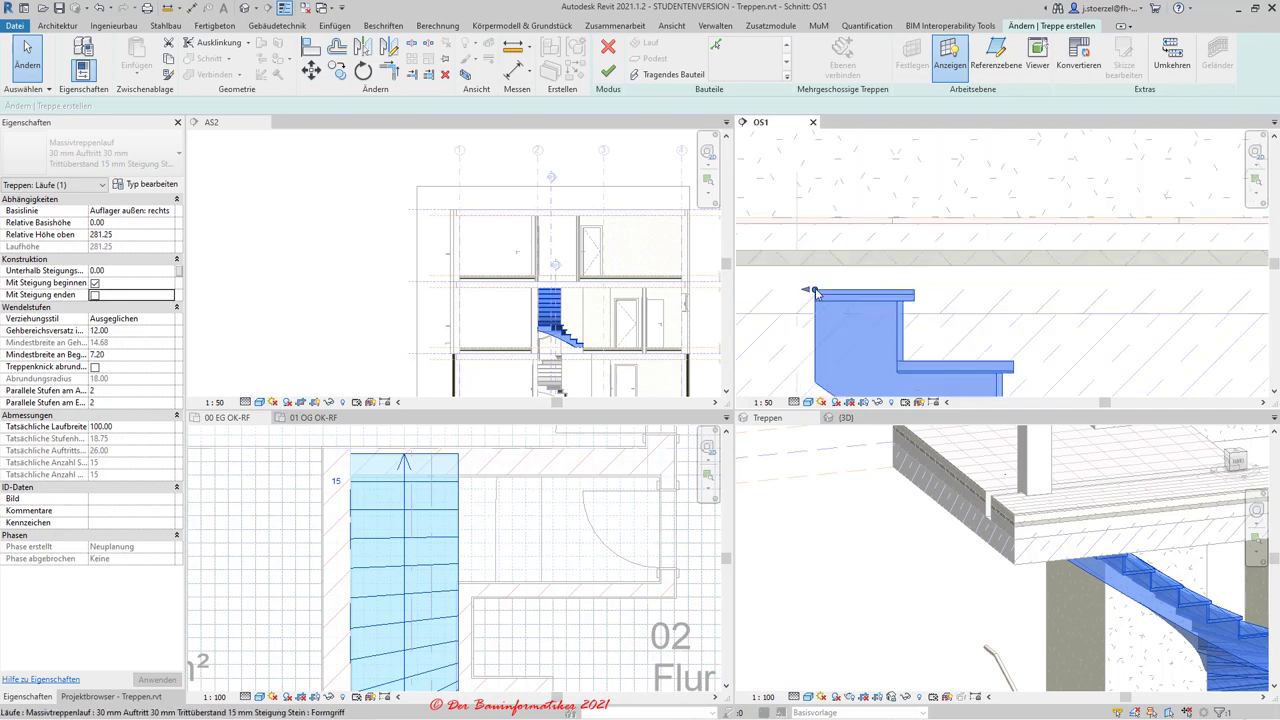
scroll(816, 291, down, 2)
Drag the run's top end up to 01 OG OK-RF for a 300.00 height and 16 risers.
middle_drag(816, 291, 893, 287)
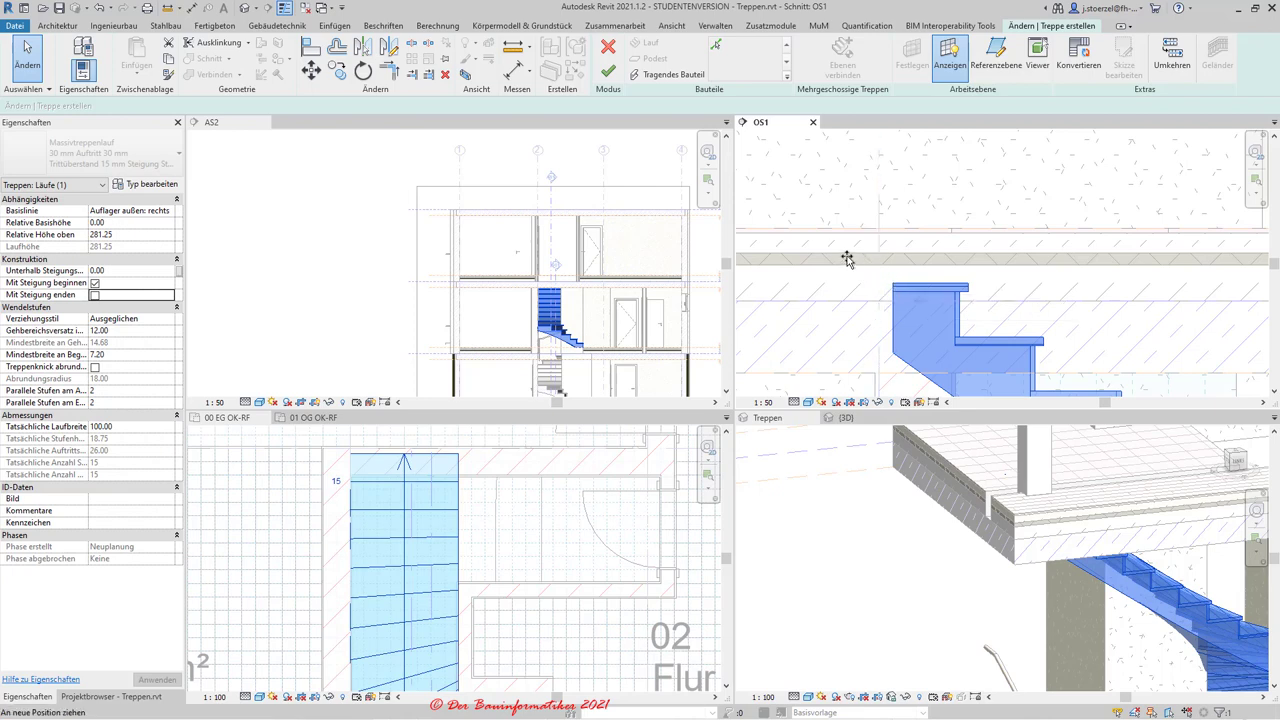
drag(828, 247, 828, 231)
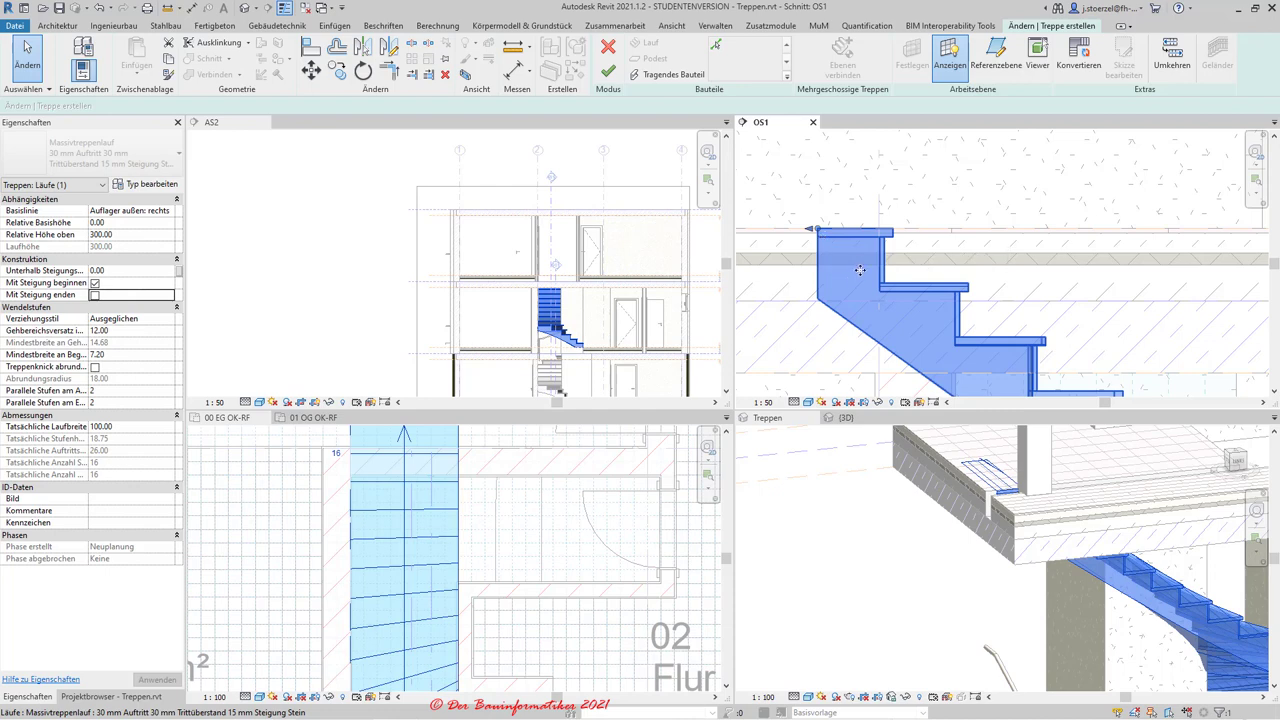
scroll(835, 286, down, 1)
scroll(835, 286, down, 1)
scroll(835, 286, down, 1)
scroll(835, 286, down, 1)
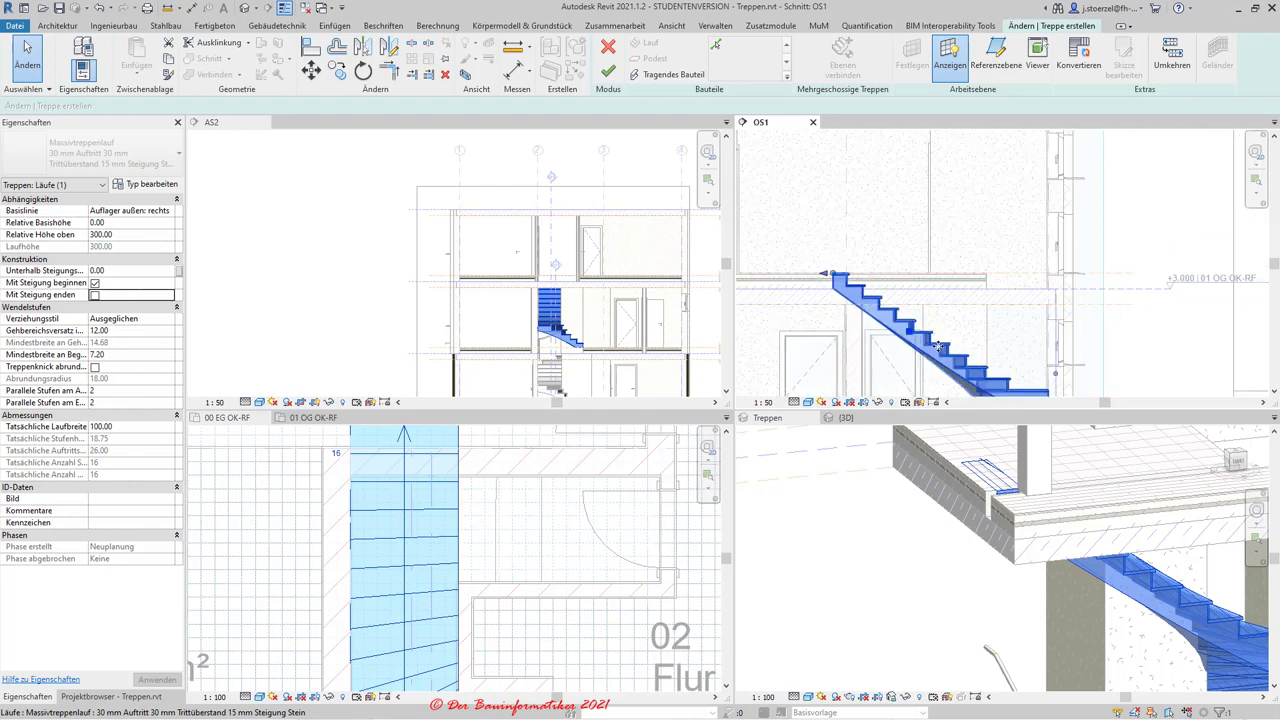
Pan and zoom section OS1 to check the run climbing from ±0.000 to +3.000.
middle_drag(968, 341, 928, 281)
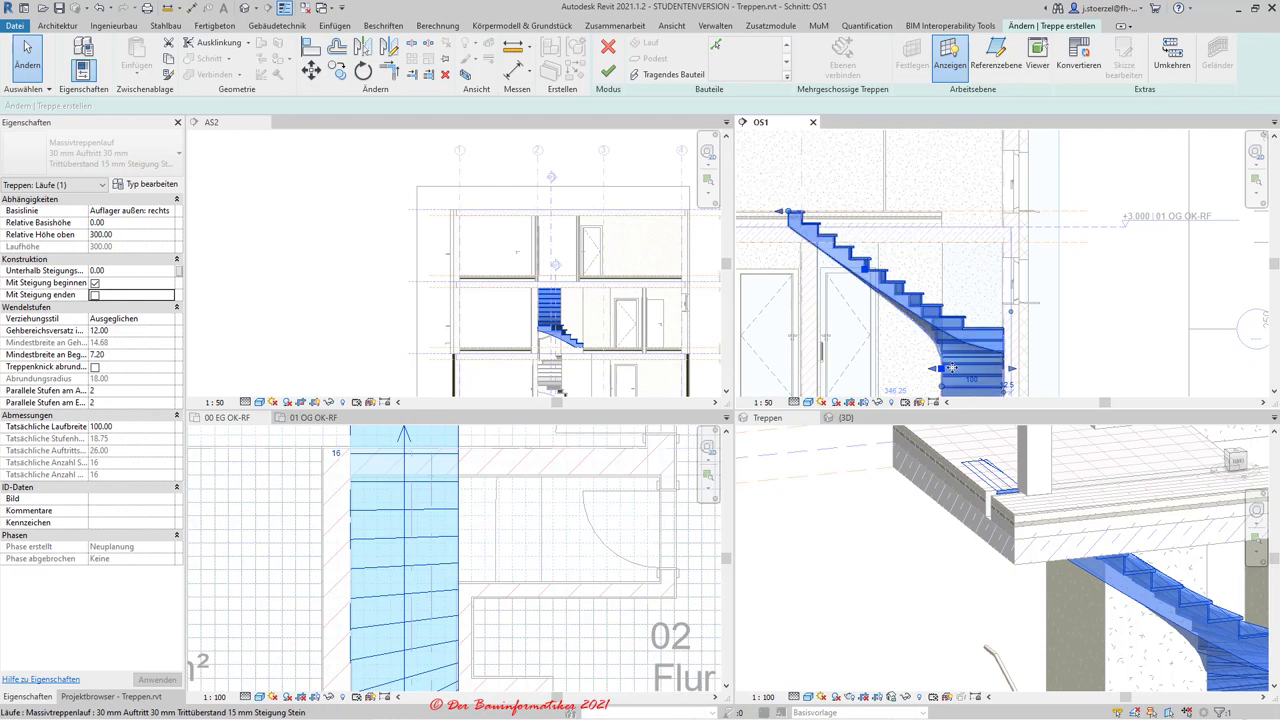
middle_drag(903, 350, 907, 310)
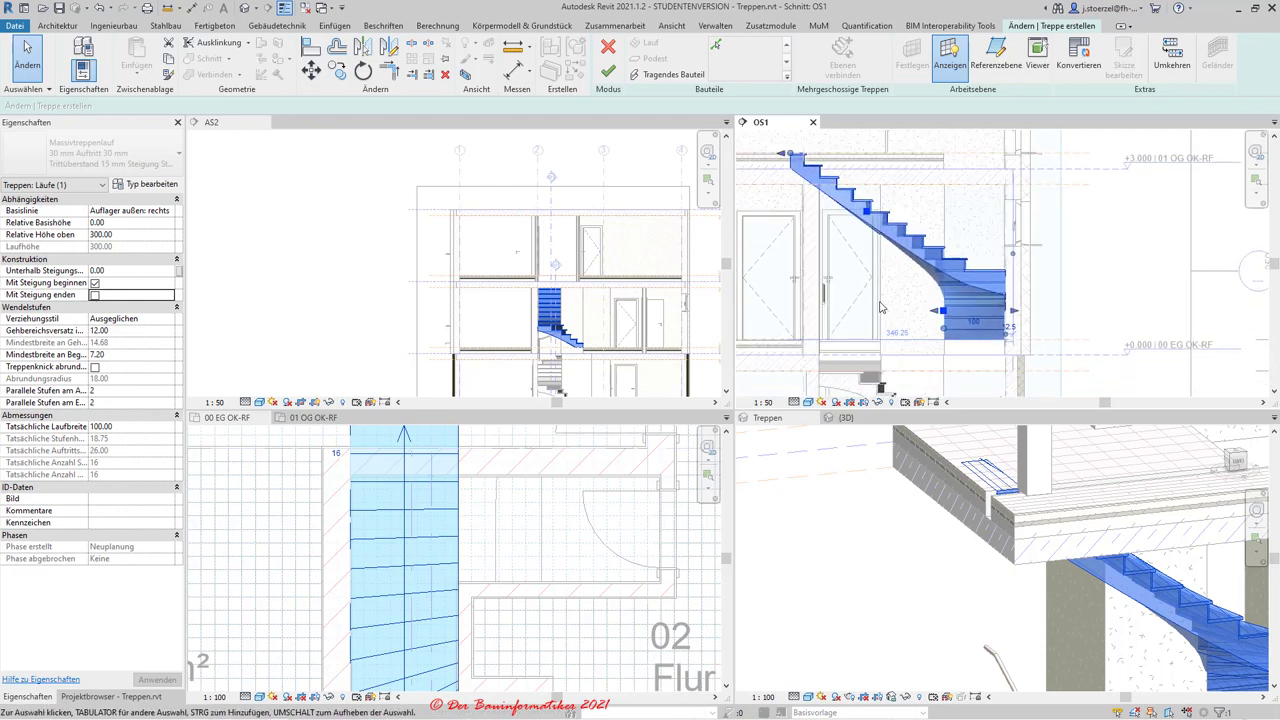
scroll(797, 163, up, 2)
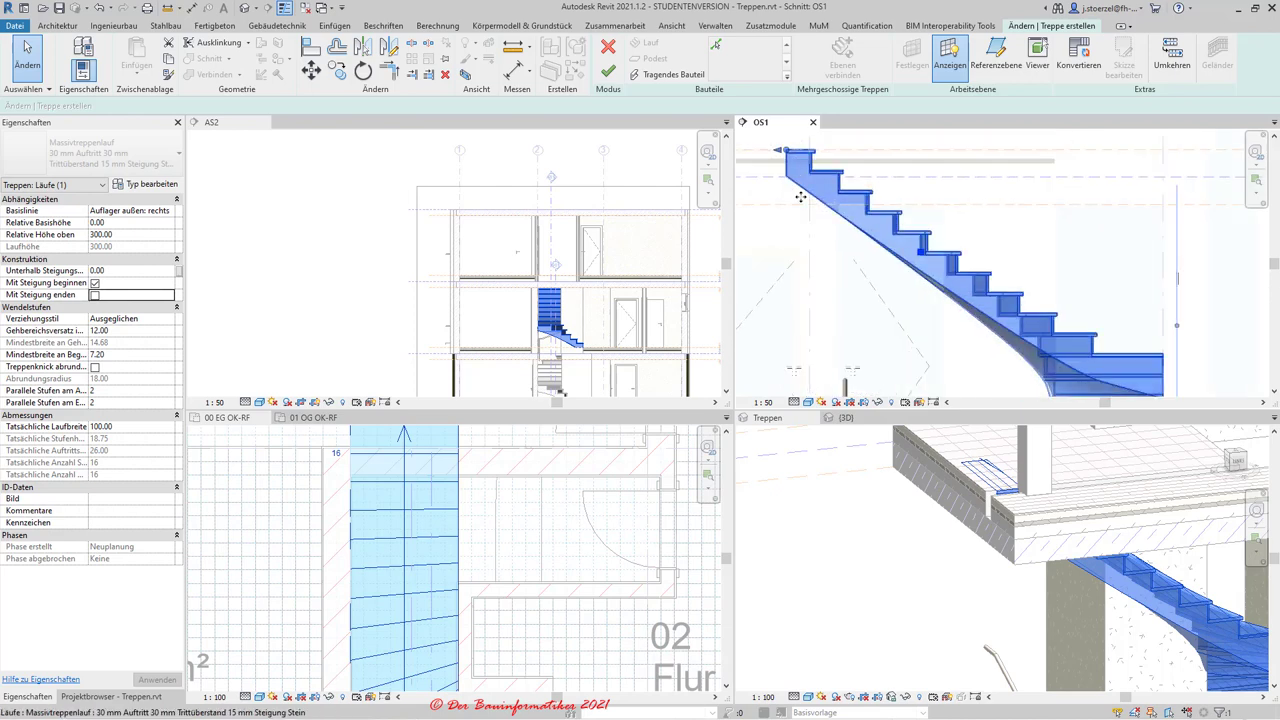
middle_drag(797, 163, 810, 168)
scroll(810, 168, up, 2)
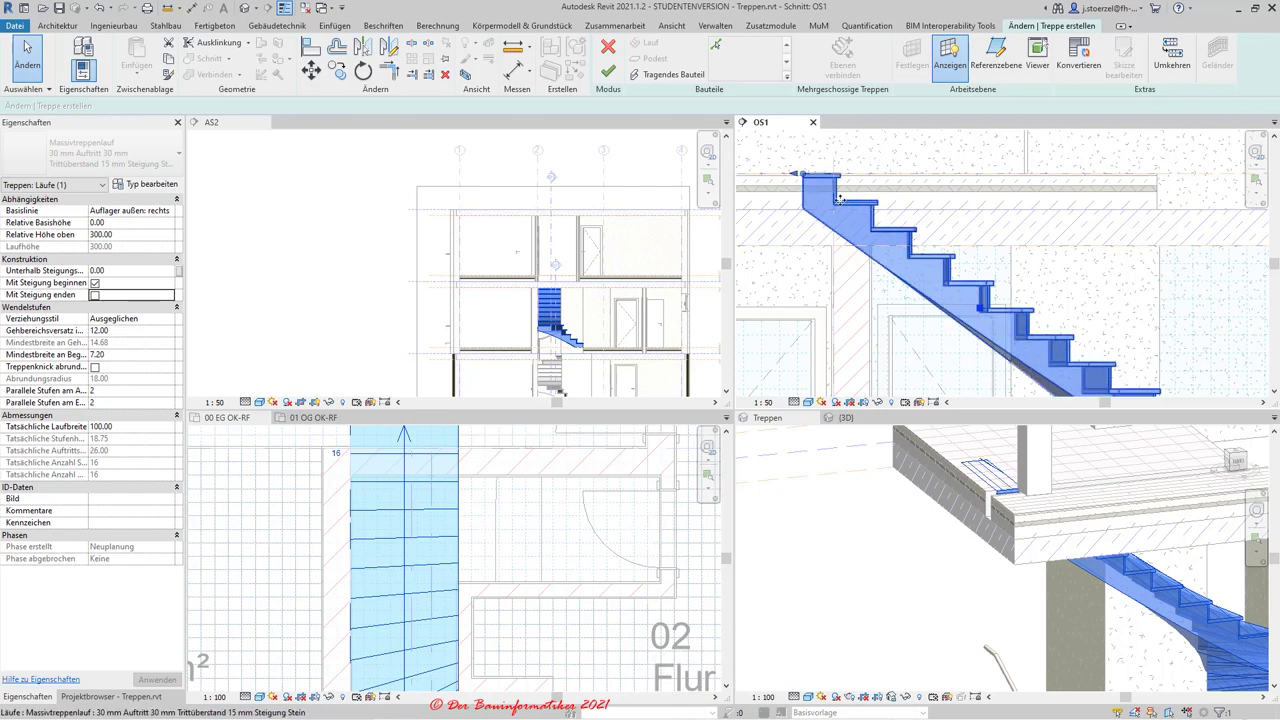
scroll(890, 240, down, 1)
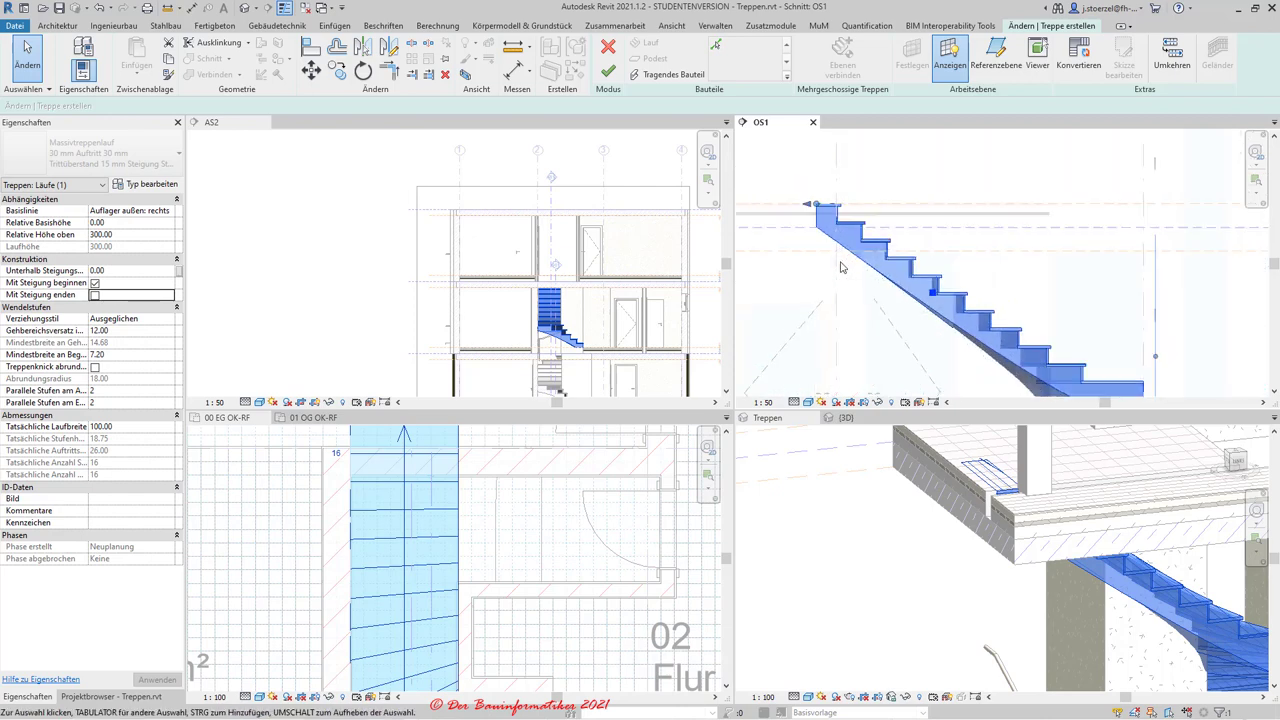
scroll(904, 151, down, 3)
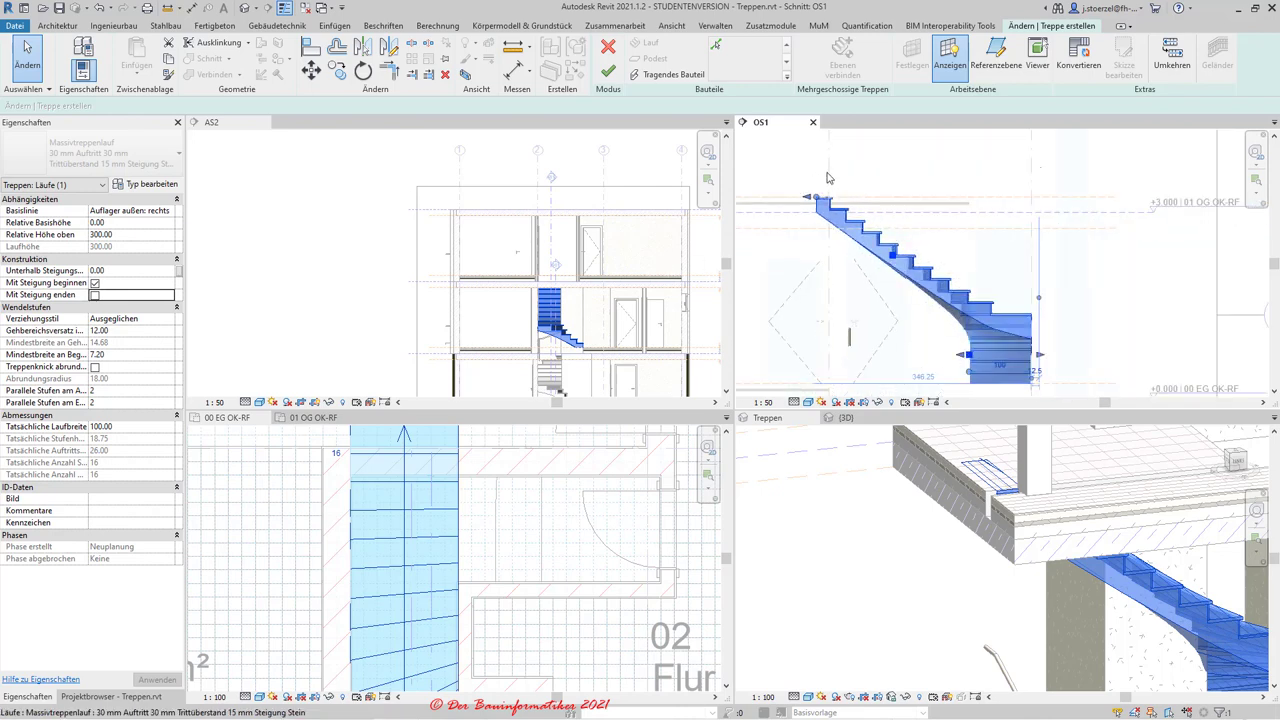
Finish the stair edit, select the stair, and check it on the 01 OG OK-RF plan.
click(608, 71)
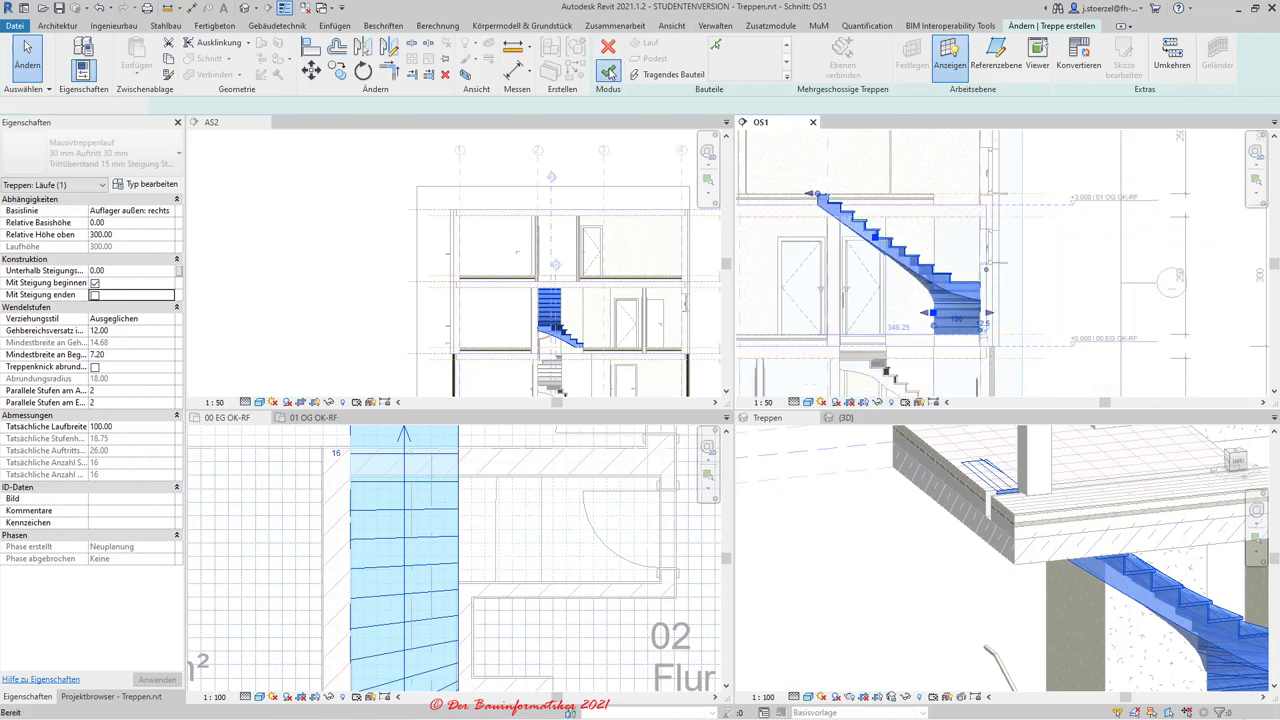
click(905, 268)
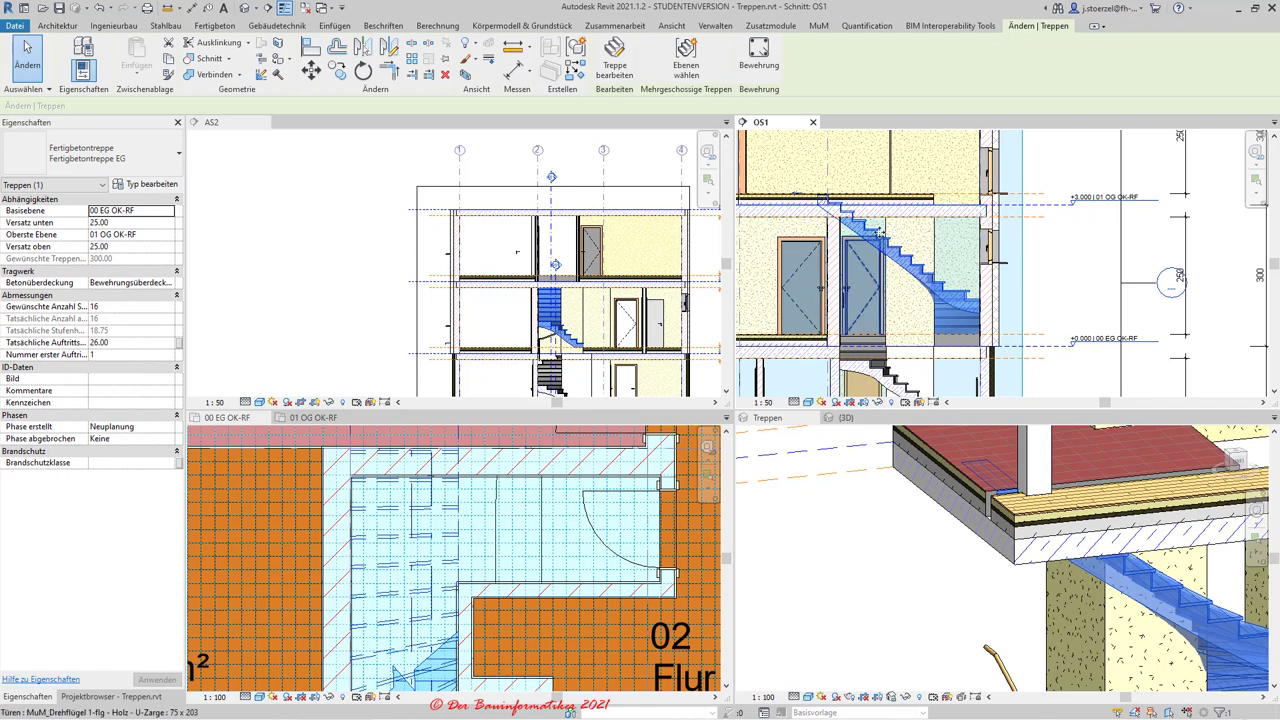
click(322, 418)
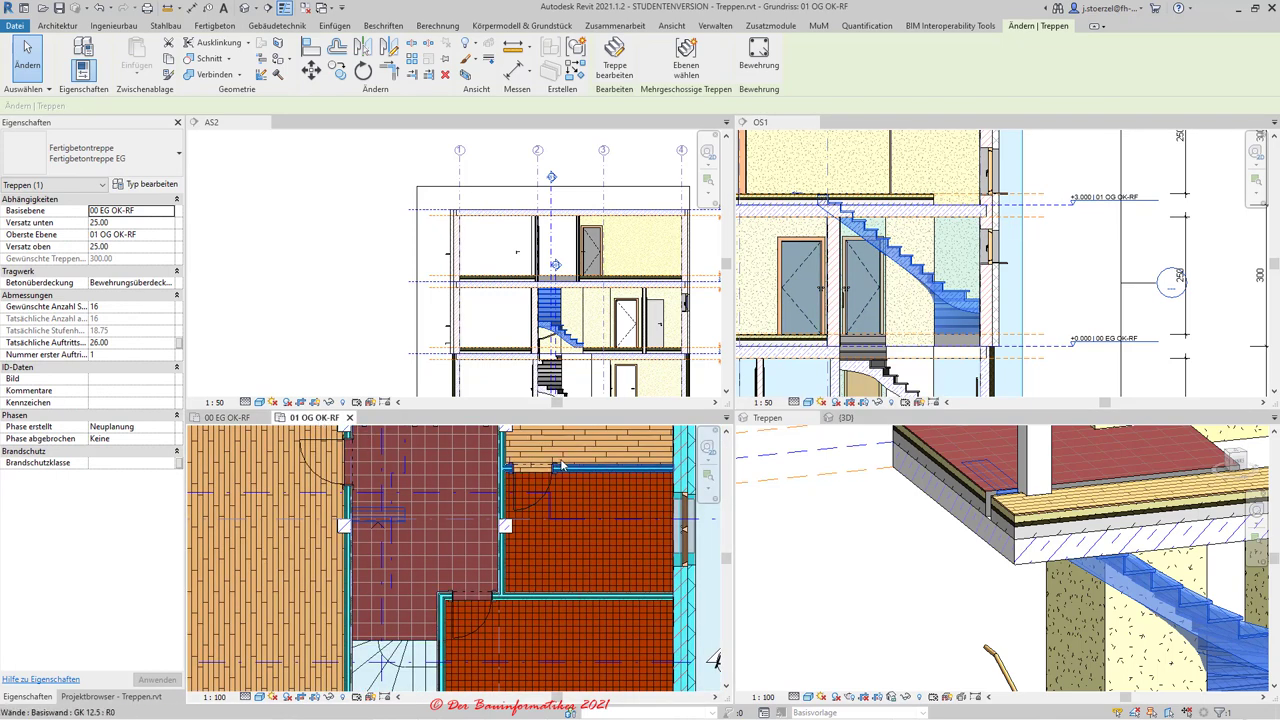
scroll(838, 222, up, 2)
scroll(838, 222, up, 2)
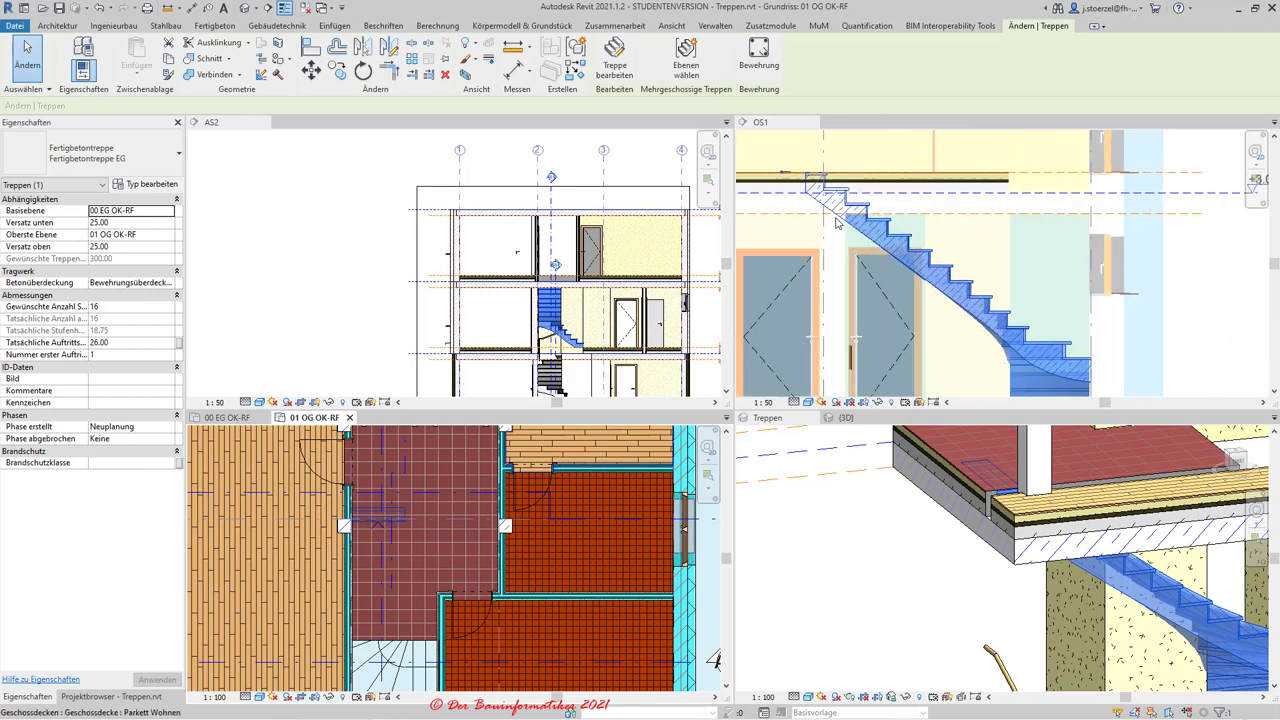
scroll(836, 223, up, 2)
scroll(826, 218, up, 1)
scroll(850, 222, up, 1)
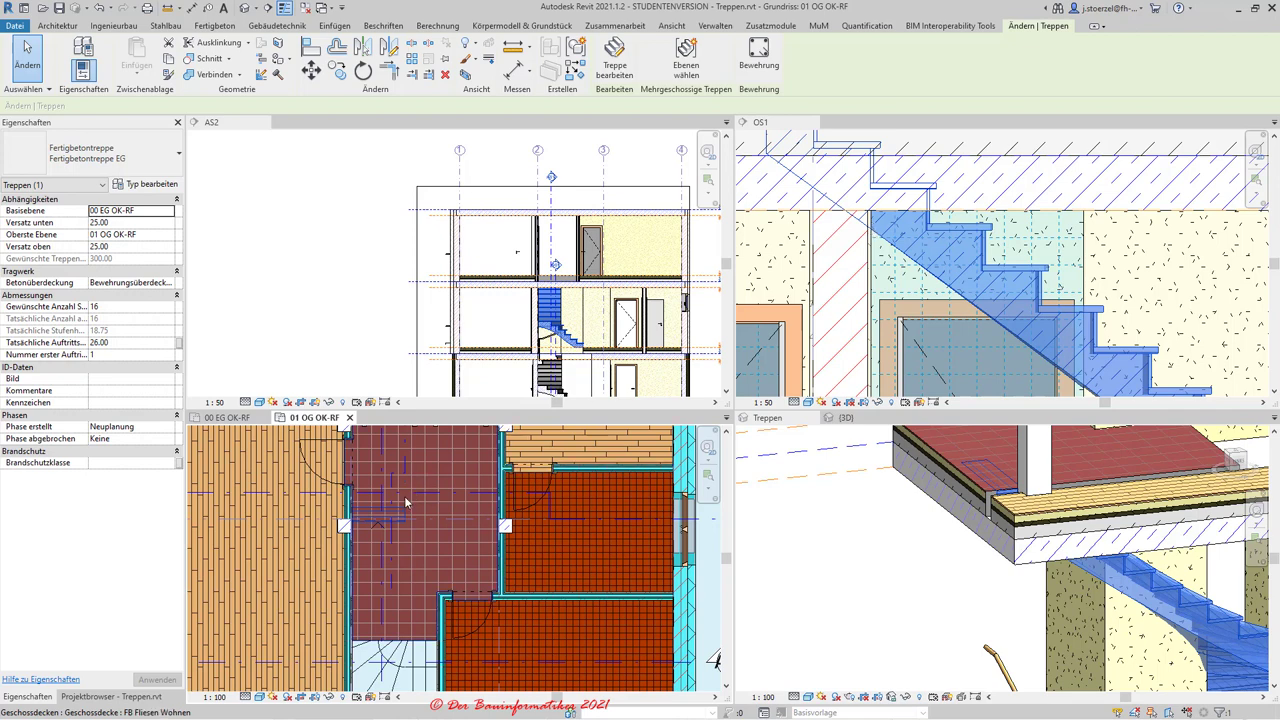
scroll(461, 536, down, 3)
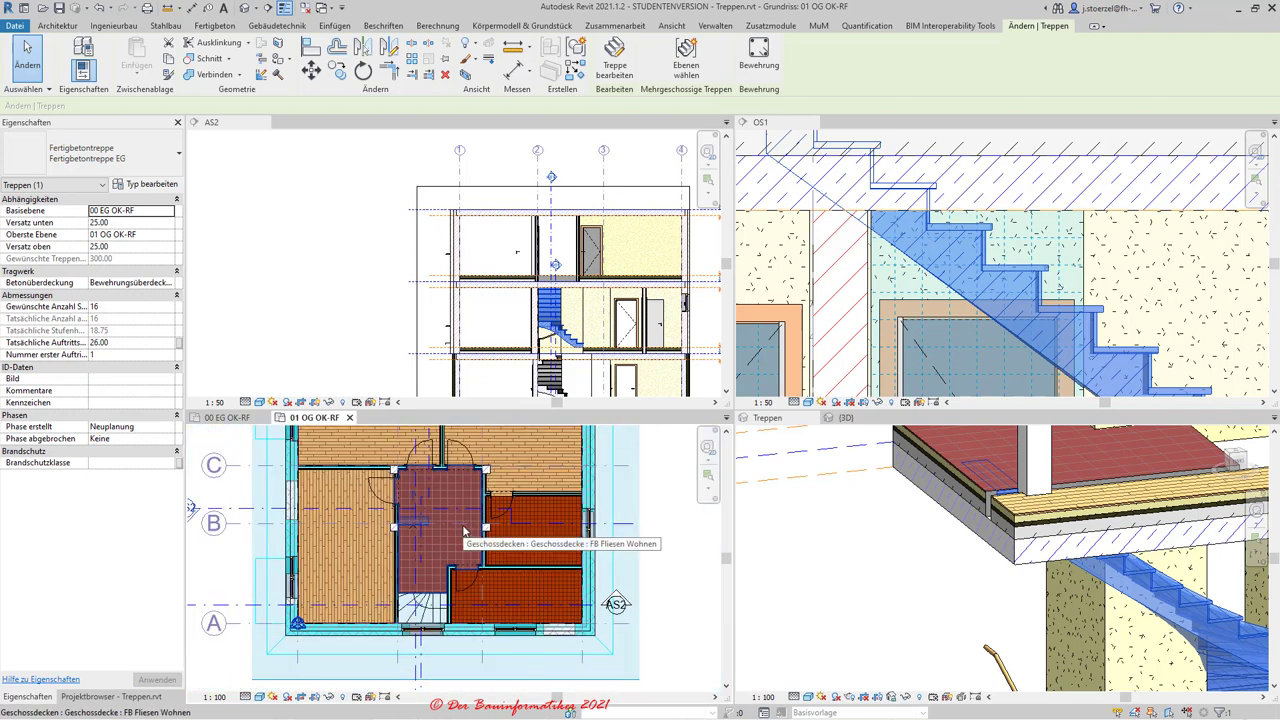
scroll(578, 330, down, 2)
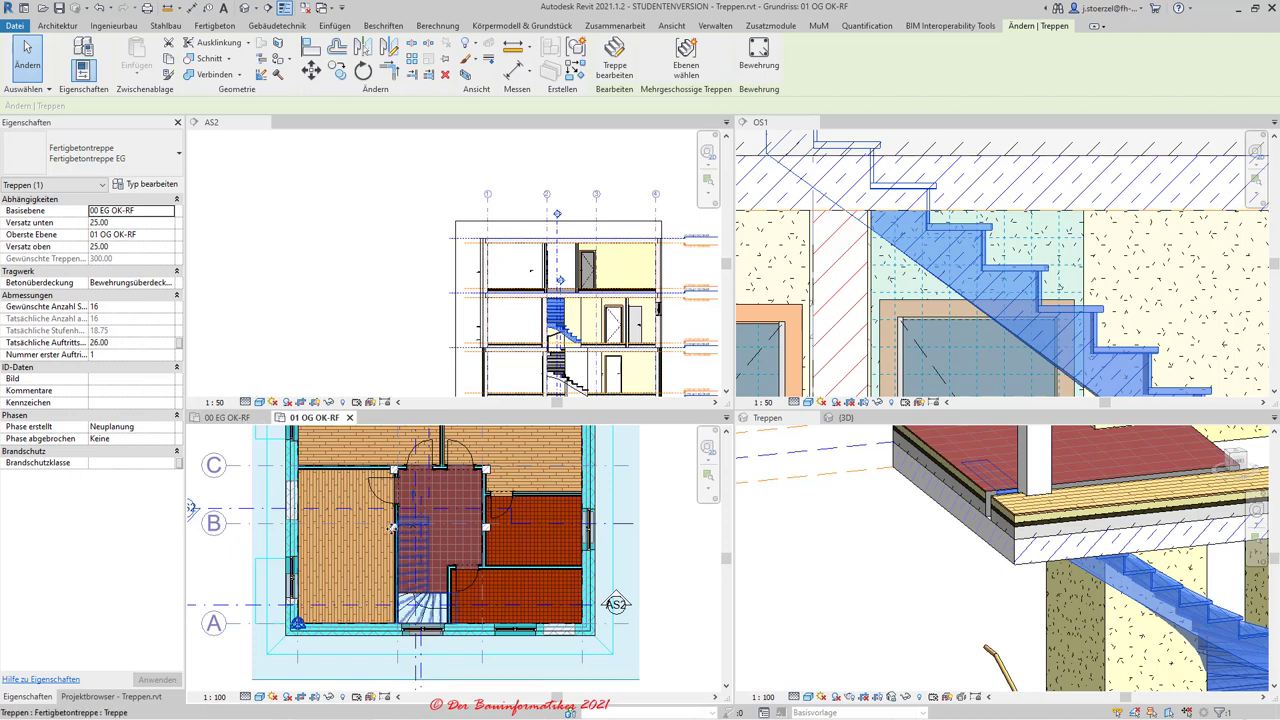
Show the 00 EG OK-RF plan zoomed to the stair hall between Küche and Flur.
click(235, 418)
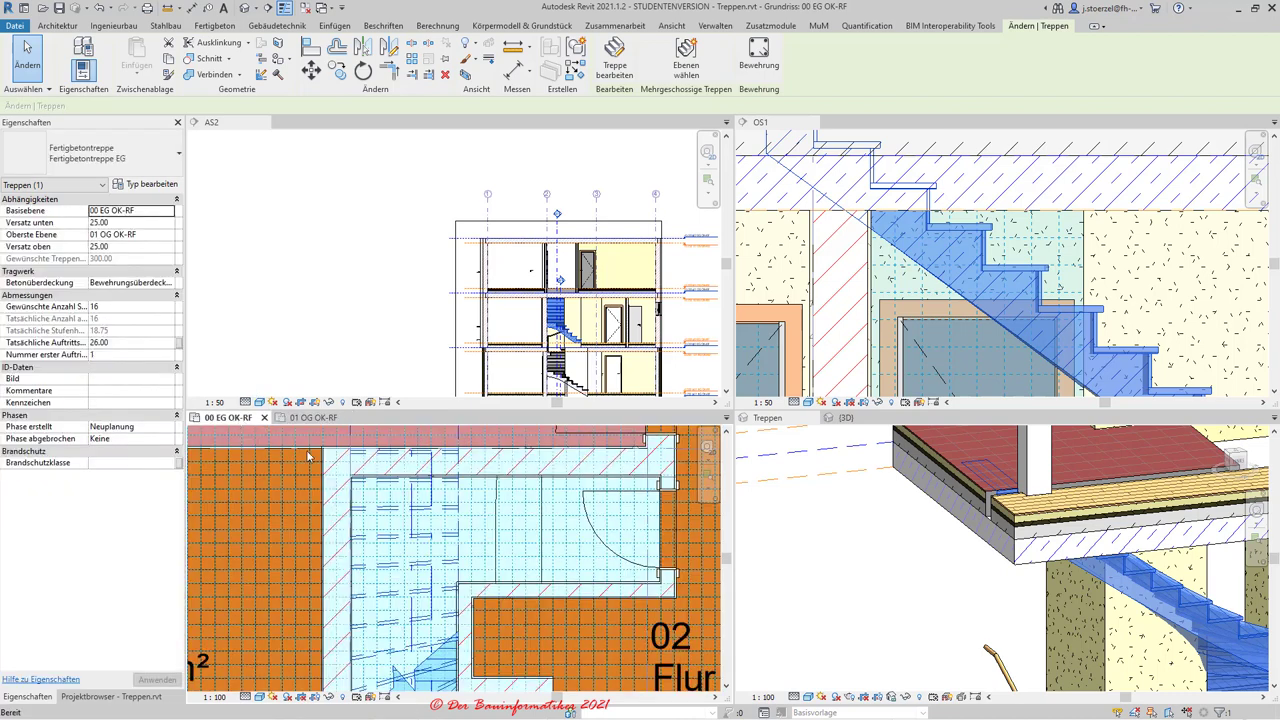
scroll(551, 605, down, 2)
scroll(545, 590, down, 1)
scroll(530, 547, down, 1)
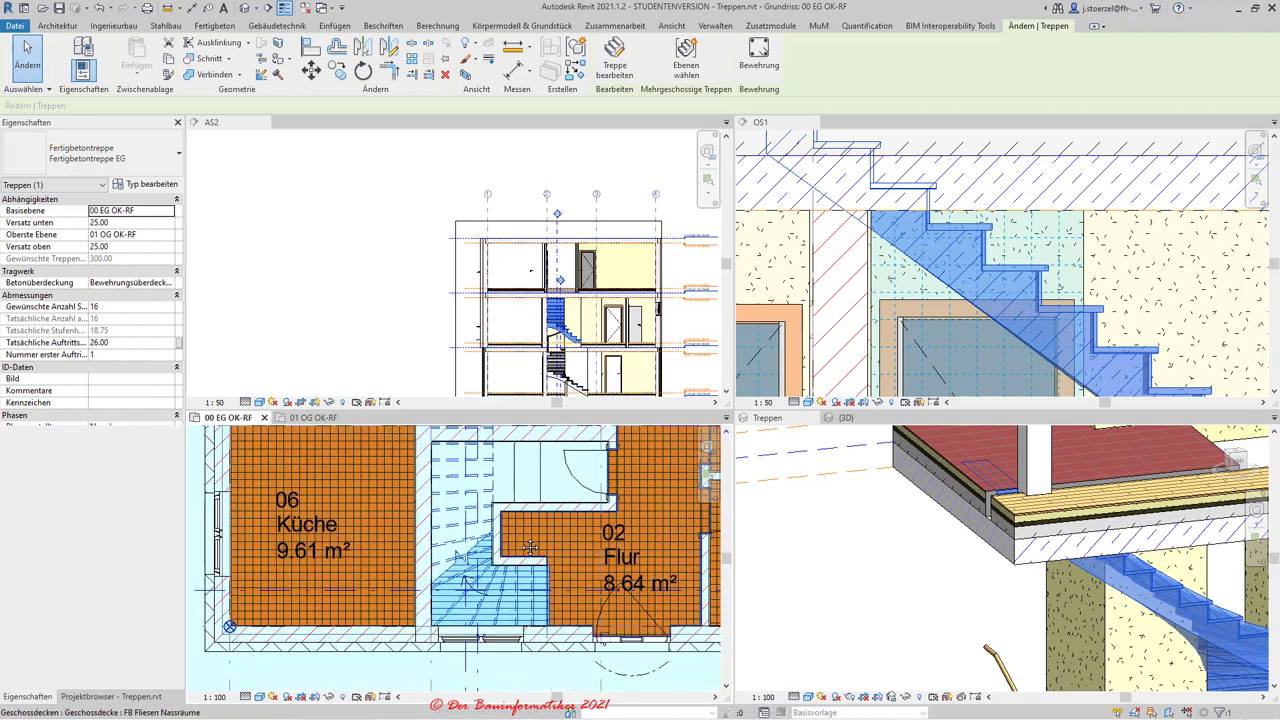
middle_drag(499, 435, 490, 483)
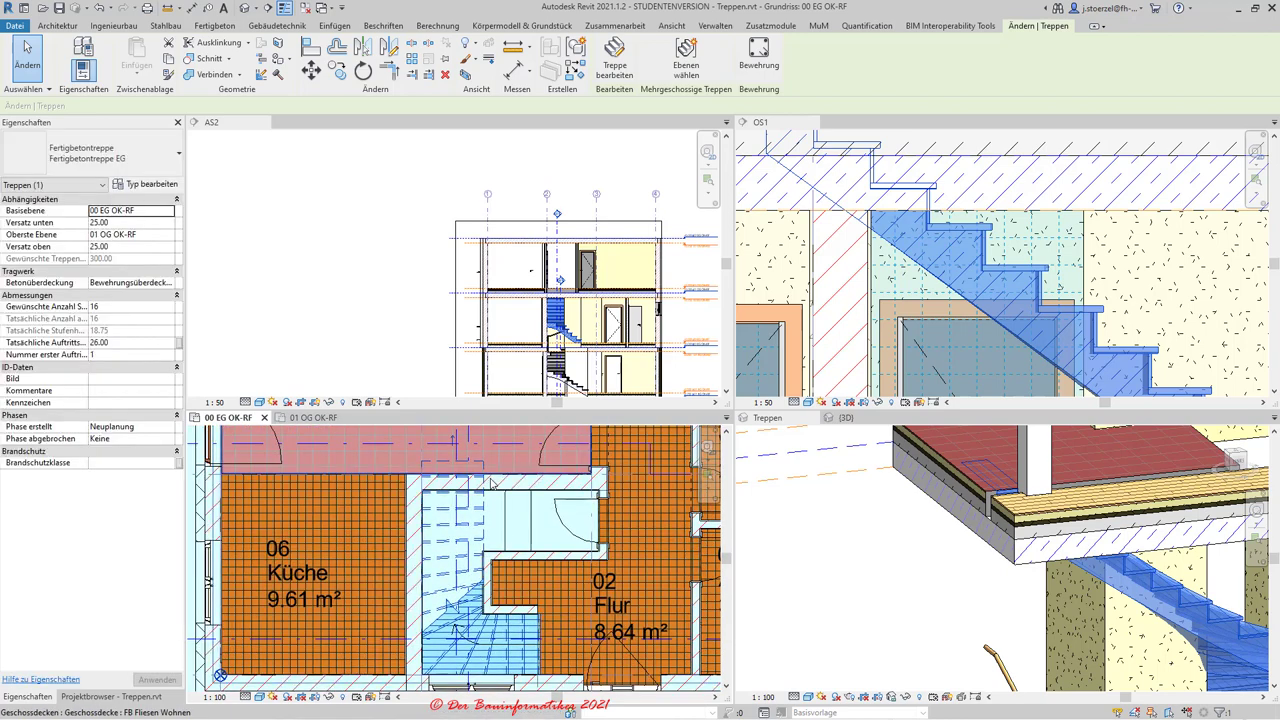
scroll(491, 495, down, 1)
scroll(491, 510, down, 1)
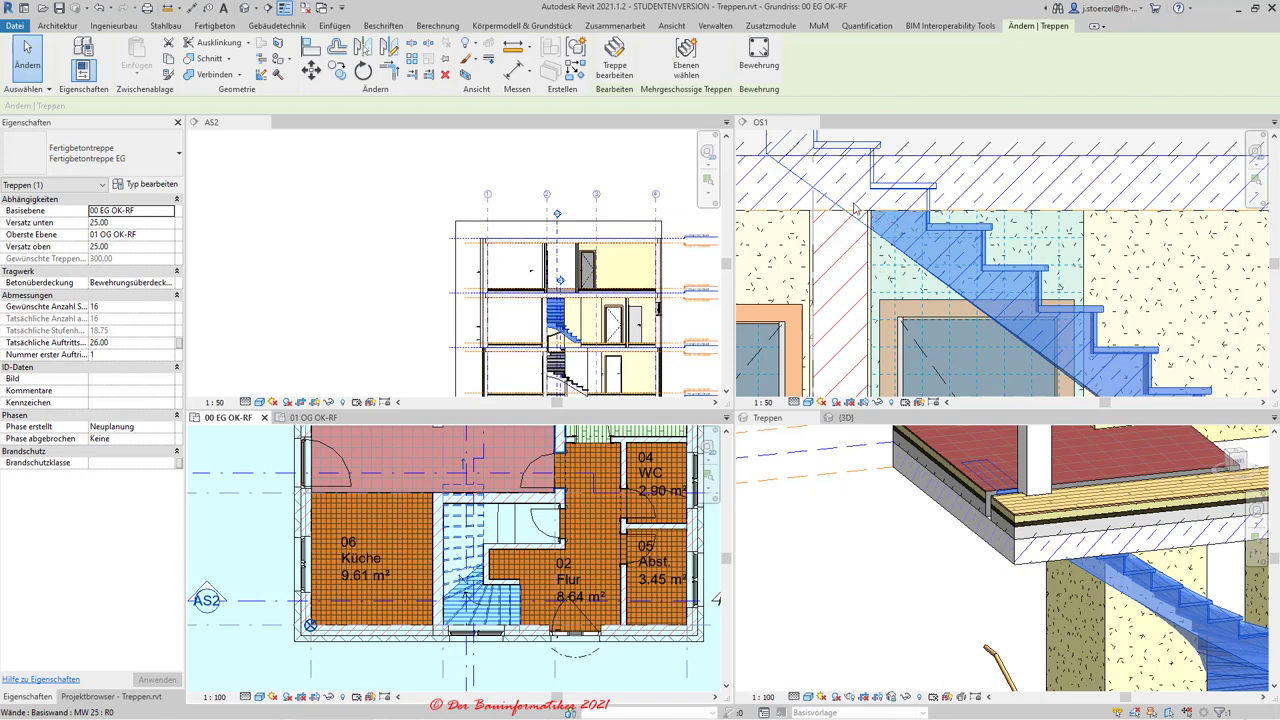
scroll(904, 284, down, 3)
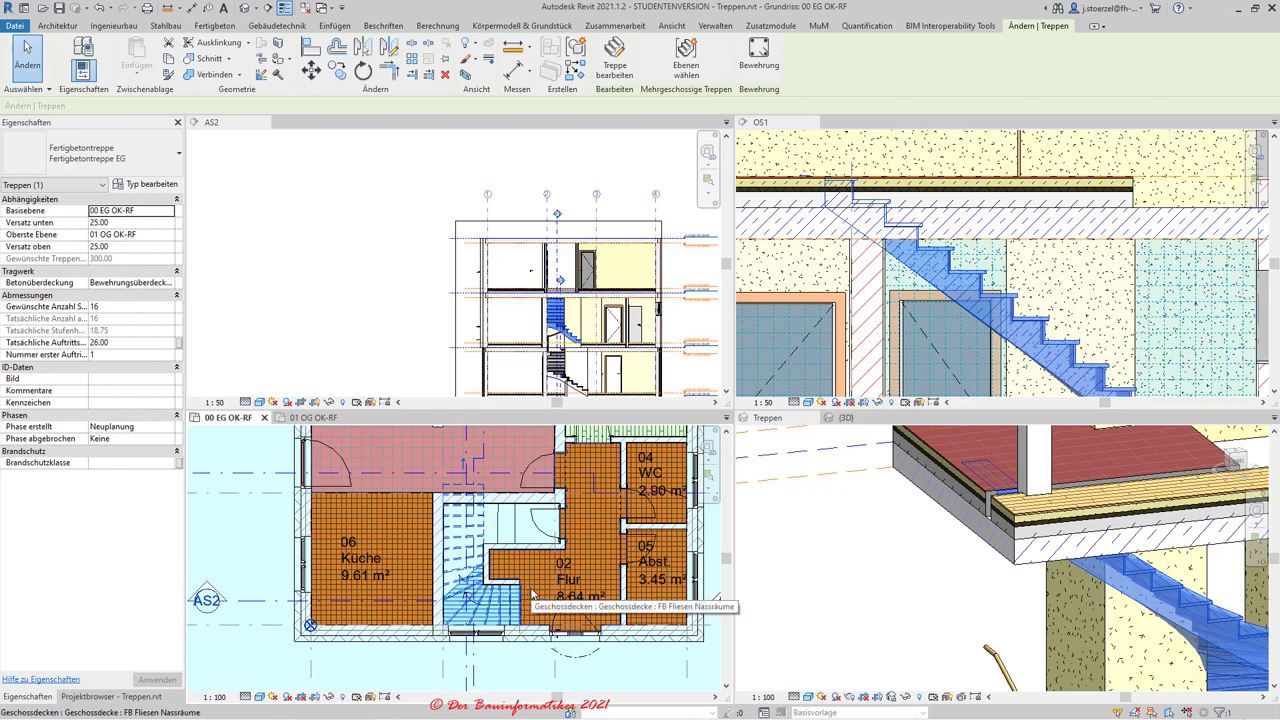
scroll(528, 590, up, 2)
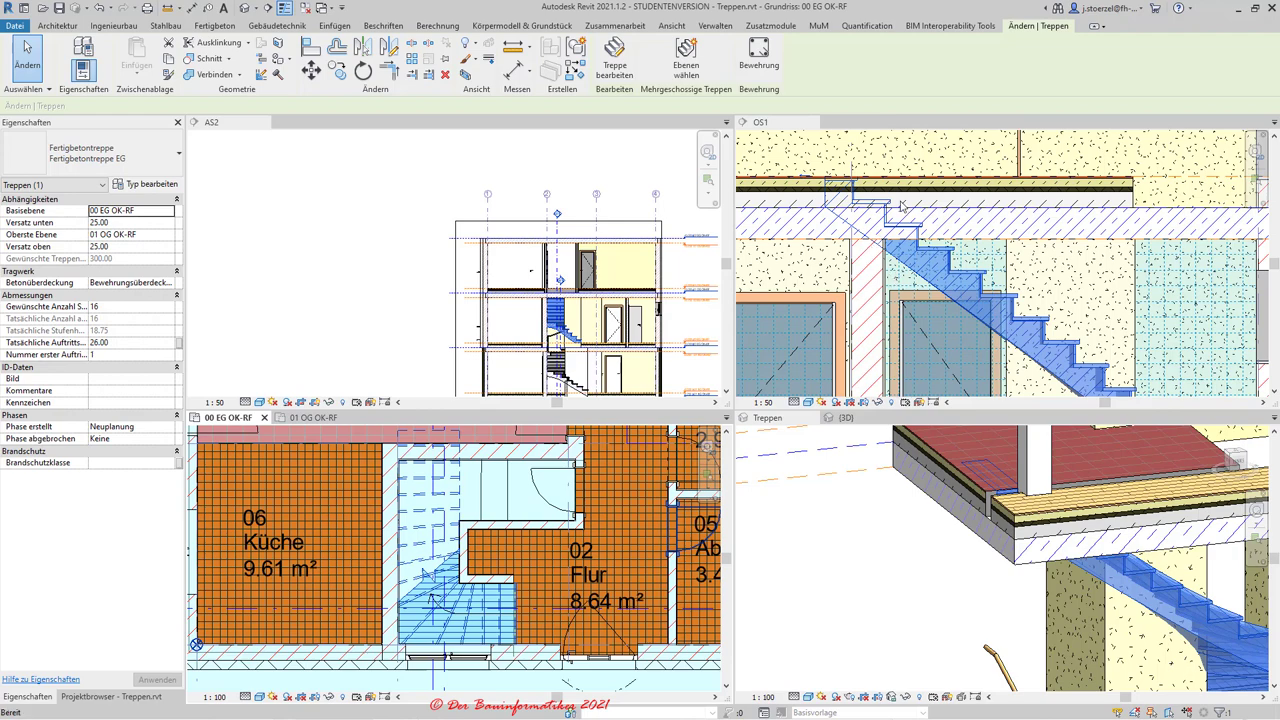
Deselect the stair and zoom out on the ground-floor plan.
key(Escape)
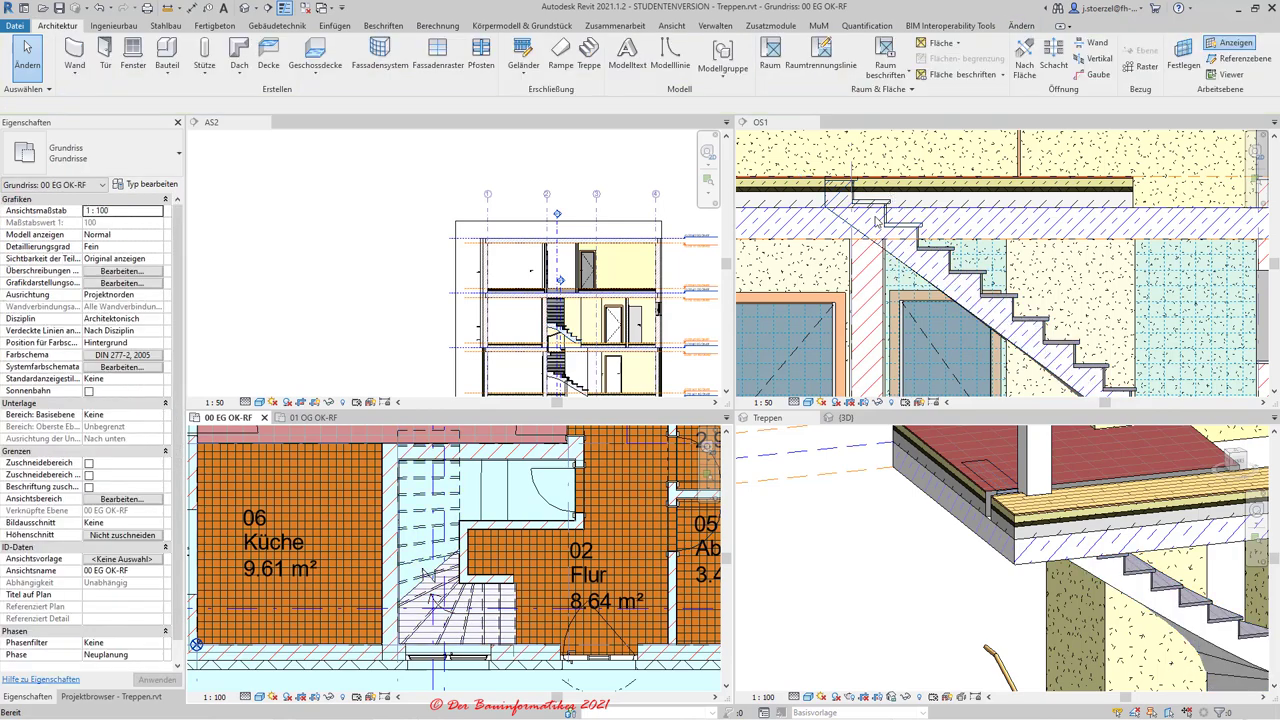
scroll(877, 221, up, 2)
scroll(877, 229, down, 1)
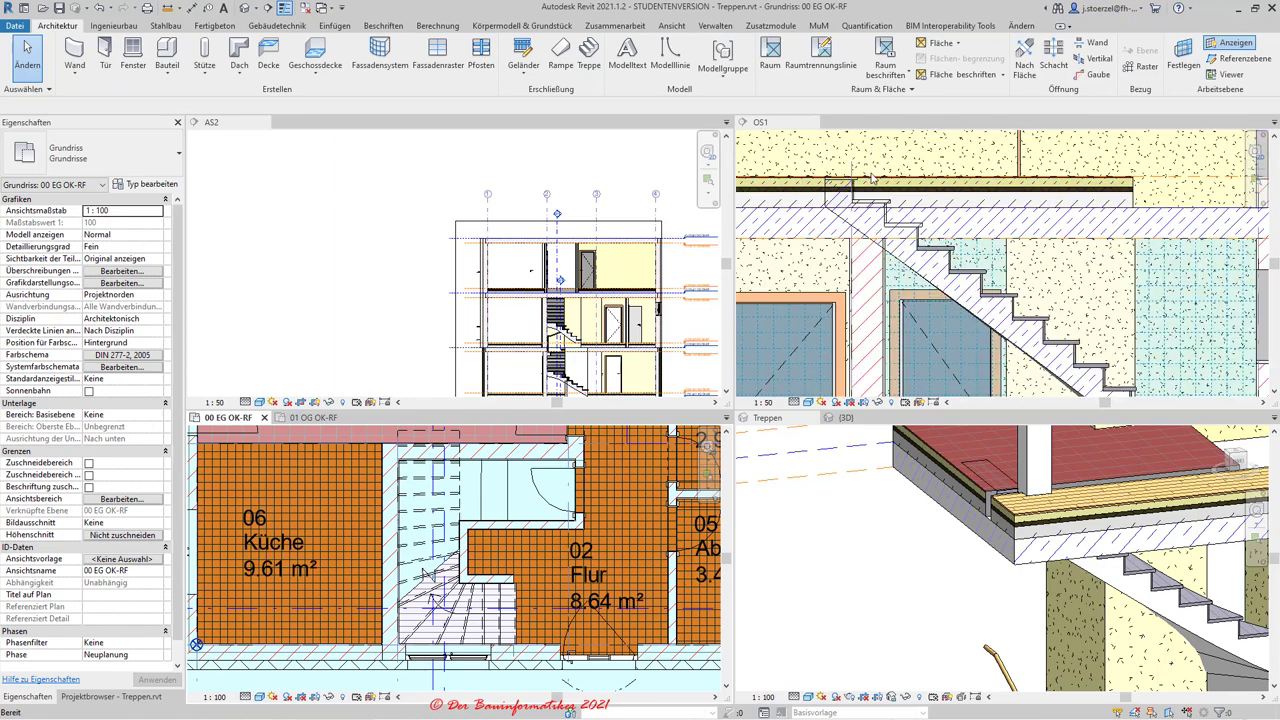
scroll(908, 226, down, 1)
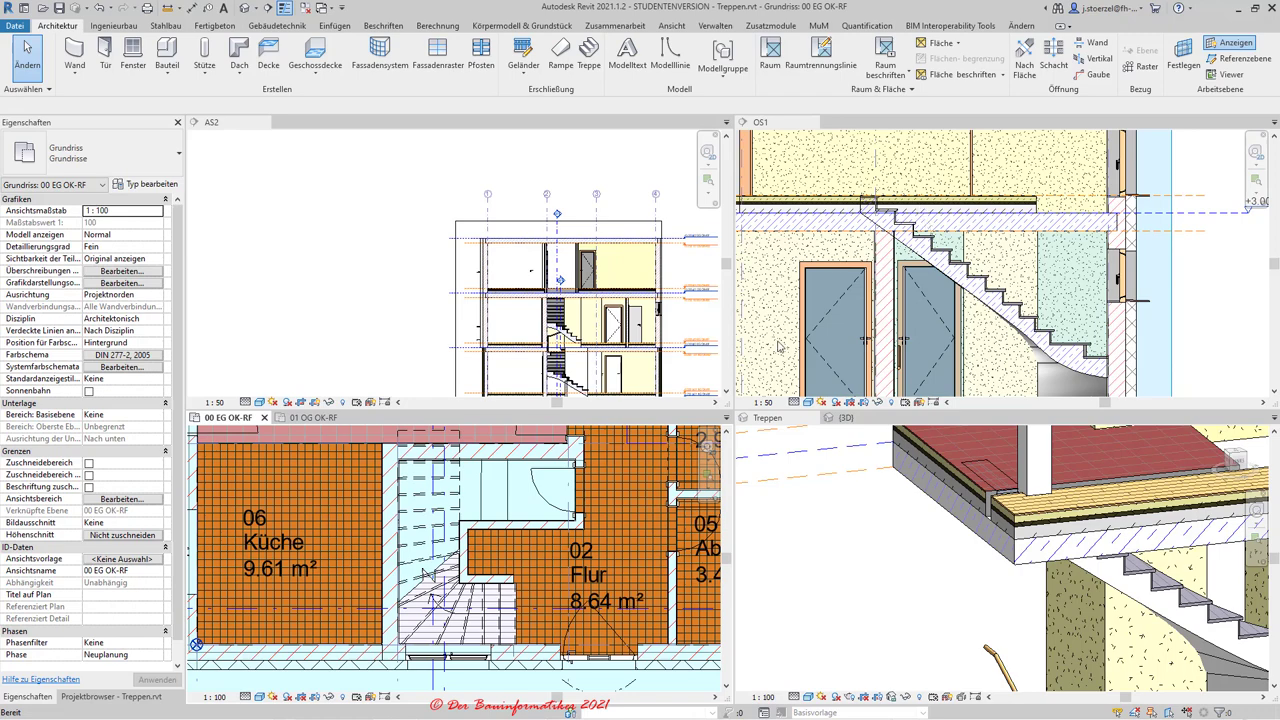
scroll(500, 540, down, 1)
scroll(500, 540, down, 2)
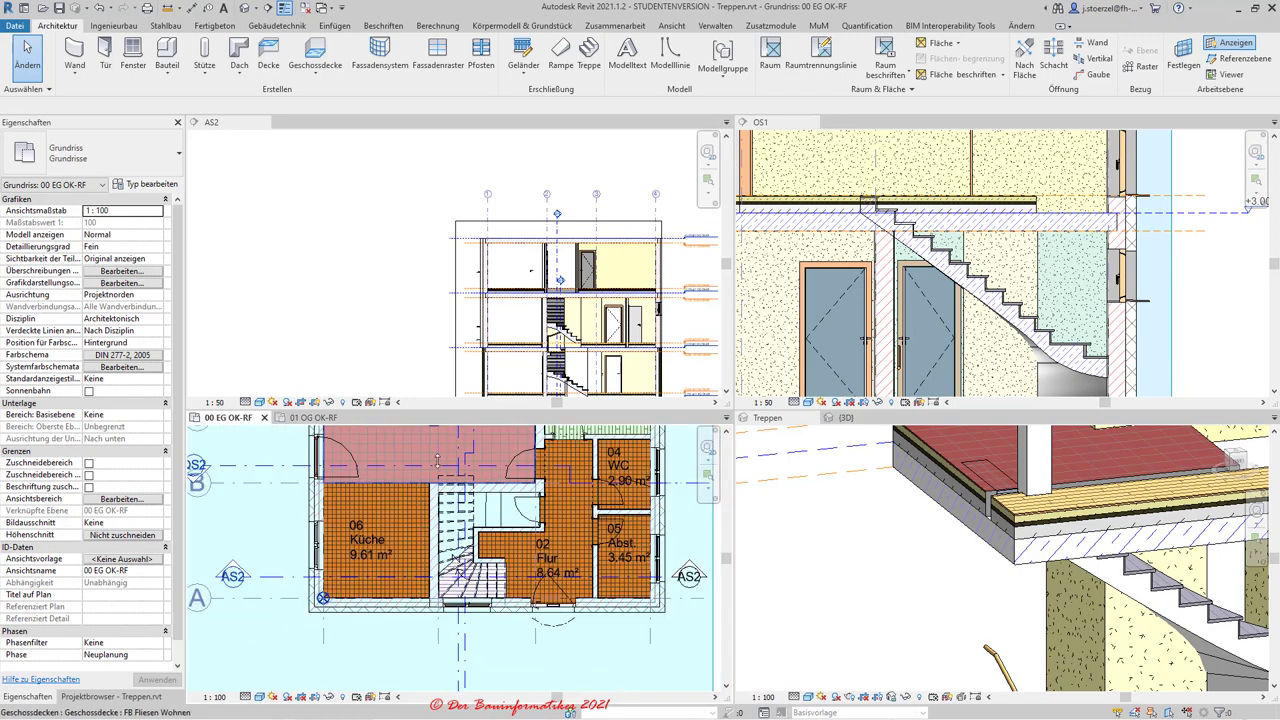
Go to the 01 OG OK-RF plan, then activate section AS2 and frame the building.
click(312, 417)
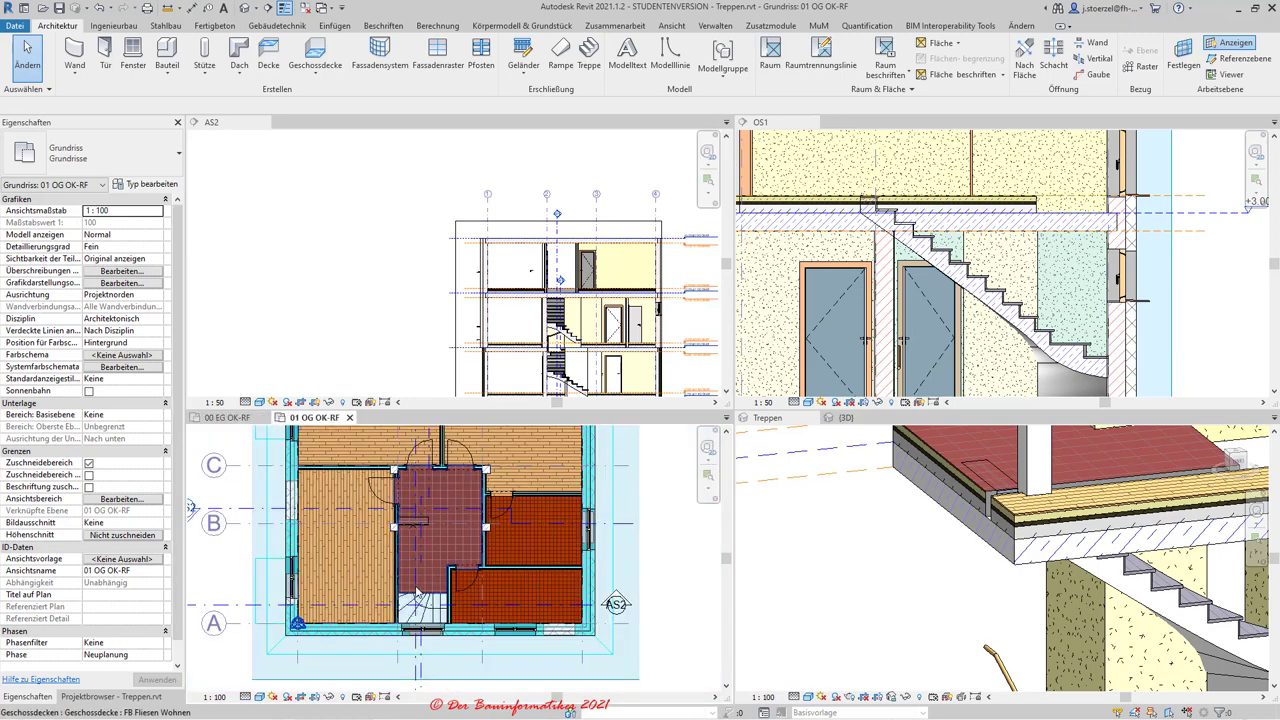
scroll(430, 598, up, 1)
scroll(430, 598, up, 1)
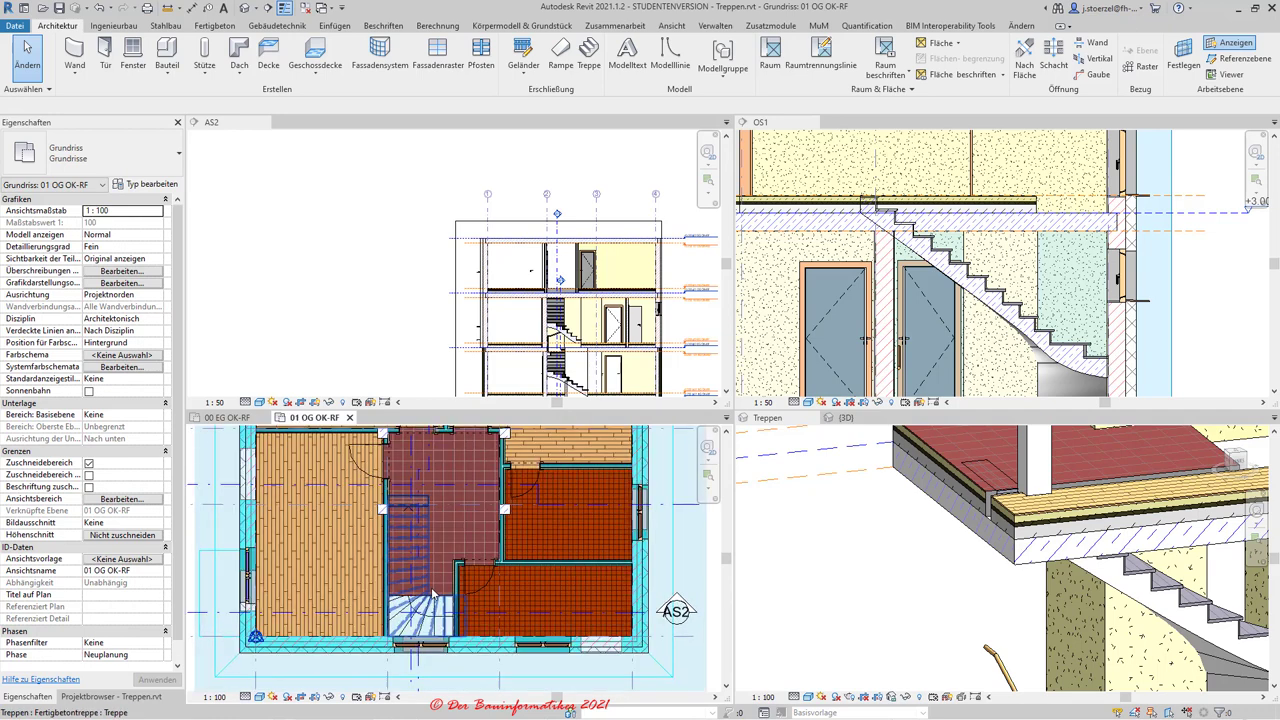
click(395, 313)
mouse_move(371, 314)
middle_down()
mouse_move(286, 264)
mouse_move(242, 284)
middle_up()
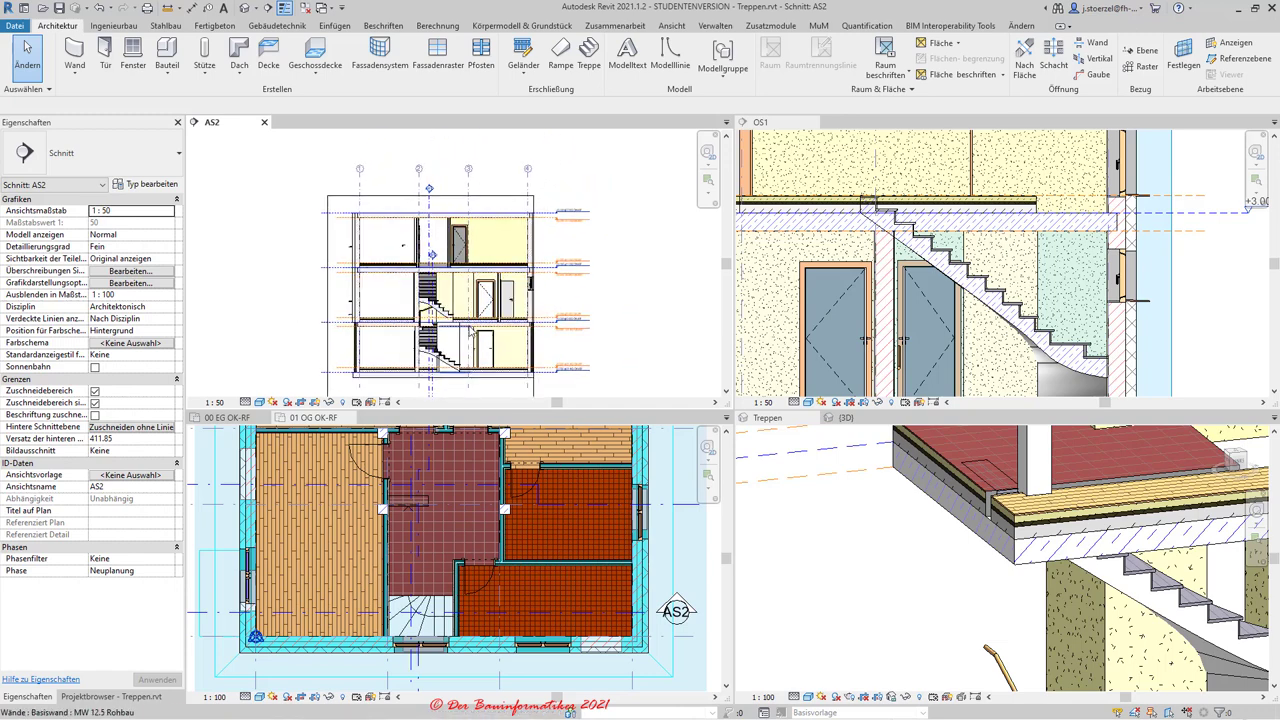
Zoom into AS2 and inspect the wall beside the stair and the OS1 section marker.
scroll(456, 330, up, 2)
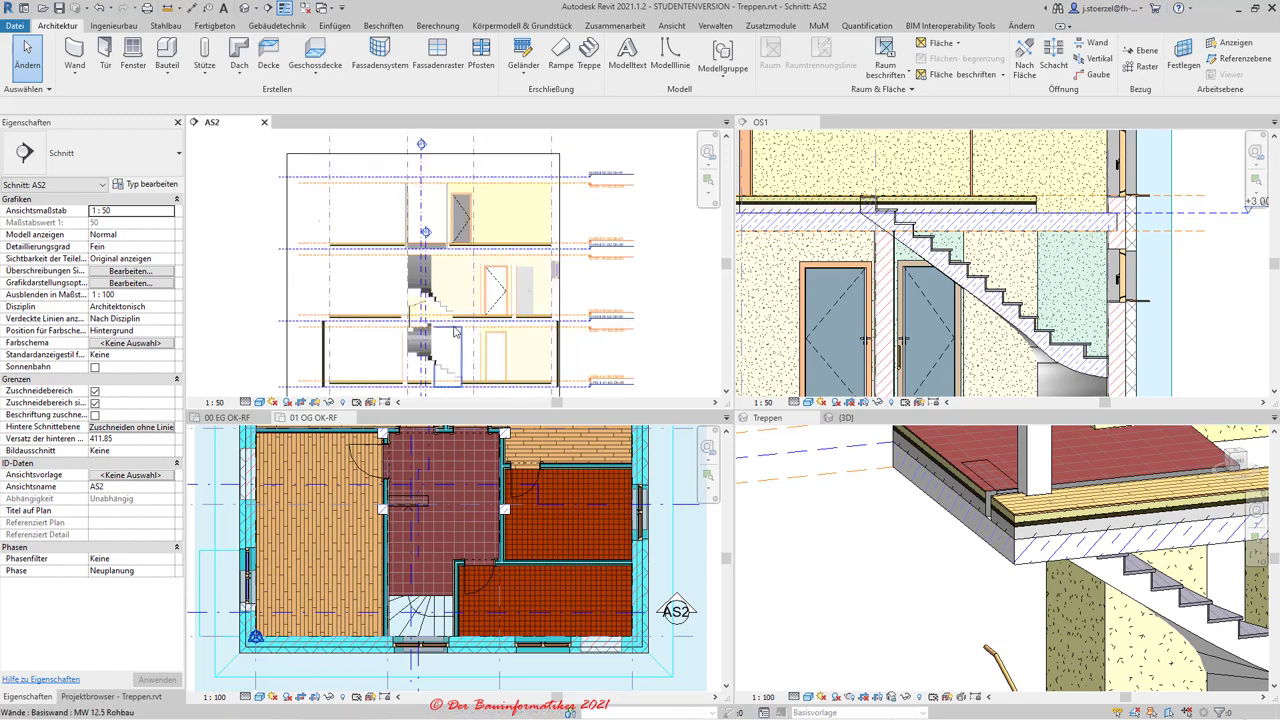
click(447, 246)
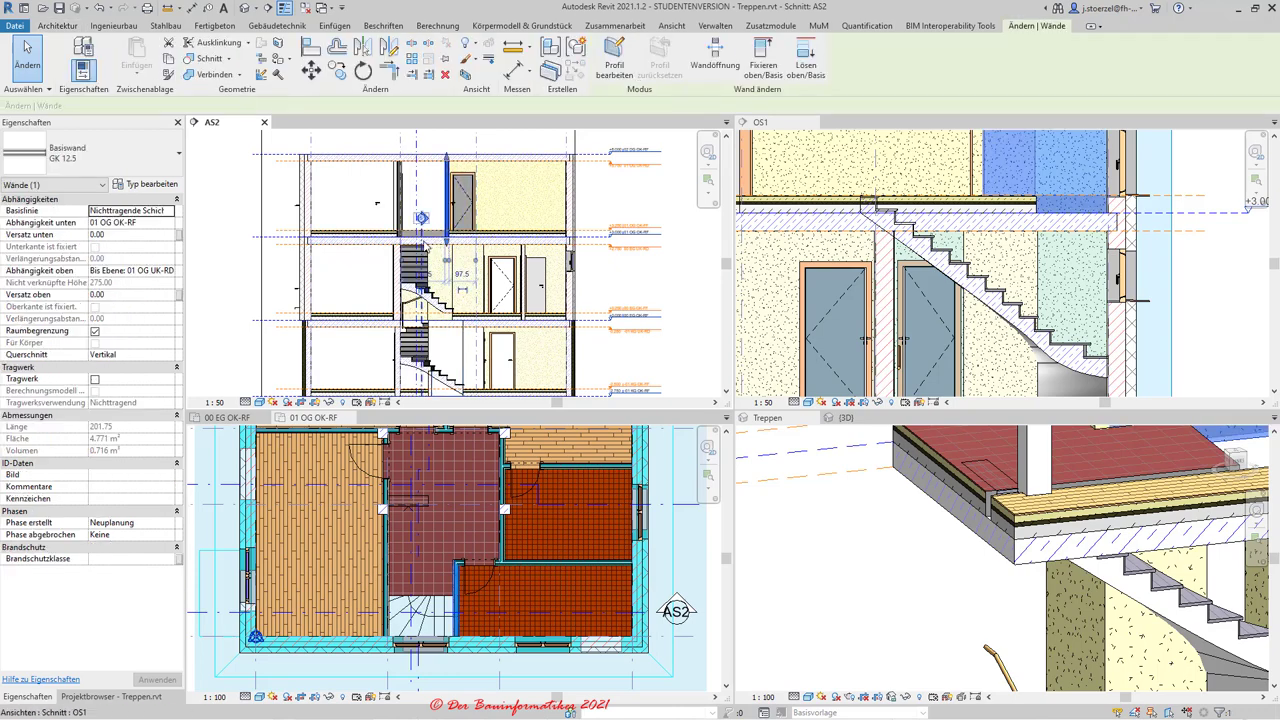
click(421, 220)
scroll(430, 260, up, 2)
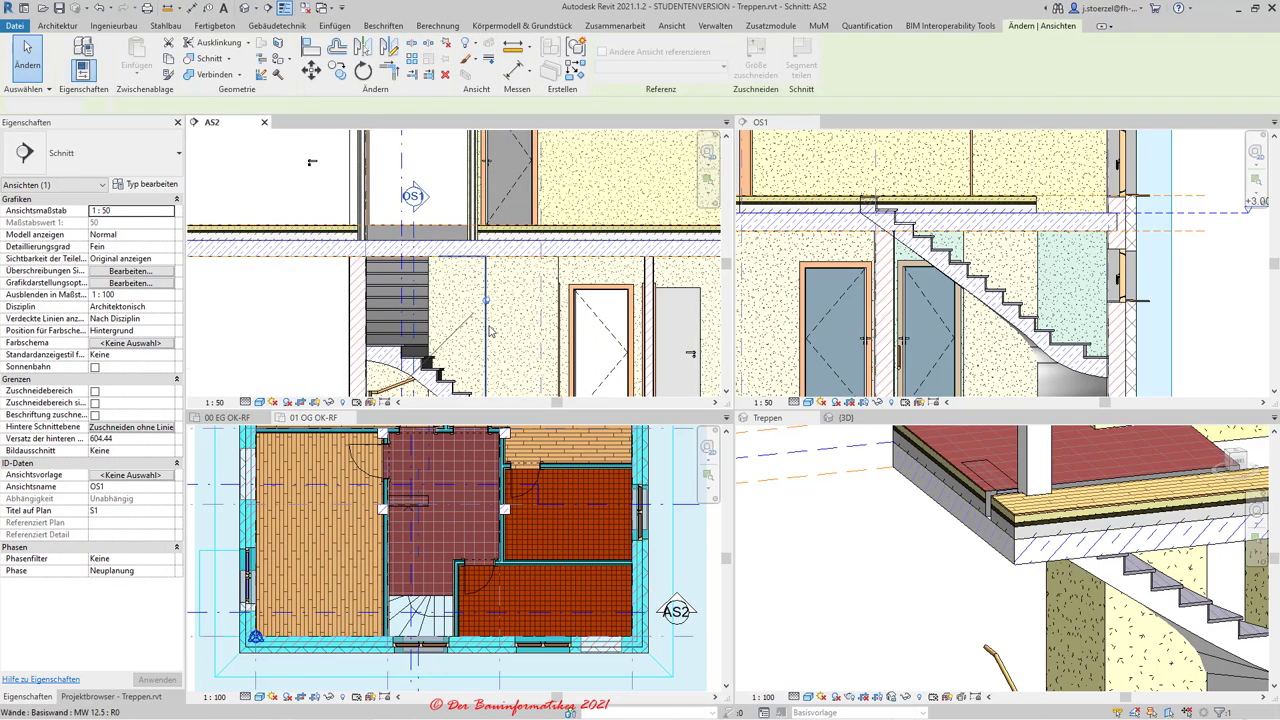
key(Escape)
Centre and zoom on the stair under the upper slab, then start a distance measurement.
scroll(455, 320, up, 2)
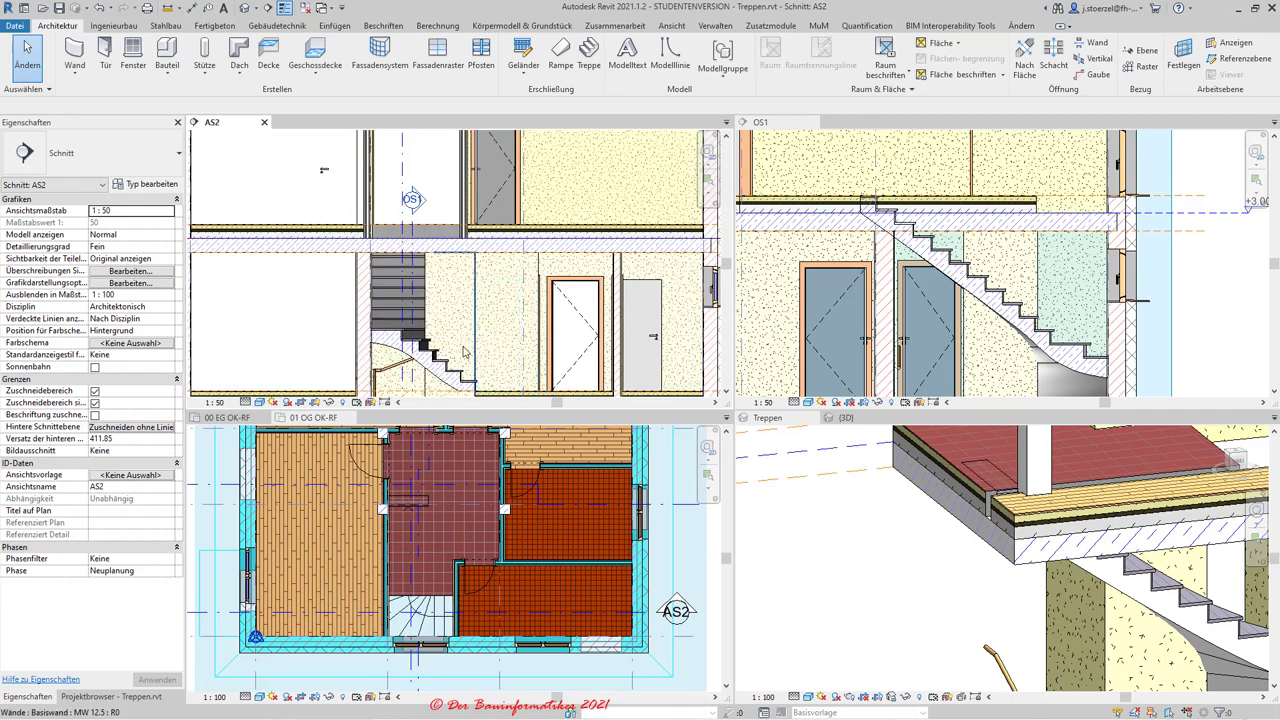
middle_drag(455, 340, 439, 332)
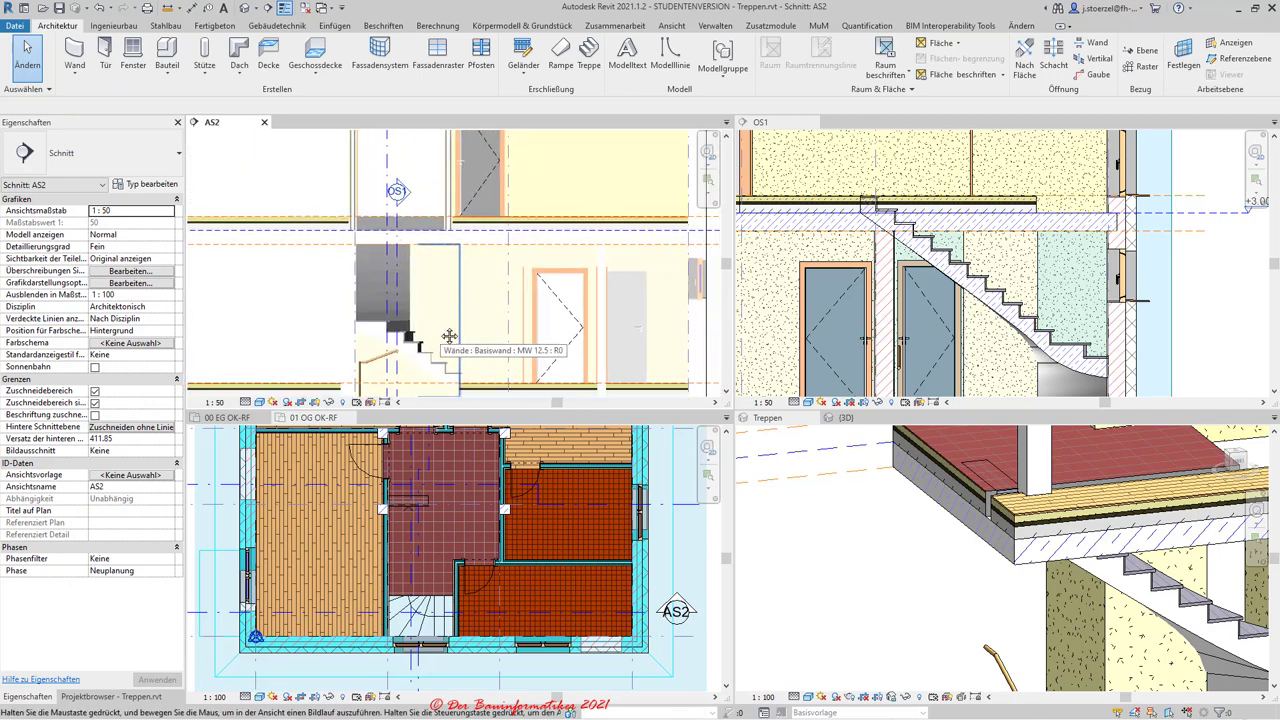
scroll(380, 290, up, 1)
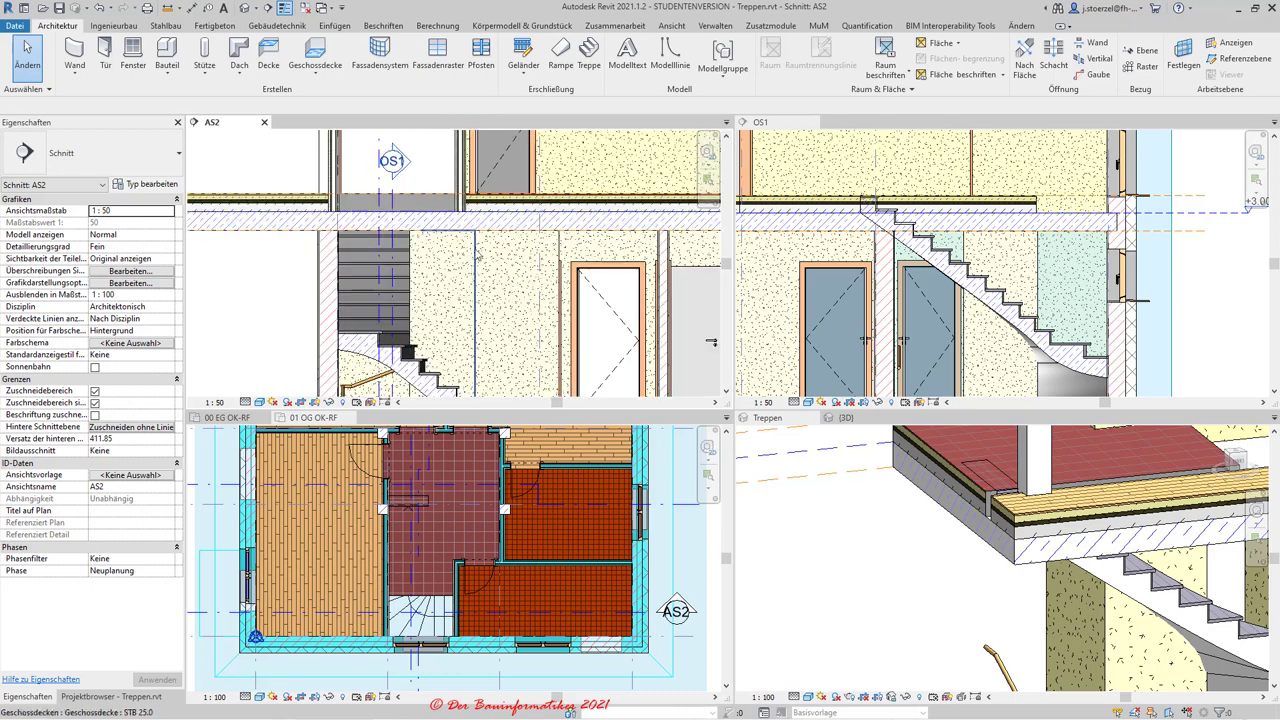
scroll(430, 260, up, 1)
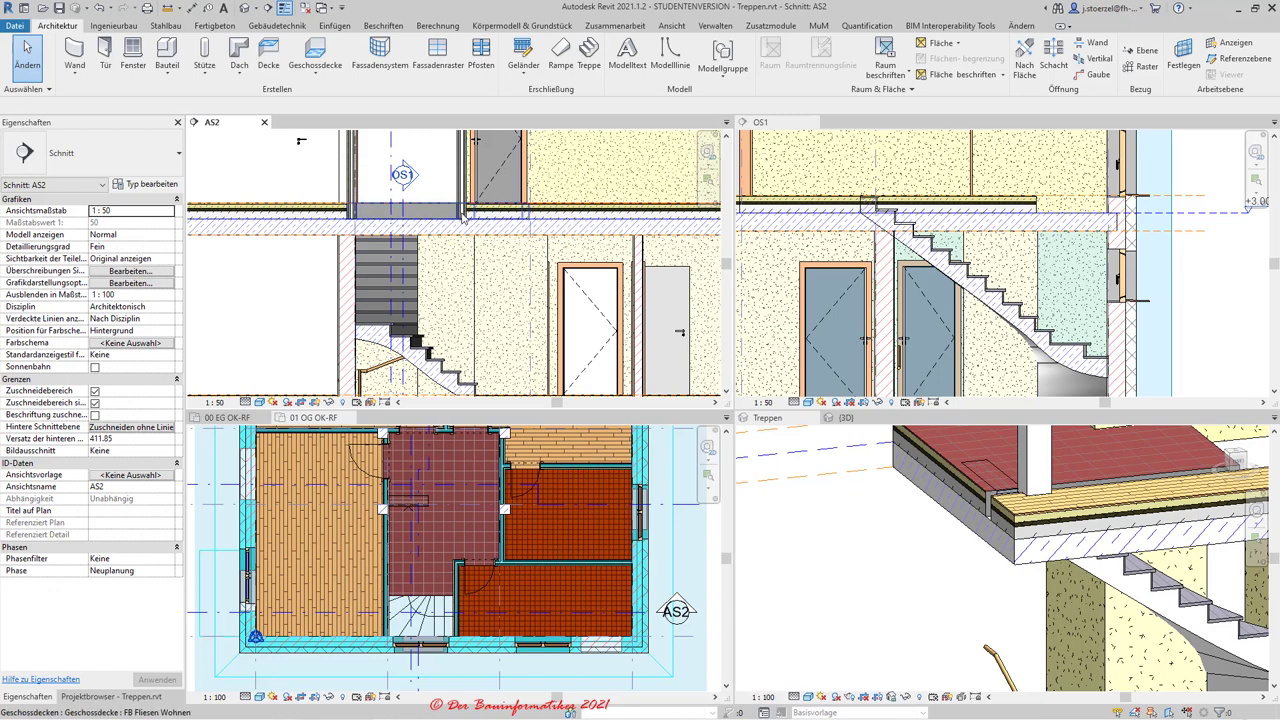
scroll(462, 218, down, 2)
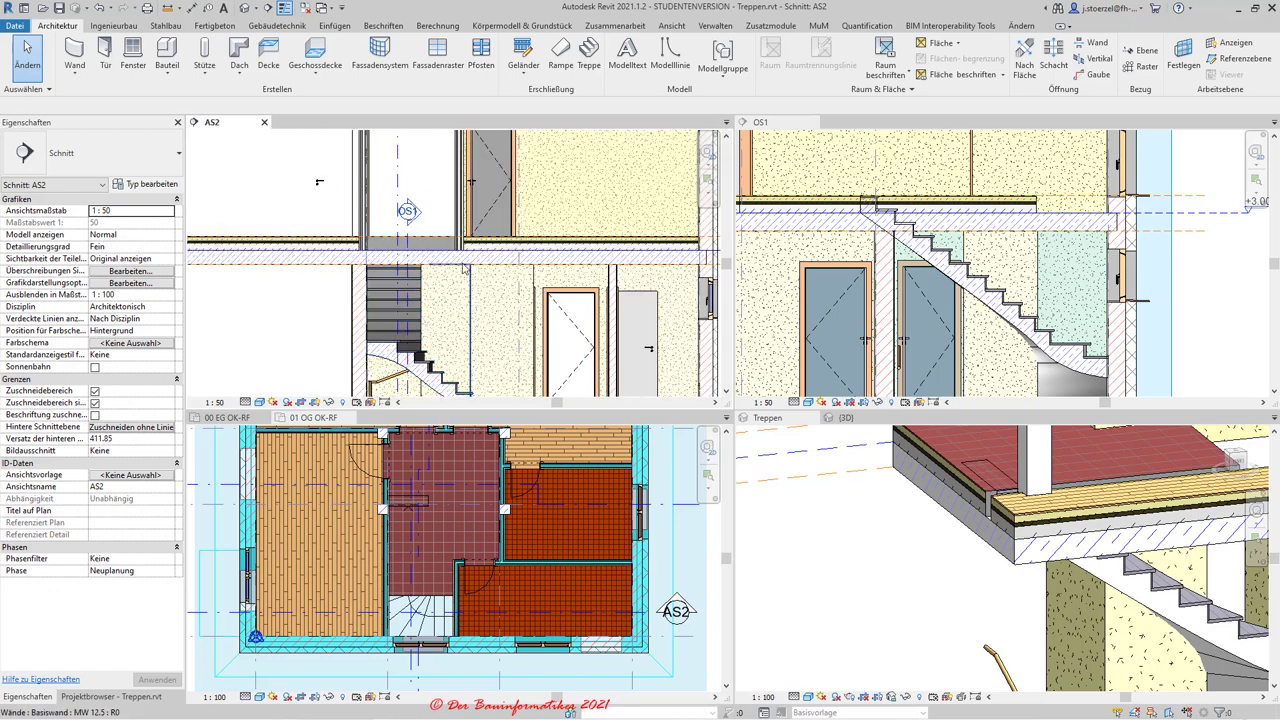
click(166, 7)
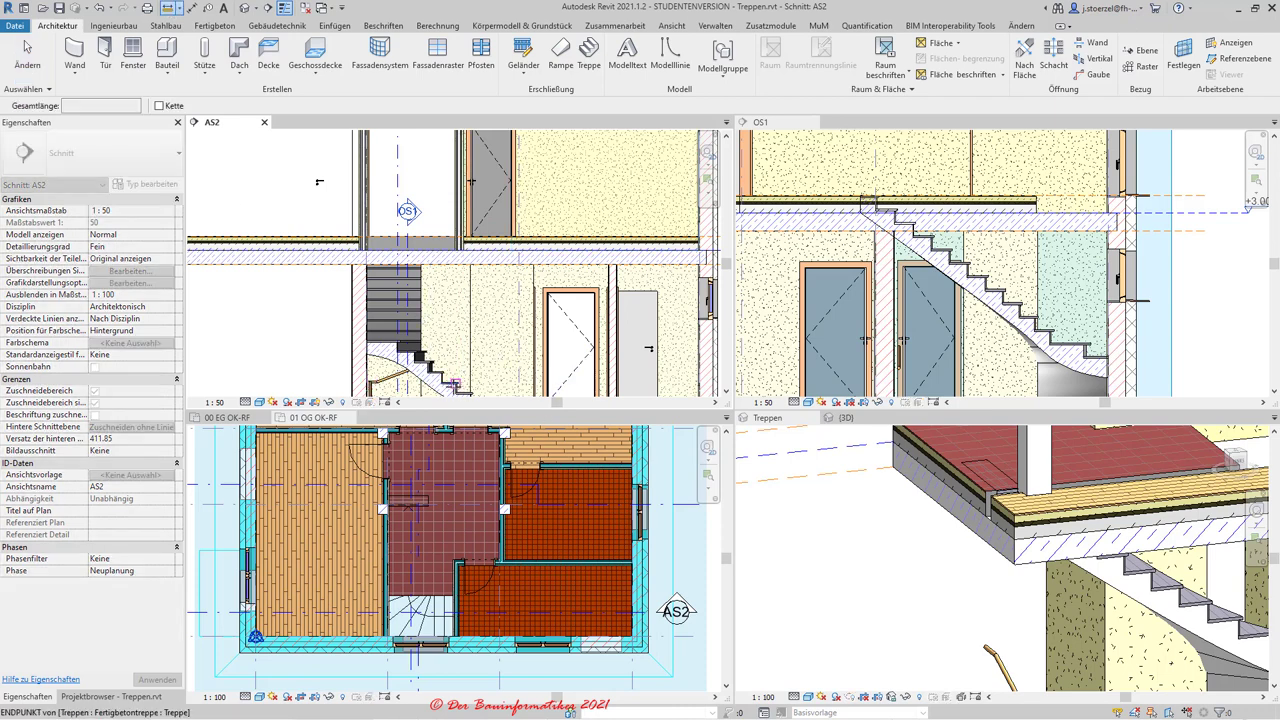
click(458, 384)
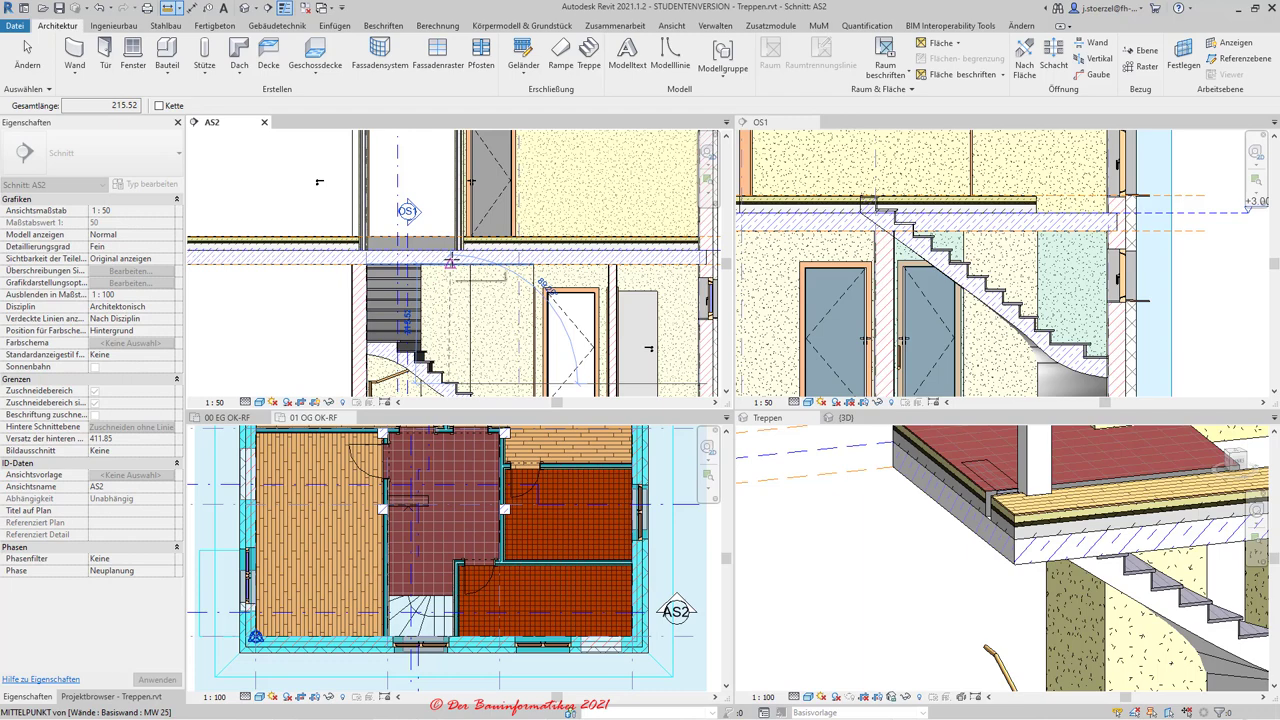
scroll(450, 262, up, 1)
scroll(445, 260, up, 1)
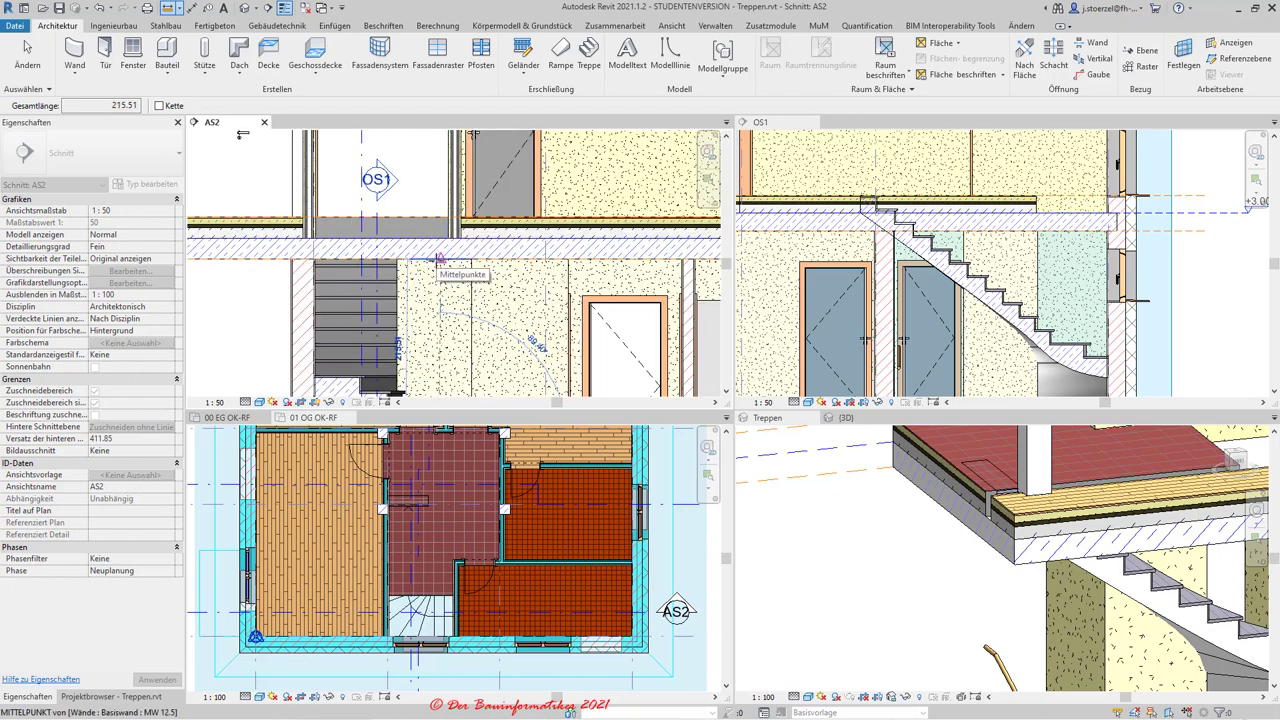
scroll(440, 260, down, 1)
scroll(443, 256, down, 1)
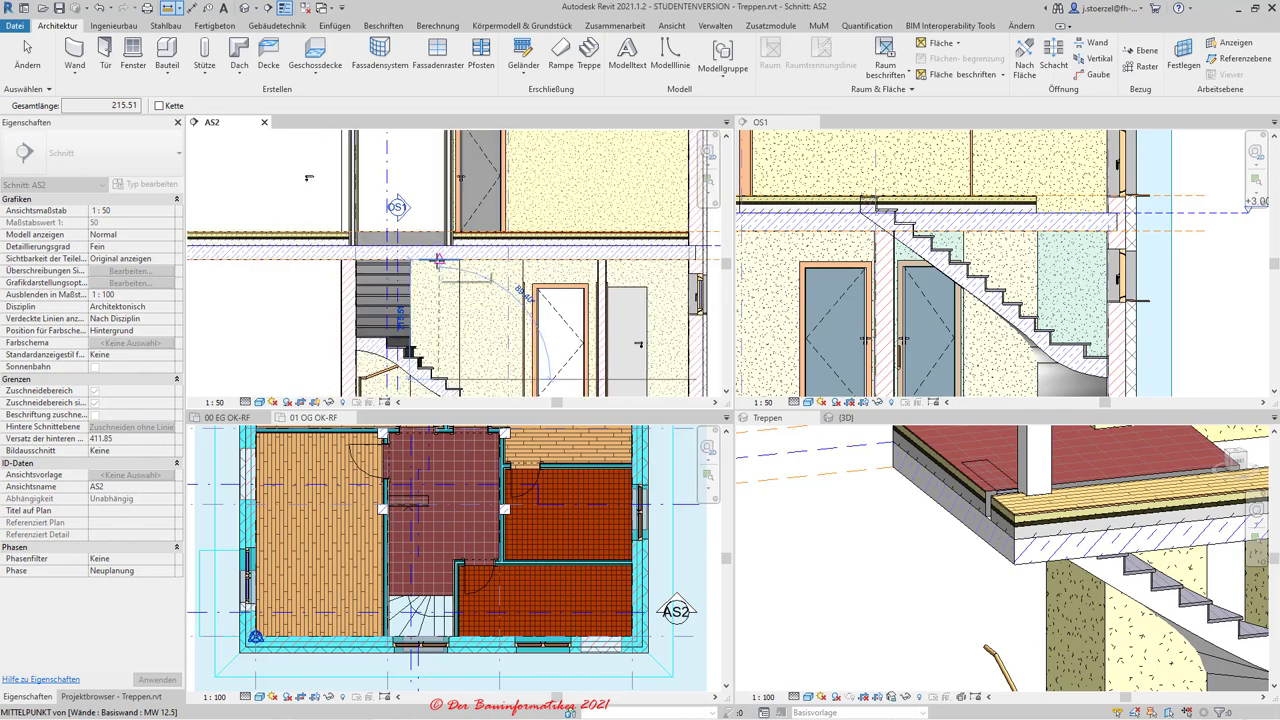
key(Escape)
key(Escape)
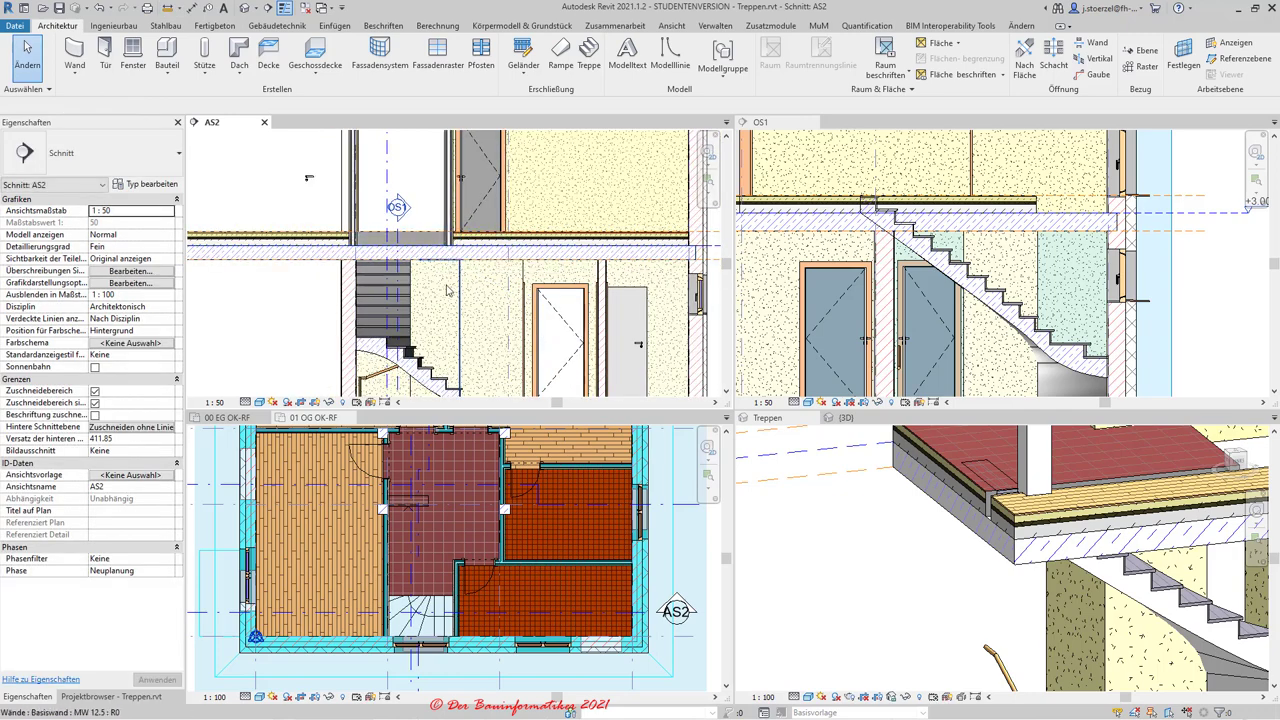
scroll(443, 256, down, 2)
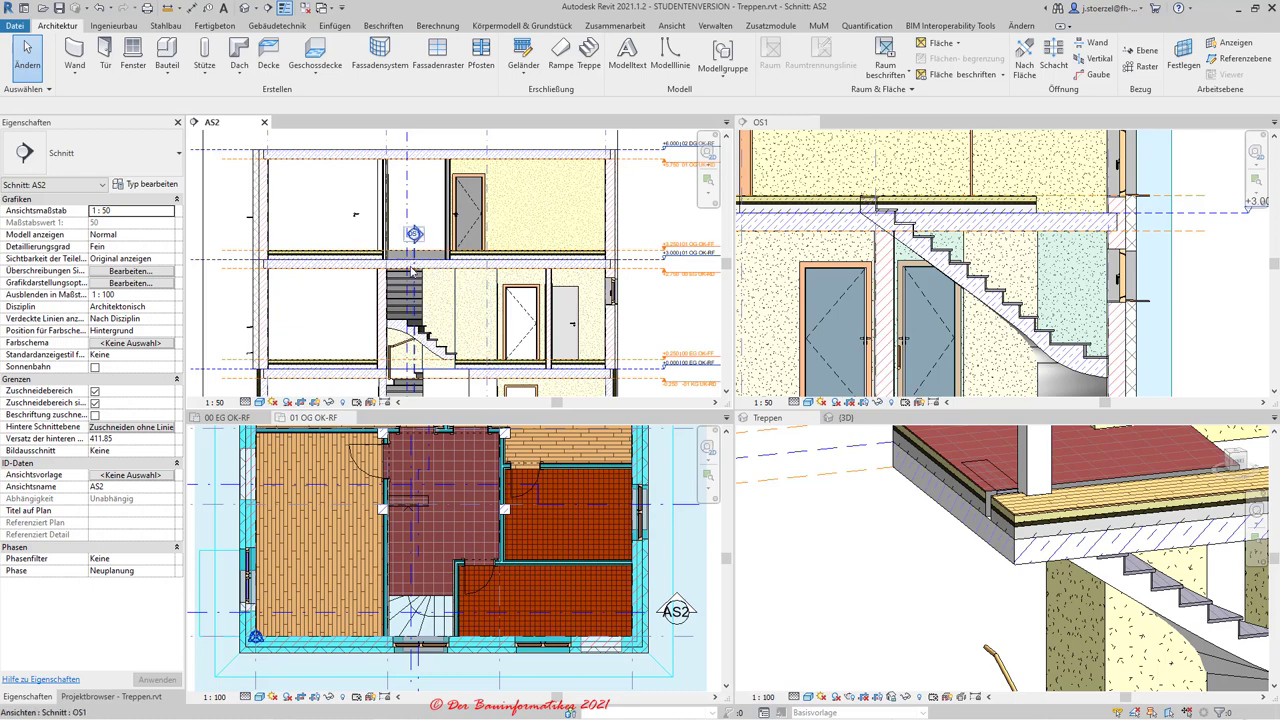
scroll(405, 271, up, 1)
scroll(392, 271, up, 1)
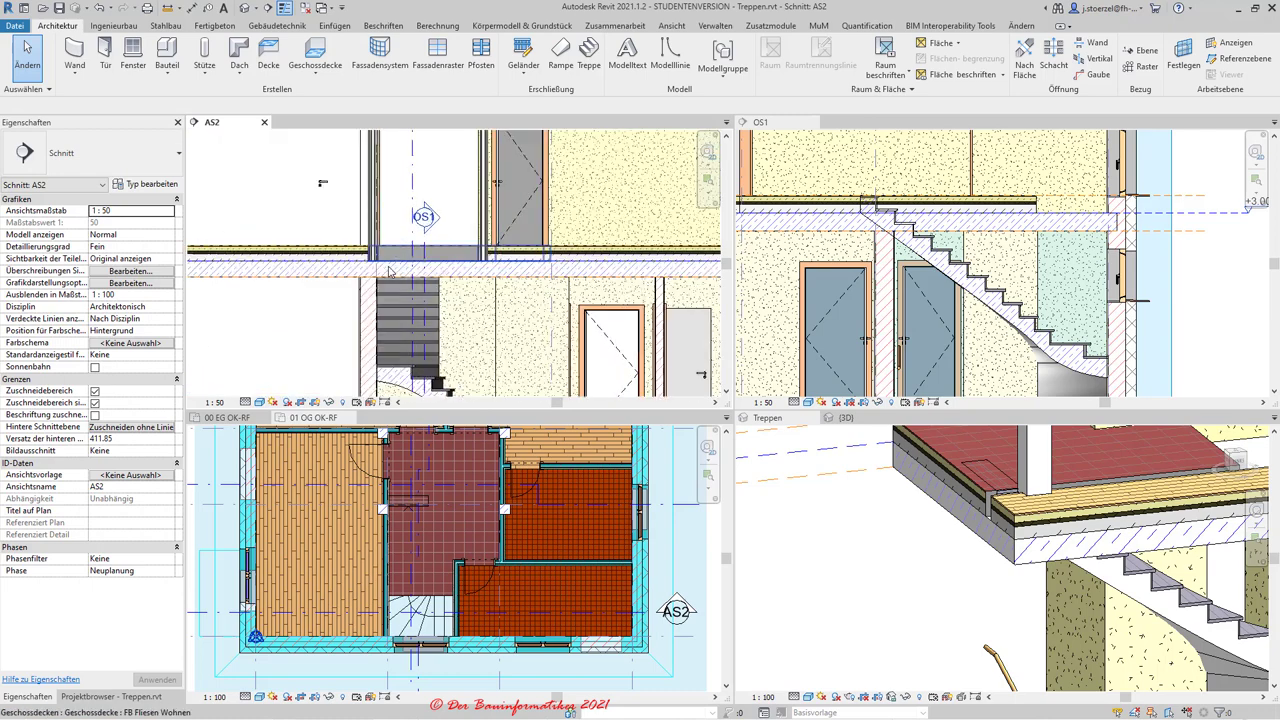
Select the STB 25.0 upper floor slab and open its boundary sketch on 01 OG OK-RF.
click(390, 271)
scroll(458, 318, down, 1)
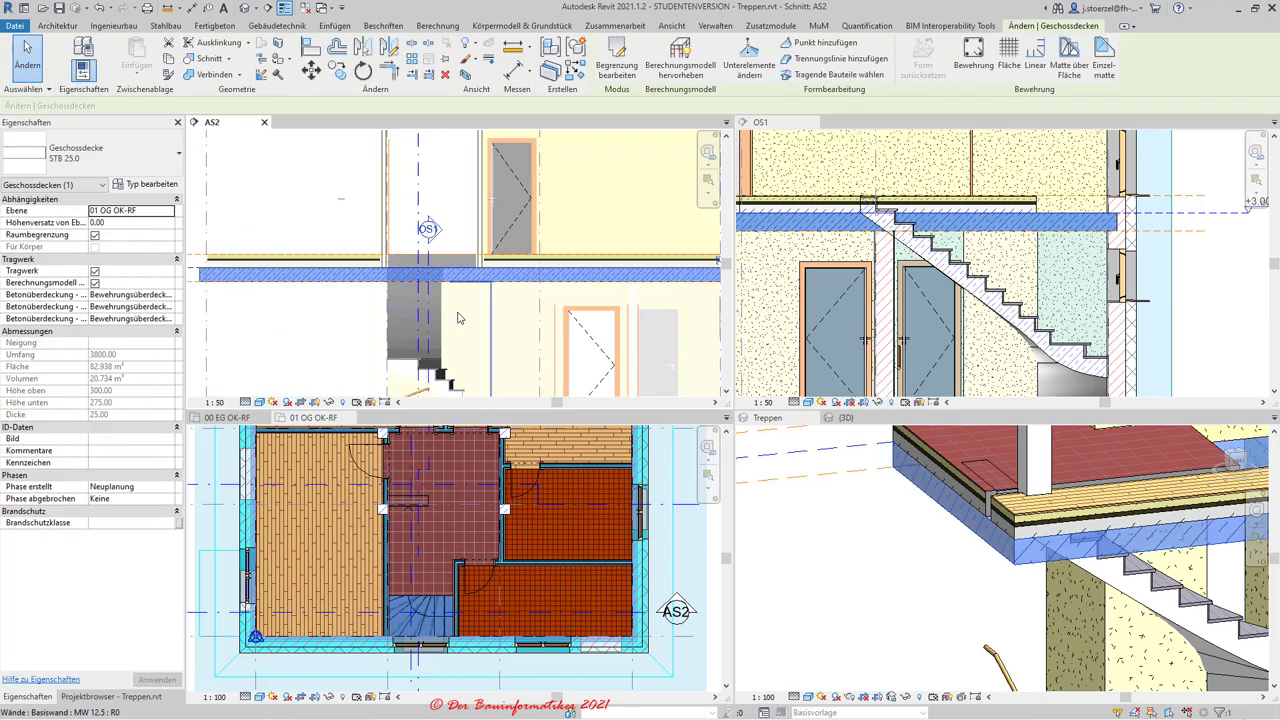
scroll(458, 318, down, 2)
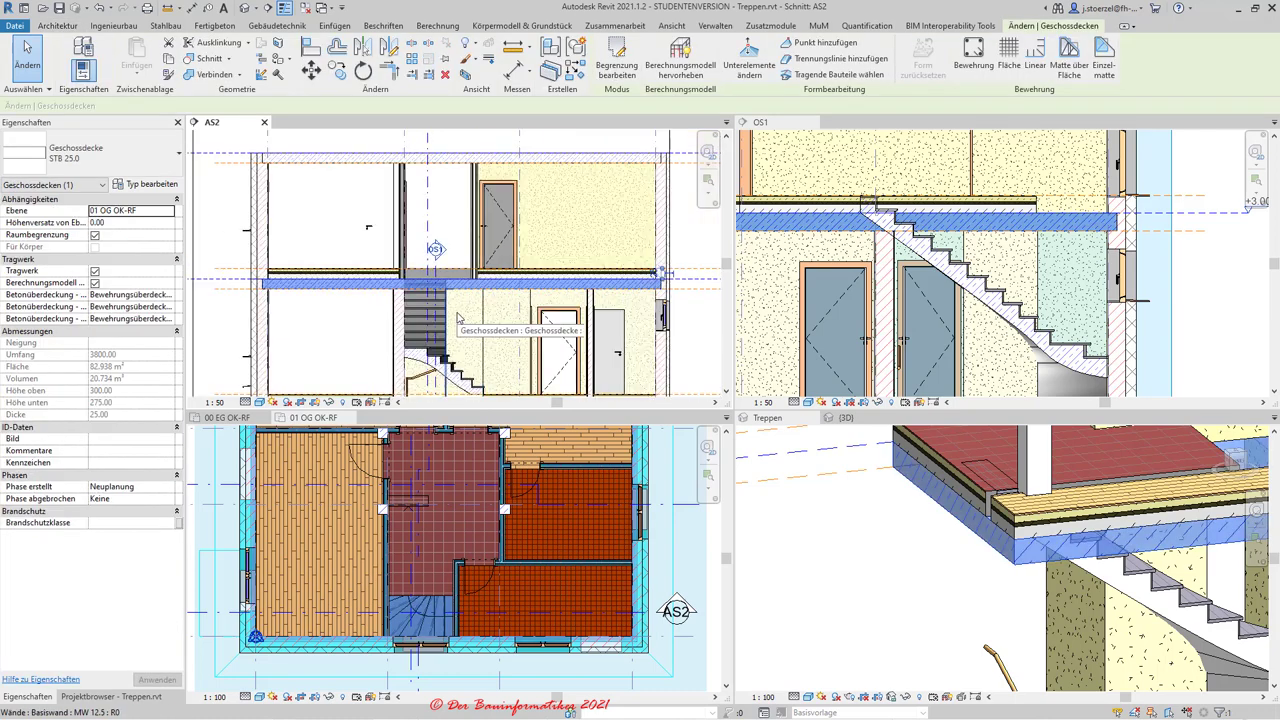
click(316, 420)
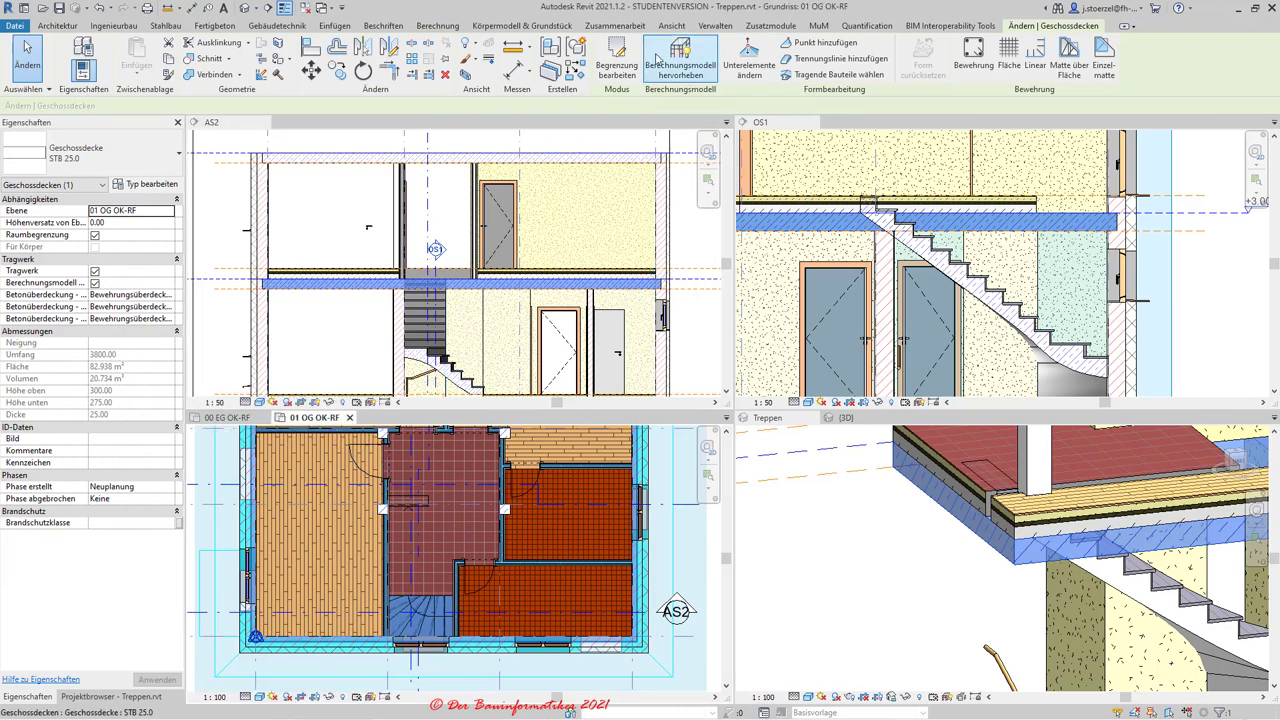
click(616, 55)
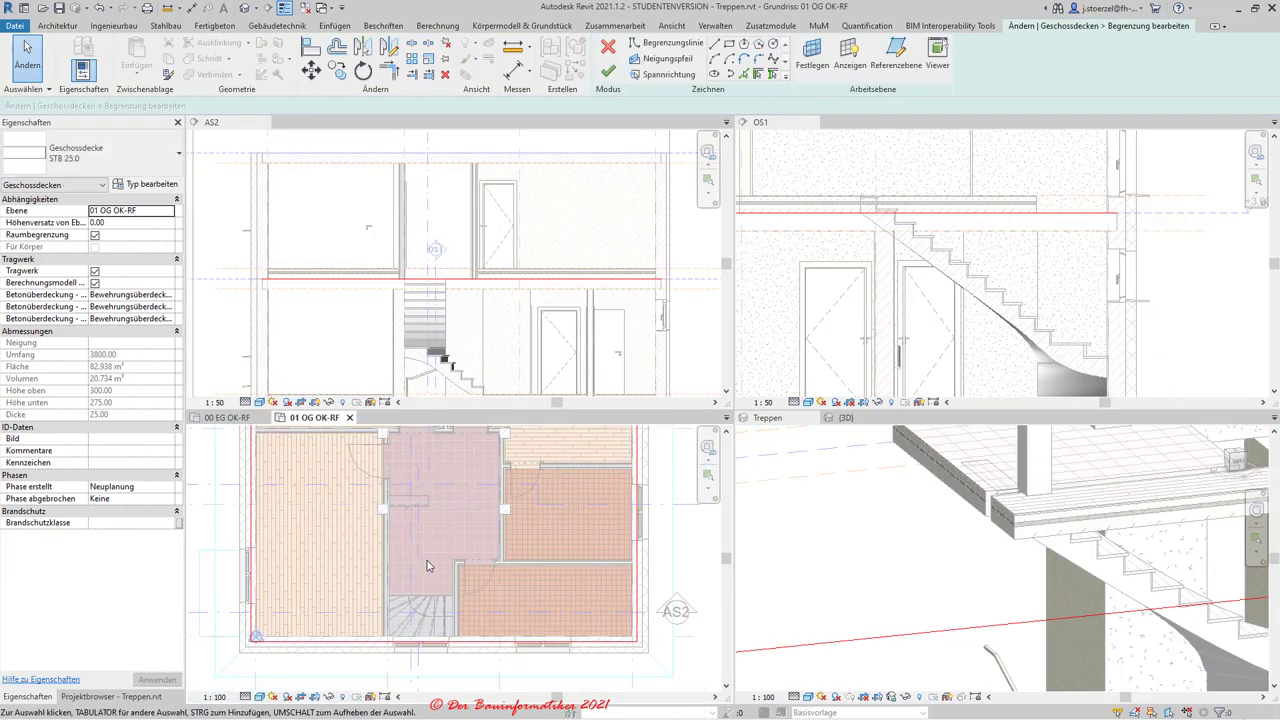
scroll(427, 566, up, 2)
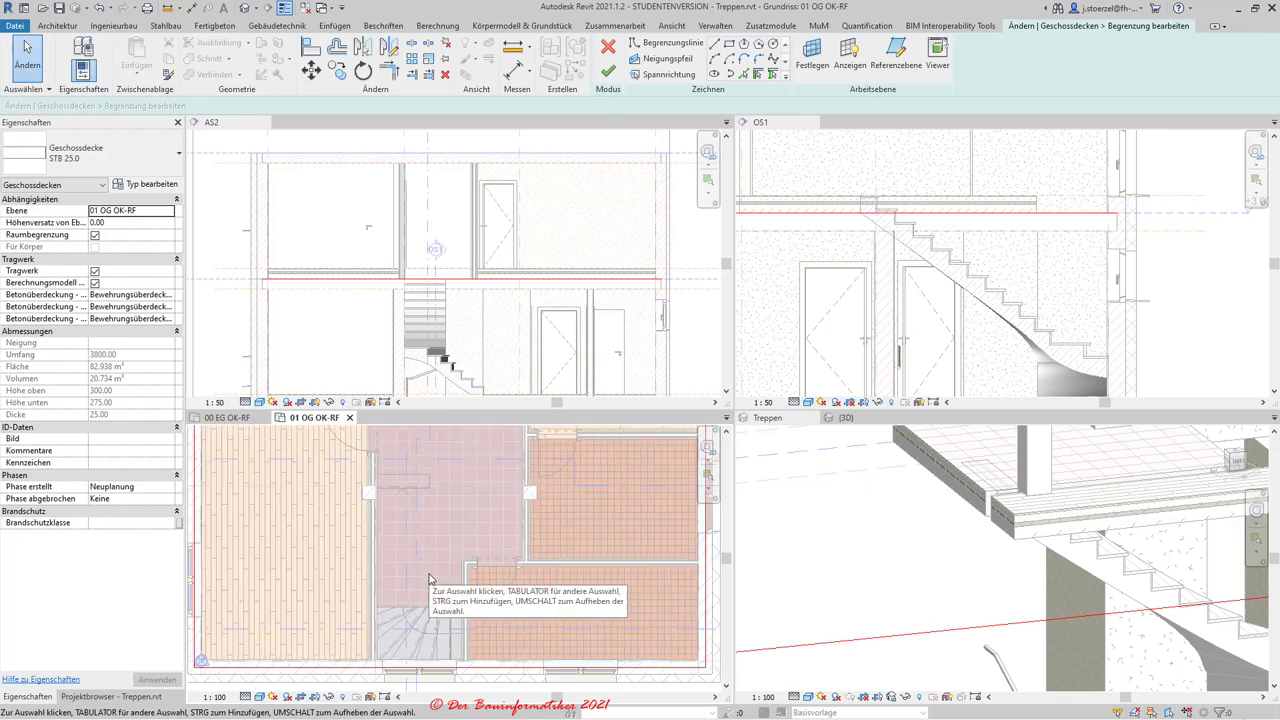
scroll(424, 570, up, 1)
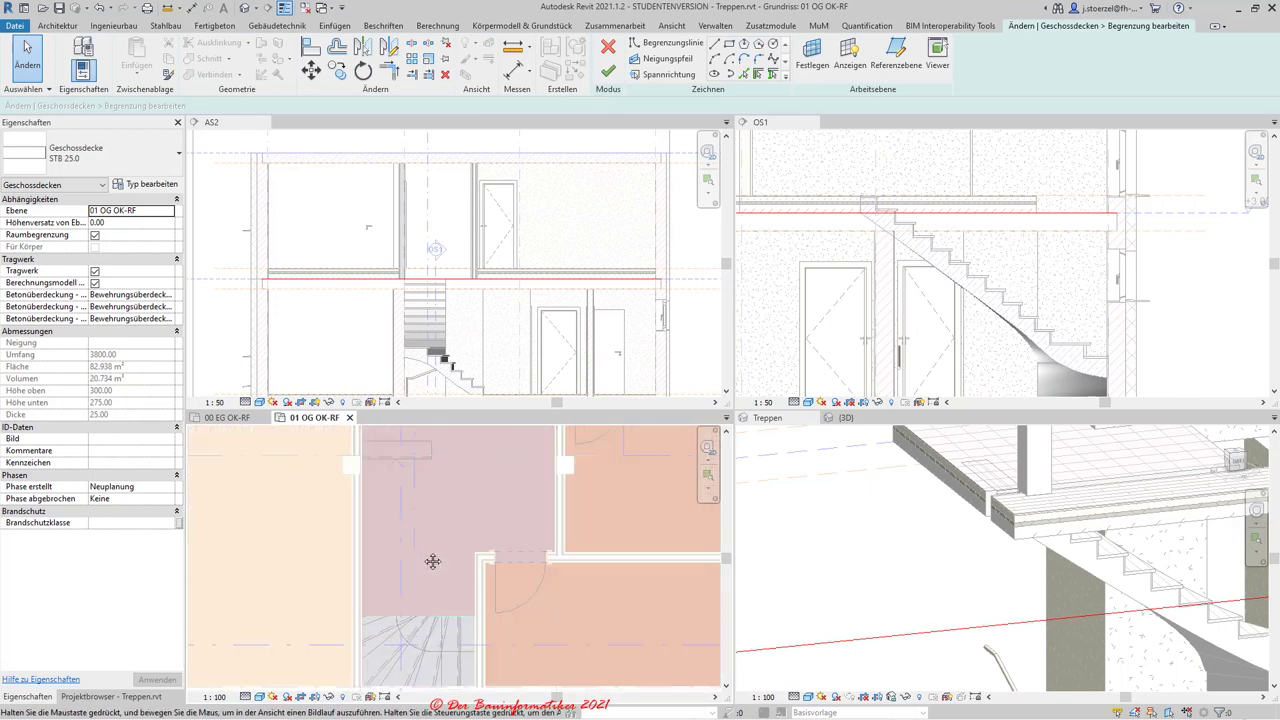
scroll(435, 555, down, 1)
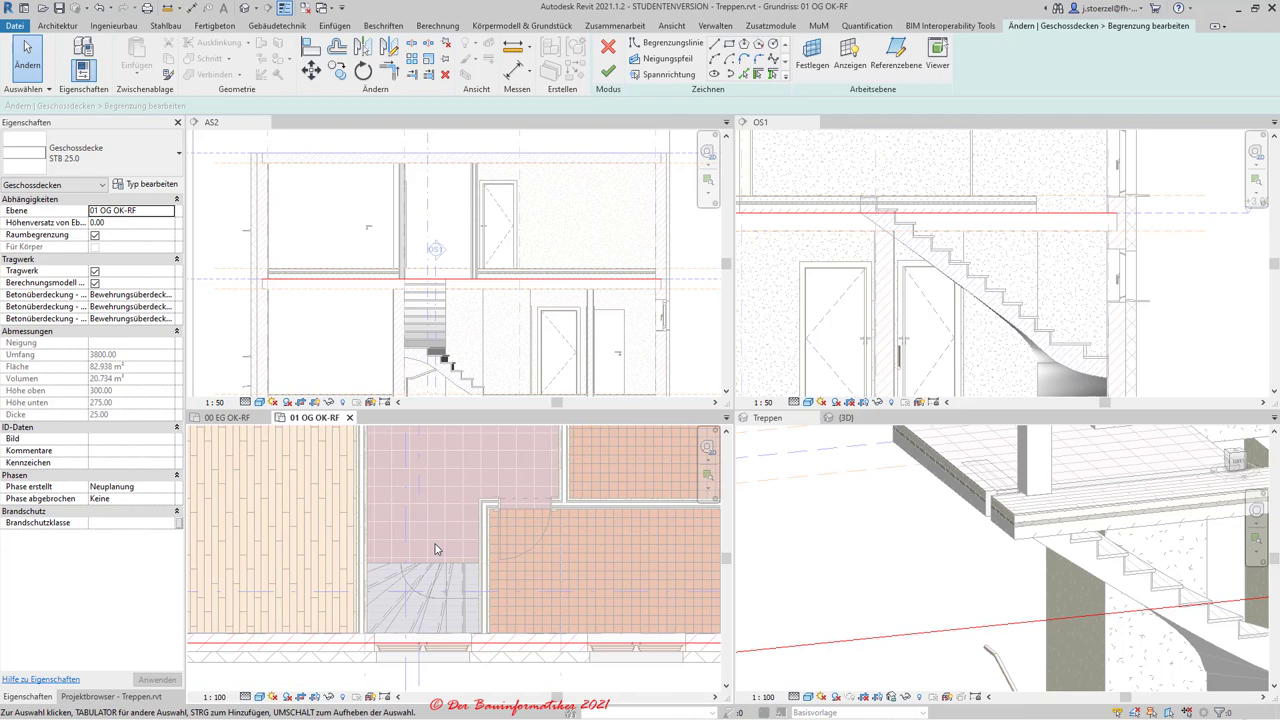
scroll(438, 548, down, 1)
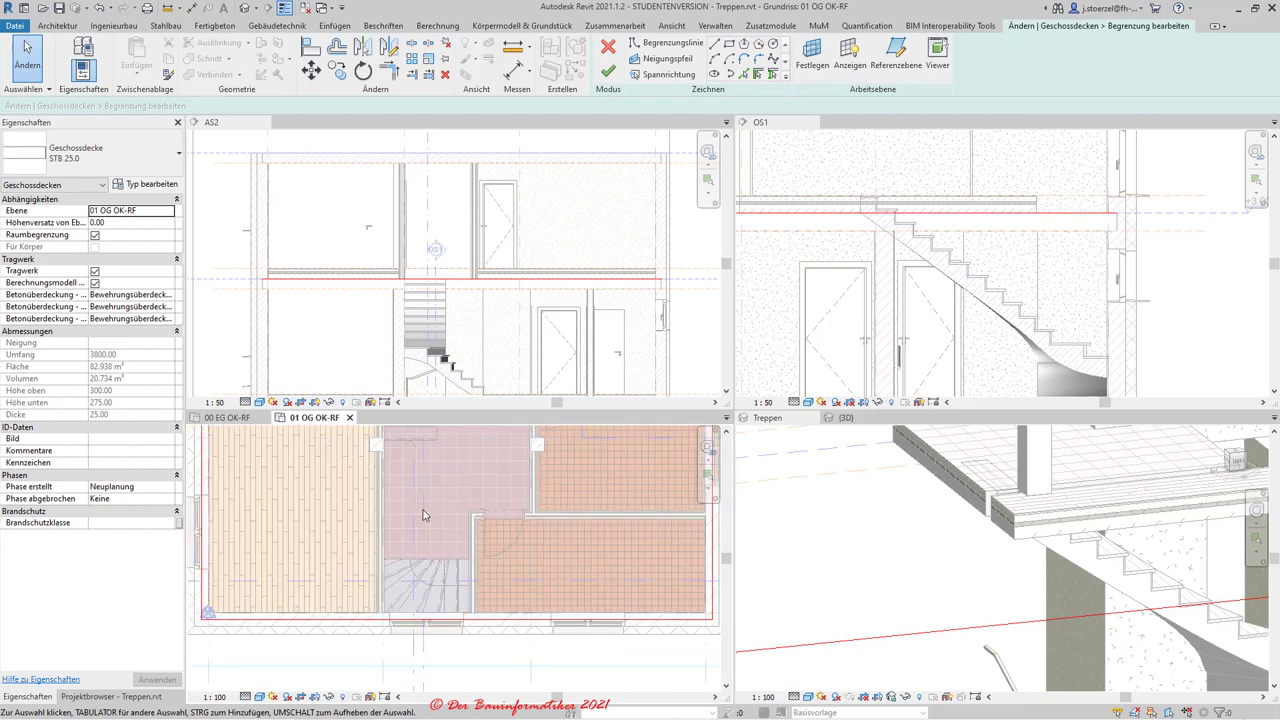
Show the 00 EG OK-RF plan and choose Pick Lines to trace the stair hall.
click(227, 417)
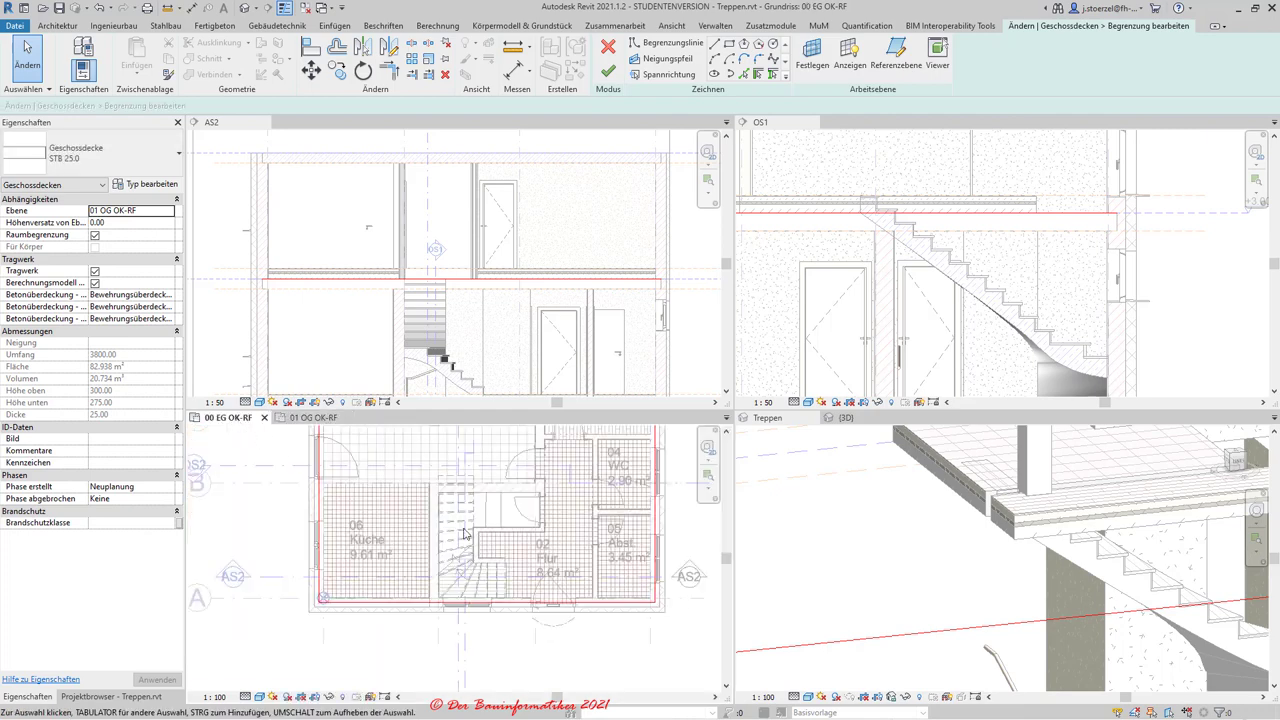
scroll(500, 528, up, 2)
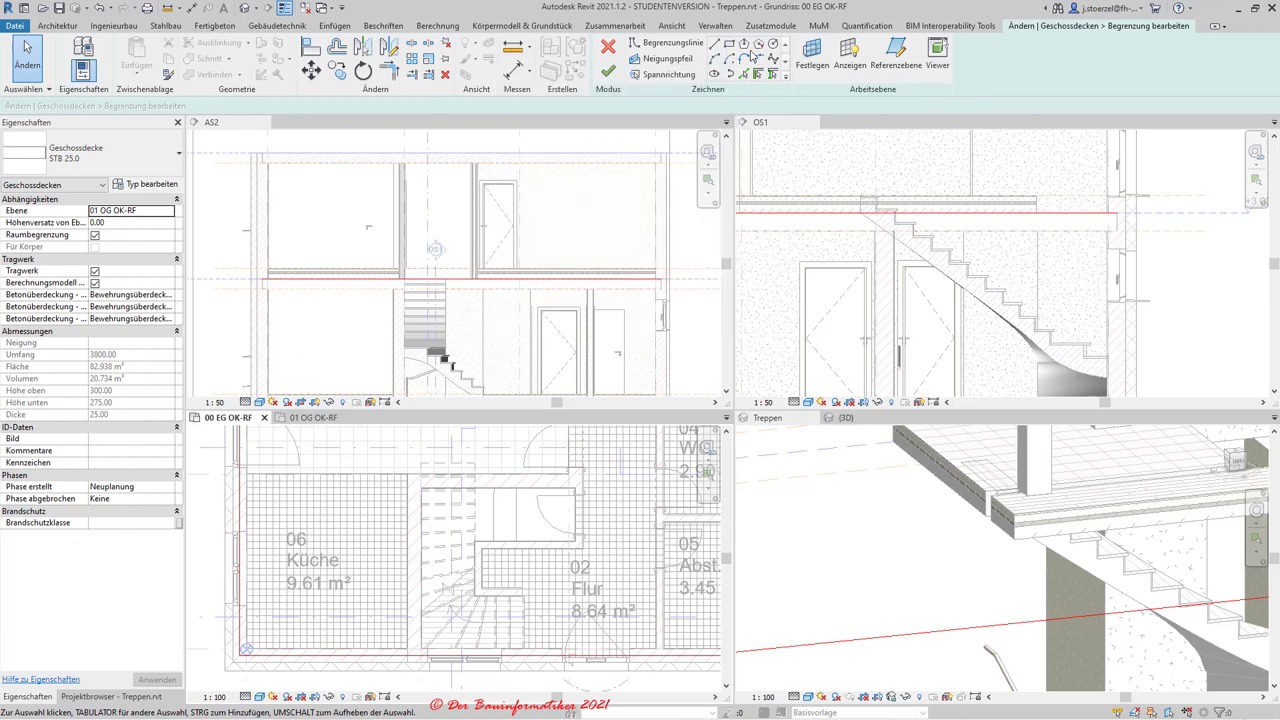
click(743, 76)
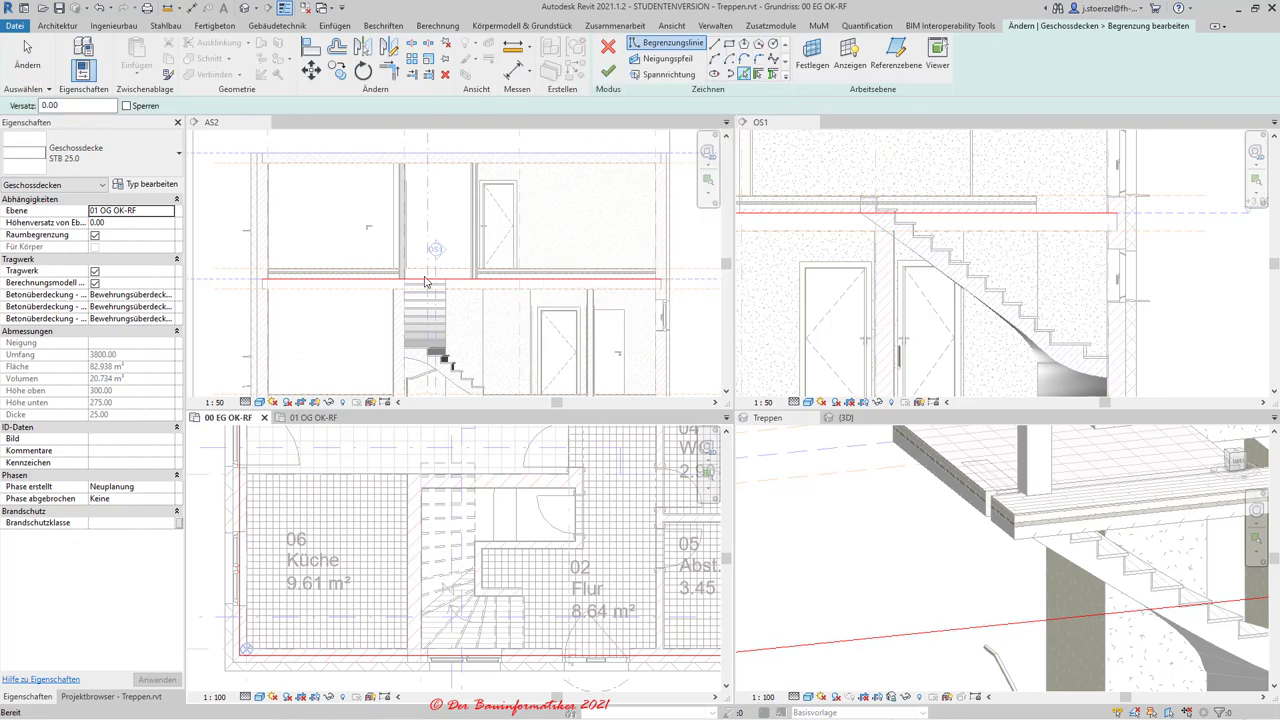
On 01 OG OK-RF, zoom into the stair hall and pick its edges as slab boundary lines.
click(313, 417)
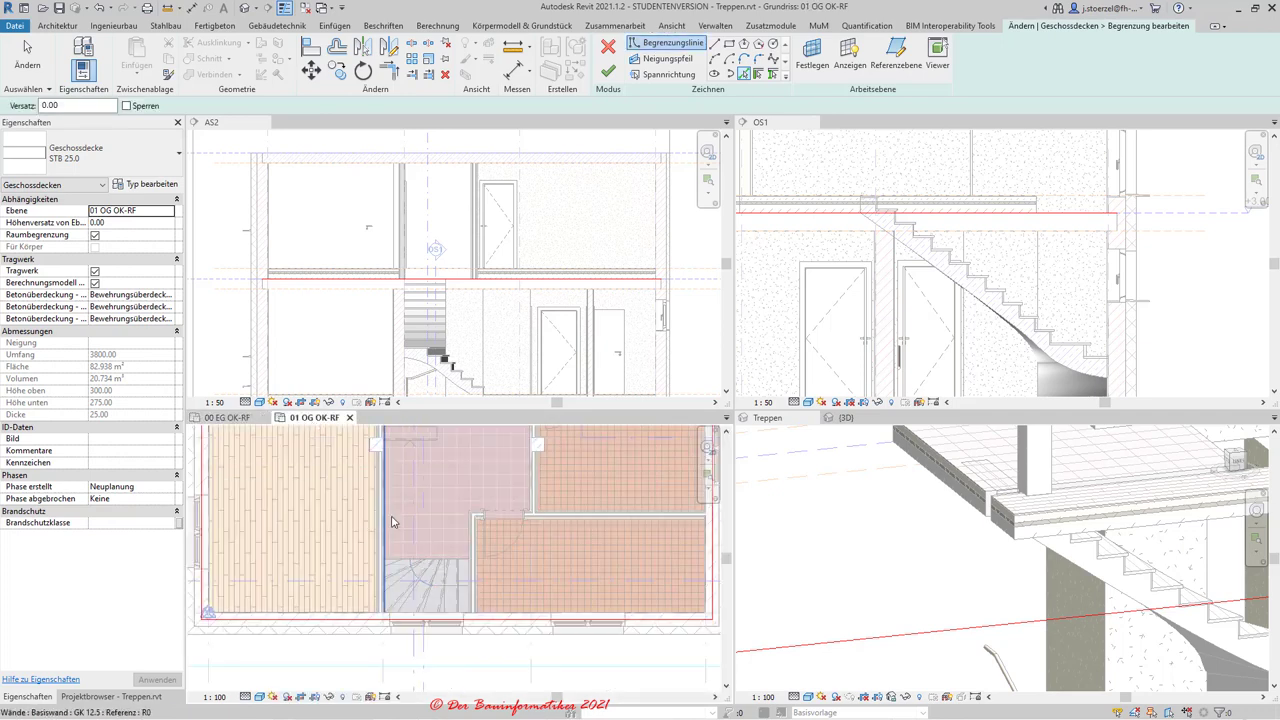
scroll(405, 543, down, 1)
scroll(405, 543, down, 2)
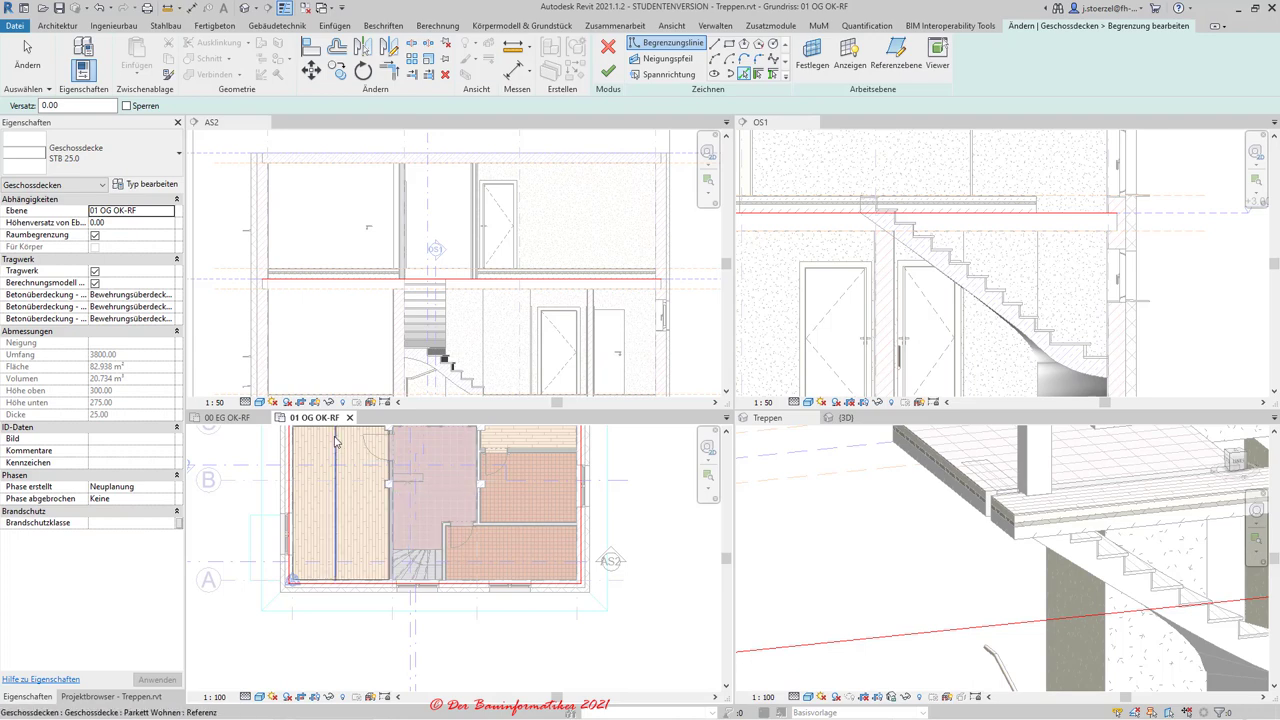
scroll(405, 520, up, 2)
scroll(402, 532, up, 1)
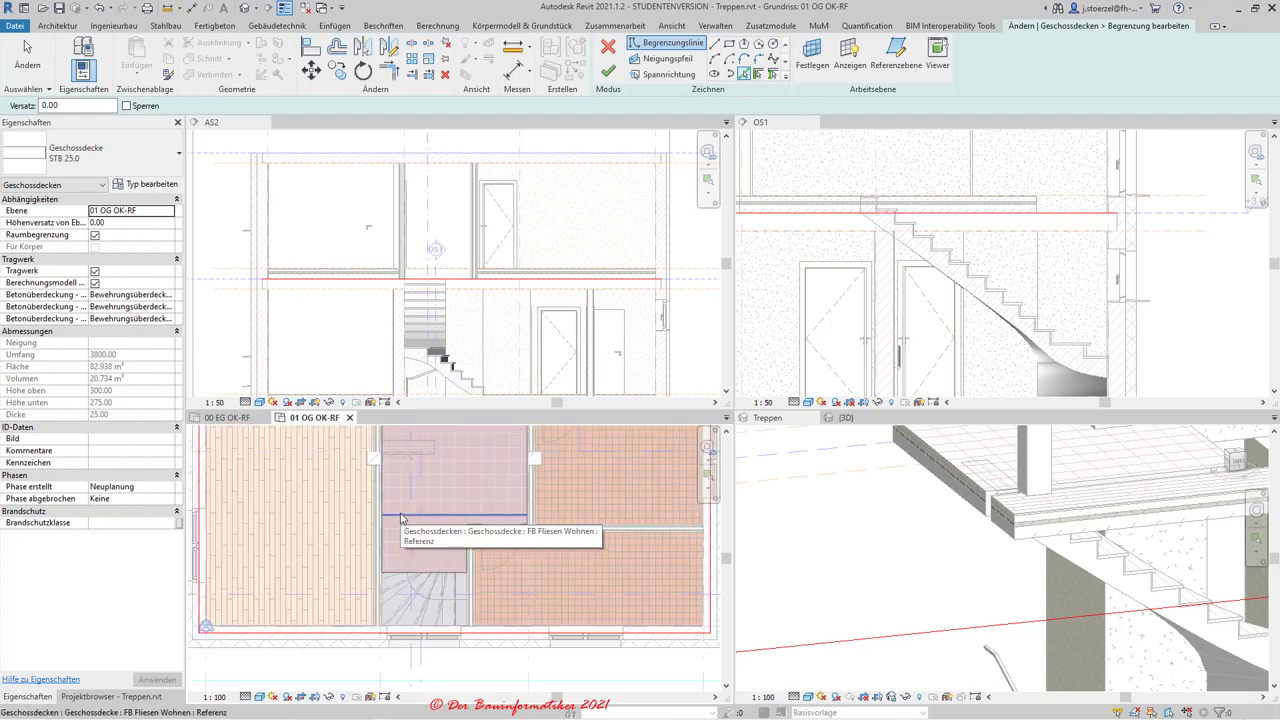
scroll(389, 539, up, 1)
scroll(389, 539, up, 1)
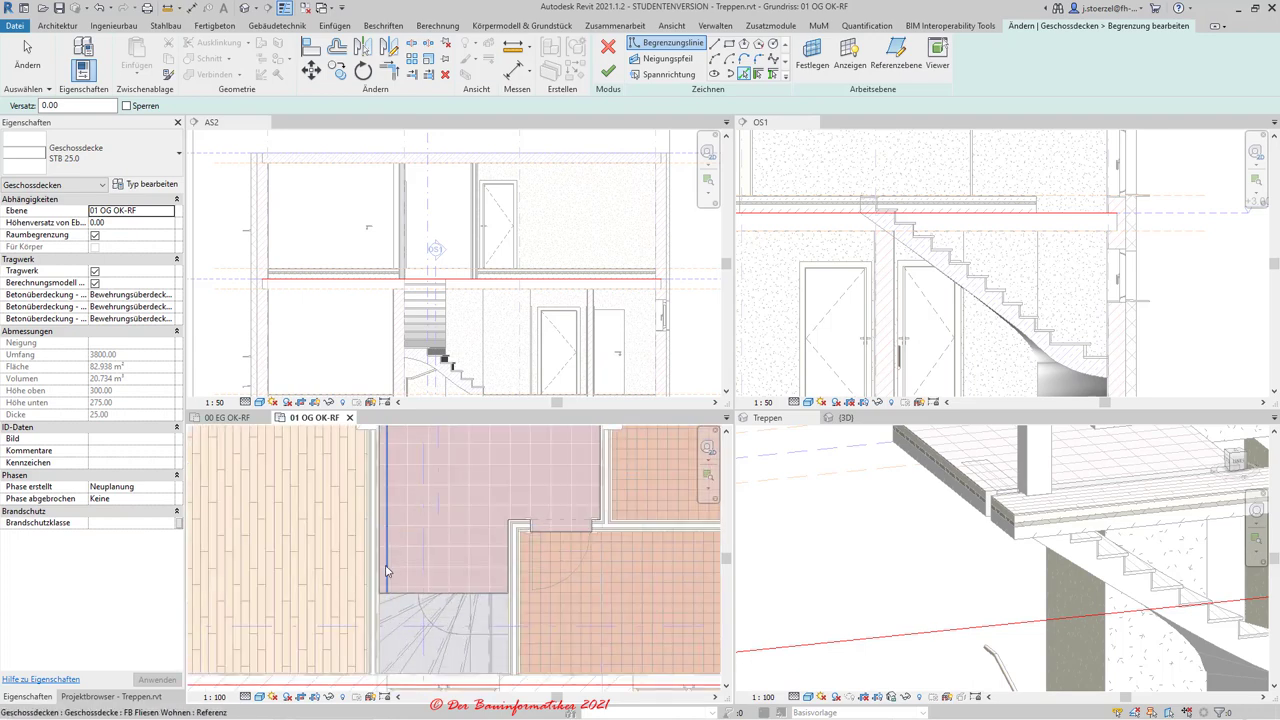
scroll(385, 560, up, 1)
scroll(381, 580, up, 1)
scroll(381, 580, up, 1)
scroll(378, 583, up, 1)
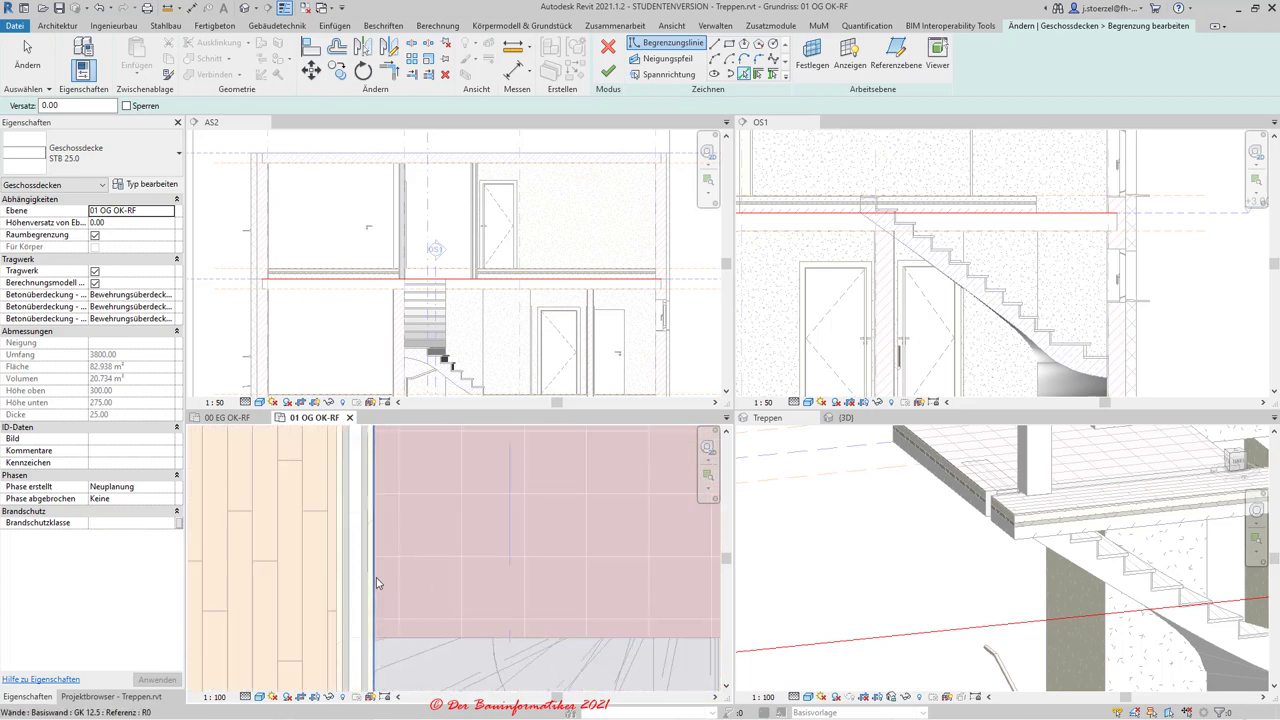
scroll(375, 587, up, 1)
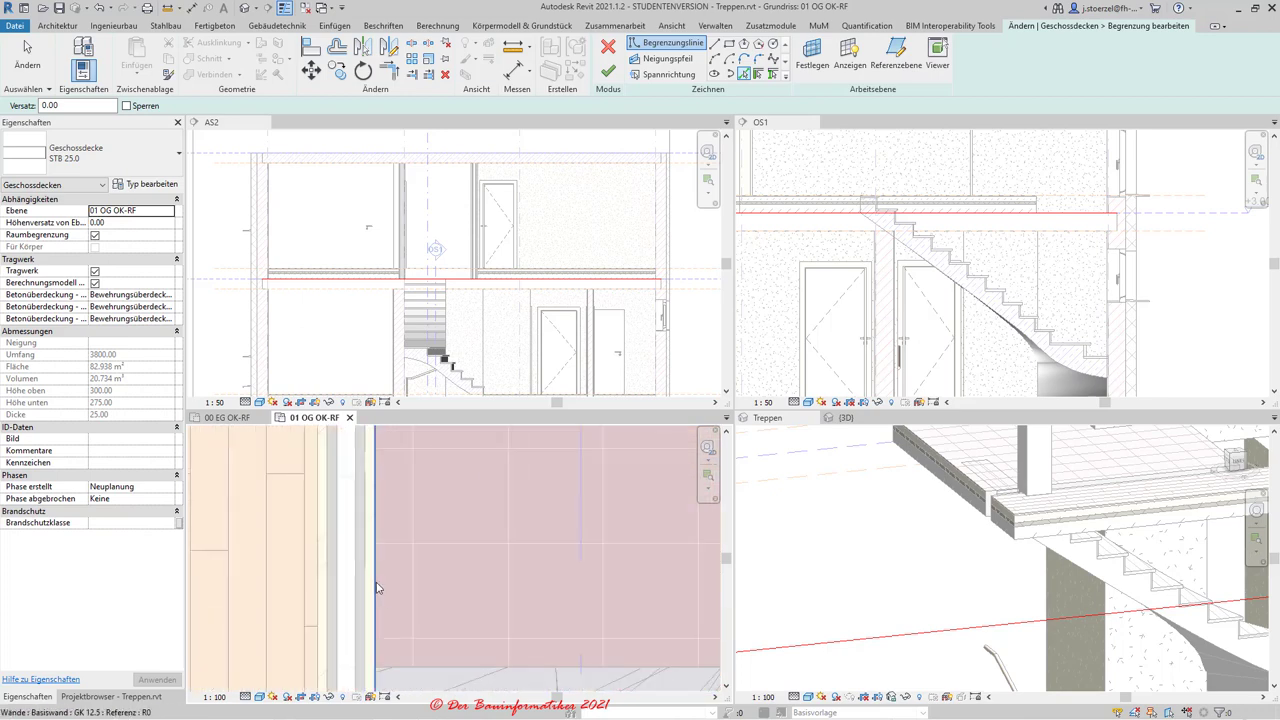
scroll(377, 589, up, 1)
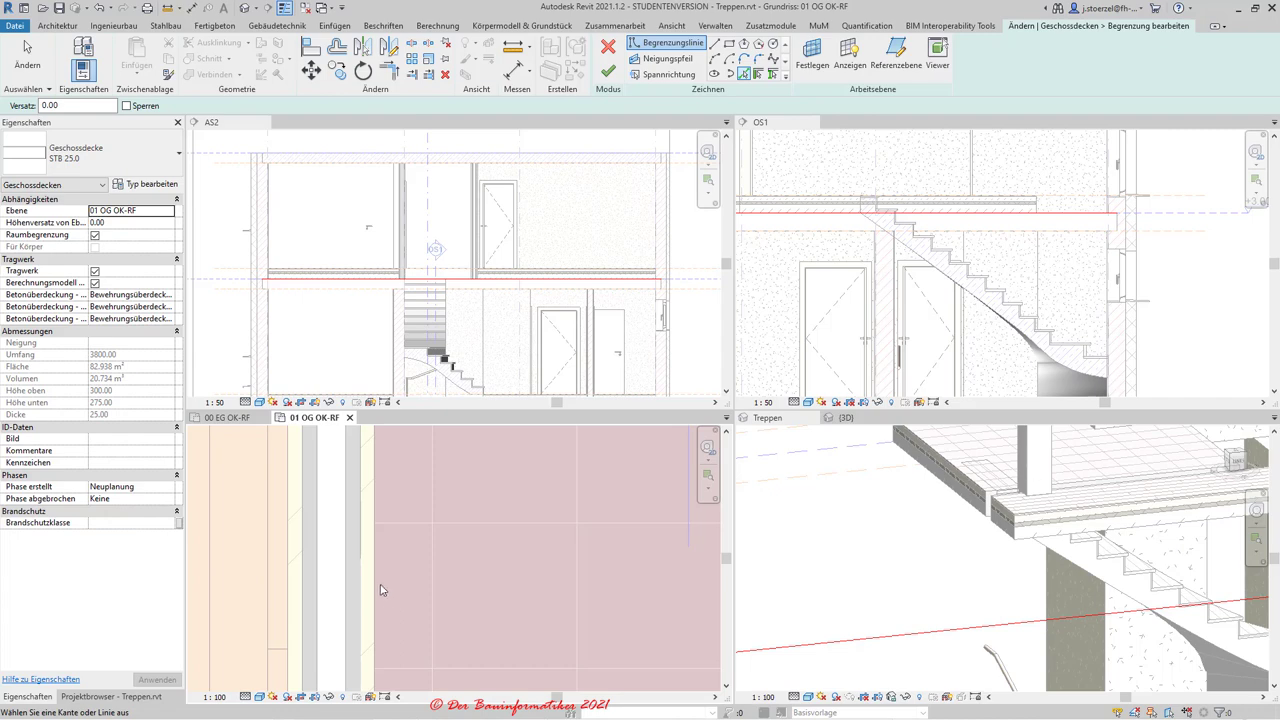
scroll(410, 586, up, 1)
scroll(418, 585, up, 1)
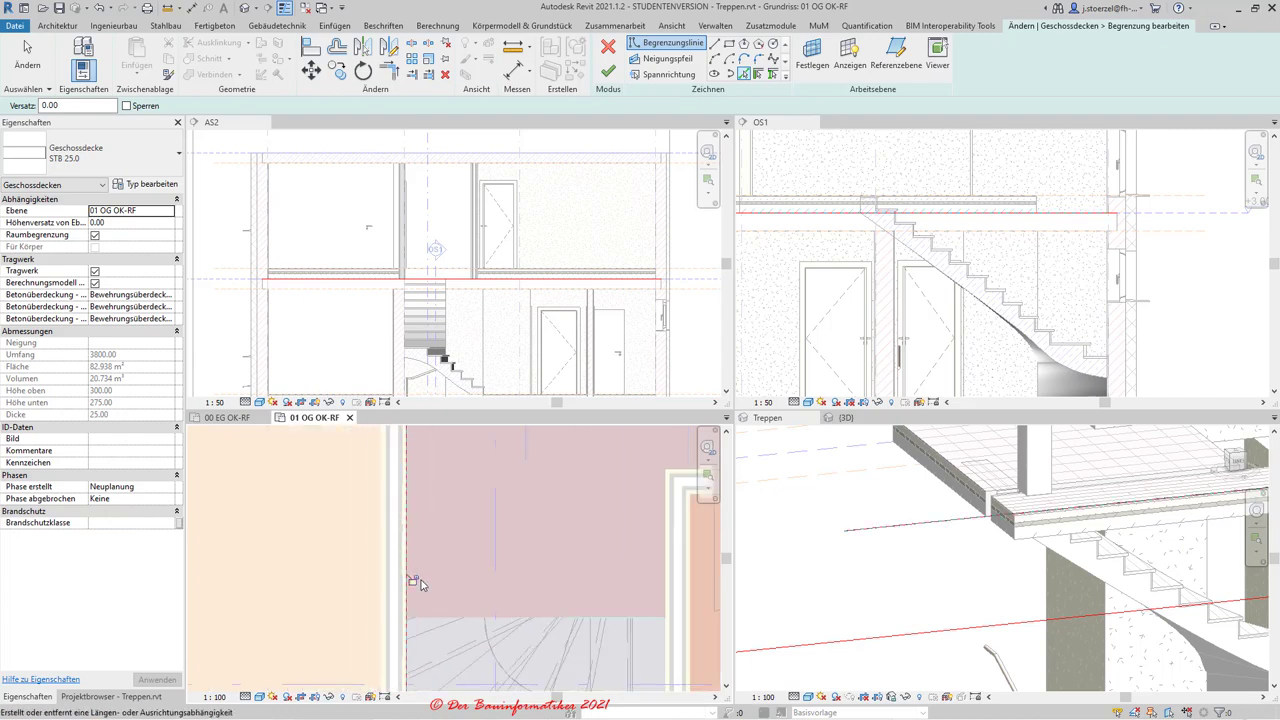
scroll(420, 585, down, 2)
scroll(455, 535, up, 2)
middle_drag(475, 530, 460, 521)
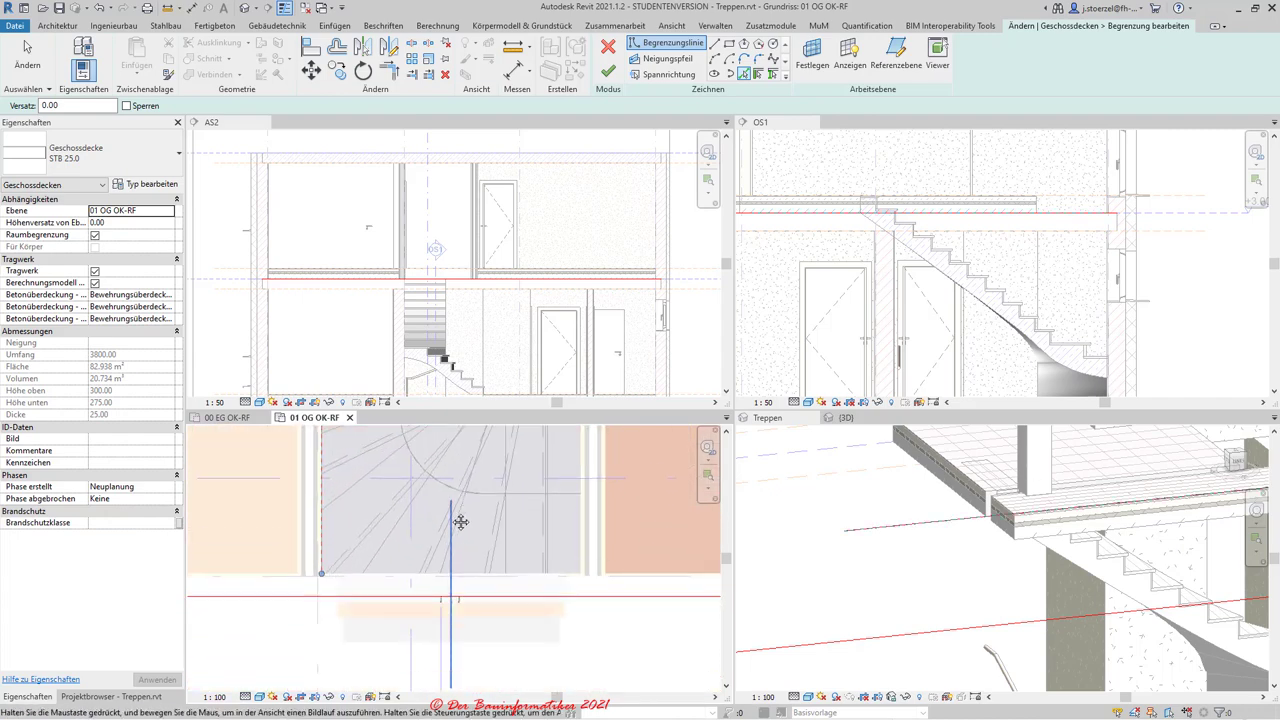
scroll(430, 600, up, 2)
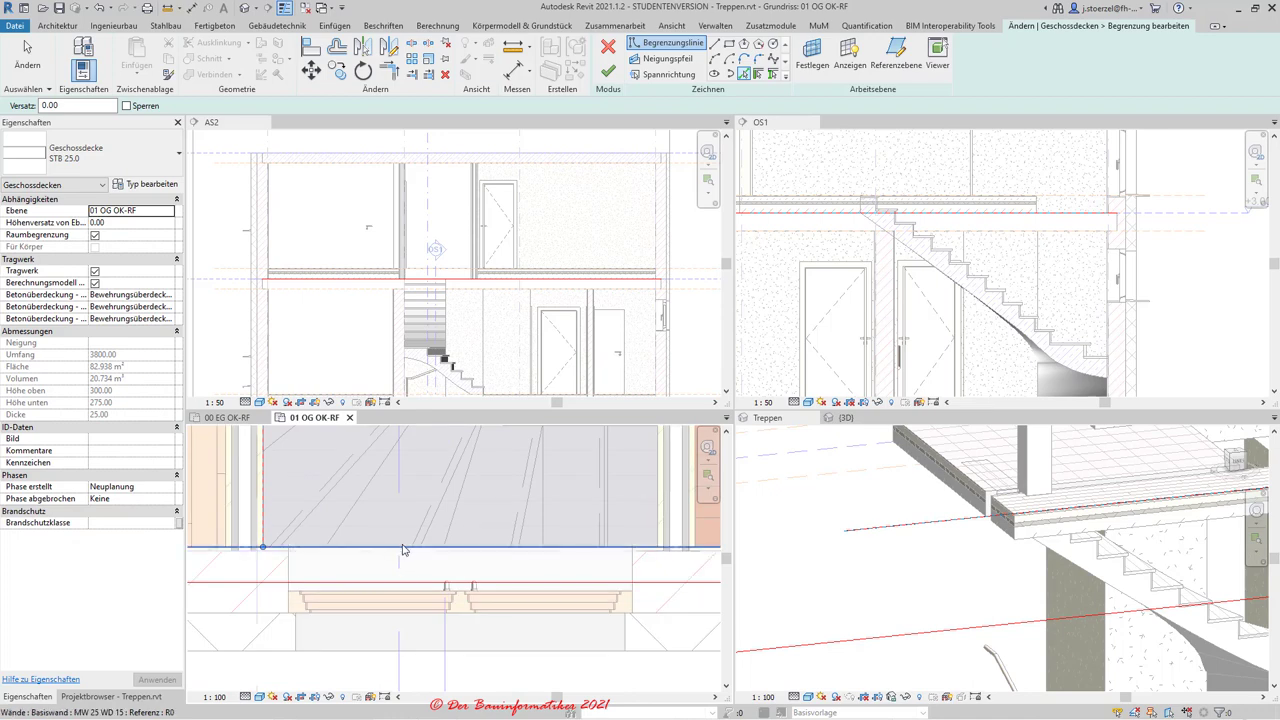
scroll(414, 560, down, 3)
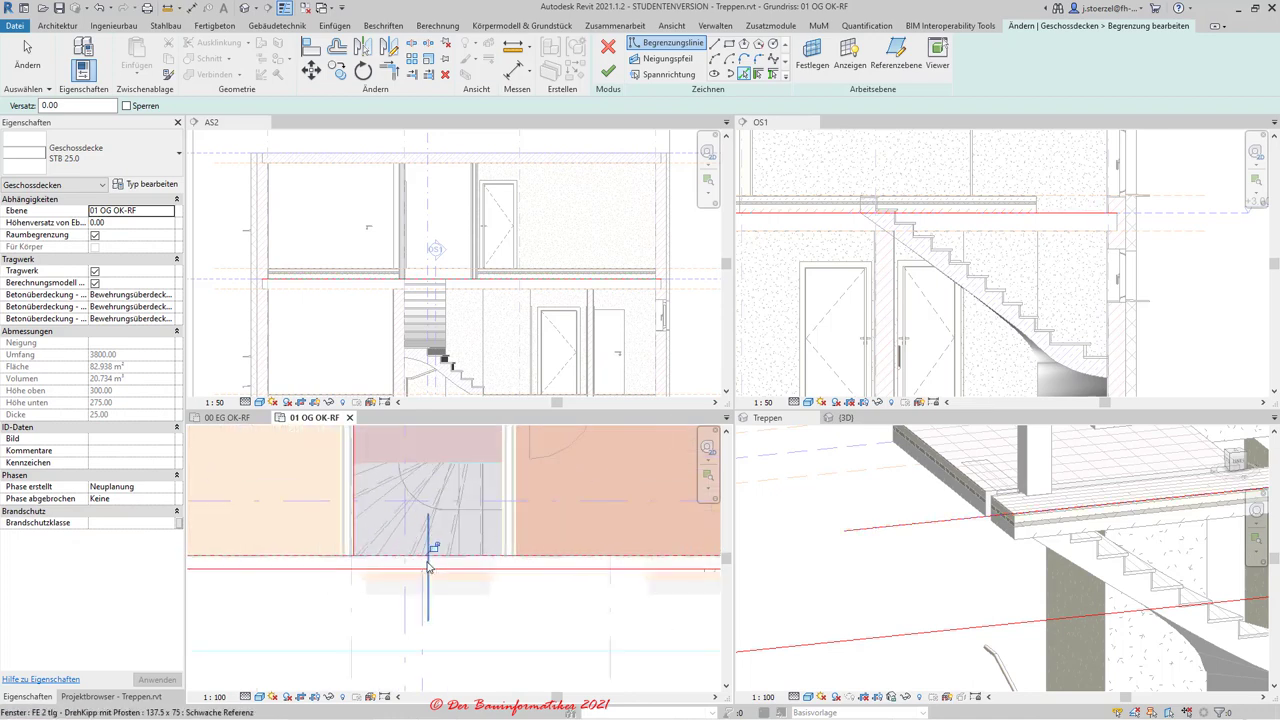
scroll(428, 567, up, 2)
scroll(445, 550, up, 2)
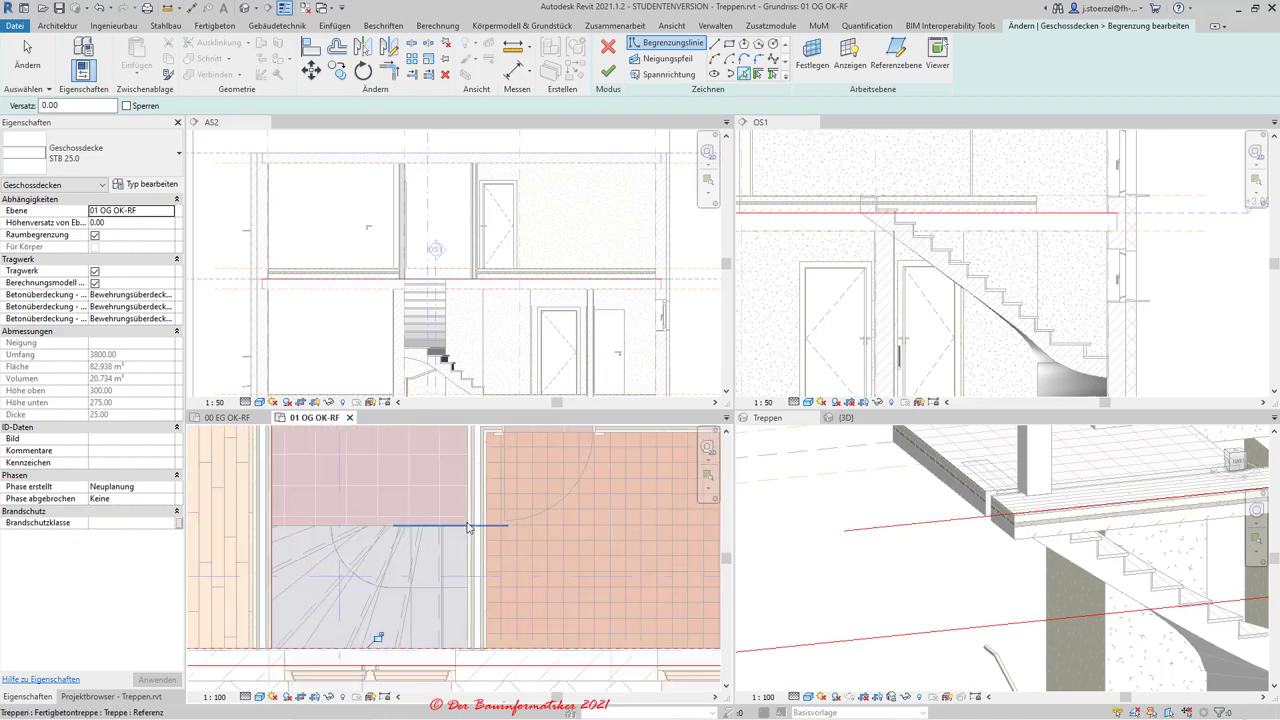
scroll(432, 572, down, 2)
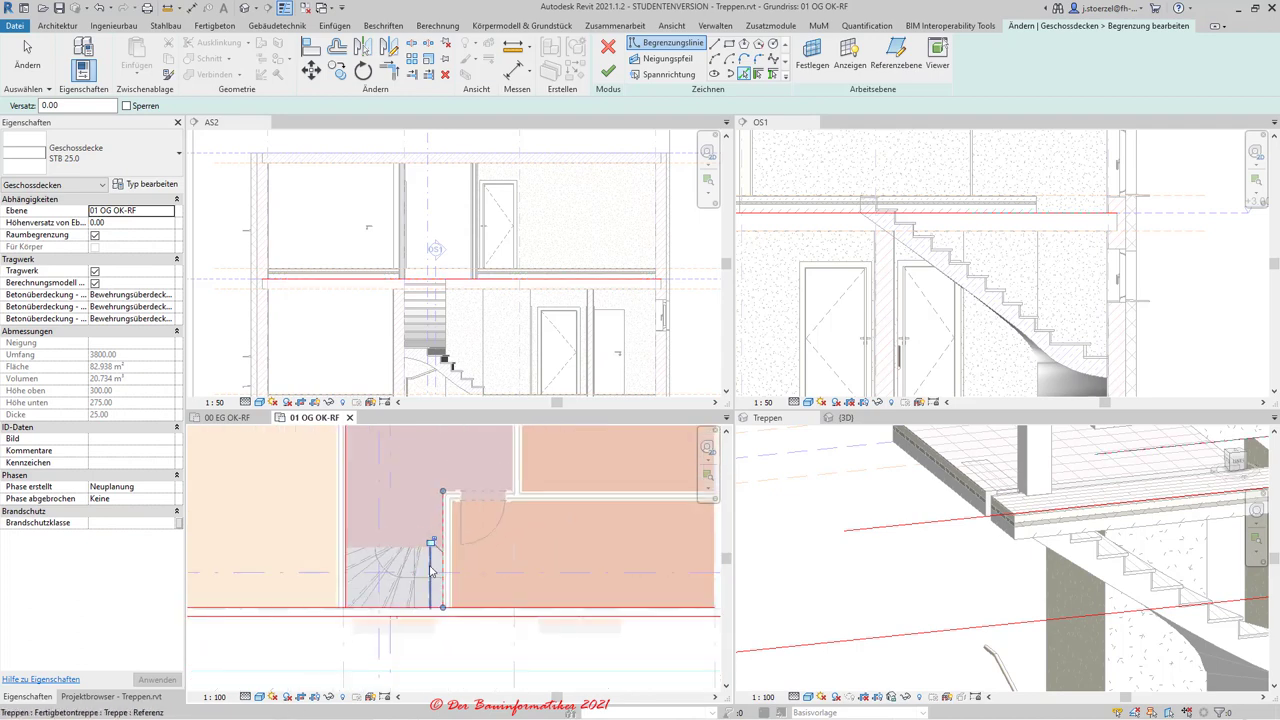
scroll(432, 572, down, 3)
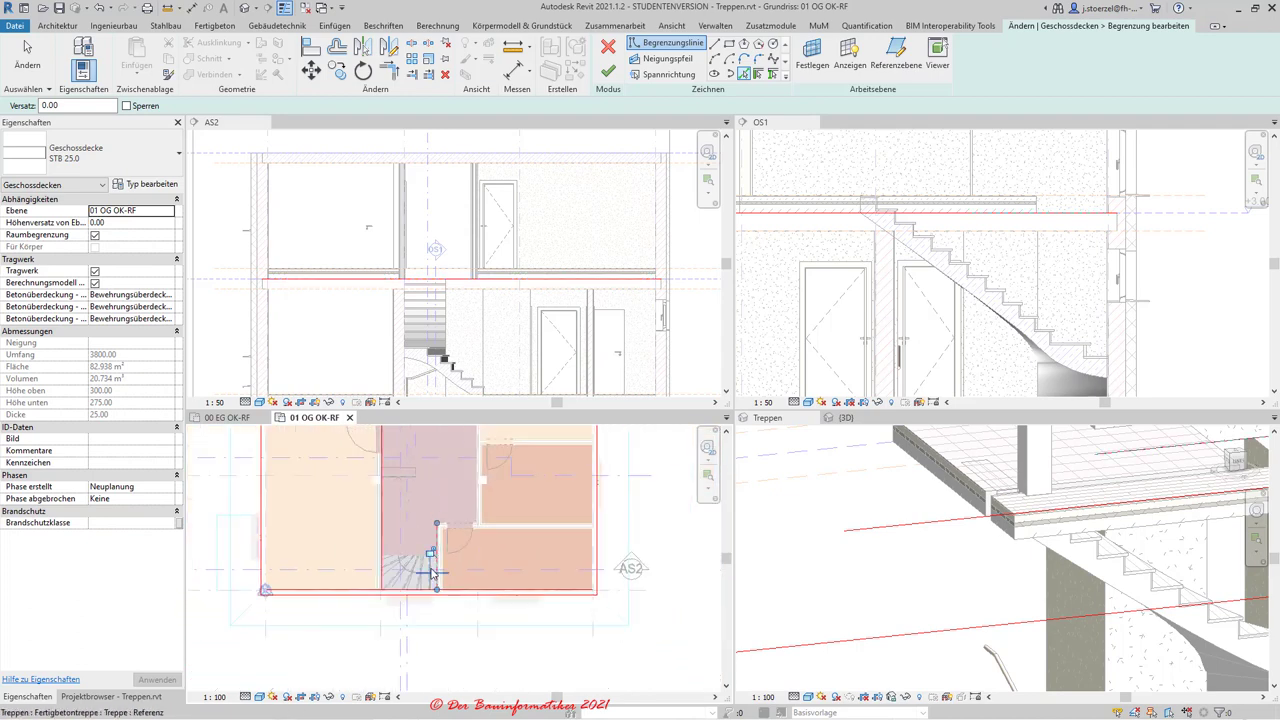
In plan 00 EG OK-RF, pick the stair's side and top edges as opening boundary lines.
click(228, 417)
scroll(474, 545, up, 2)
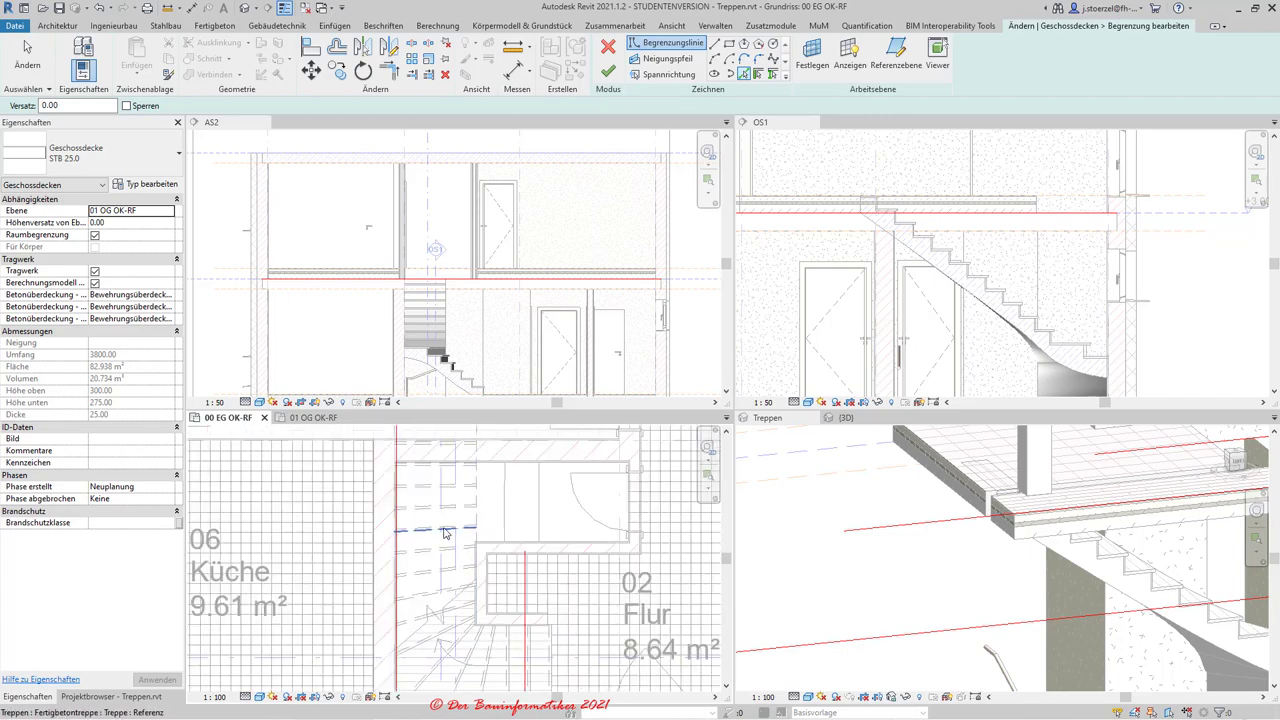
scroll(445, 528, down, 2)
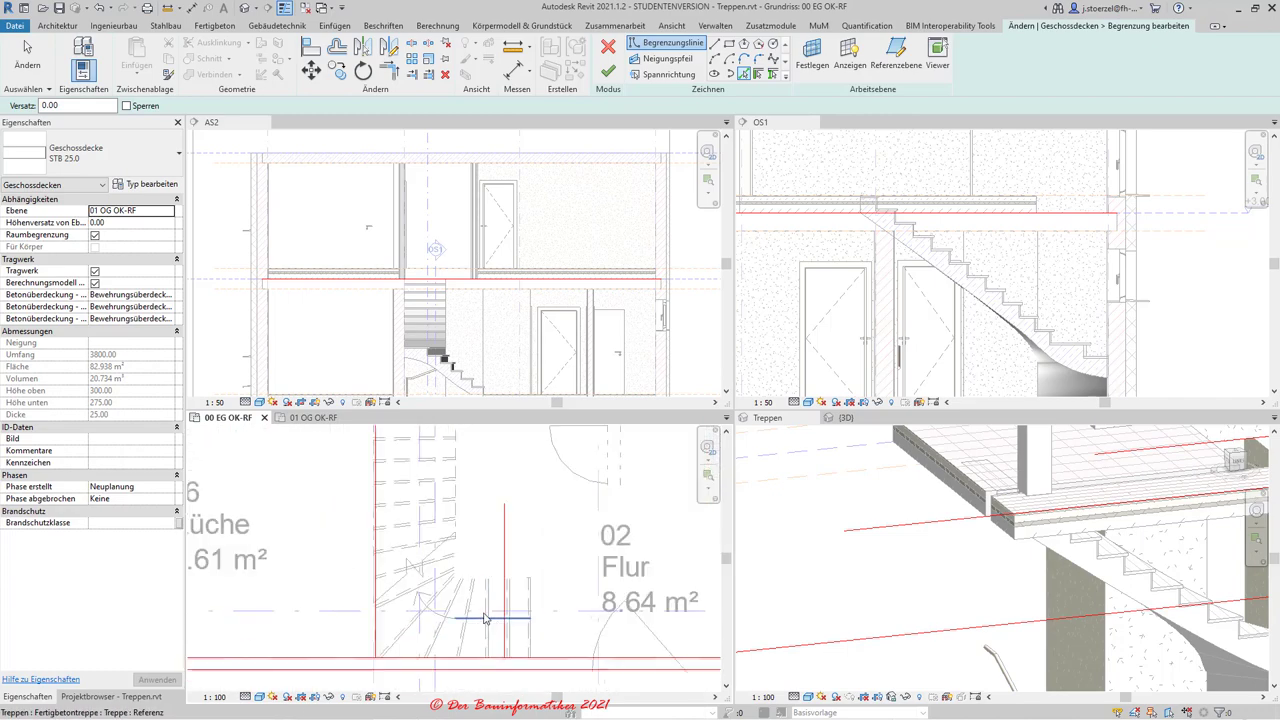
scroll(492, 614, up, 1)
scroll(485, 595, up, 1)
click(477, 572)
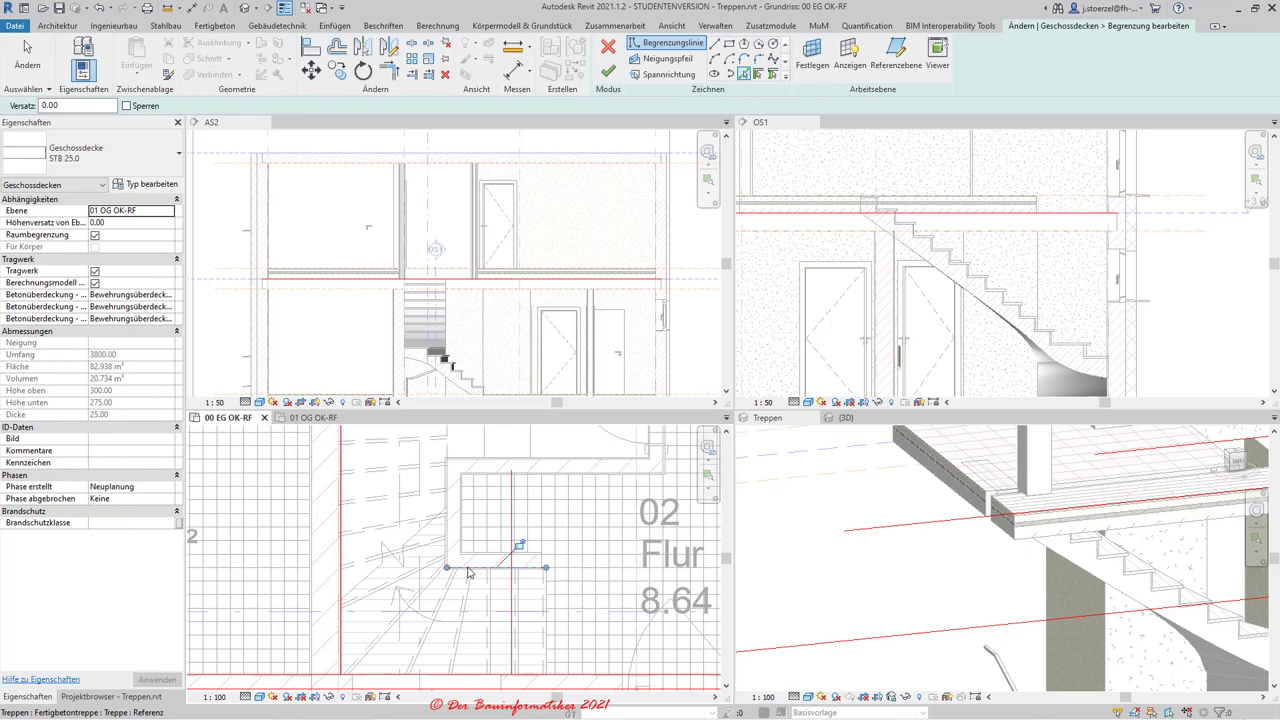
scroll(447, 552, up, 2)
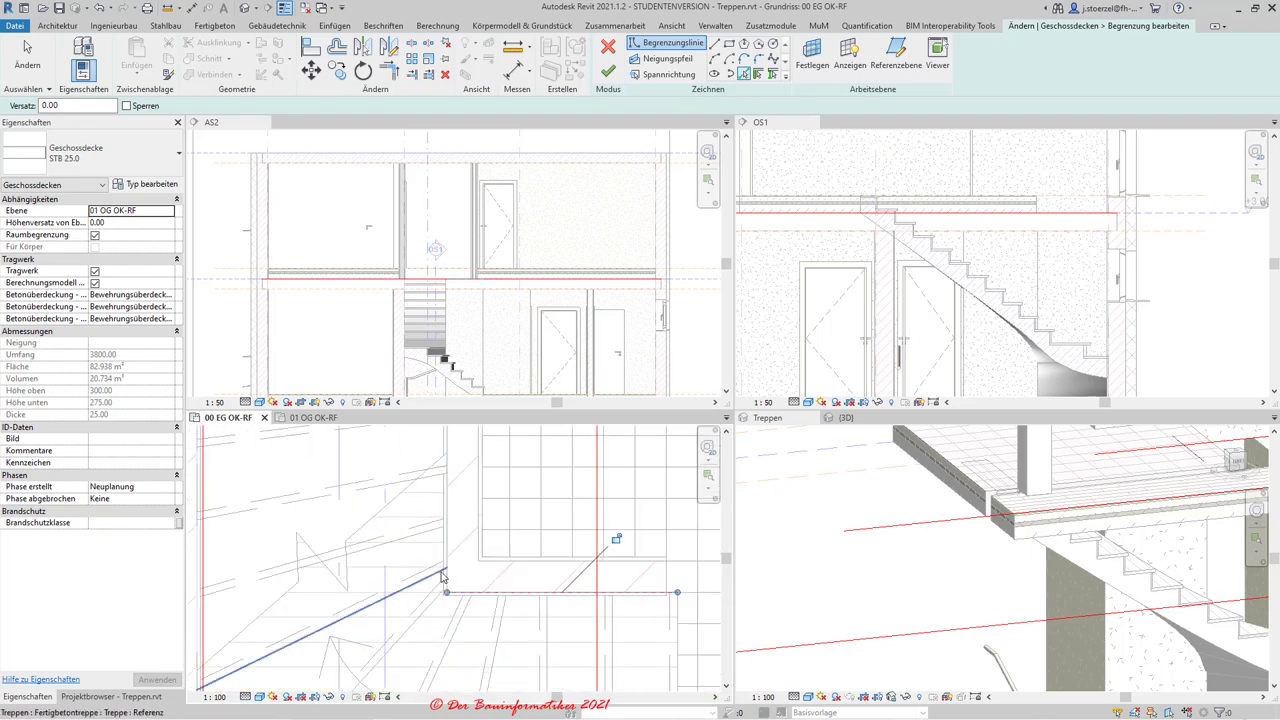
scroll(446, 562, up, 2)
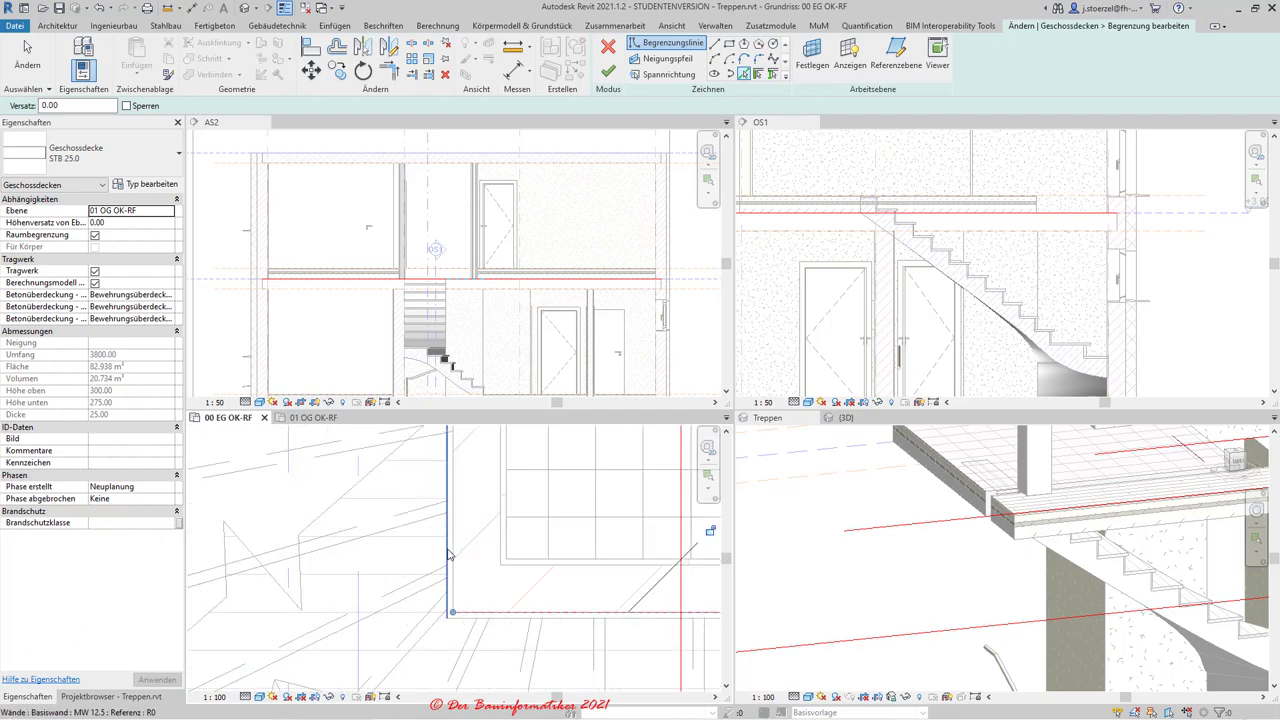
scroll(430, 560, down, 2)
scroll(425, 595, down, 2)
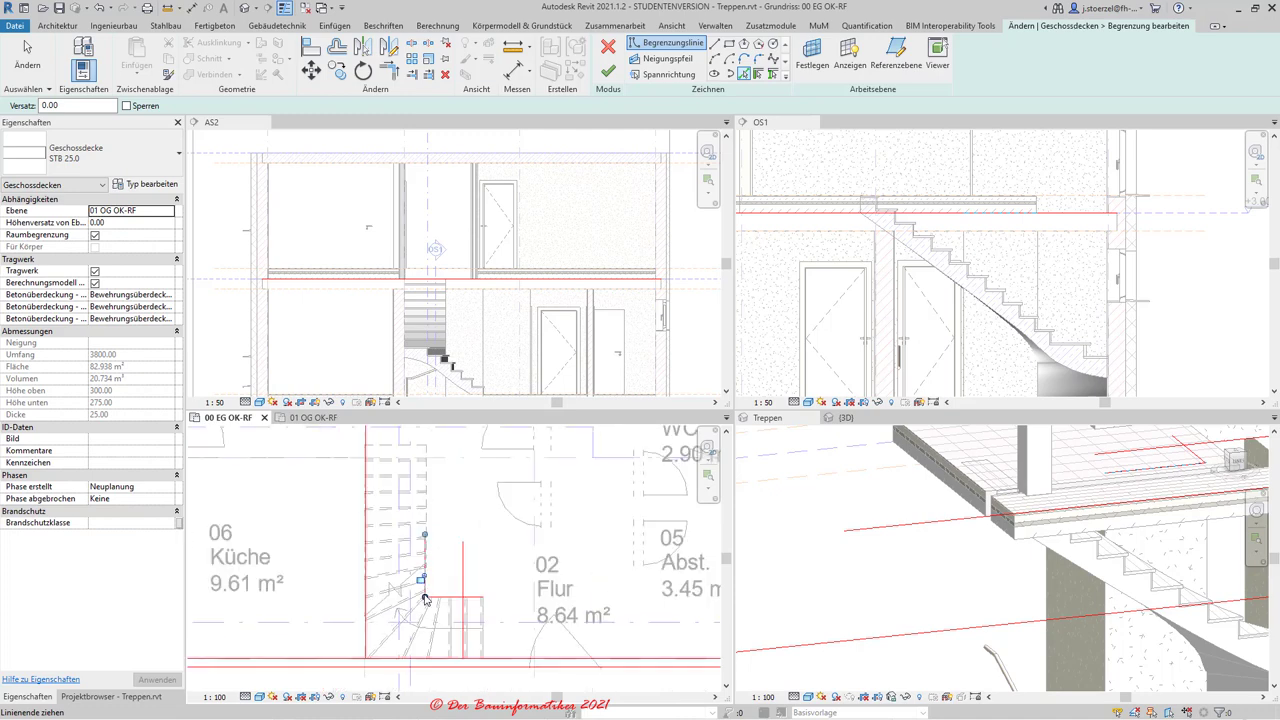
scroll(425, 597, down, 2)
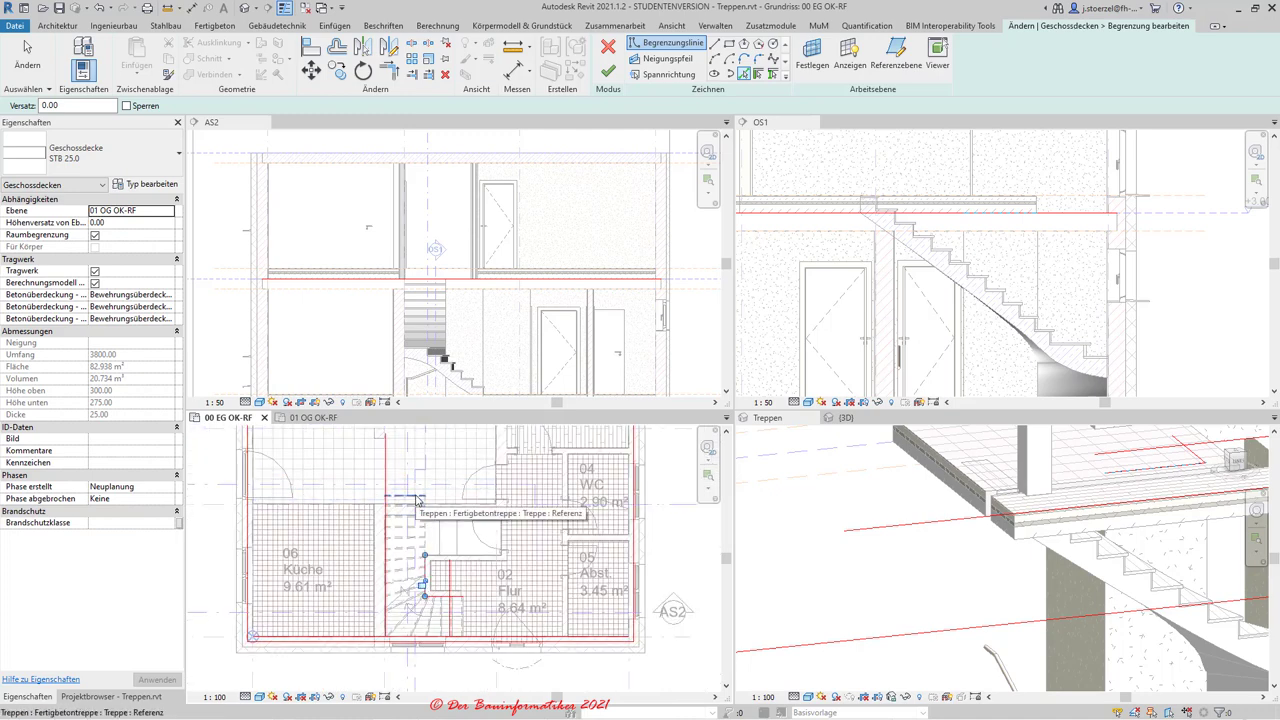
click(418, 498)
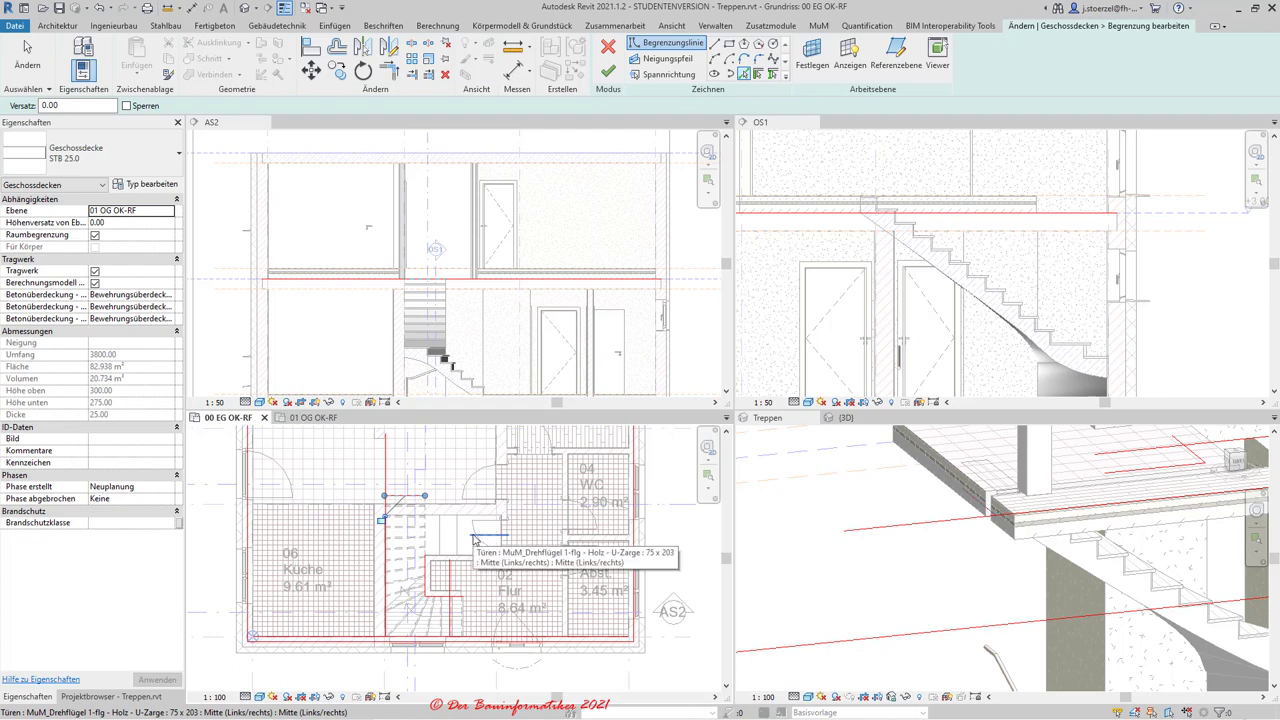
key(Escape)
key(Escape)
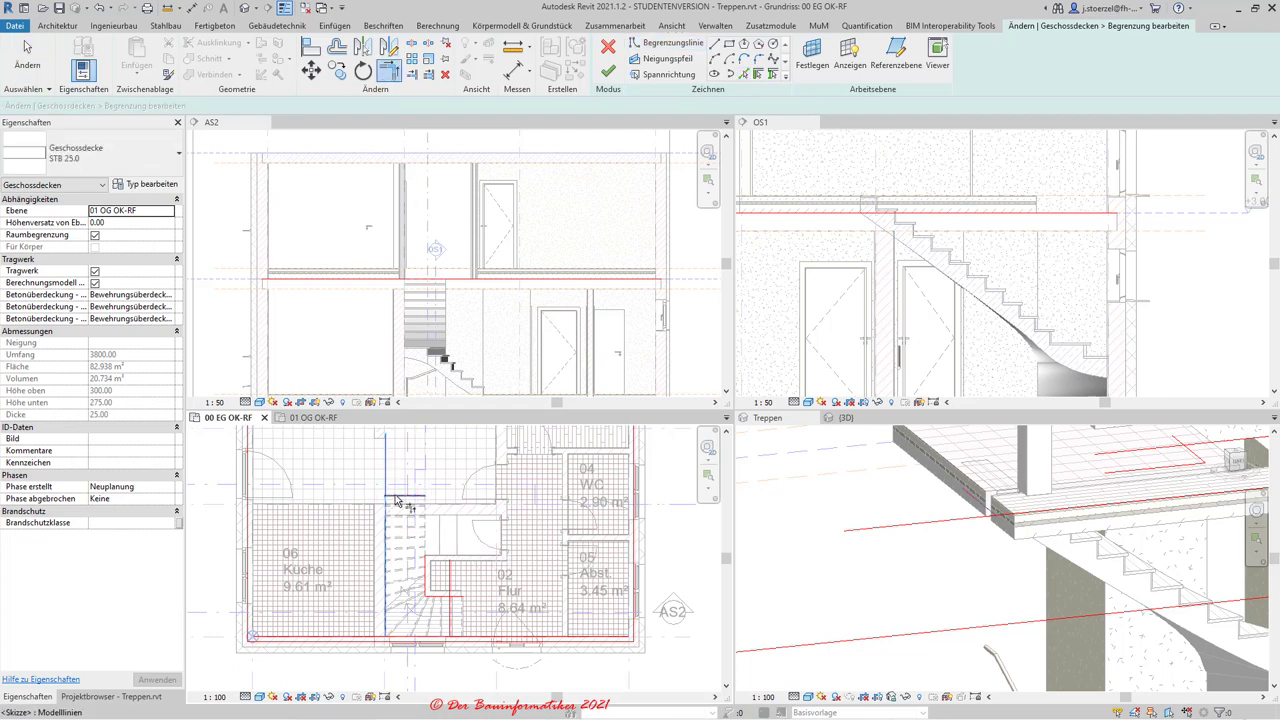
Trim the bottom and left boundary lines into a clean corner with TR.
key(t)
key(r)
scroll(384, 516, up, 3)
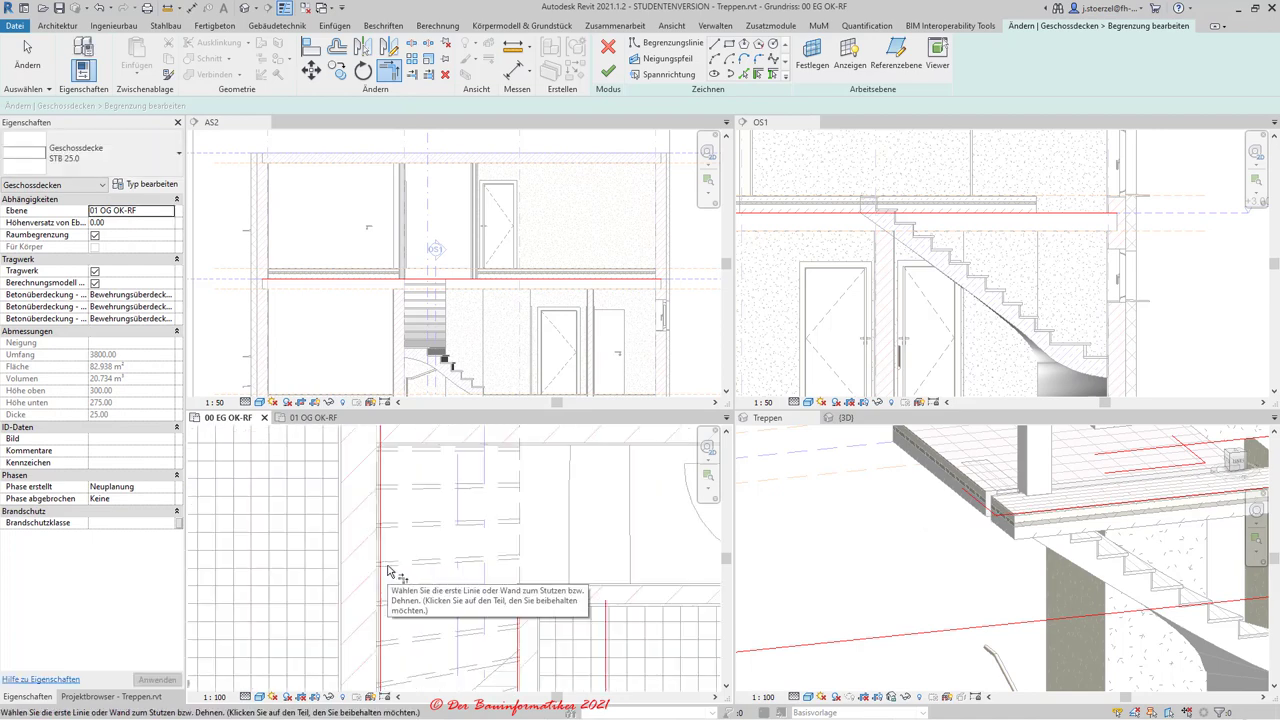
scroll(388, 560, up, 2)
scroll(395, 557, up, 1)
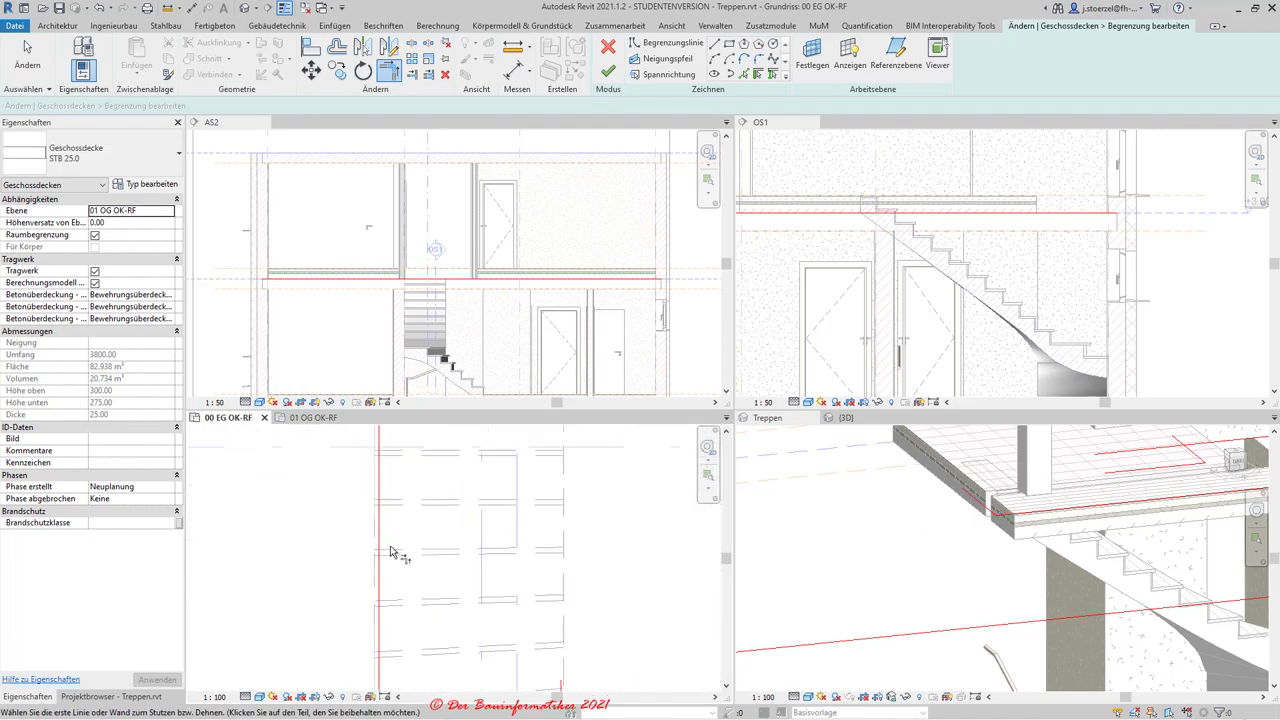
scroll(380, 553, up, 1)
scroll(377, 549, up, 1)
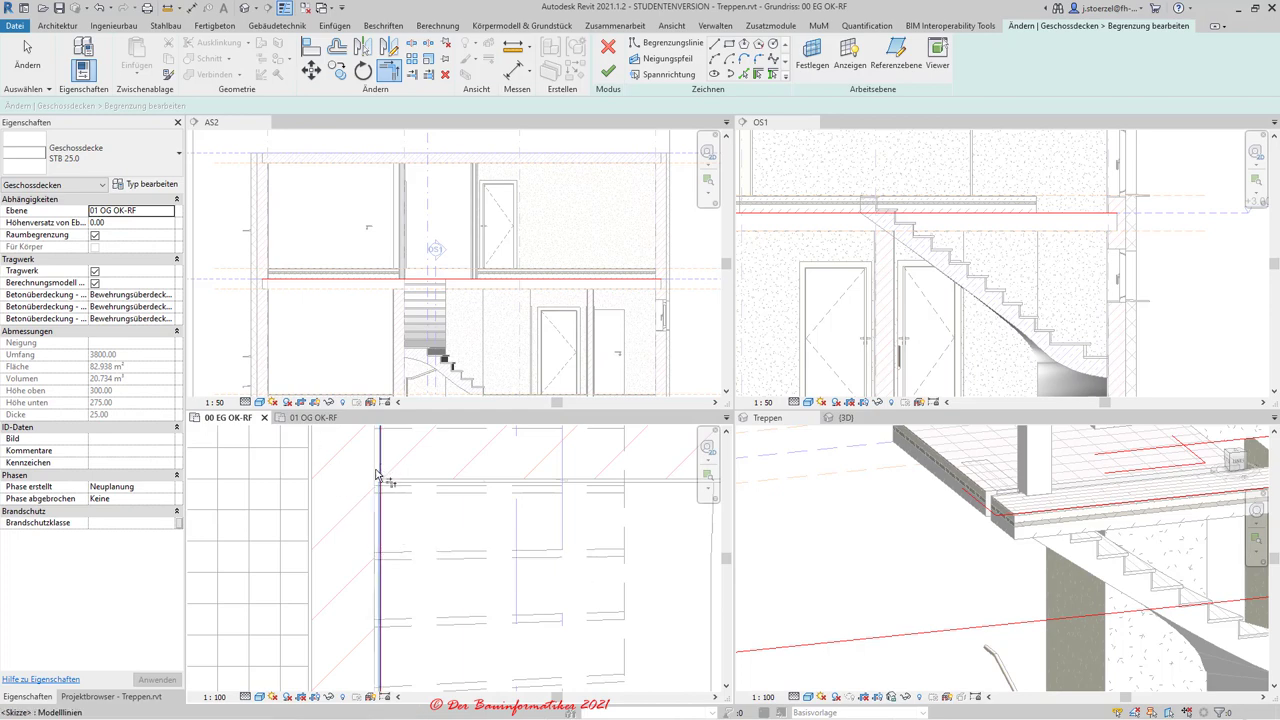
scroll(380, 475, down, 1)
scroll(380, 488, down, 1)
scroll(379, 497, down, 1)
scroll(380, 500, down, 1)
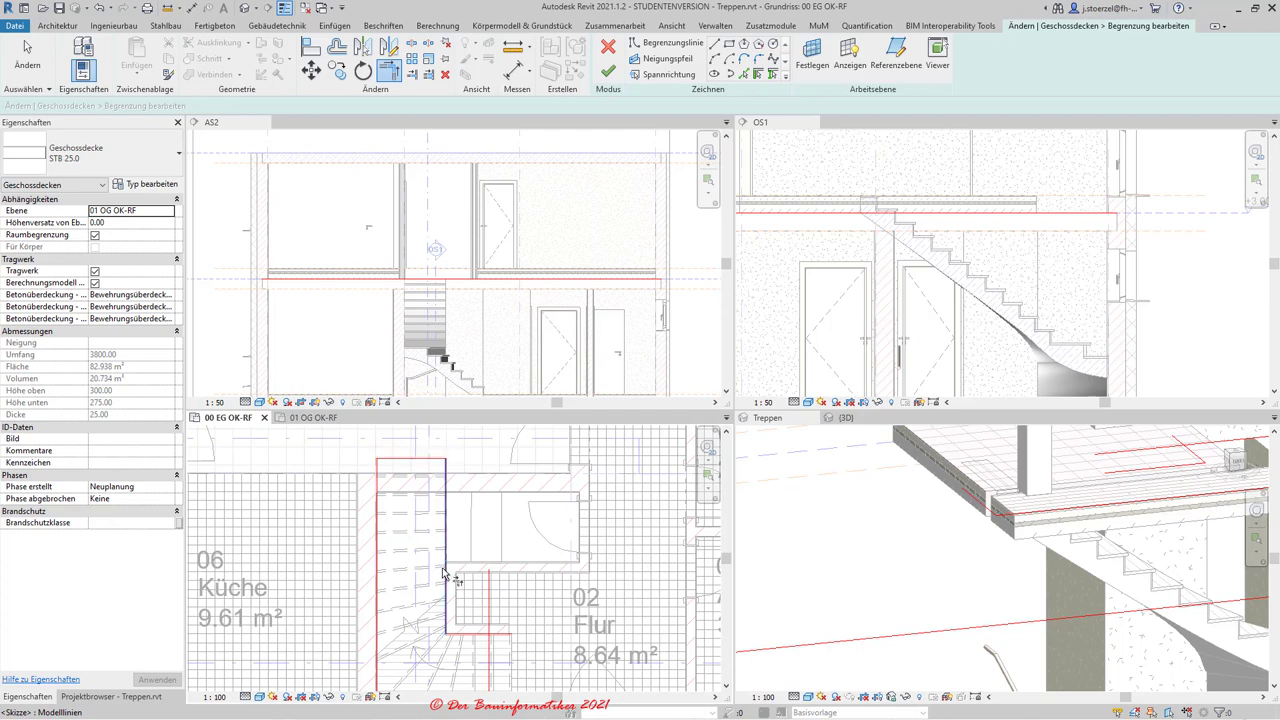
scroll(482, 640, up, 2)
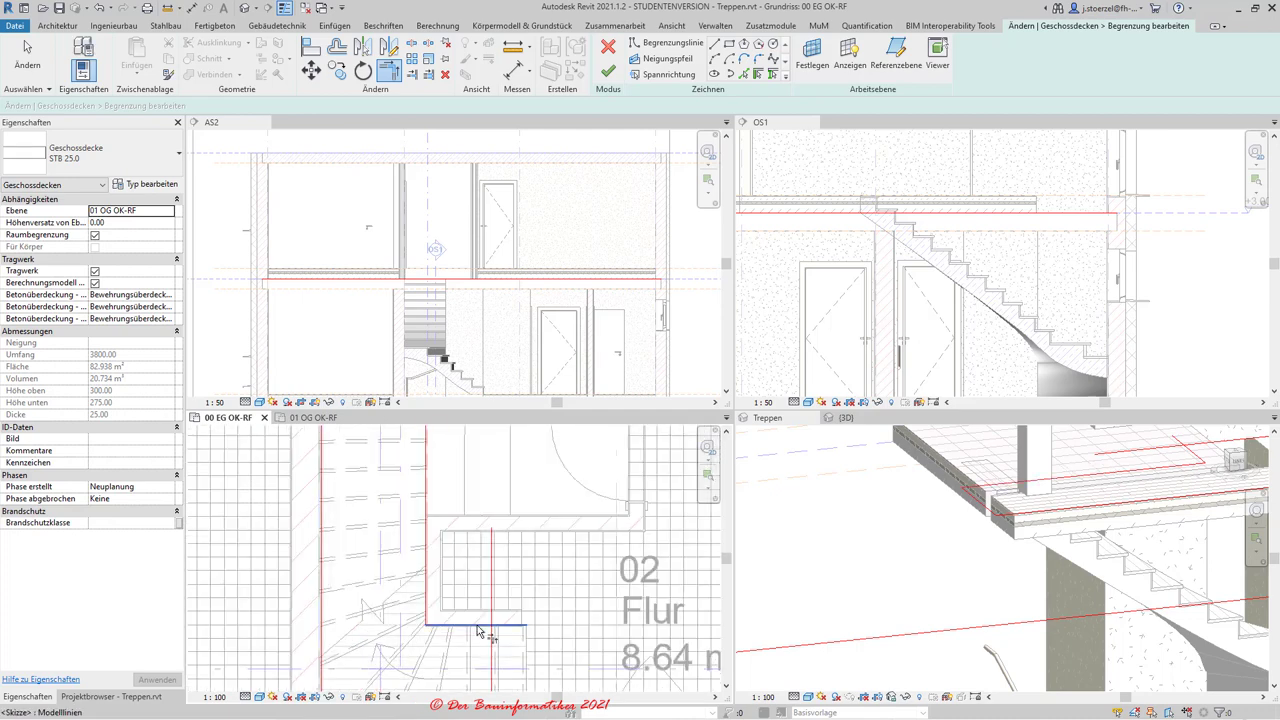
scroll(478, 632, down, 3)
middle_drag(459, 626, 457, 600)
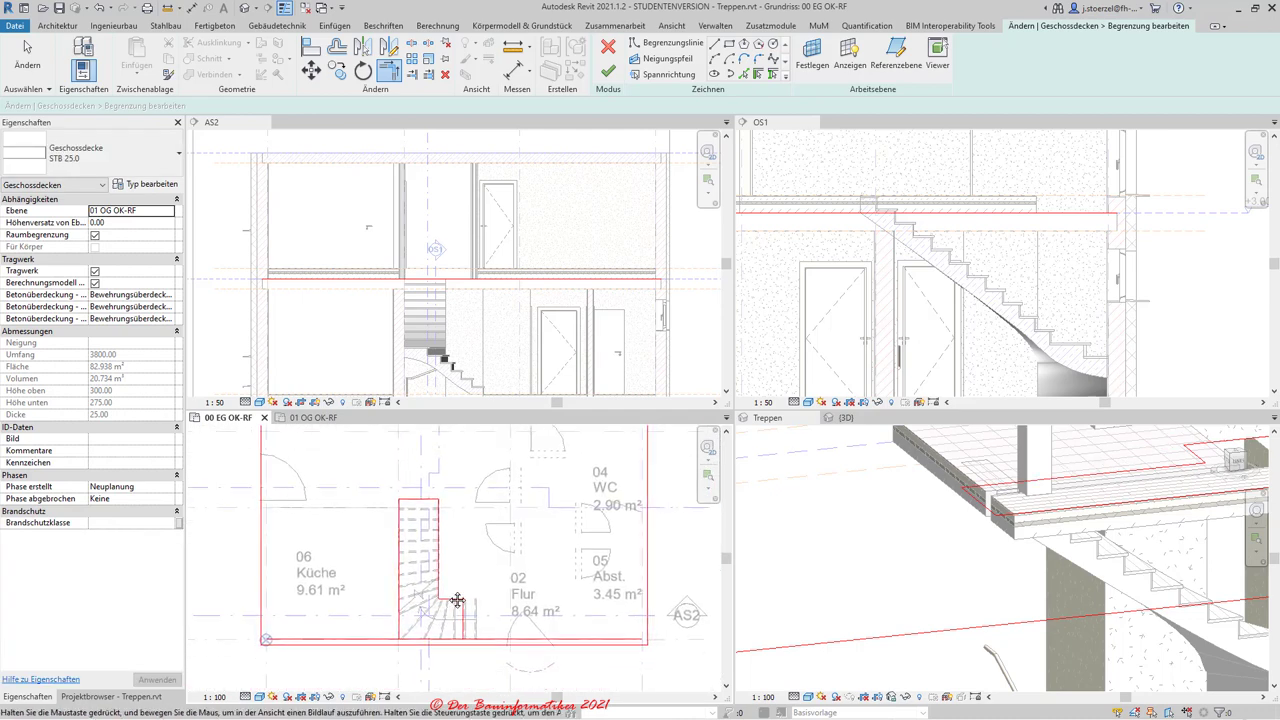
scroll(457, 598, up, 3)
scroll(465, 592, up, 1)
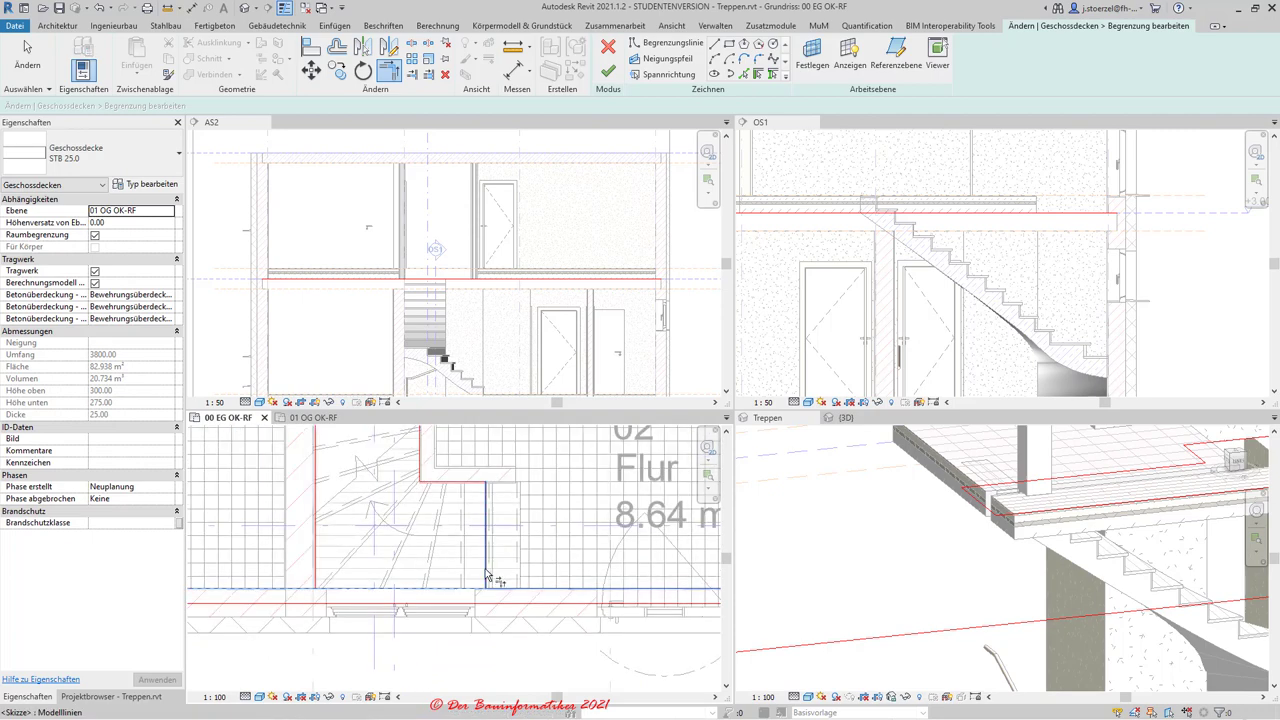
click(330, 593)
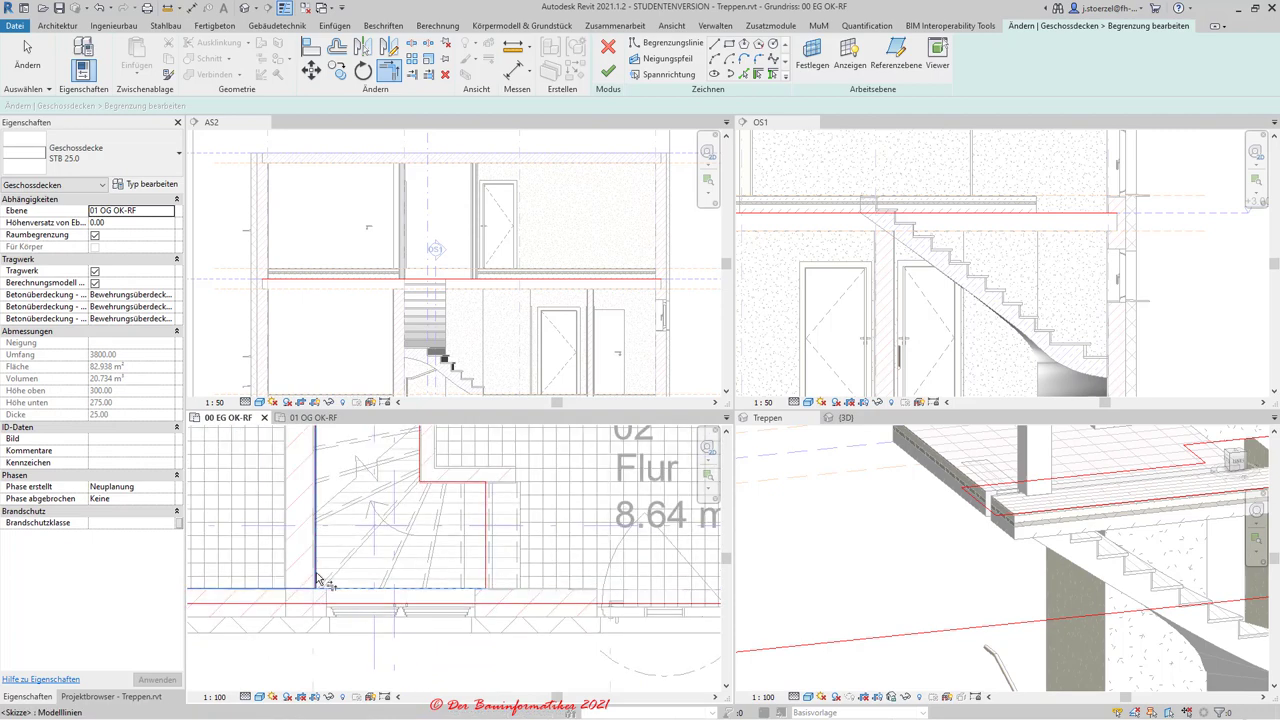
click(317, 578)
Return to plan 01 OG OK-RF and bring the red opening boundary into view.
click(312, 419)
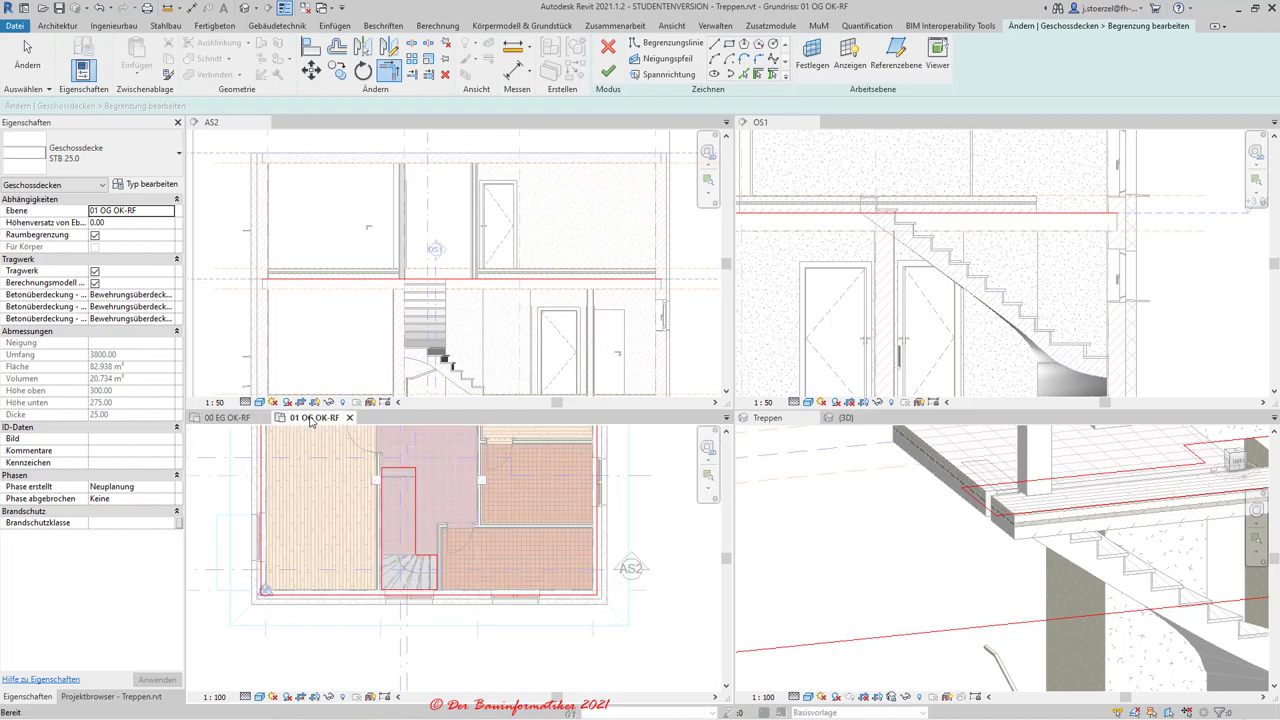
scroll(424, 566, up, 2)
scroll(424, 566, up, 2)
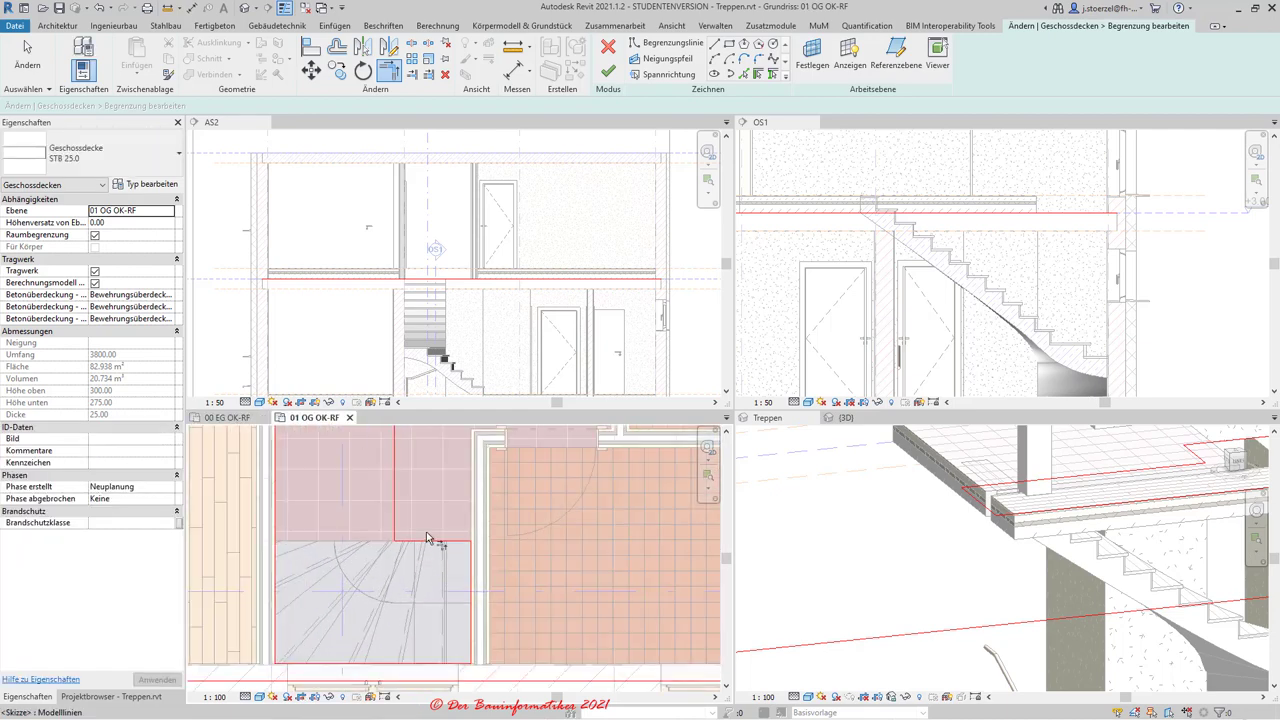
scroll(440, 565, up, 2)
scroll(462, 580, up, 2)
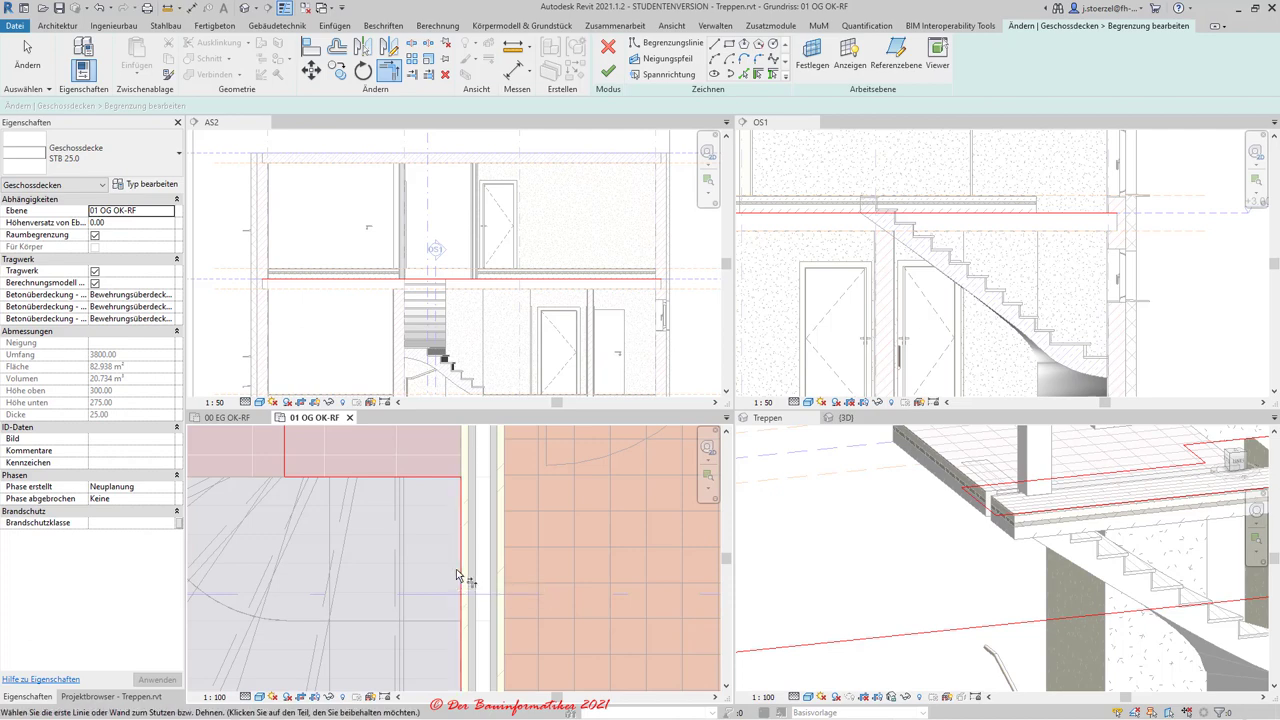
scroll(450, 567, down, 1)
scroll(452, 570, down, 1)
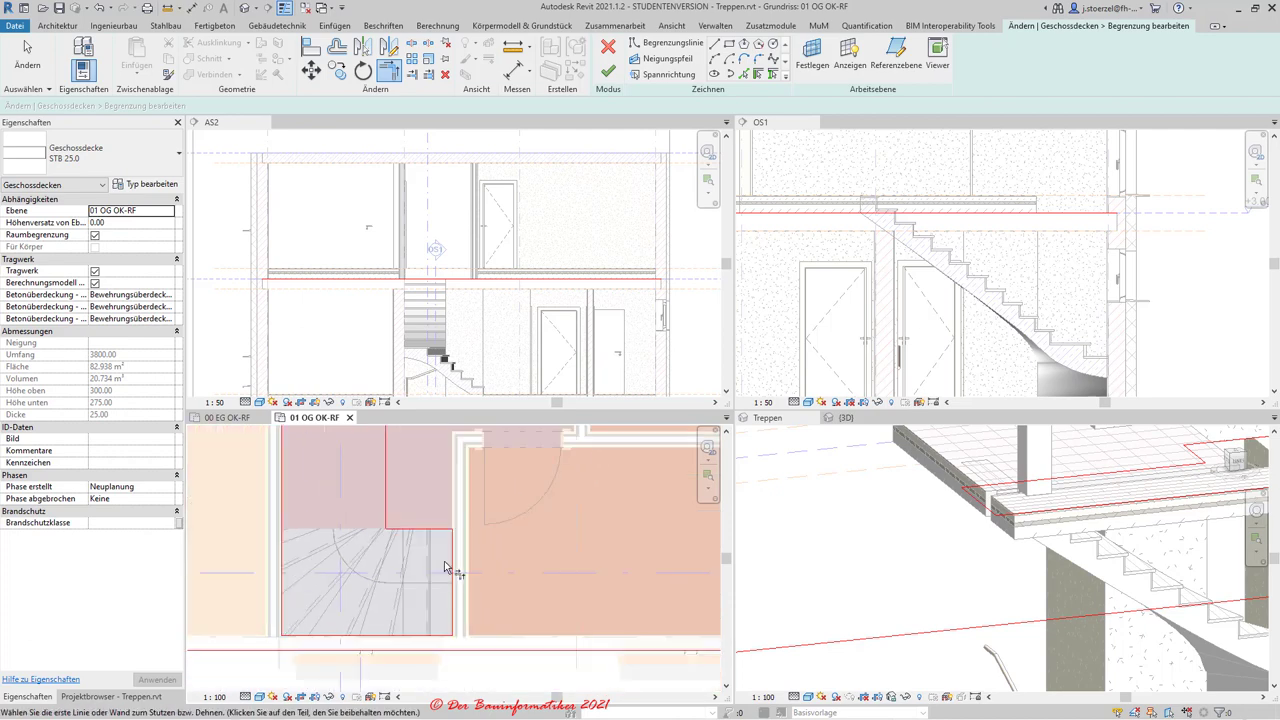
scroll(440, 600, down, 1)
scroll(425, 607, down, 1)
middle_drag(425, 607, 397, 508)
scroll(385, 567, up, 2)
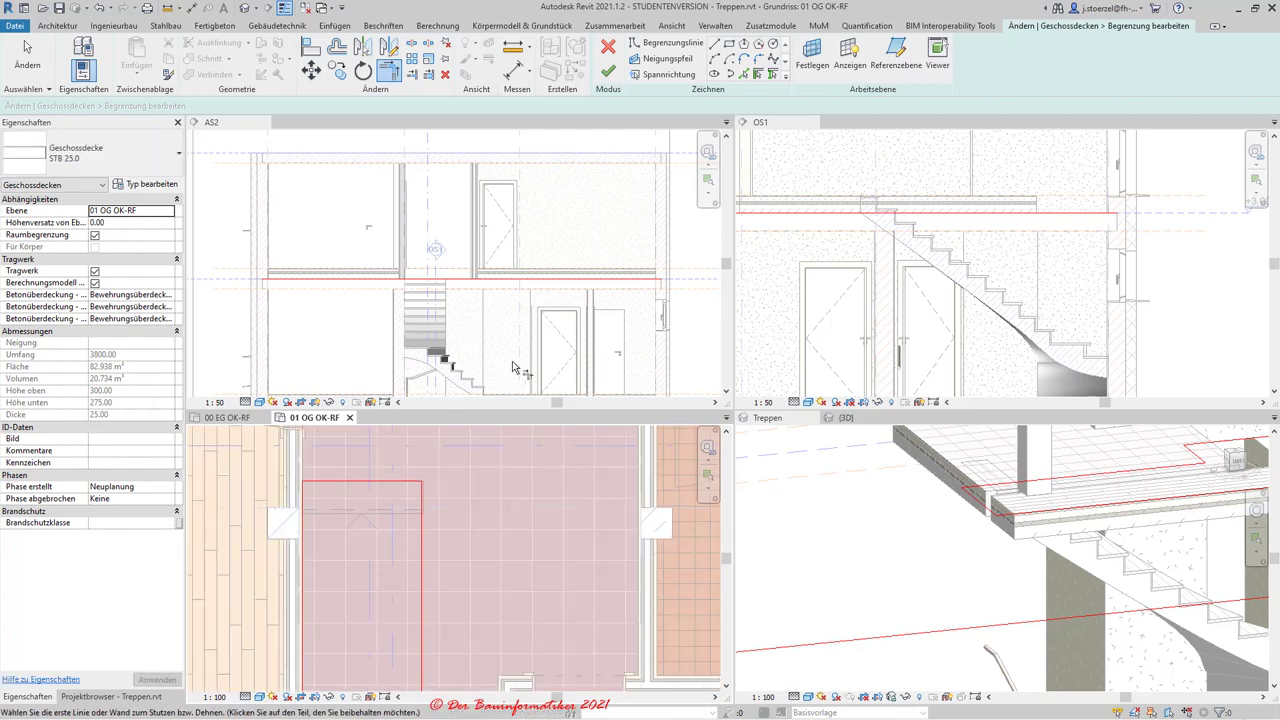
Finish the slab with walls left unattached ('Nicht fixieren'), then inspect it in sections OS1 and AS2.
click(609, 72)
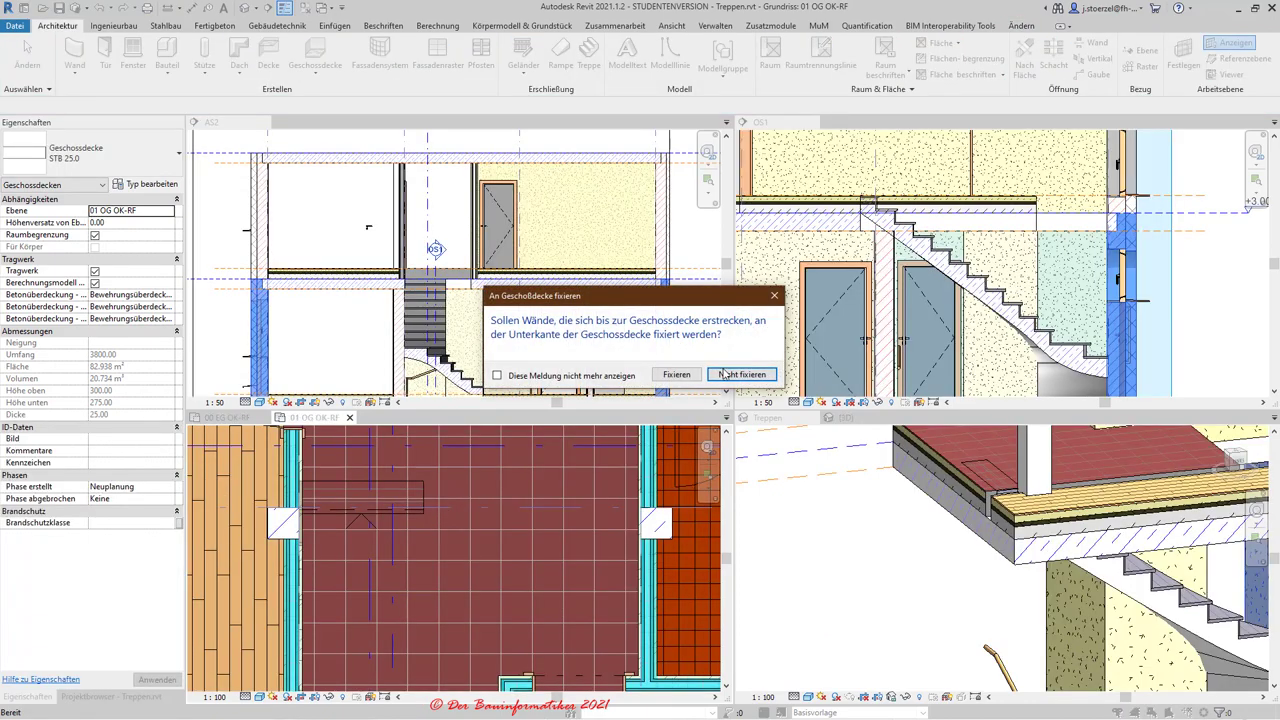
click(722, 374)
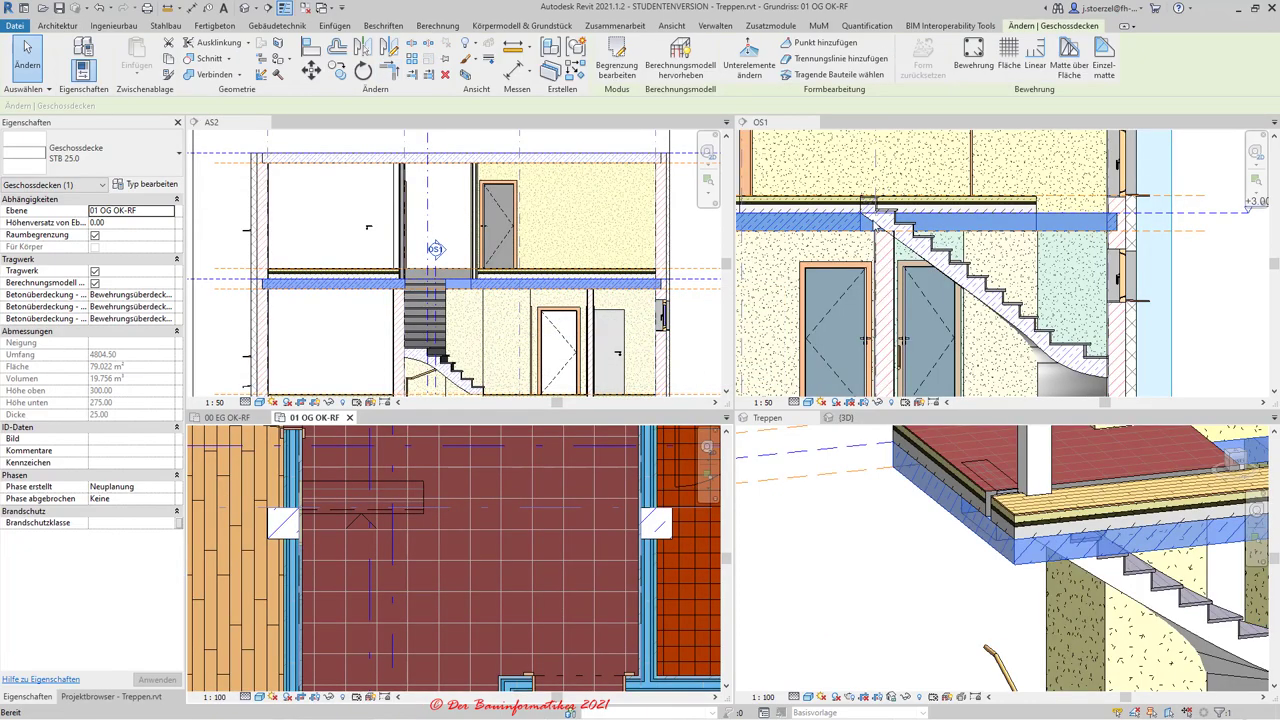
scroll(873, 220, up, 2)
scroll(845, 220, up, 2)
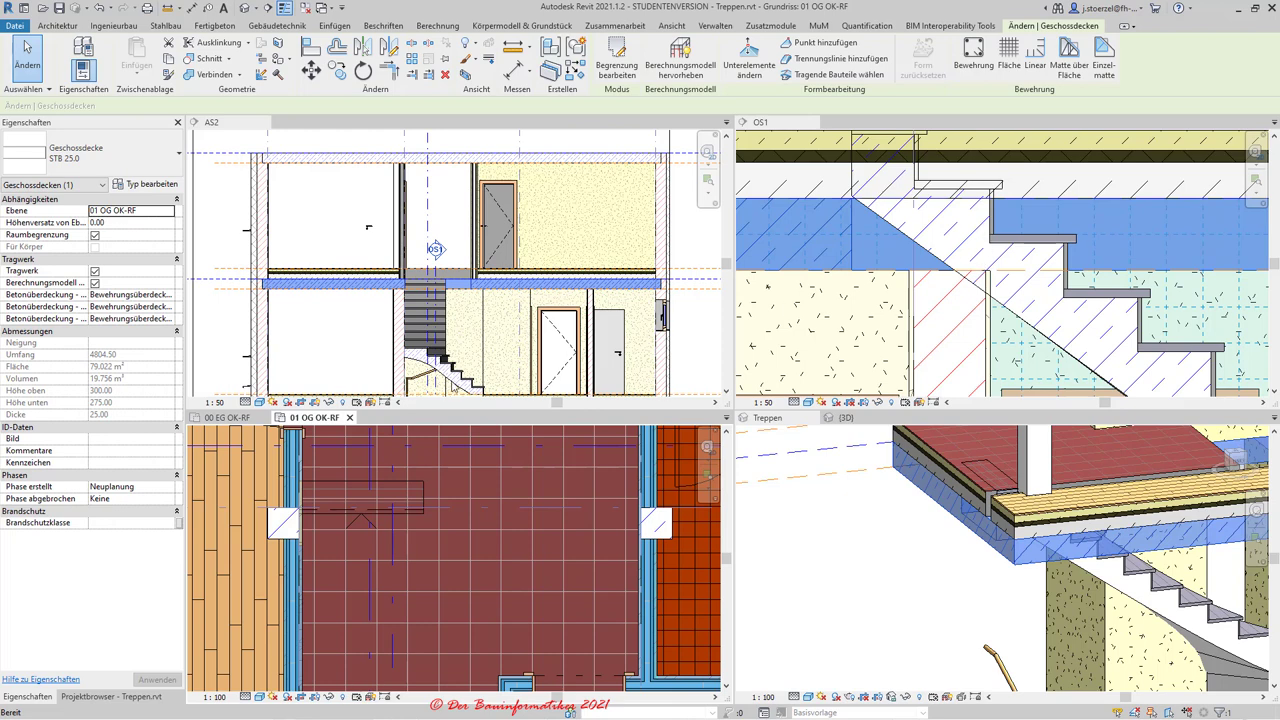
scroll(434, 385, down, 2)
scroll(434, 385, down, 1)
scroll(420, 538, down, 2)
scroll(420, 538, down, 2)
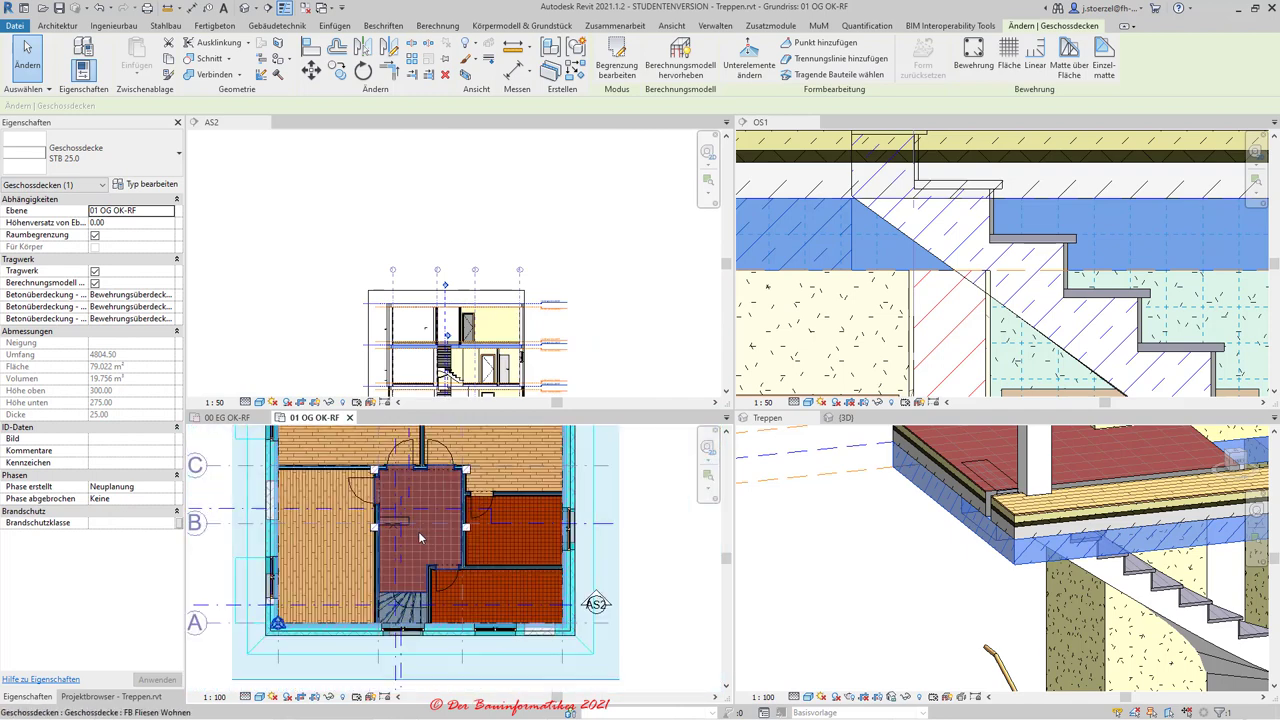
scroll(428, 355, up, 2)
scroll(428, 355, up, 2)
scroll(410, 355, up, 2)
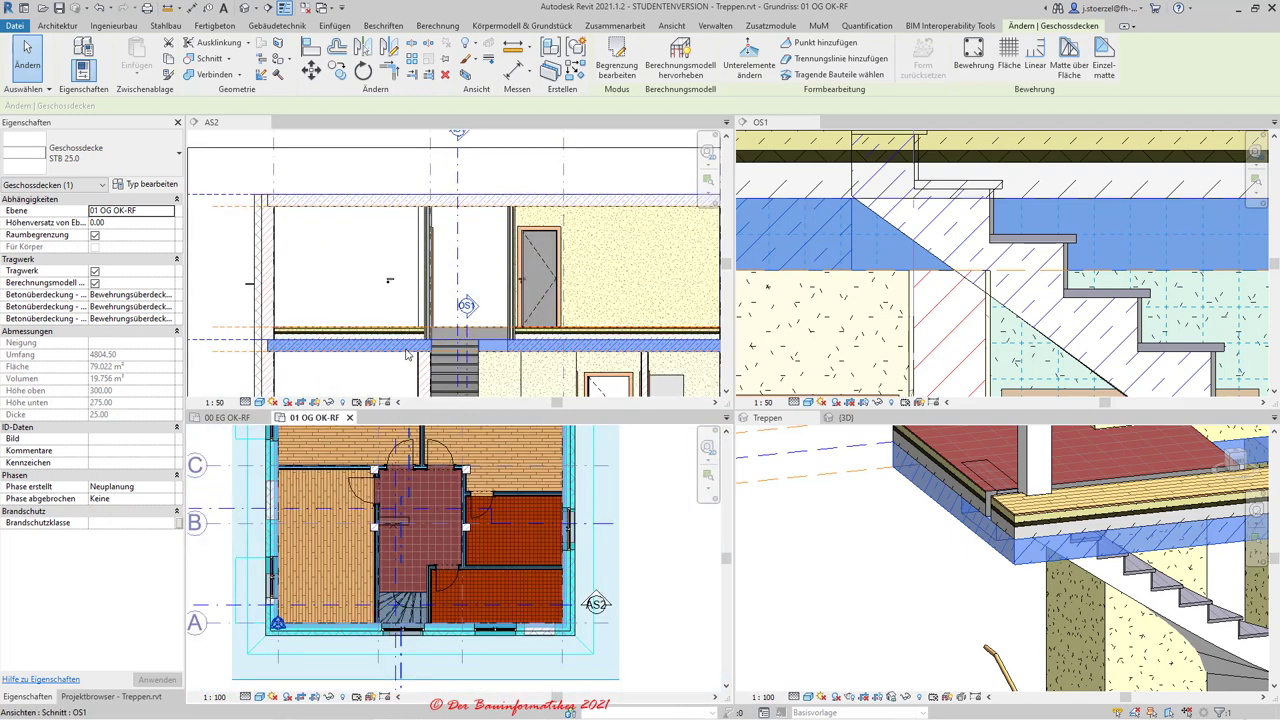
From section AS2, reopen the slab's boundary sketch in plan 00 EG OK-RF.
click(407, 355)
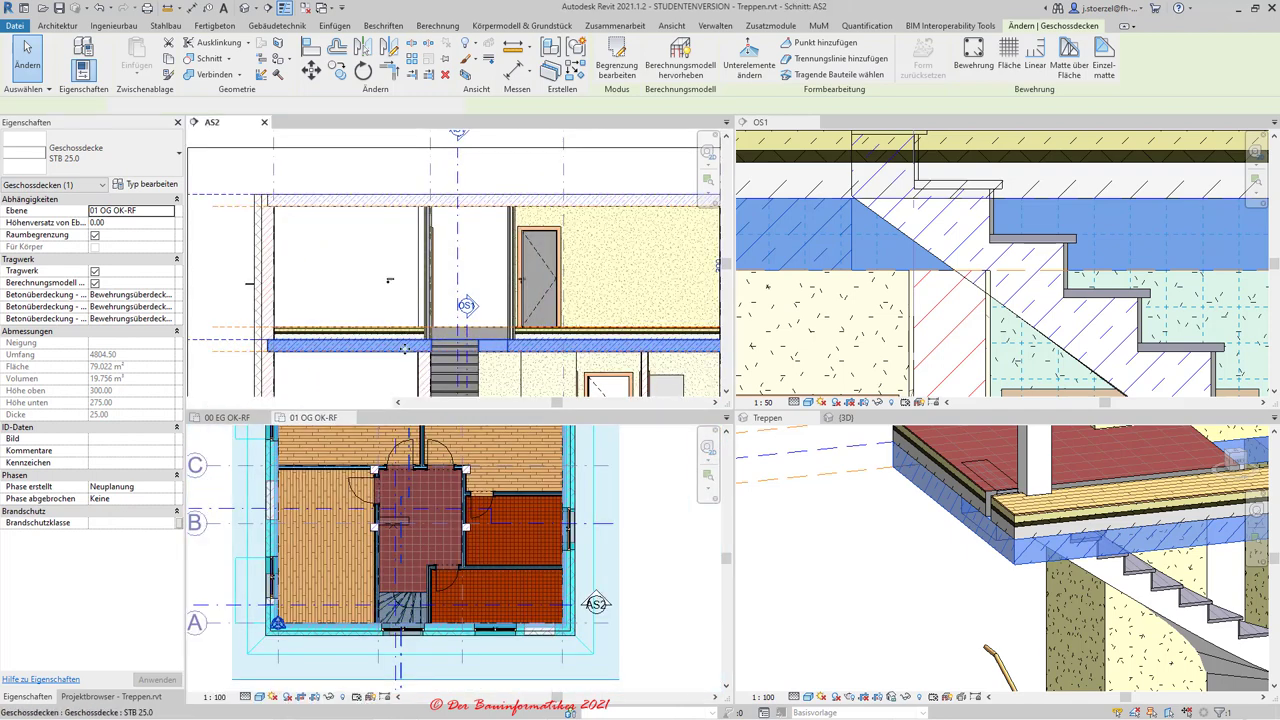
click(613, 60)
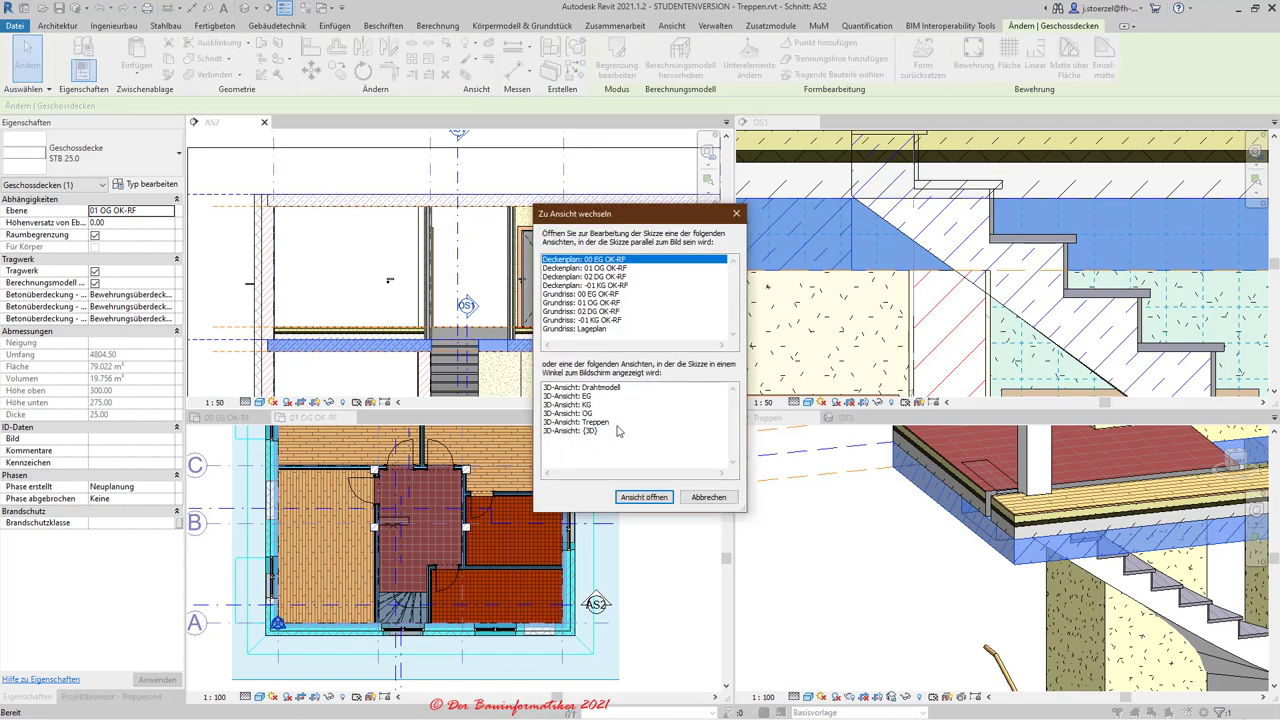
click(566, 303)
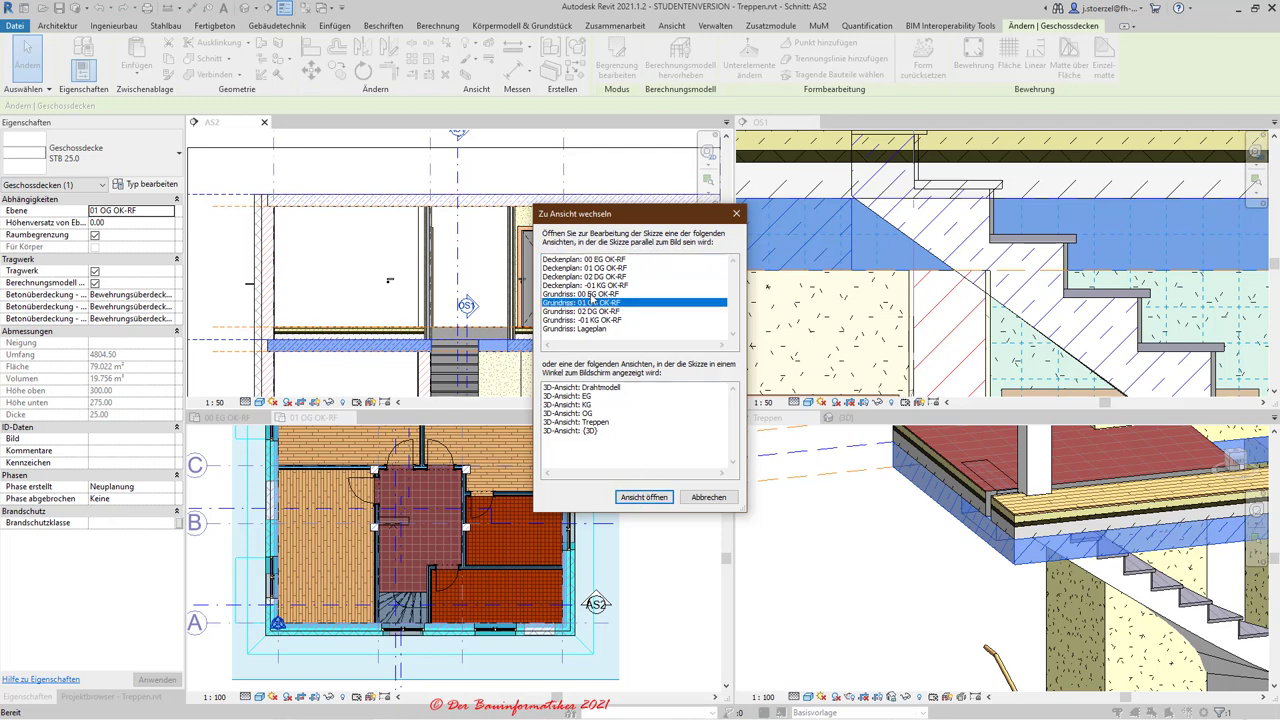
key(Up)
click(643, 497)
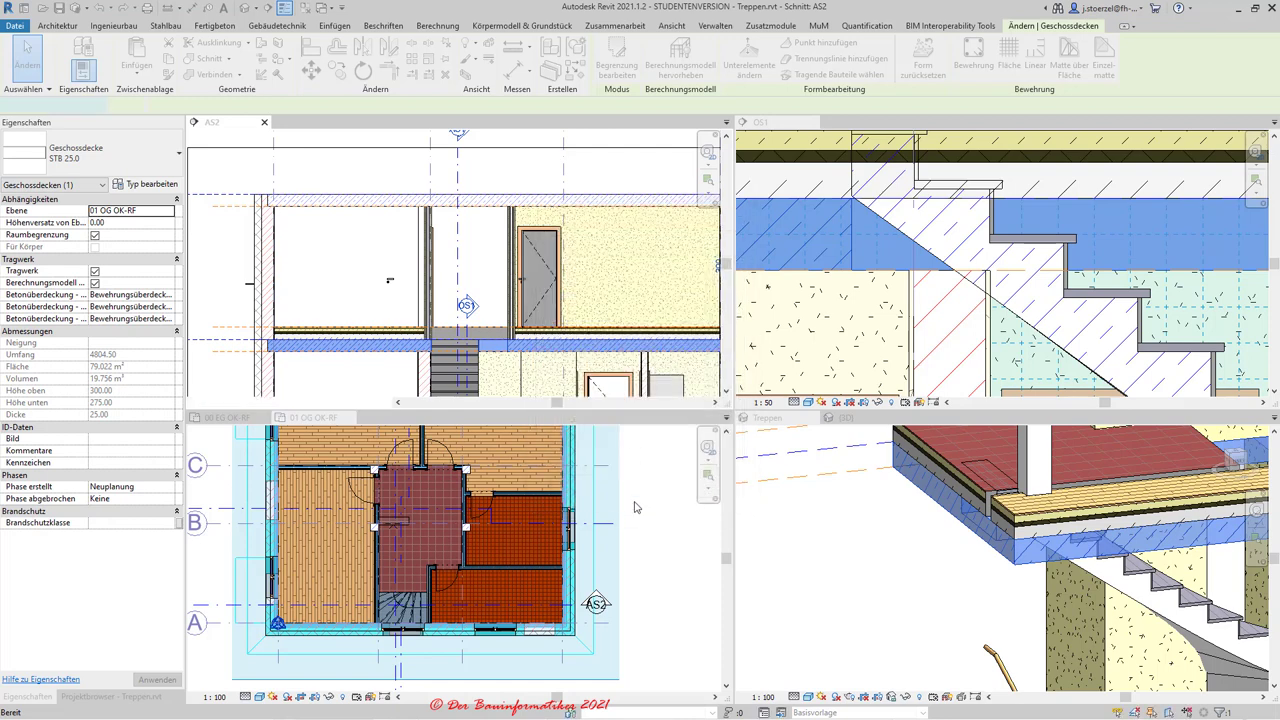
scroll(422, 498, down, 2)
scroll(415, 492, down, 2)
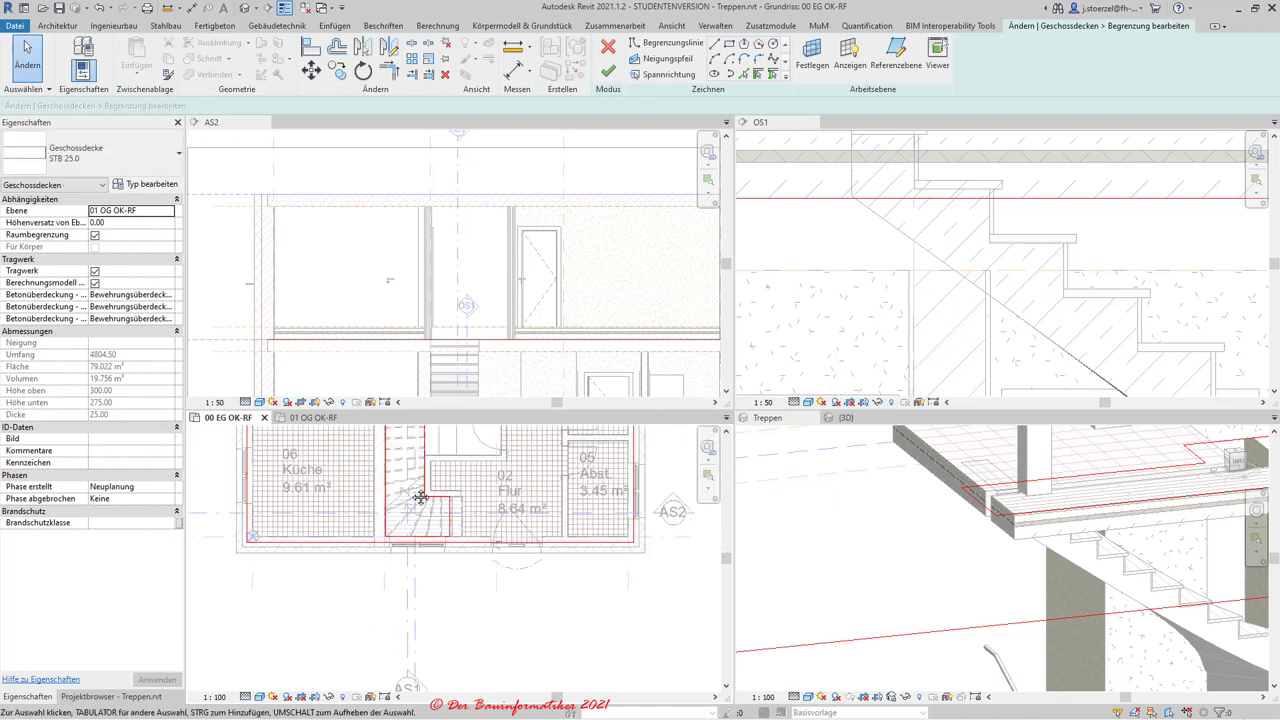
scroll(405, 485, down, 2)
scroll(403, 483, up, 2)
scroll(395, 475, up, 2)
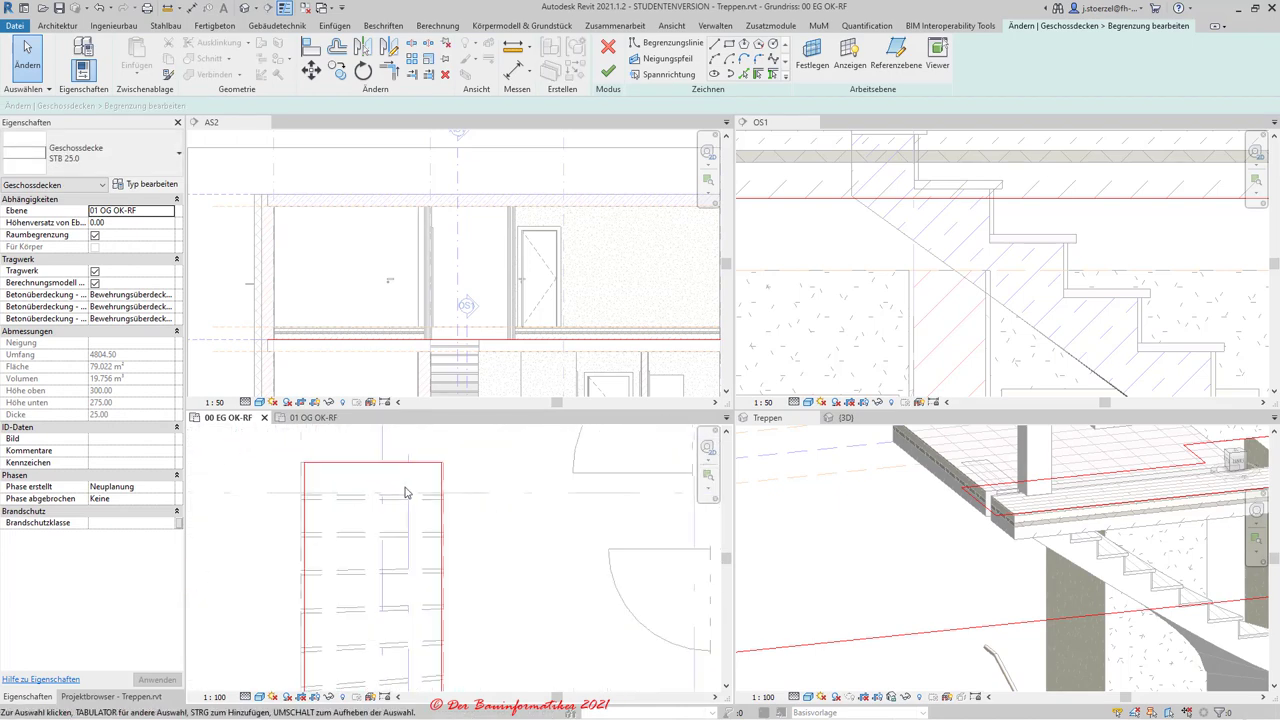
scroll(385, 465, up, 1)
Drag the opening's top sketch line down, nudge it two steps lower, and finish the boundary.
click(382, 462)
drag(382, 460, 380, 522)
scroll(371, 522, up, 2)
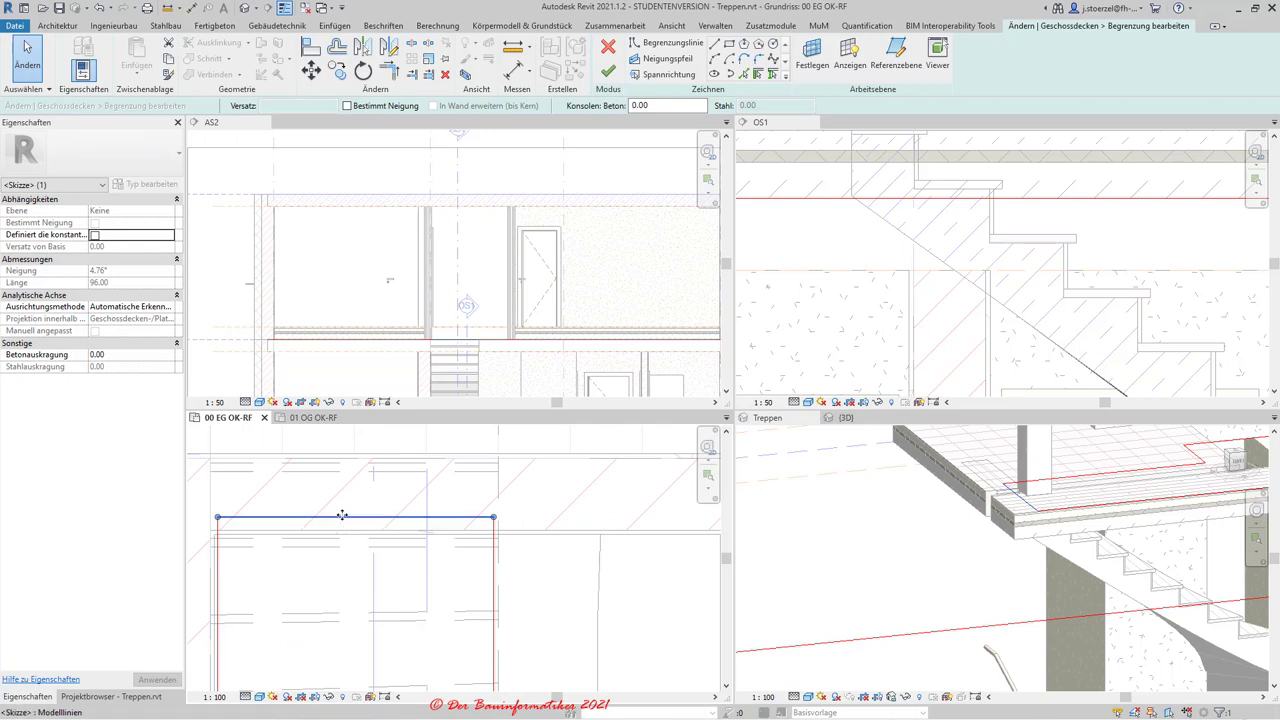
scroll(348, 517, up, 2)
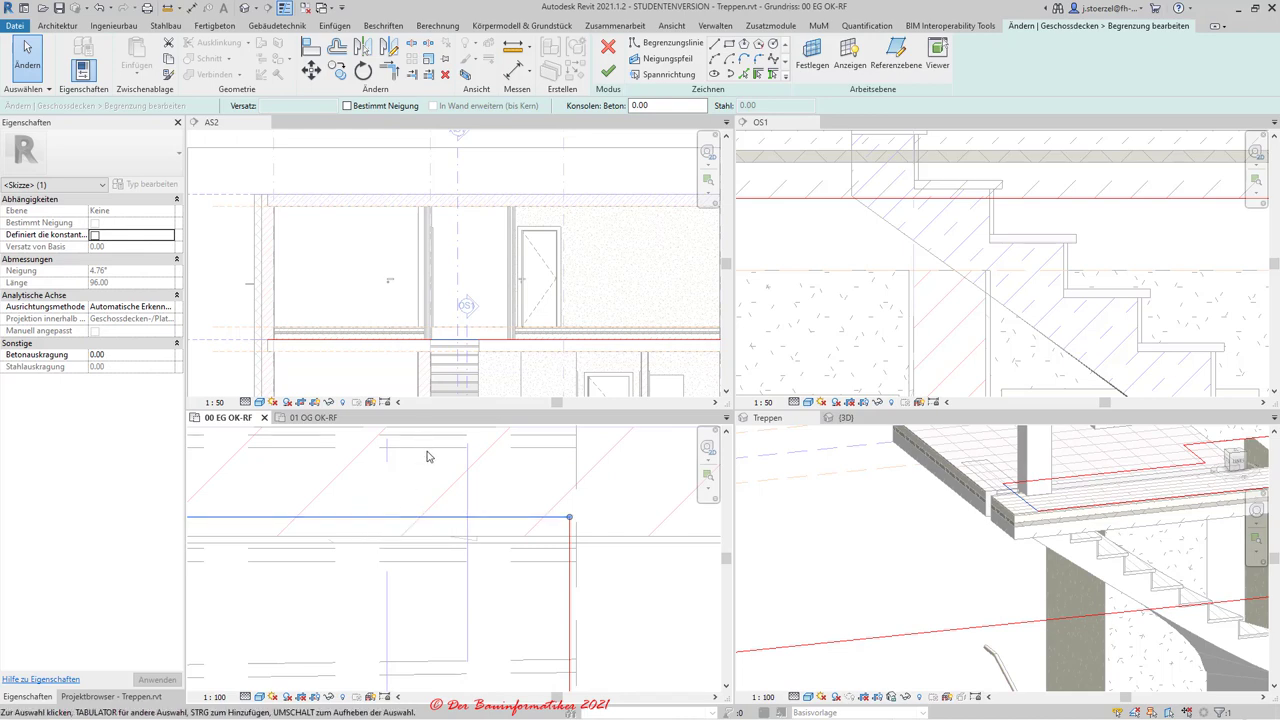
scroll(427, 456, down, 2)
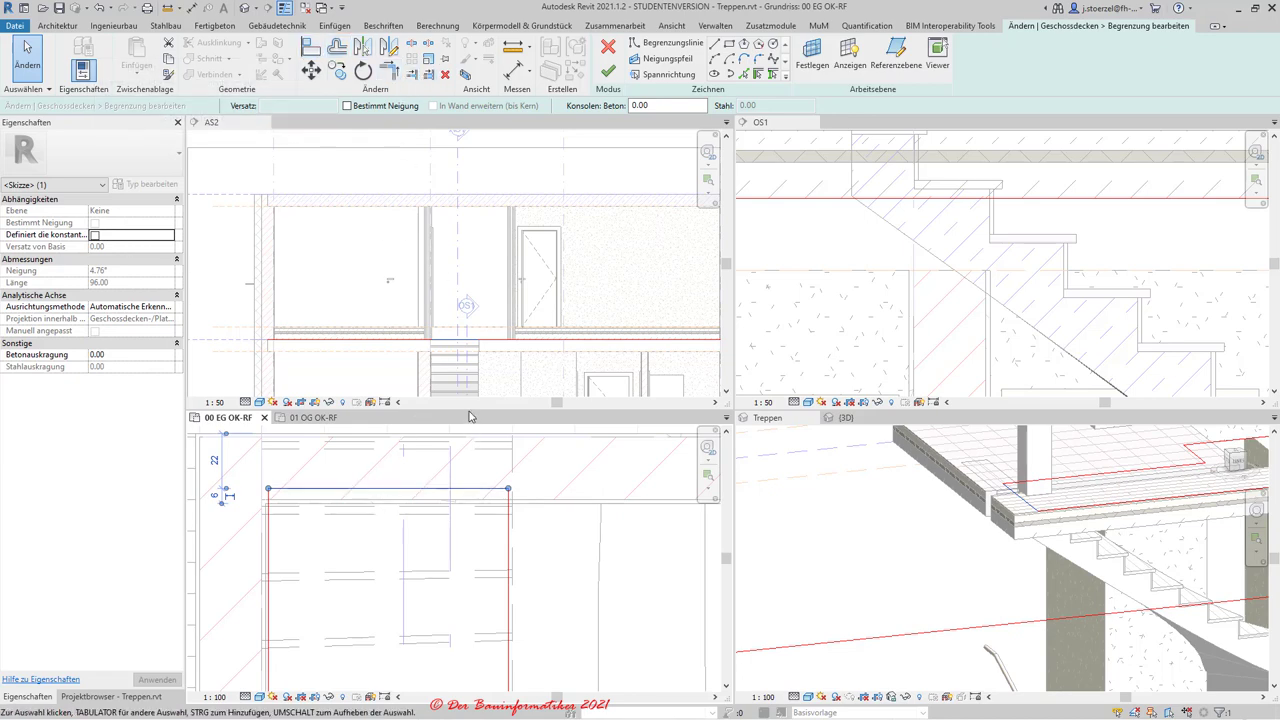
key(Down)
key(Down)
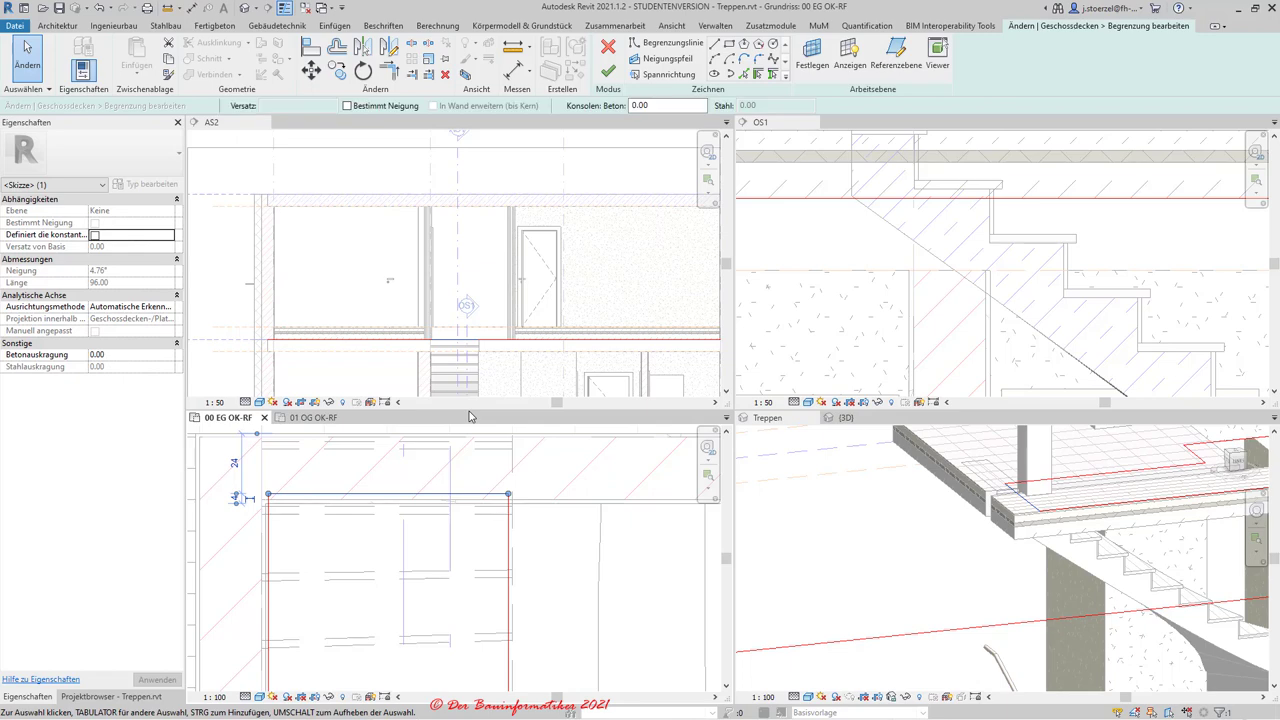
key(Down)
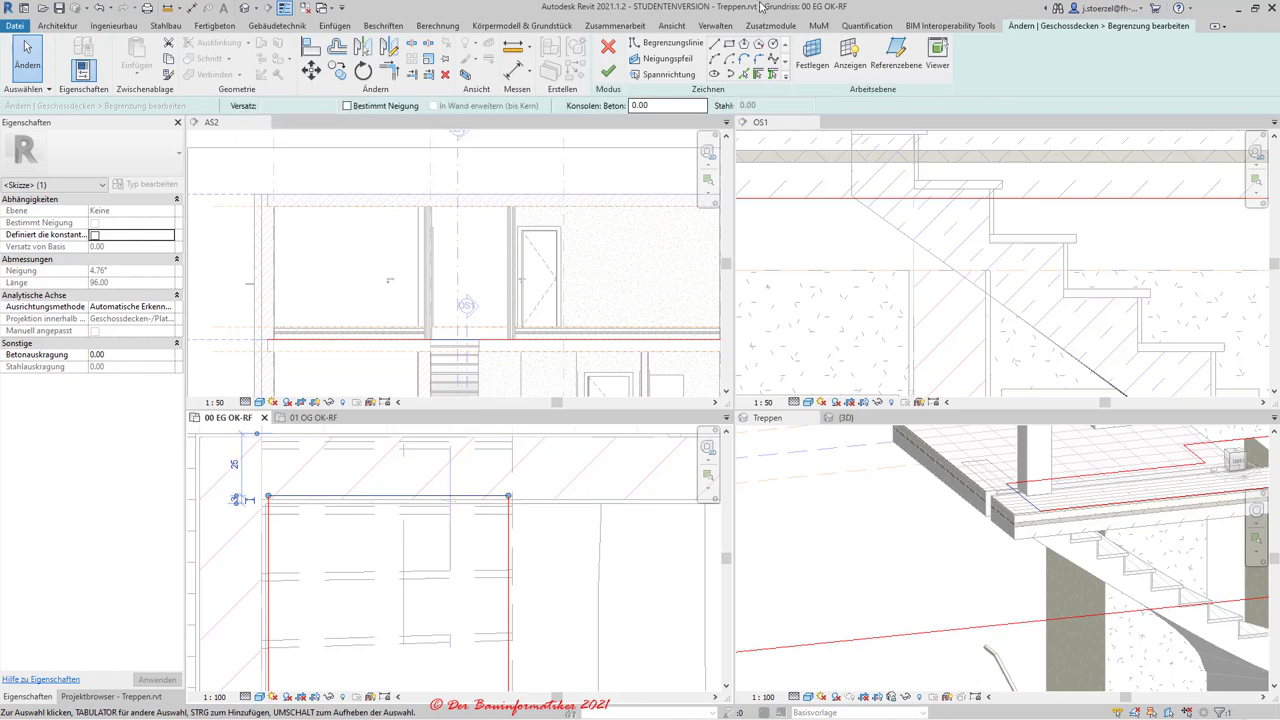
click(605, 76)
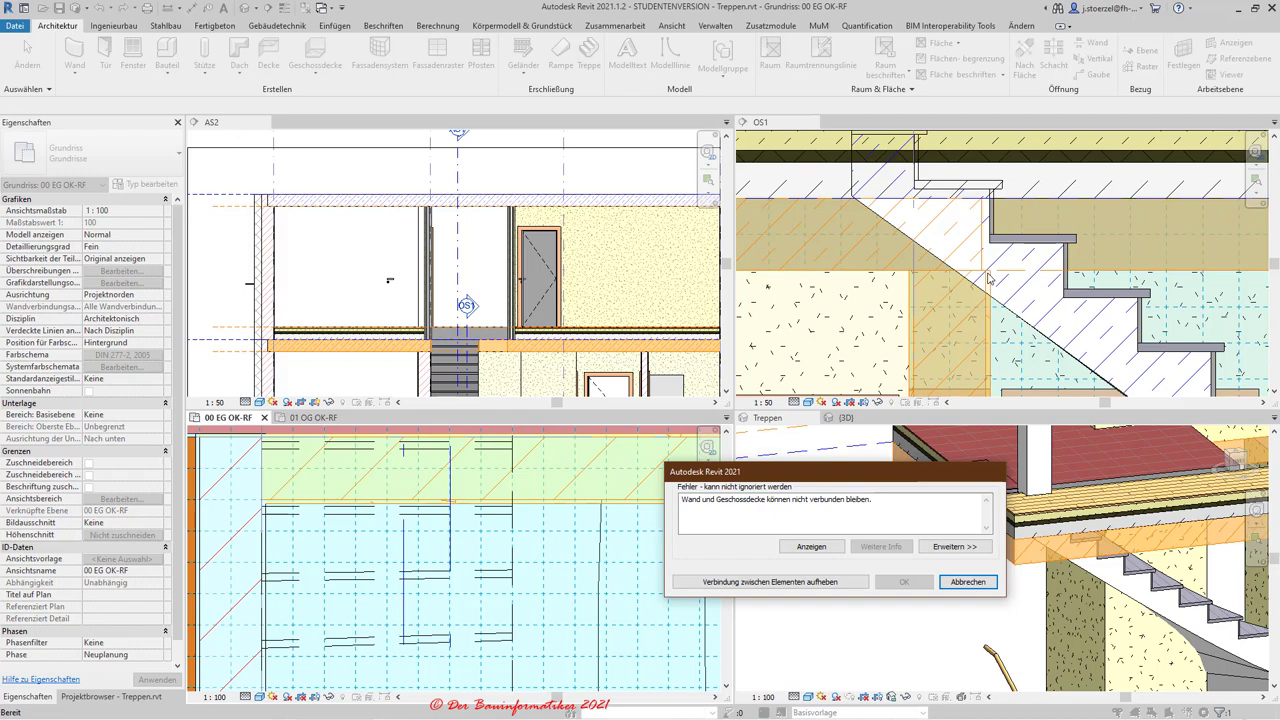
Unjoin the conflicting wall from the slab and check the enlarged opening in section OS1.
click(773, 580)
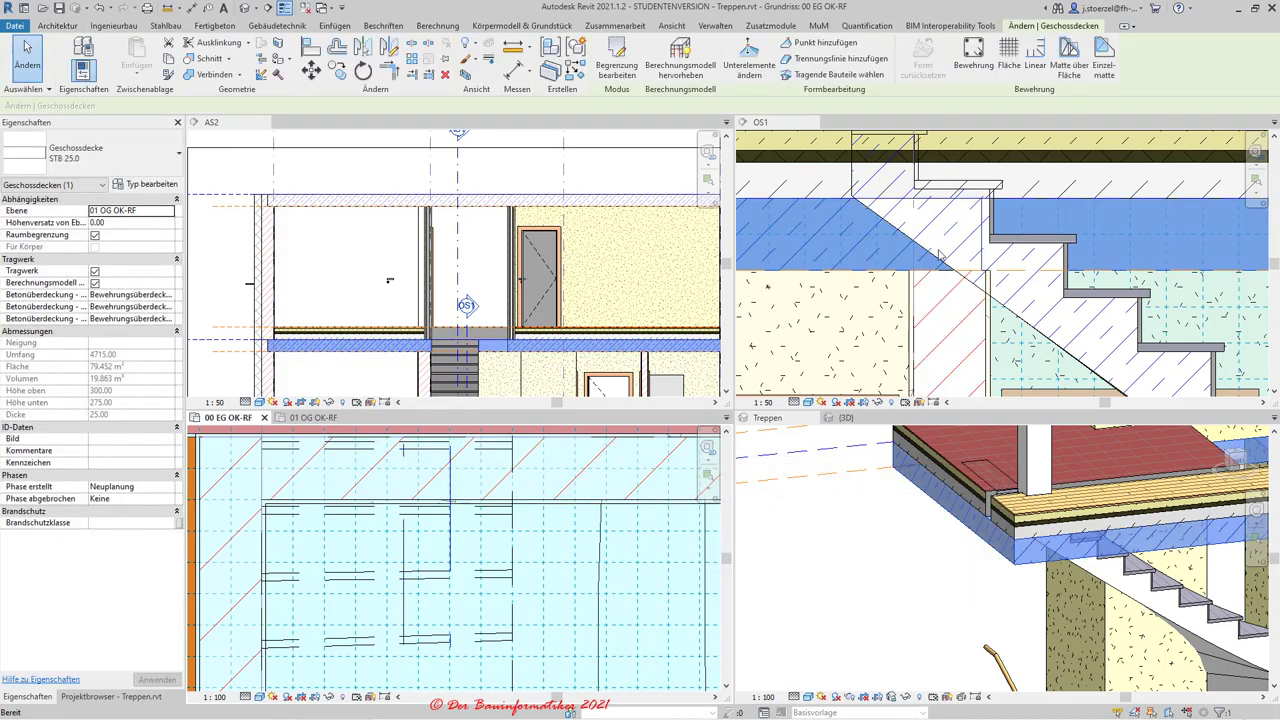
scroll(883, 258, down, 2)
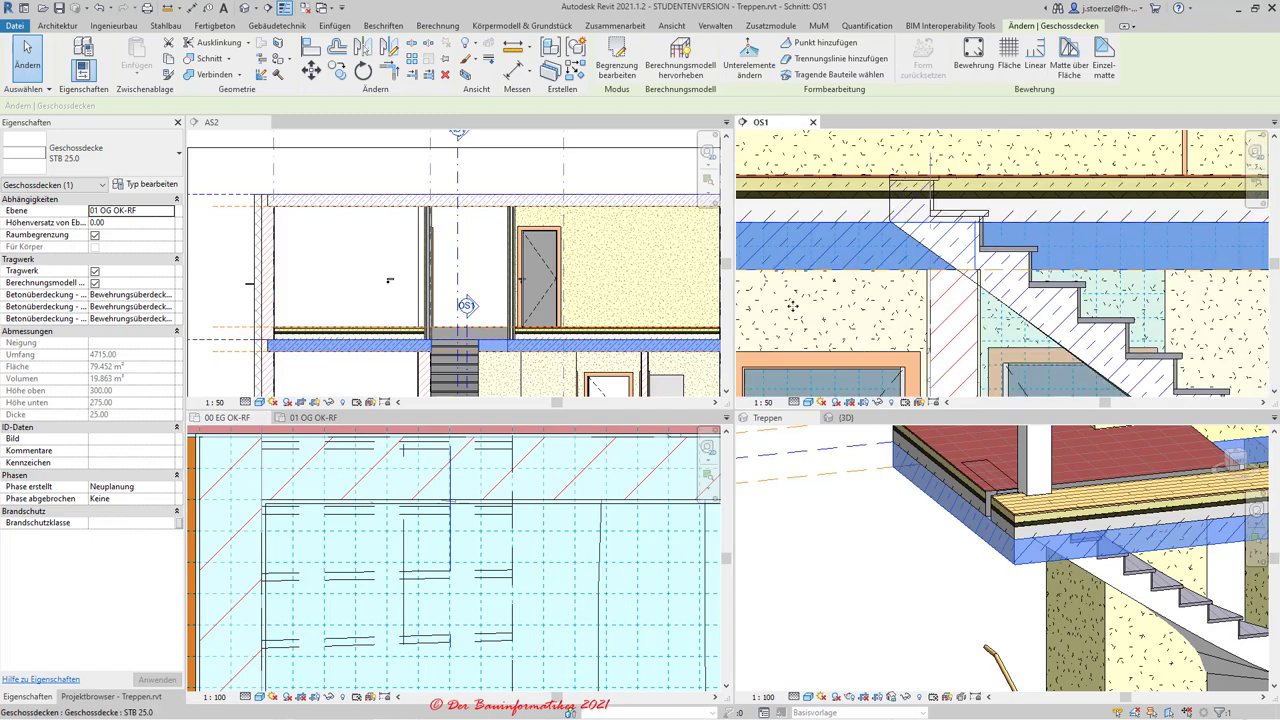
scroll(975, 248, up, 2)
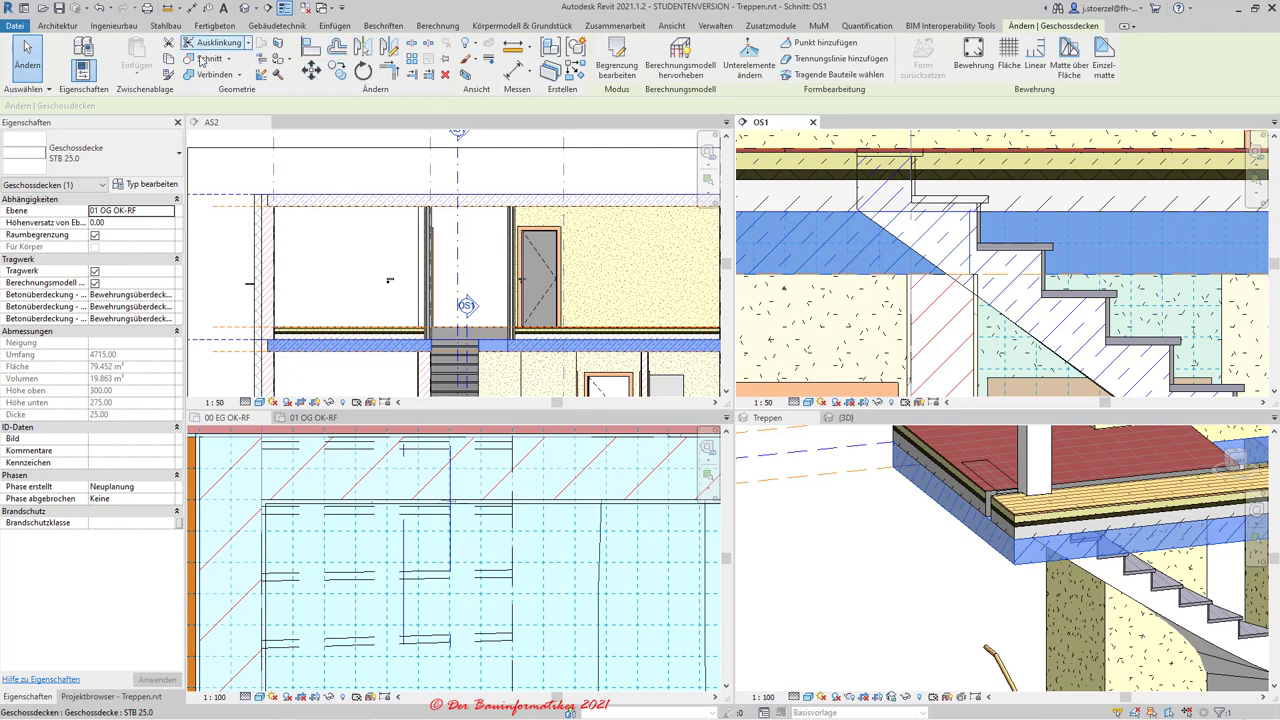
Join the geometry of the upper floor slab and the precast stair with Geometrie verbinden.
click(240, 76)
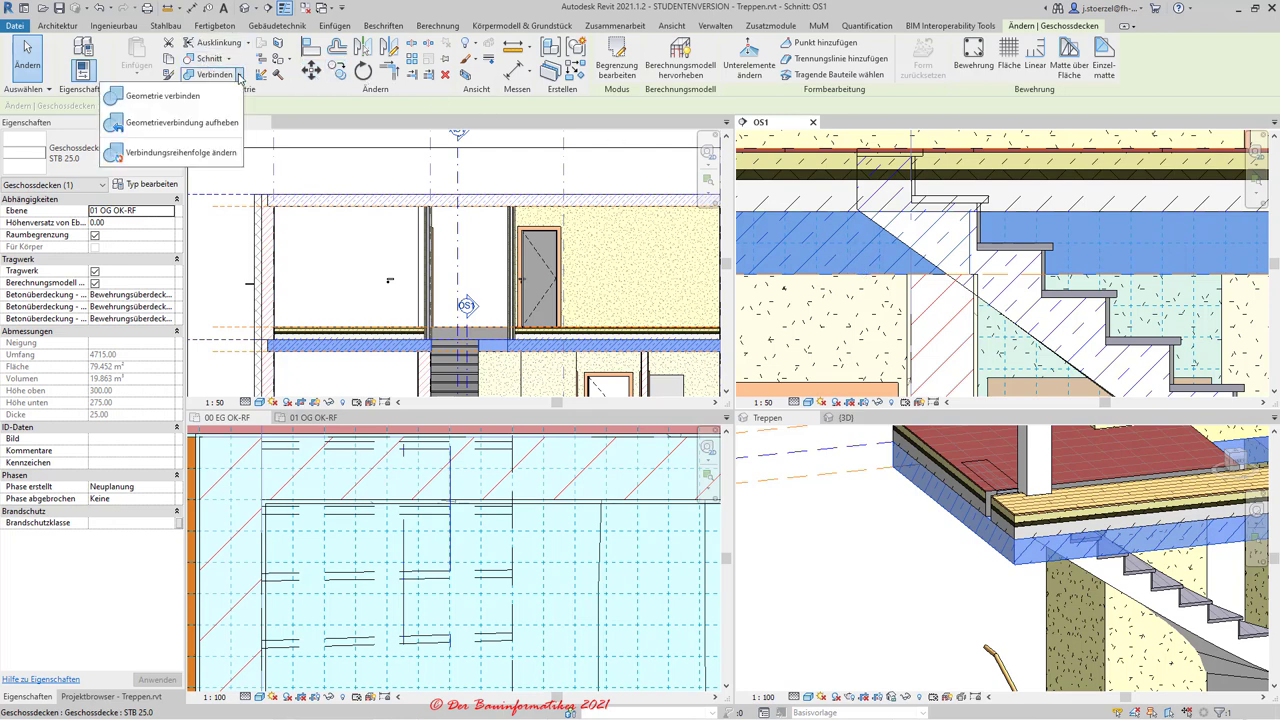
click(155, 96)
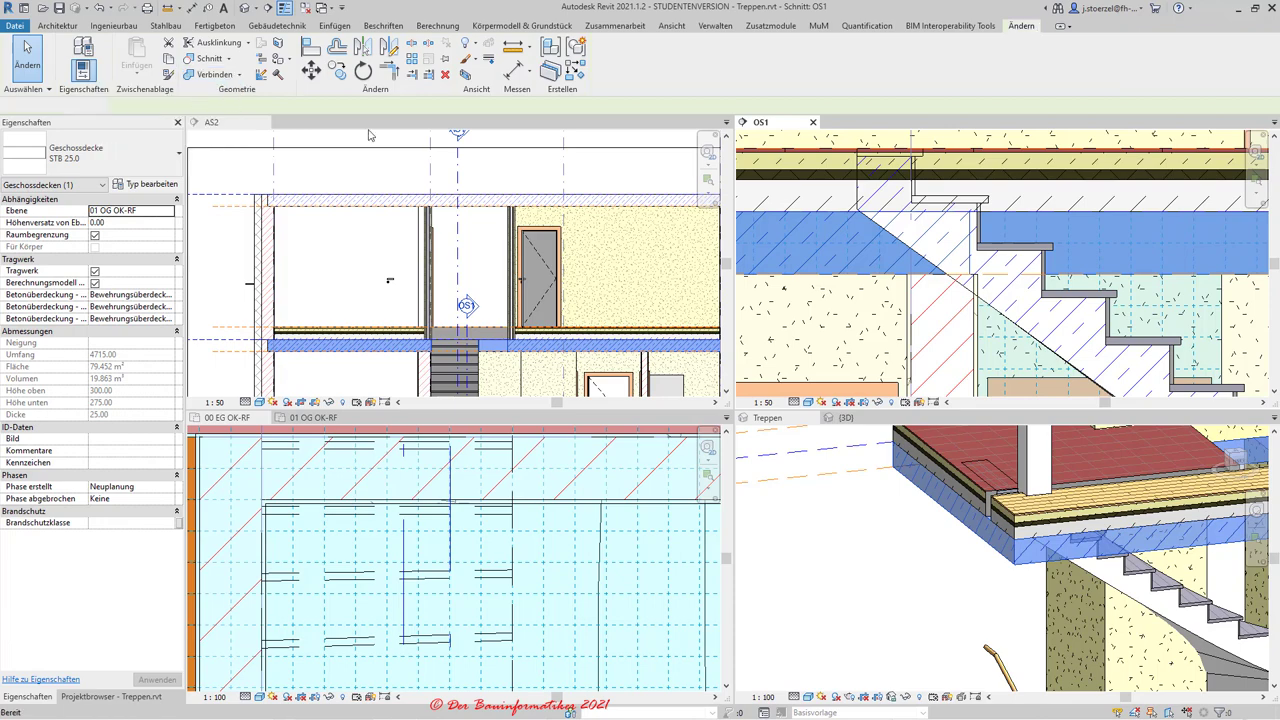
click(845, 275)
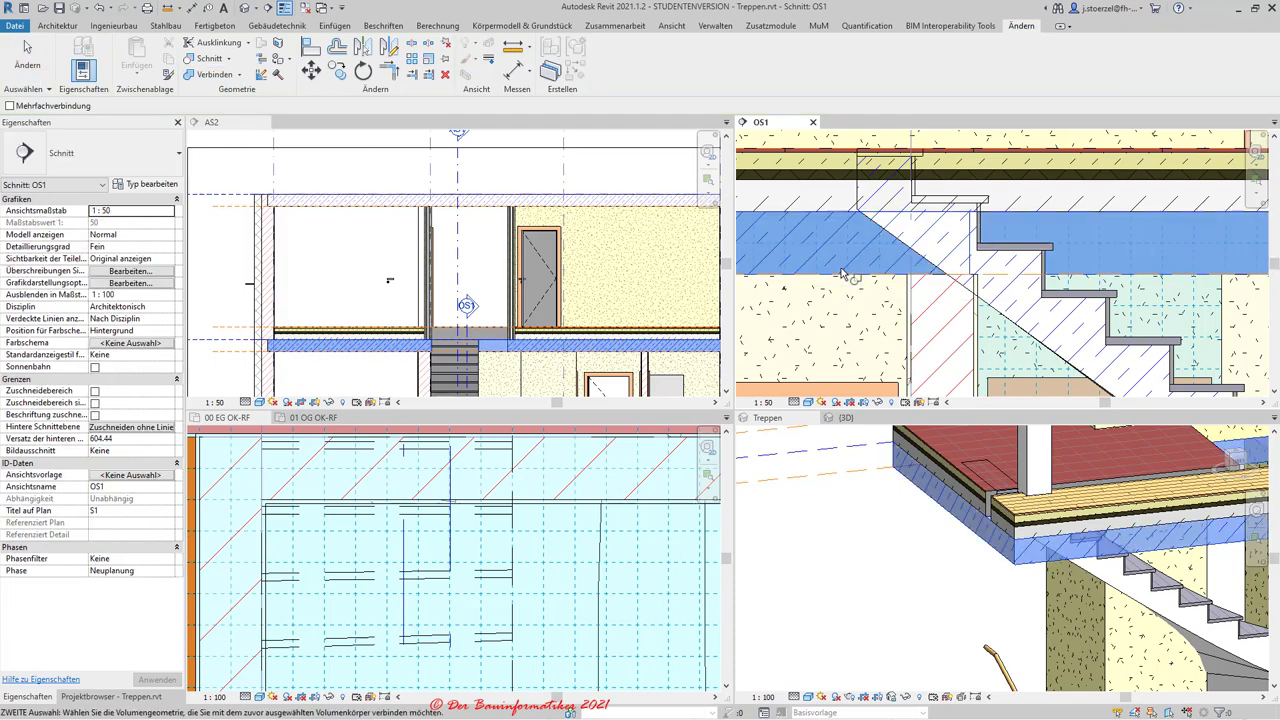
click(1030, 322)
key(Escape)
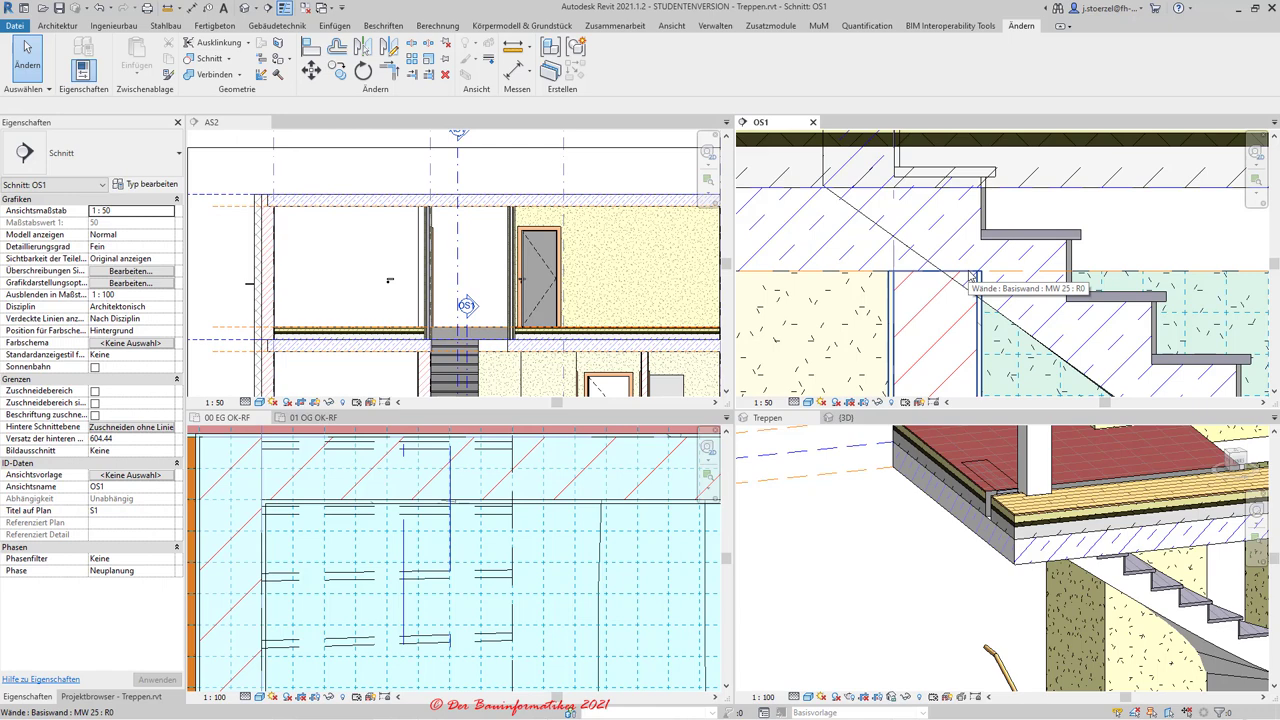
scroll(969, 275, up, 1)
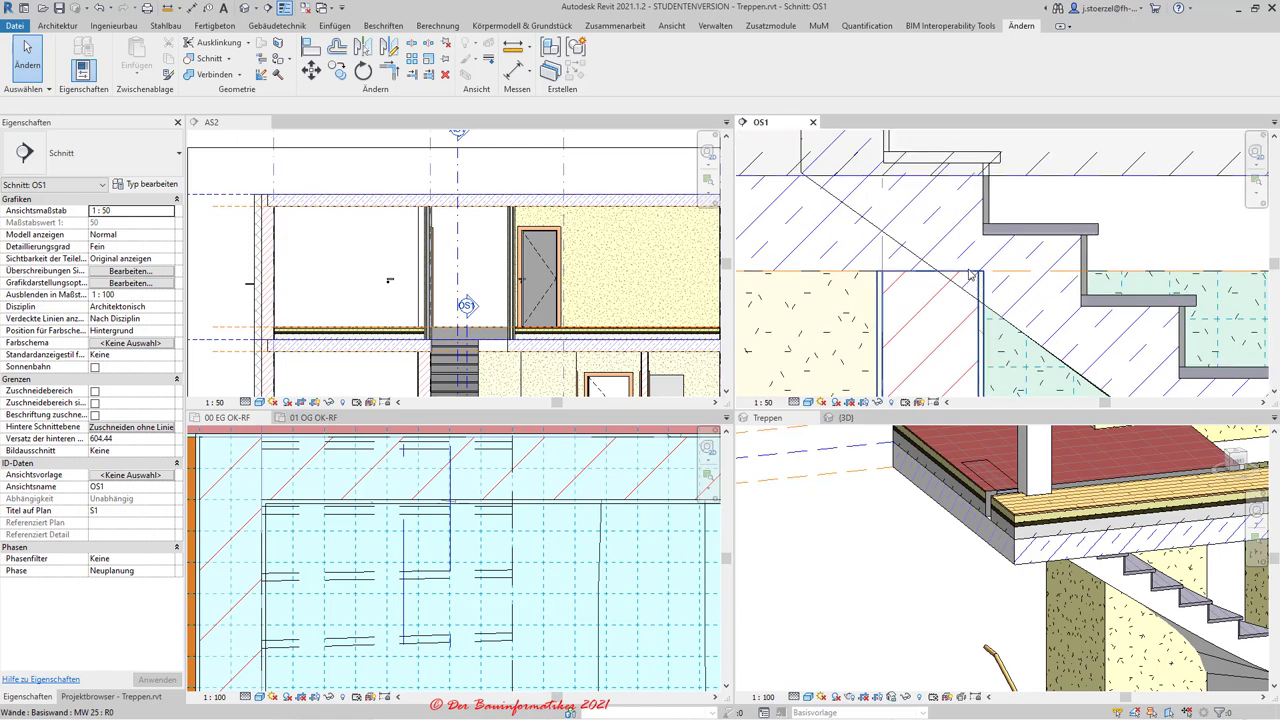
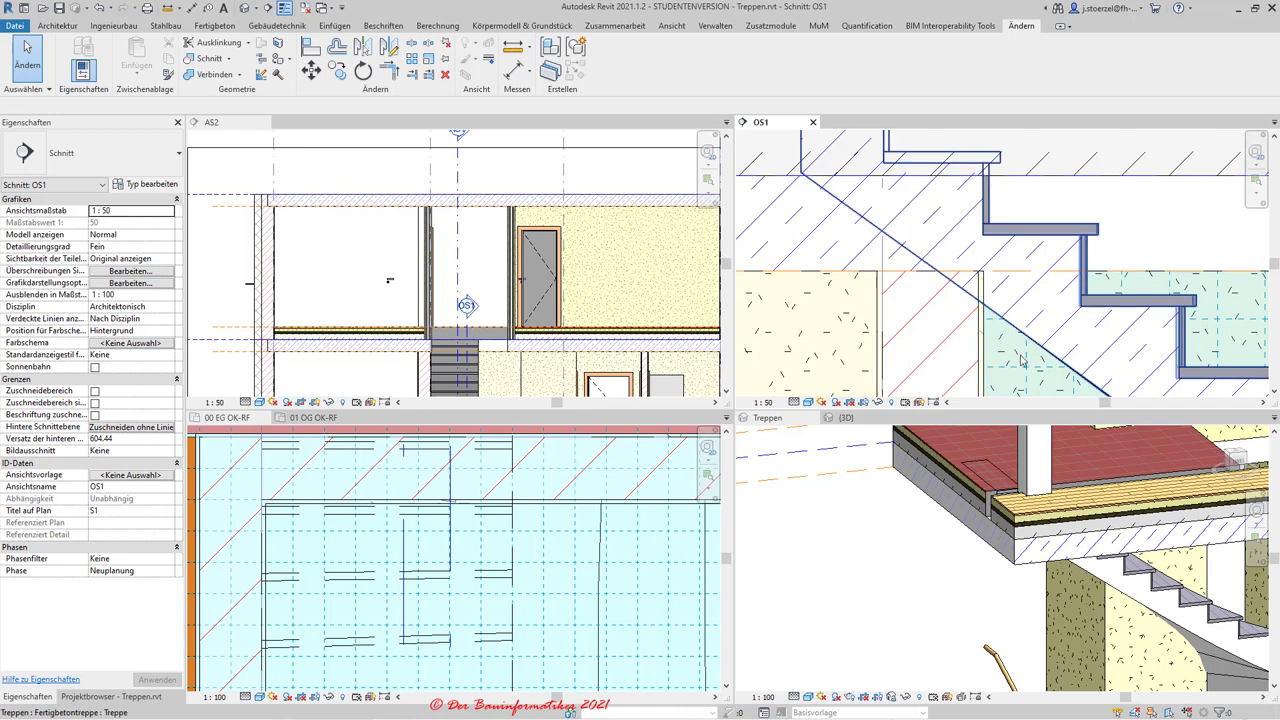
Select the FB Fliesen Wohnen tile slab and open its boundary for editing in 01 OG OK-RF.
scroll(975, 280, down, 2)
scroll(977, 295, down, 1)
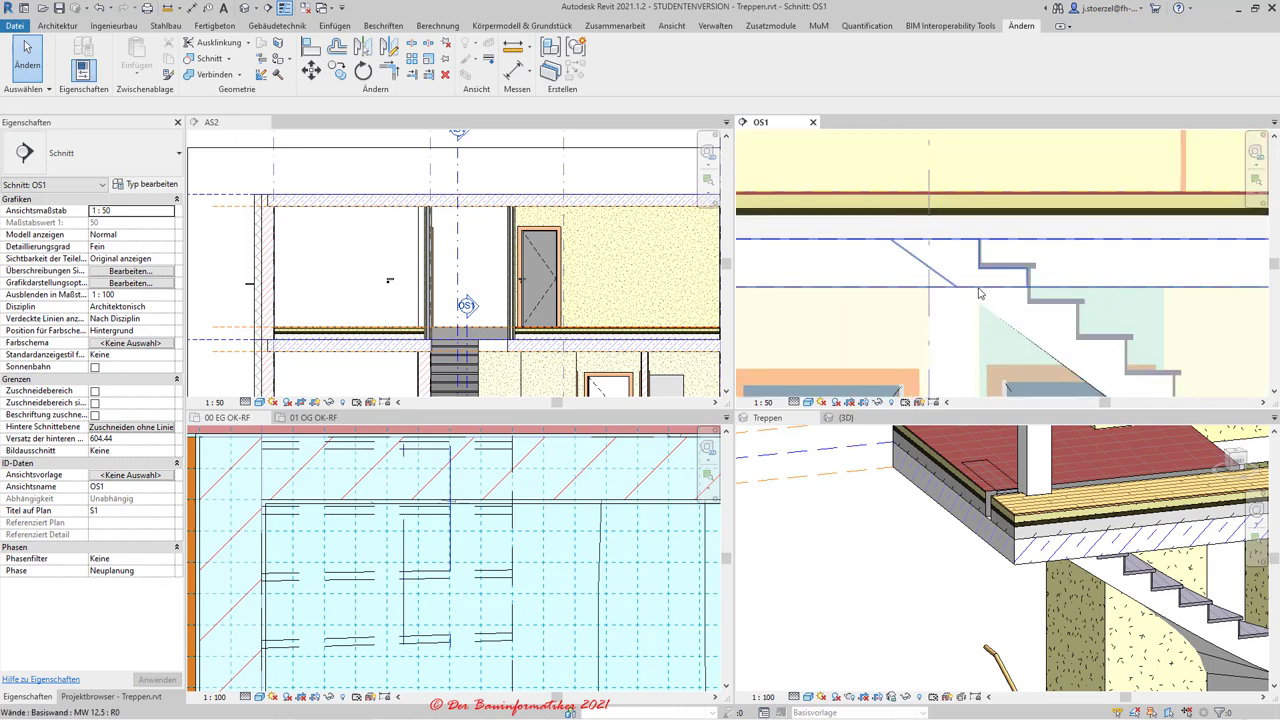
scroll(977, 298, up, 1)
scroll(990, 294, up, 1)
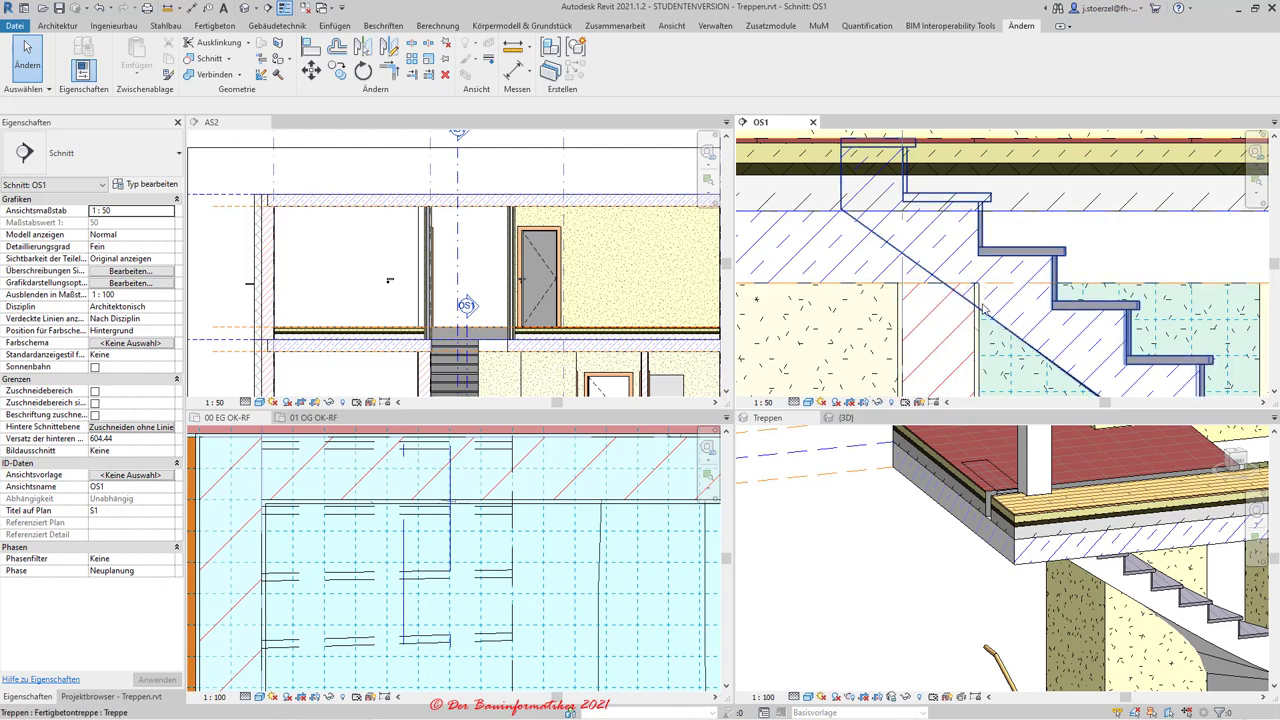
scroll(985, 325, down, 1)
scroll(970, 335, down, 1)
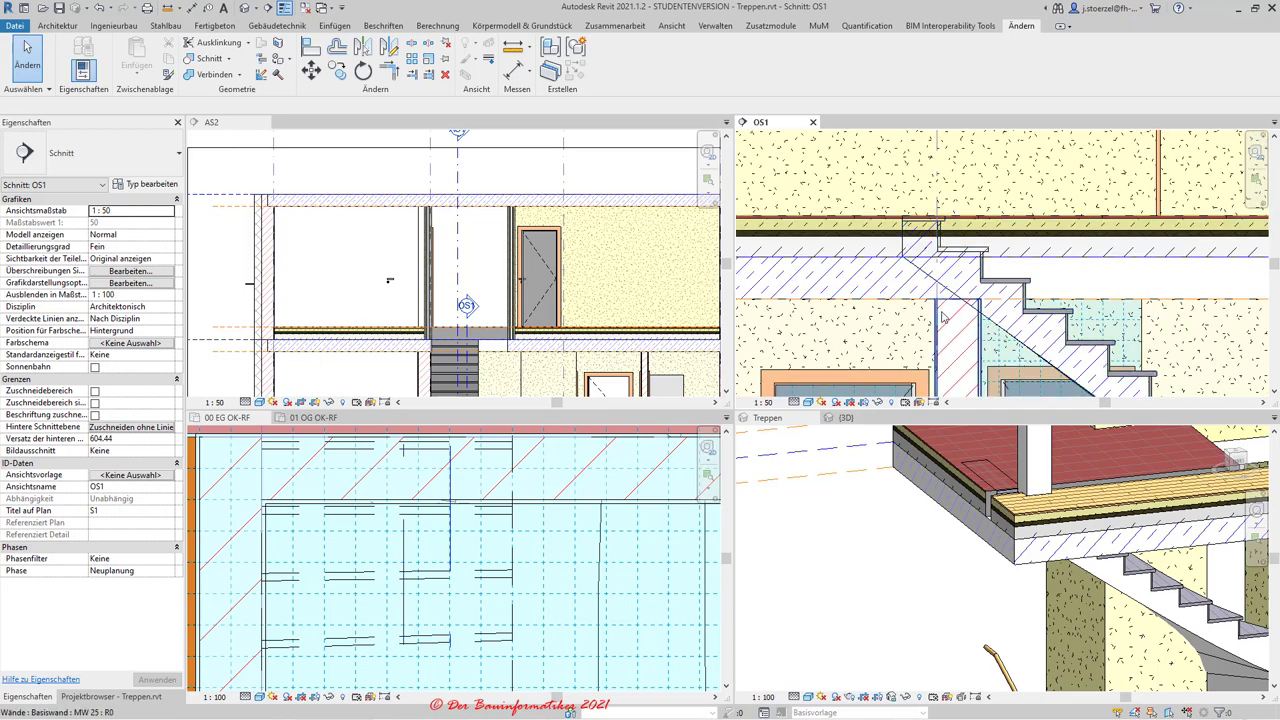
scroll(942, 320, down, 1)
scroll(944, 318, down, 1)
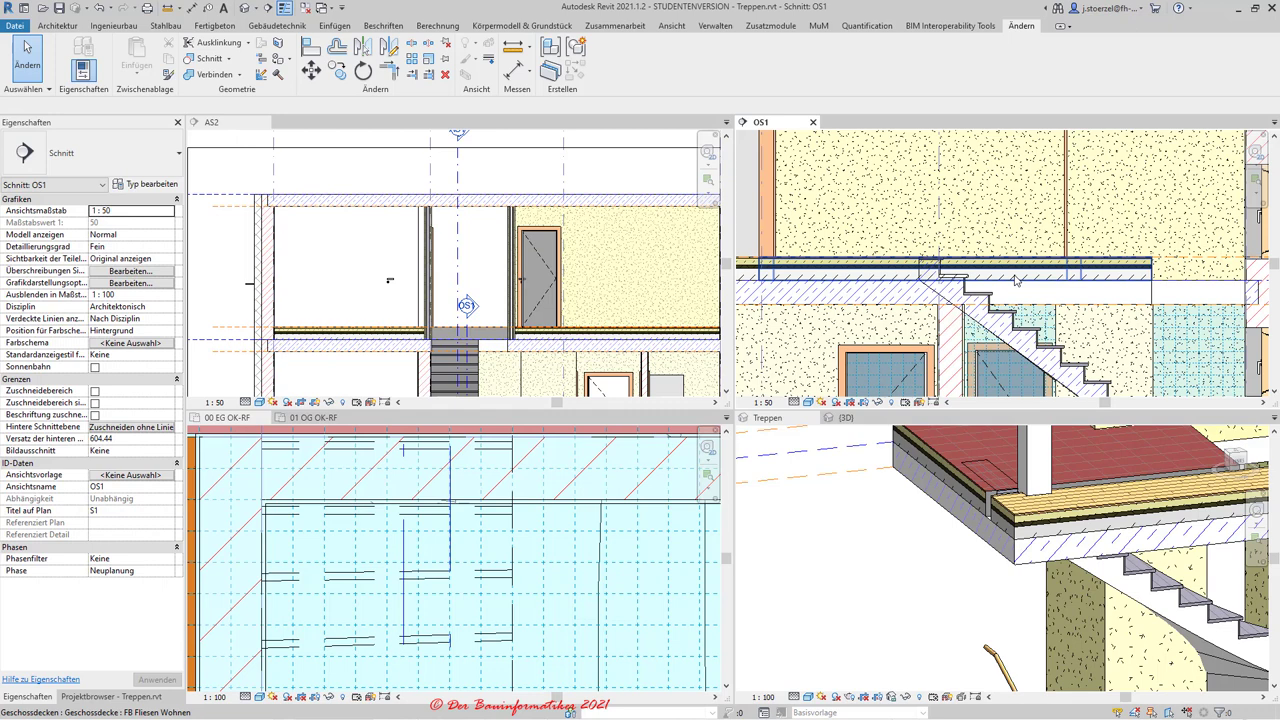
click(1015, 281)
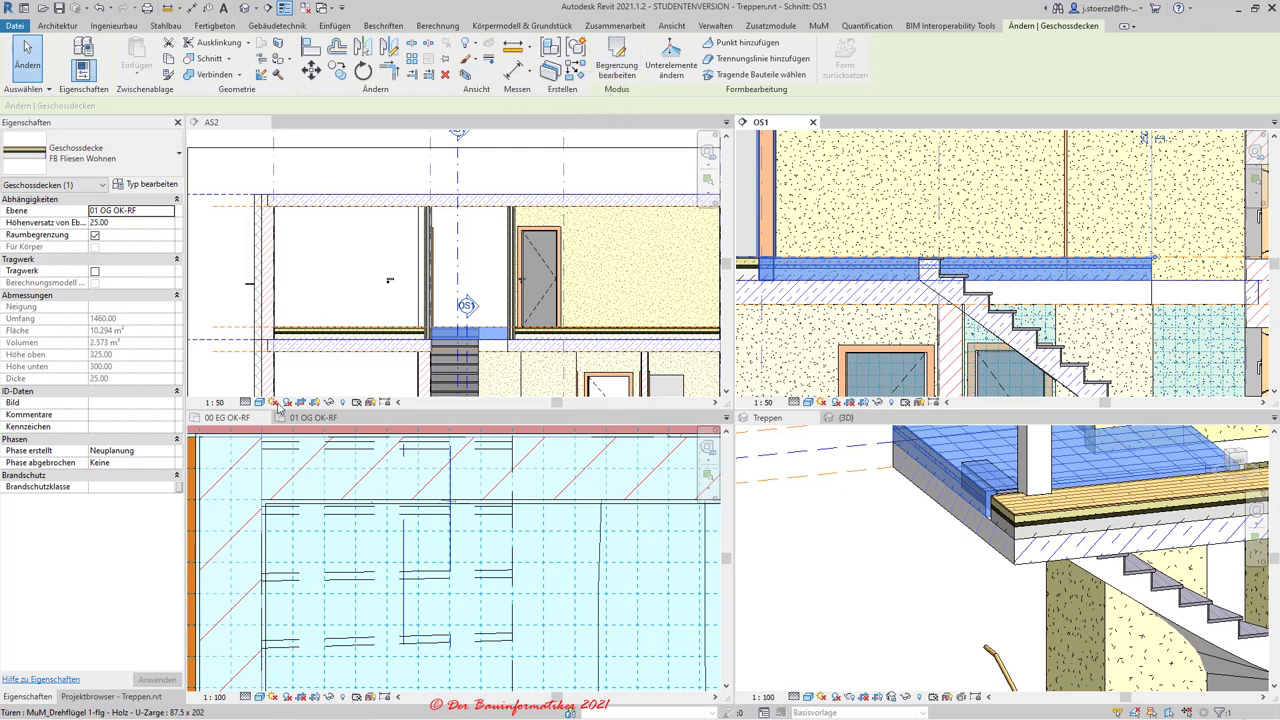
click(313, 418)
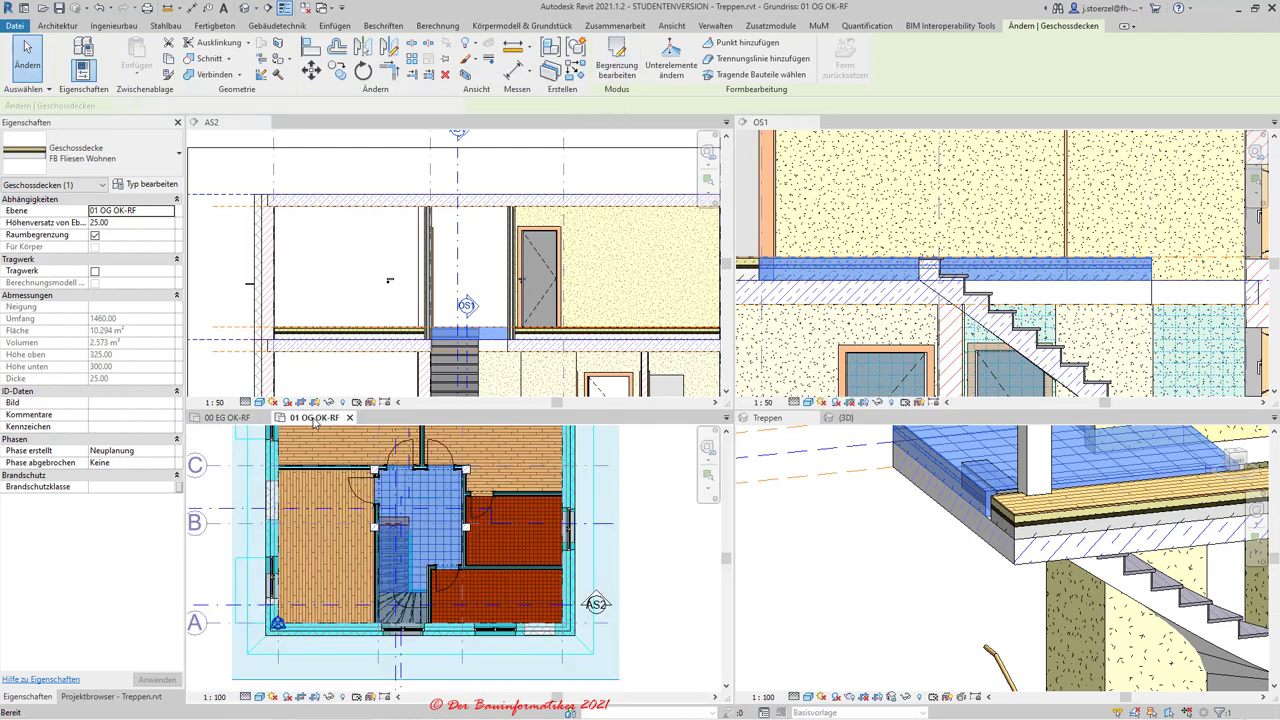
click(618, 58)
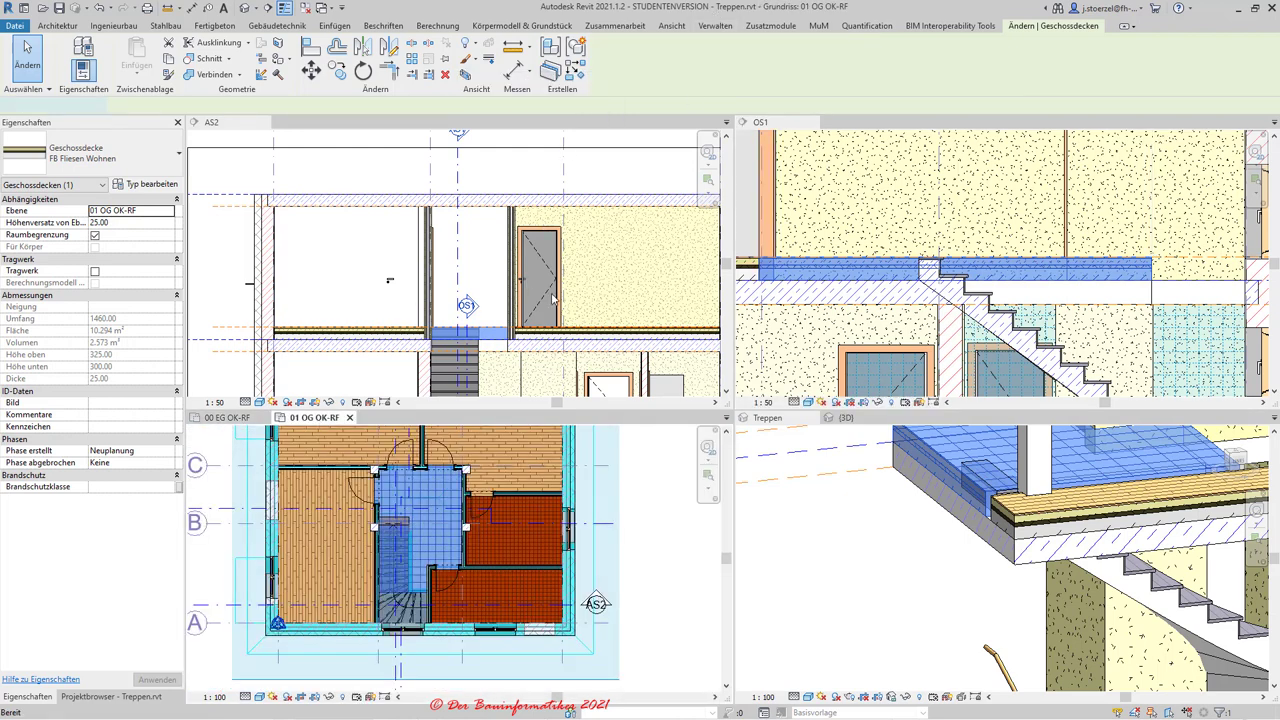
scroll(390, 580, up, 3)
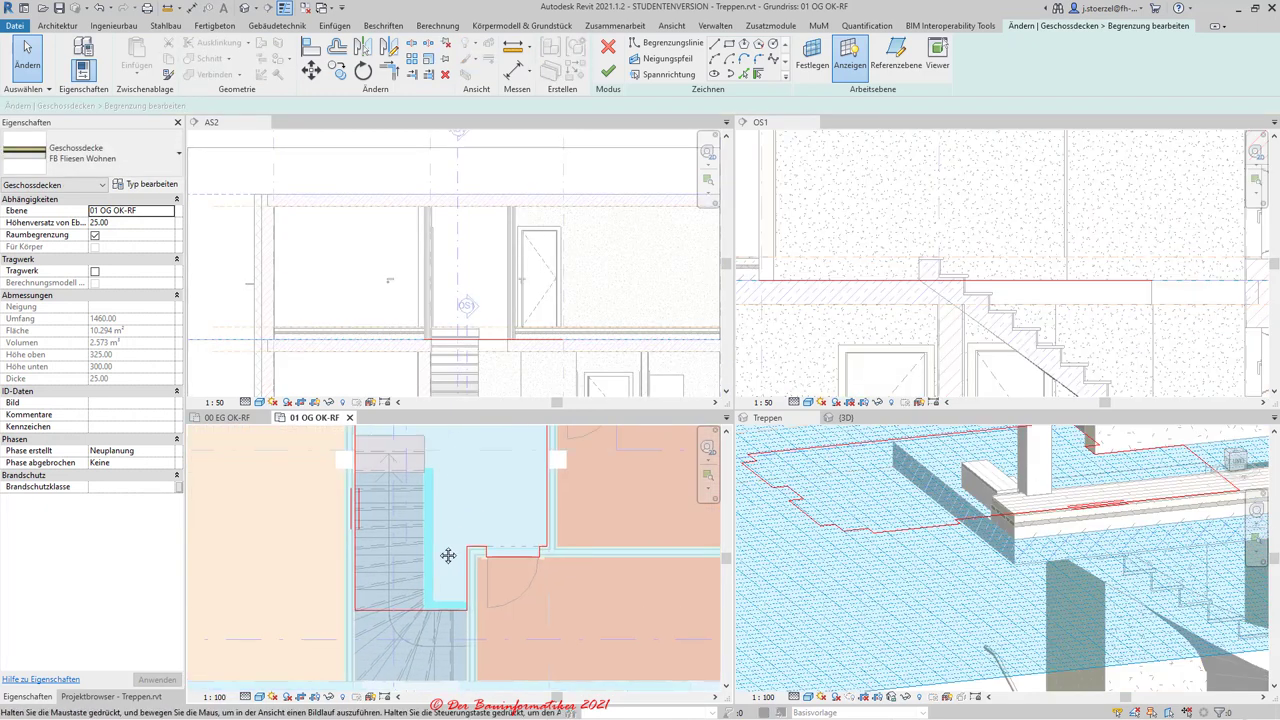
scroll(452, 578, up, 2)
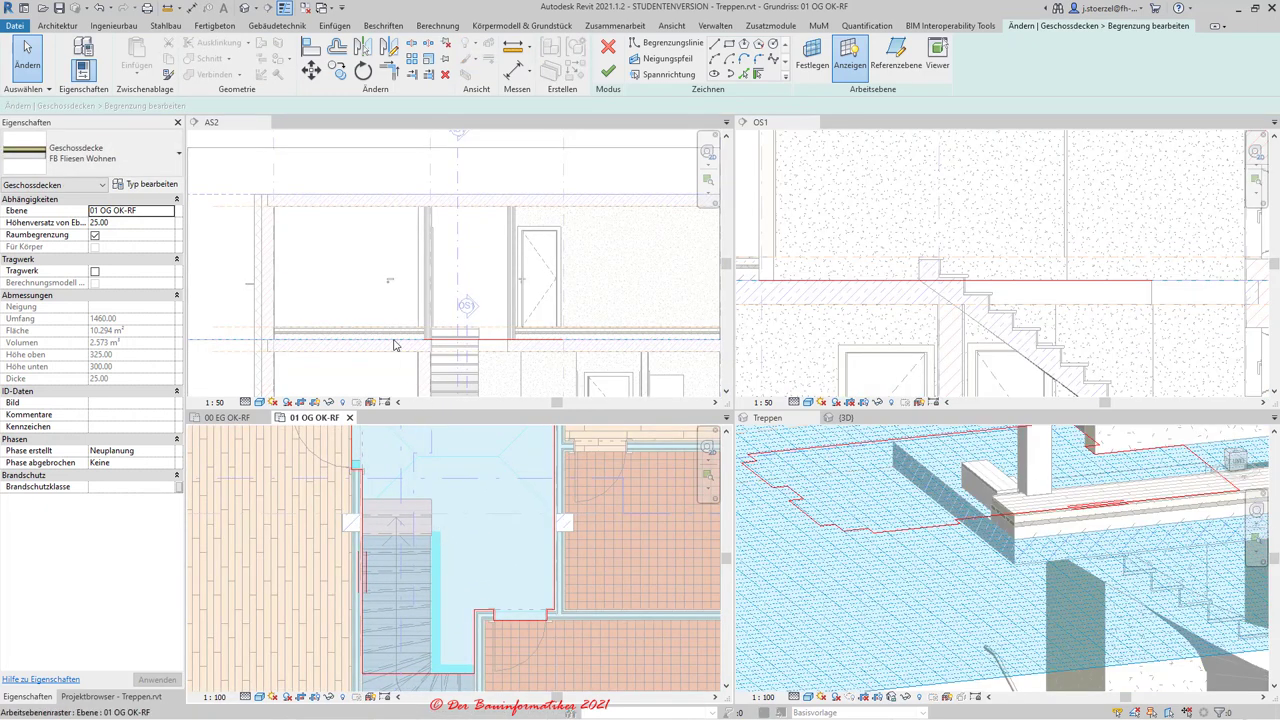
Pick the stair's top edge as a new boundary line of the slab.
click(742, 76)
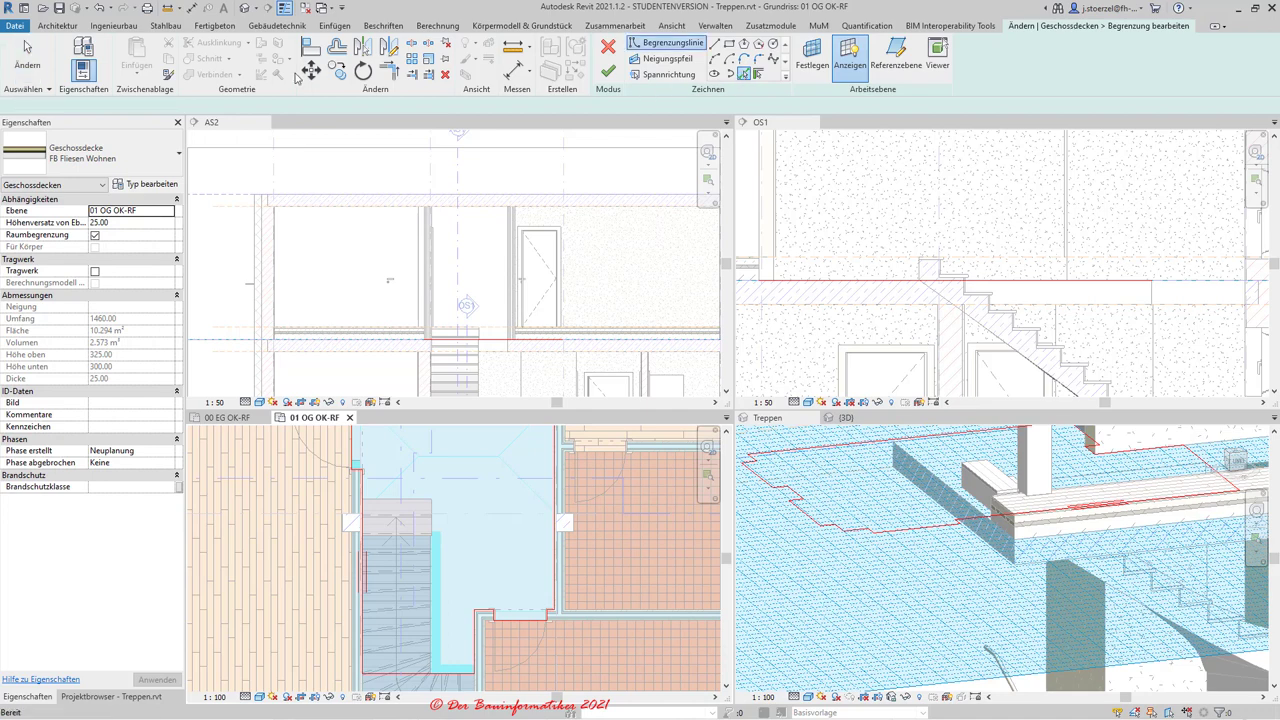
scroll(436, 484, up, 4)
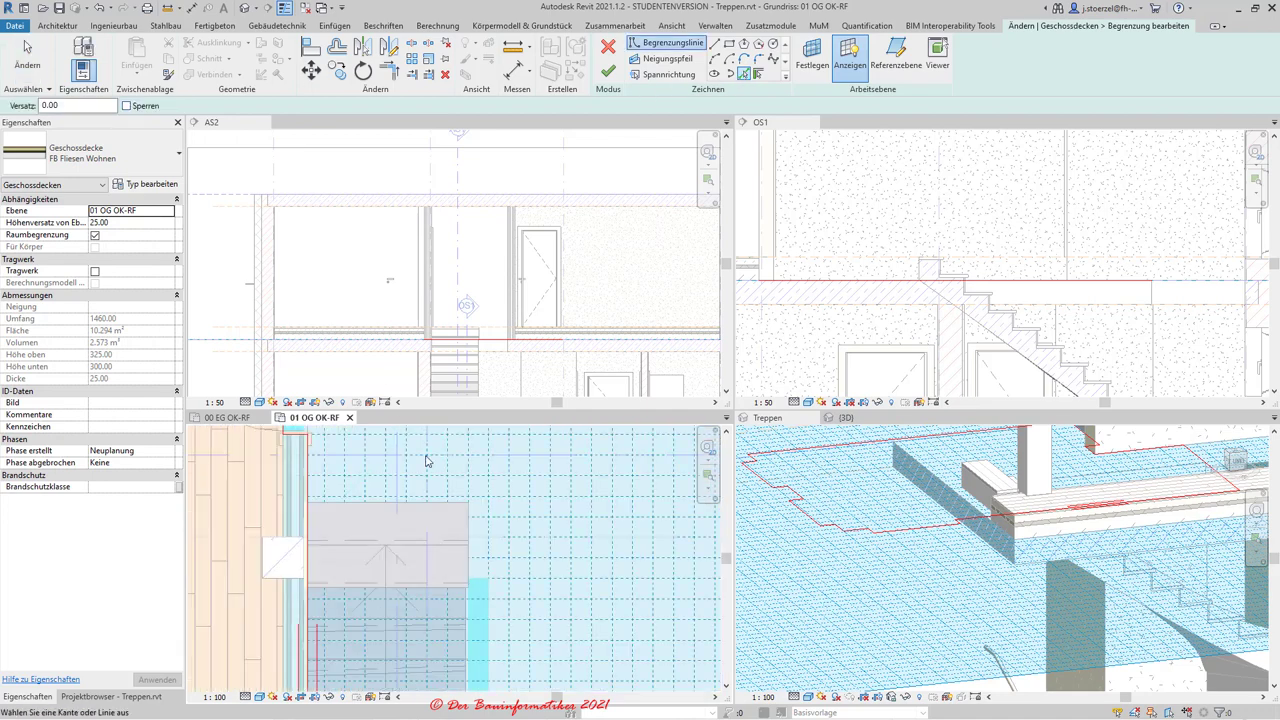
click(409, 507)
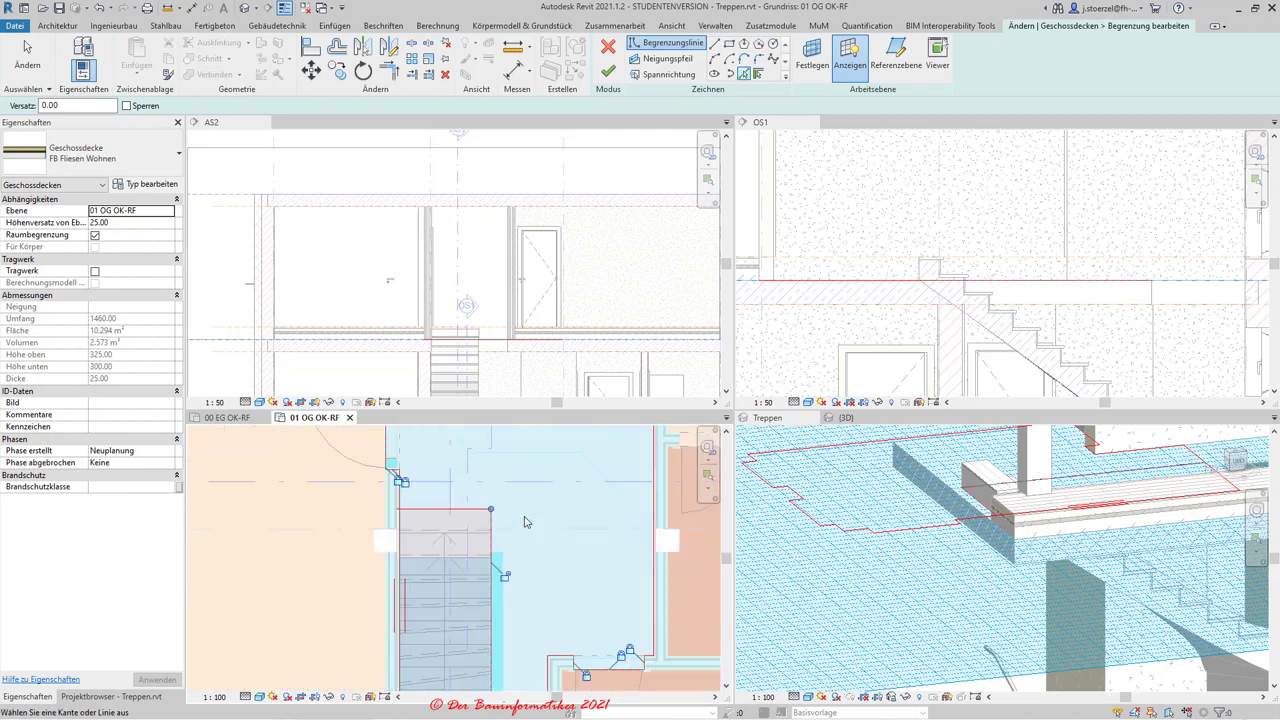
middle_drag(468, 518, 531, 416)
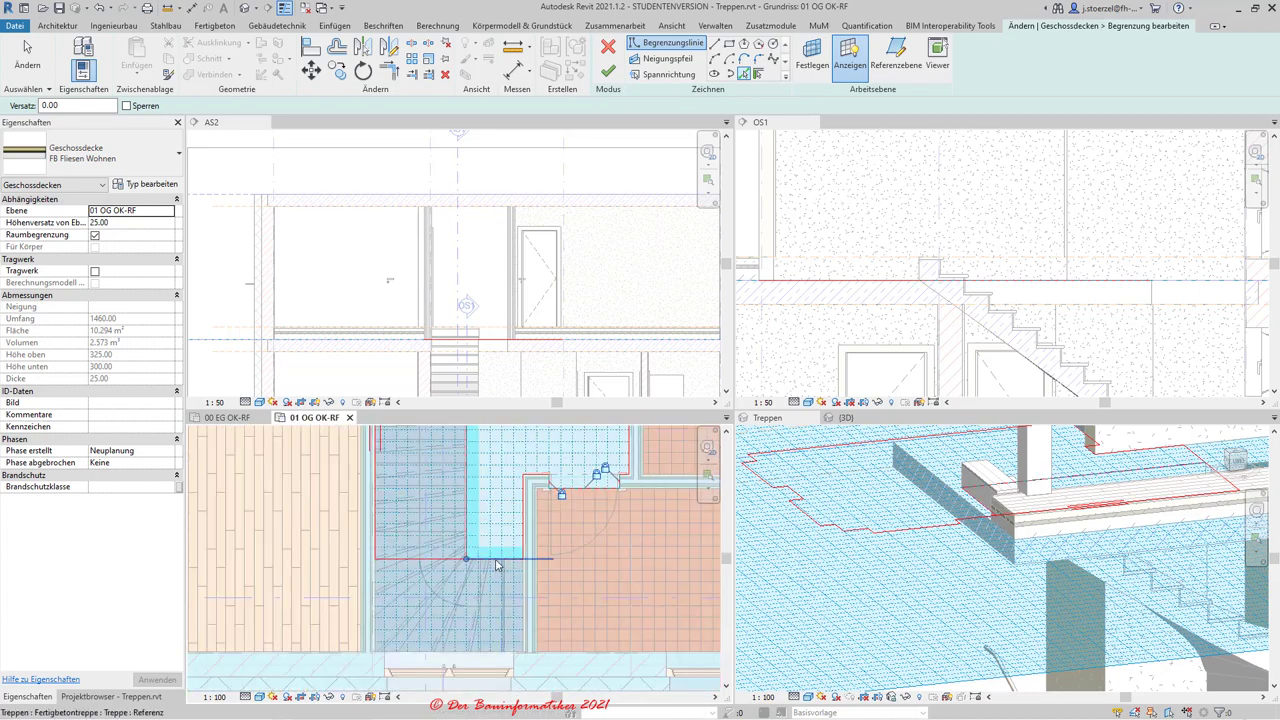
key(Escape)
key(Escape)
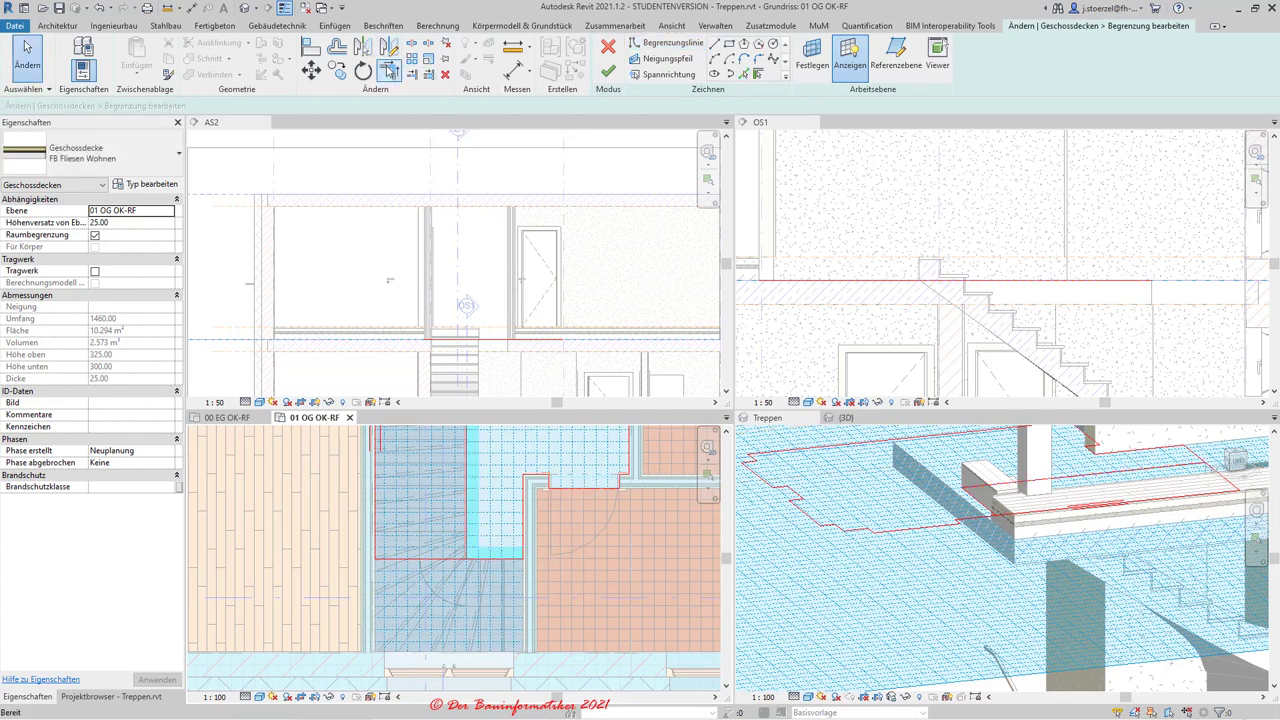
Trim the boundary to a corner with TR and finish, reducing the slab to 7.893 m².
key(t)
key(r)
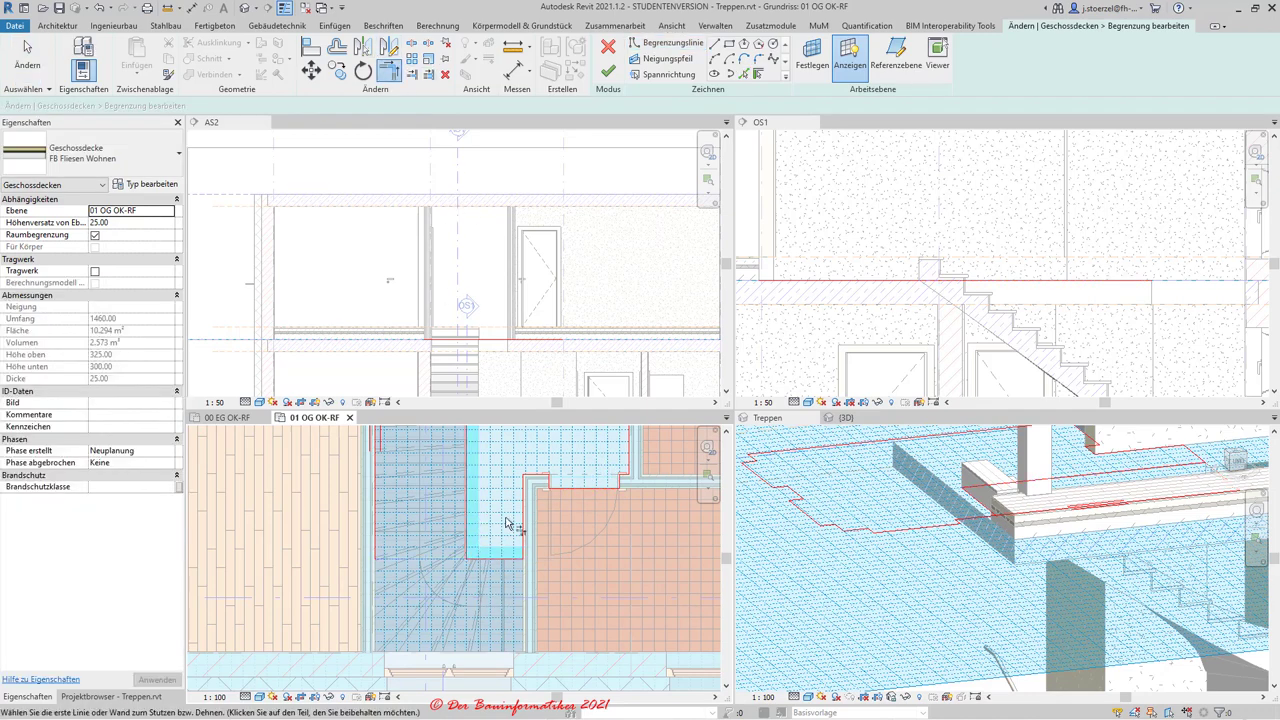
middle_drag(509, 522, 503, 603)
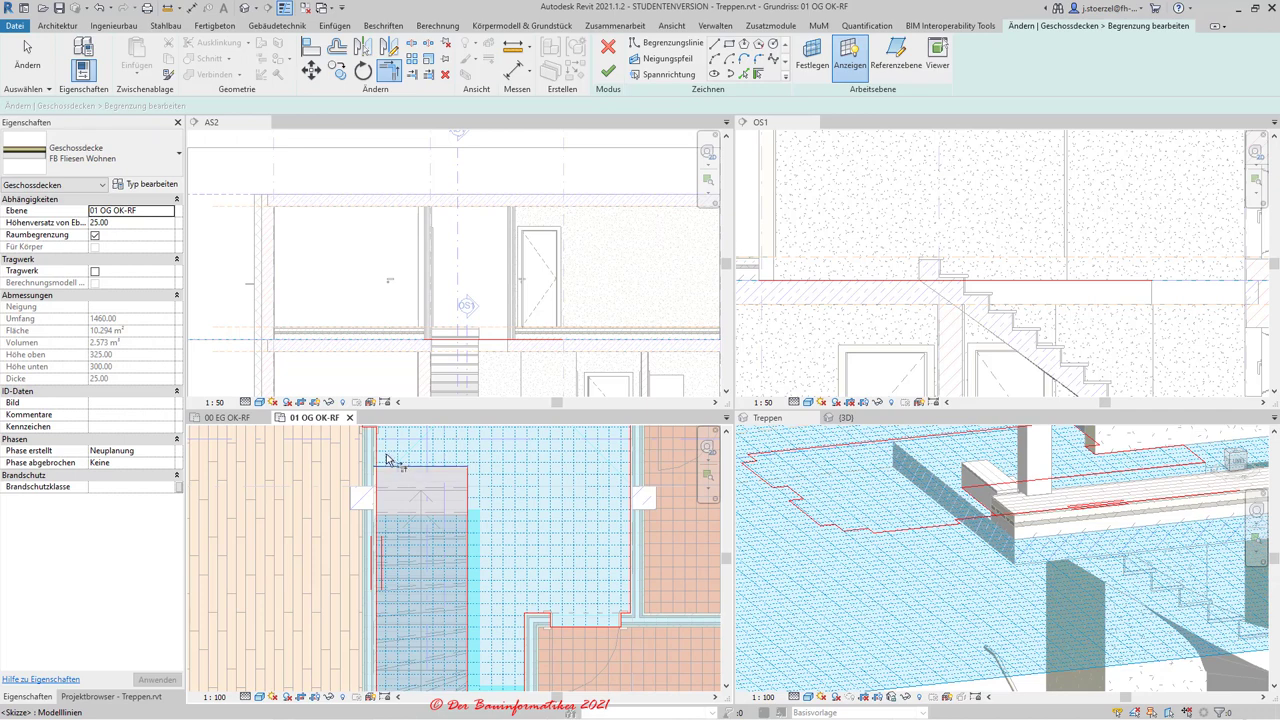
click(388, 462)
click(377, 445)
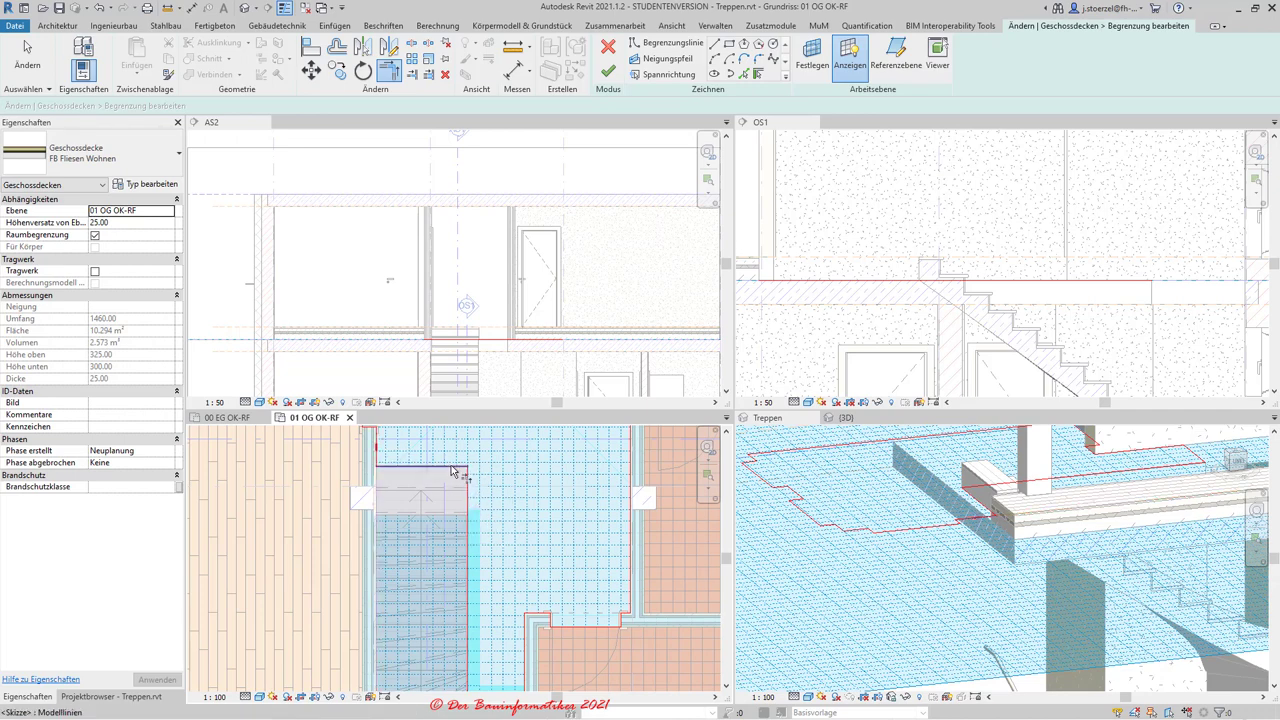
scroll(537, 528, down, 2)
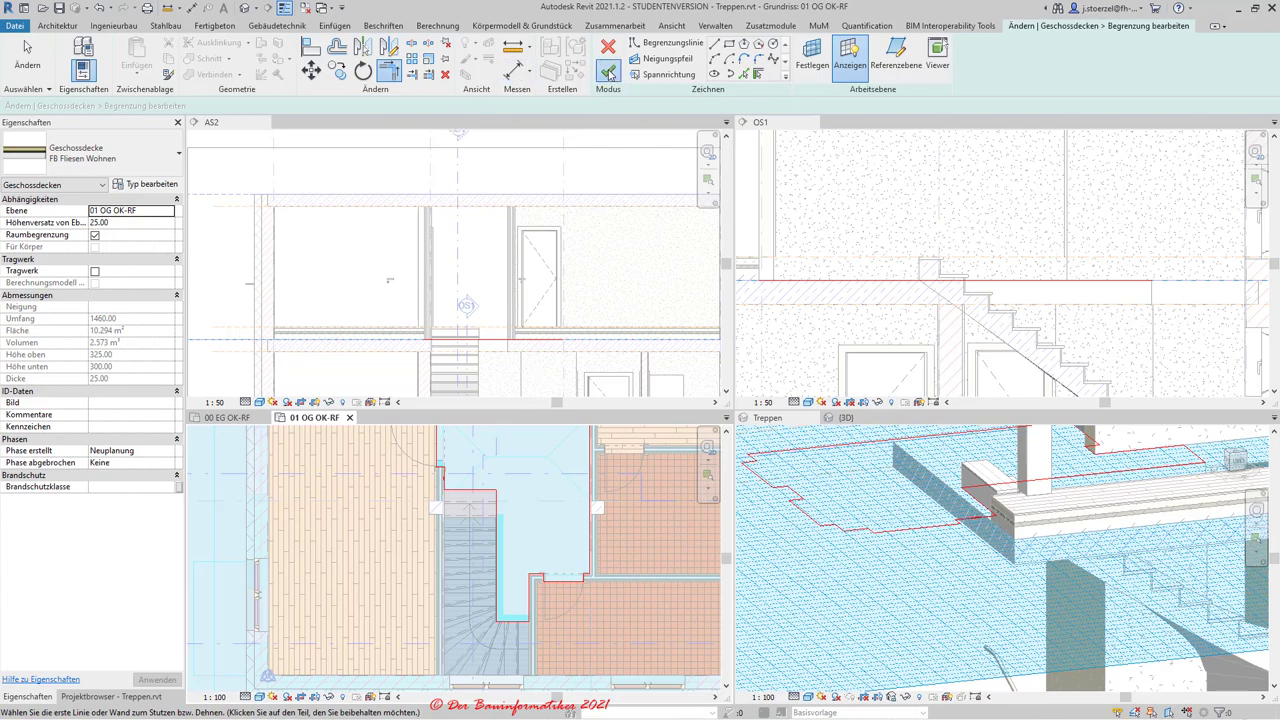
click(608, 72)
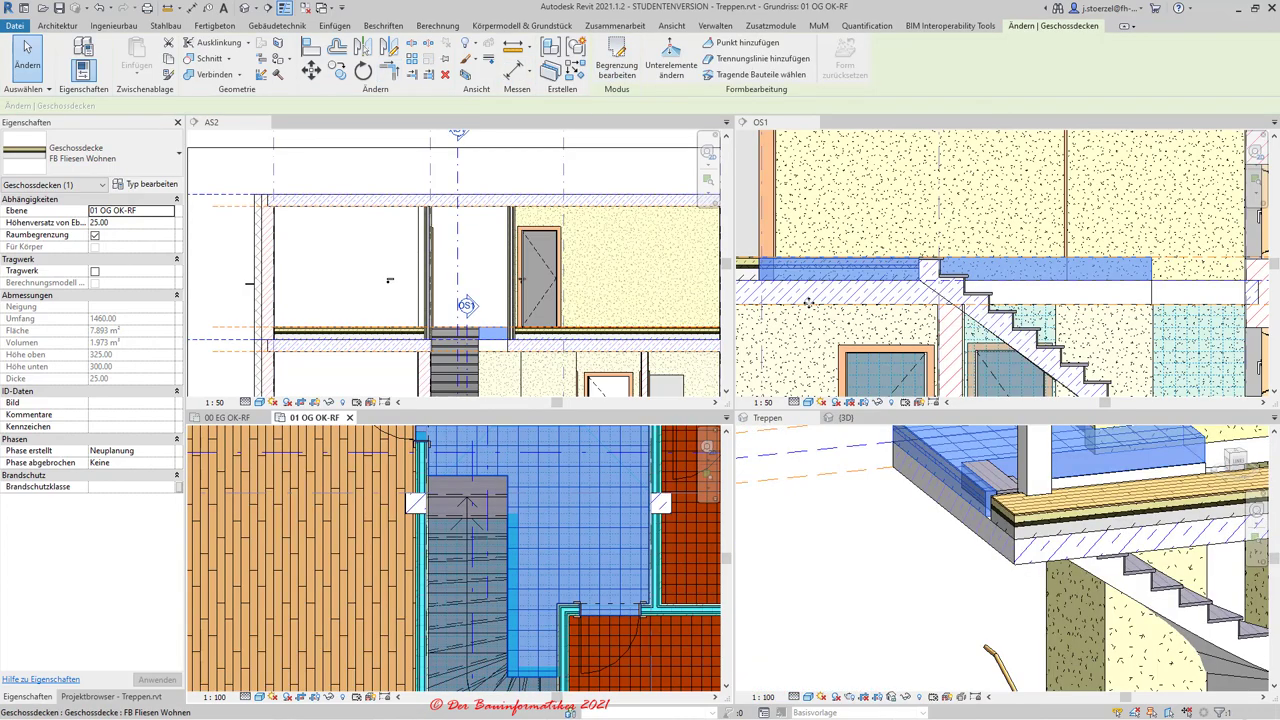
scroll(919, 257, up, 2)
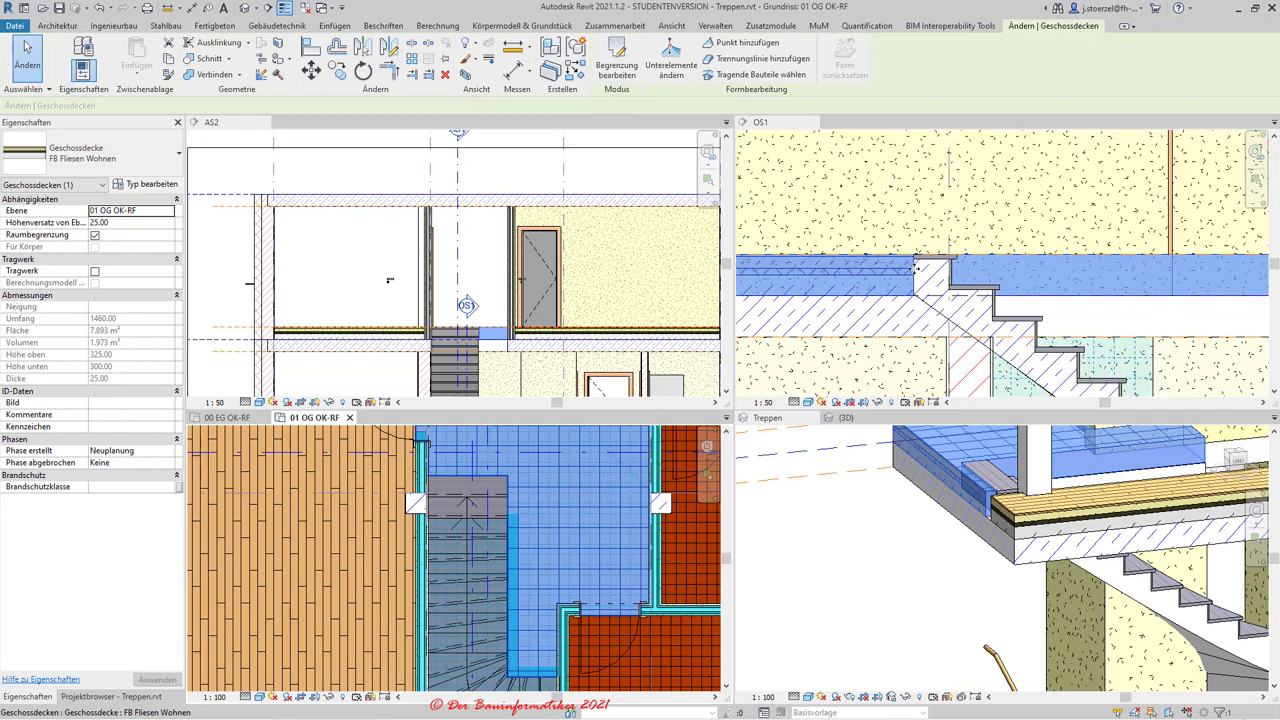
scroll(566, 506, down, 2)
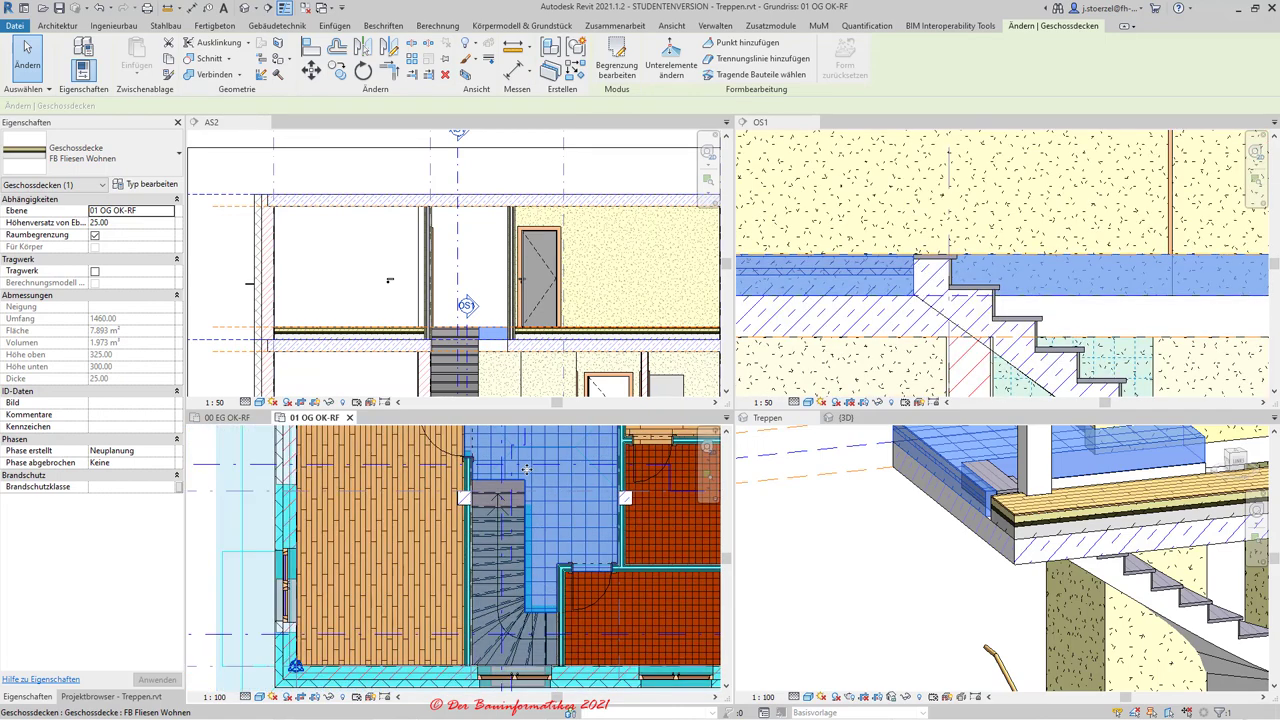
key(Escape)
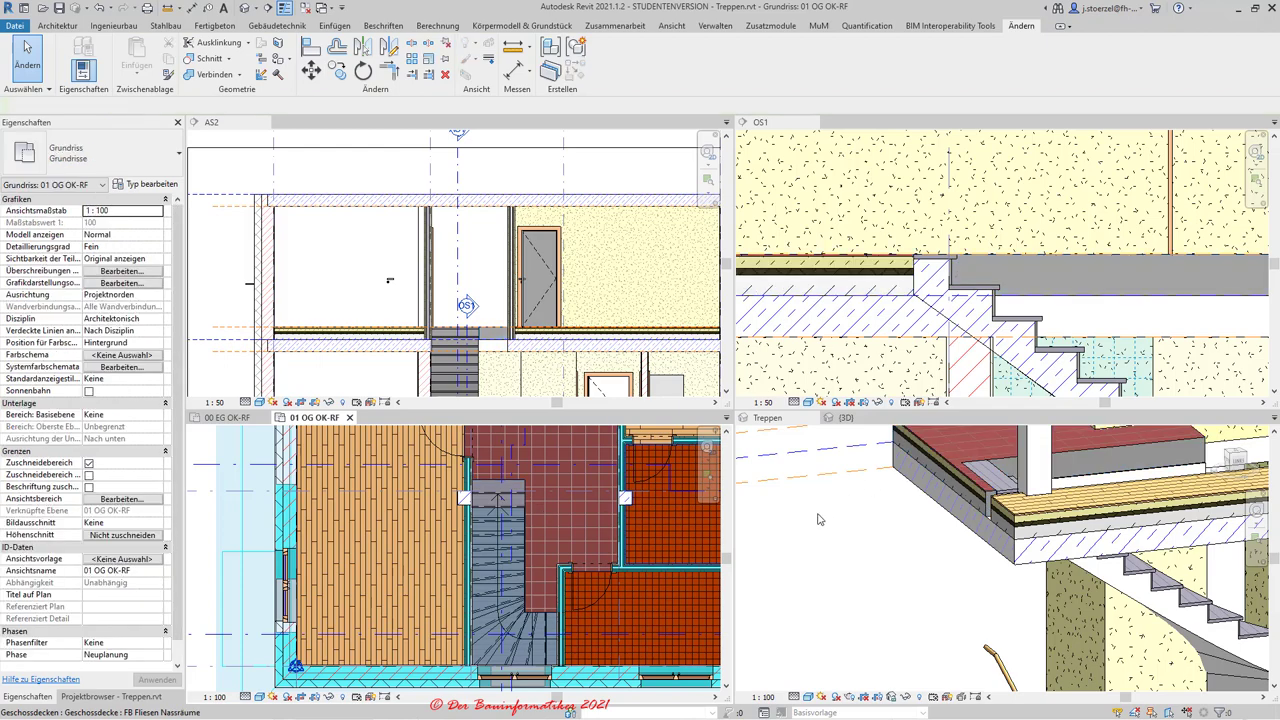
mouse_move(820, 516)
shift+middle_down()
mouse_move(757, 512)
mouse_move(955, 519)
mouse_move(889, 542)
shift+middle_up()
scroll(889, 542, up, 5)
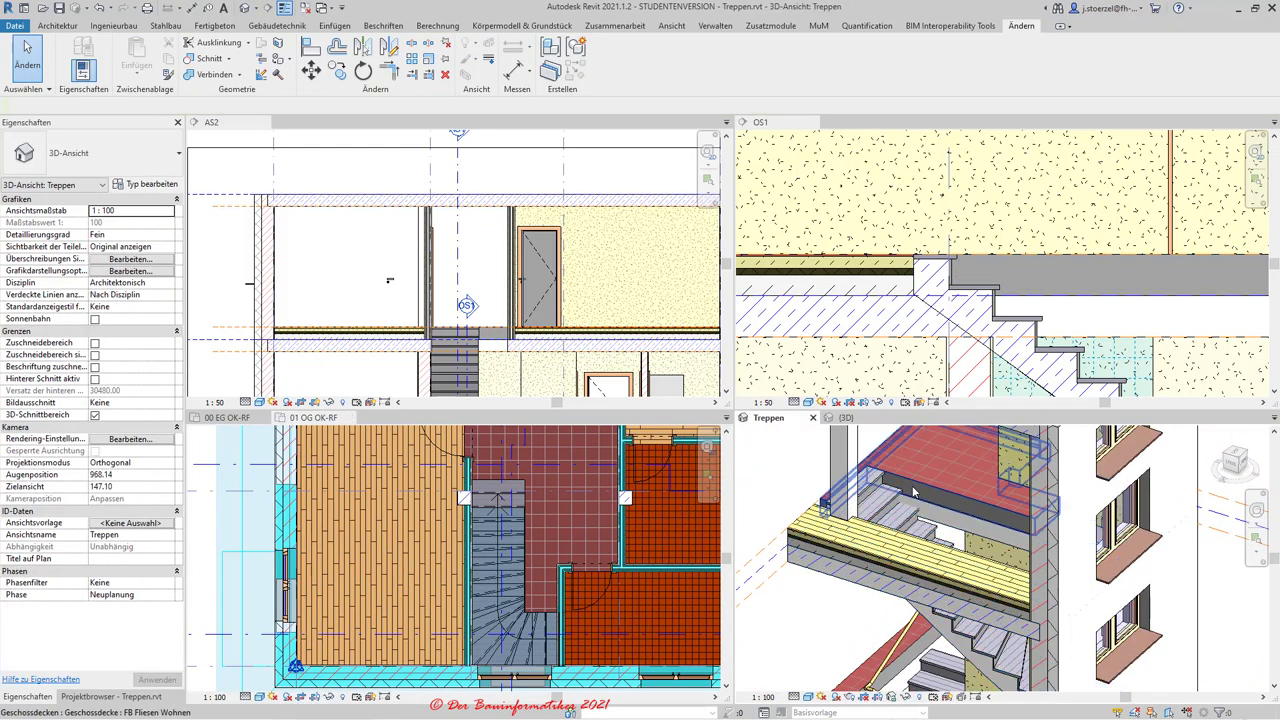
shift+middle_drag(911, 478, 957, 524)
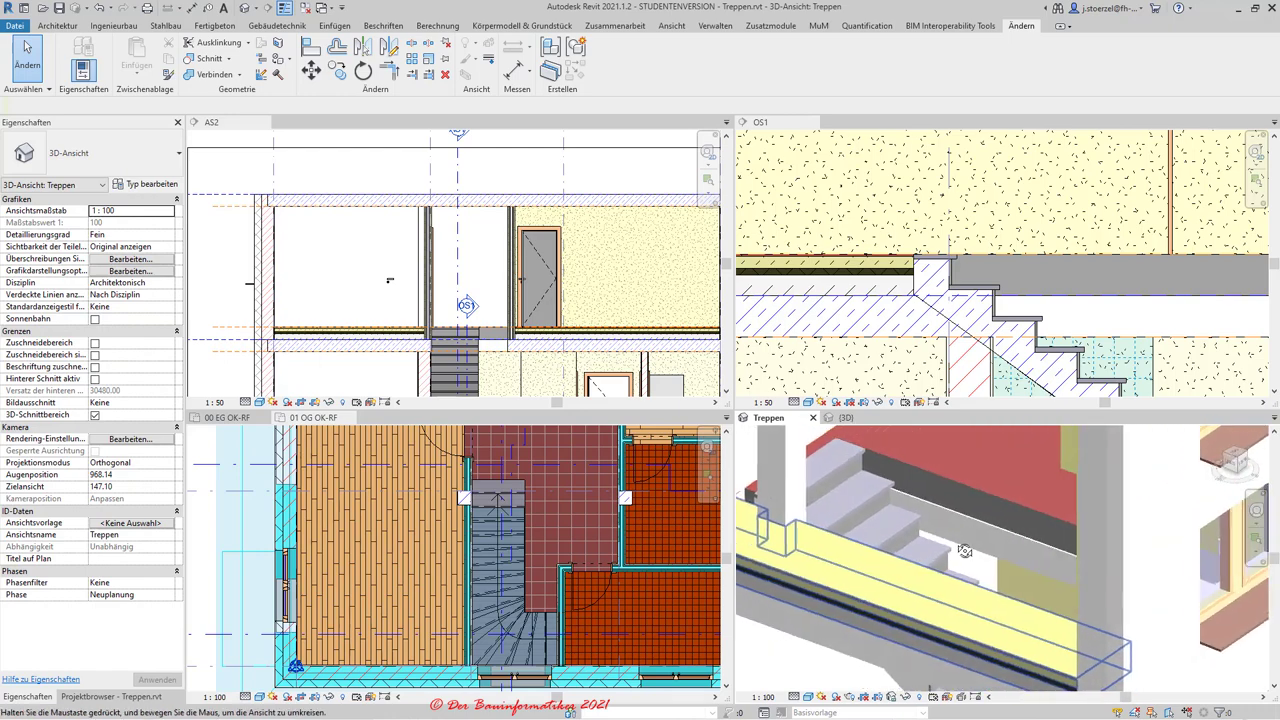
scroll(957, 525, up, 3)
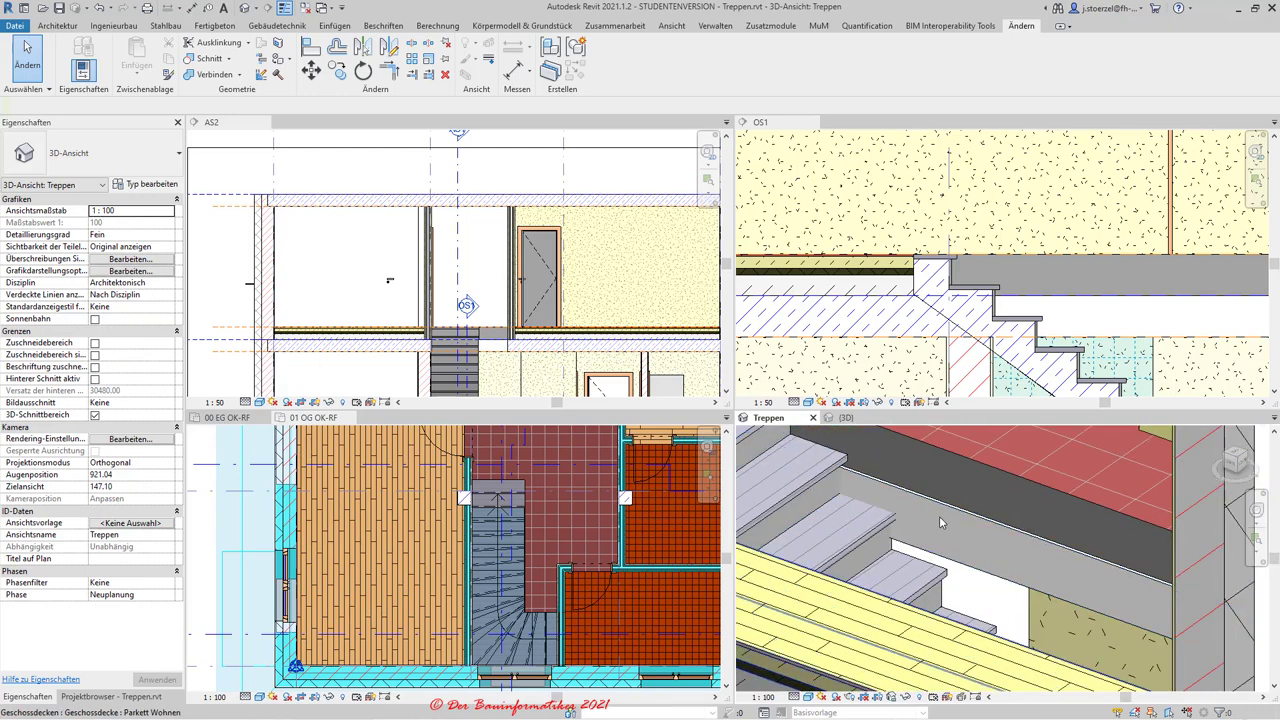
mouse_move(939, 516)
shift+middle_down()
mouse_move(983, 562)
mouse_move(898, 584)
mouse_move(943, 556)
mouse_move(873, 566)
shift+middle_up()
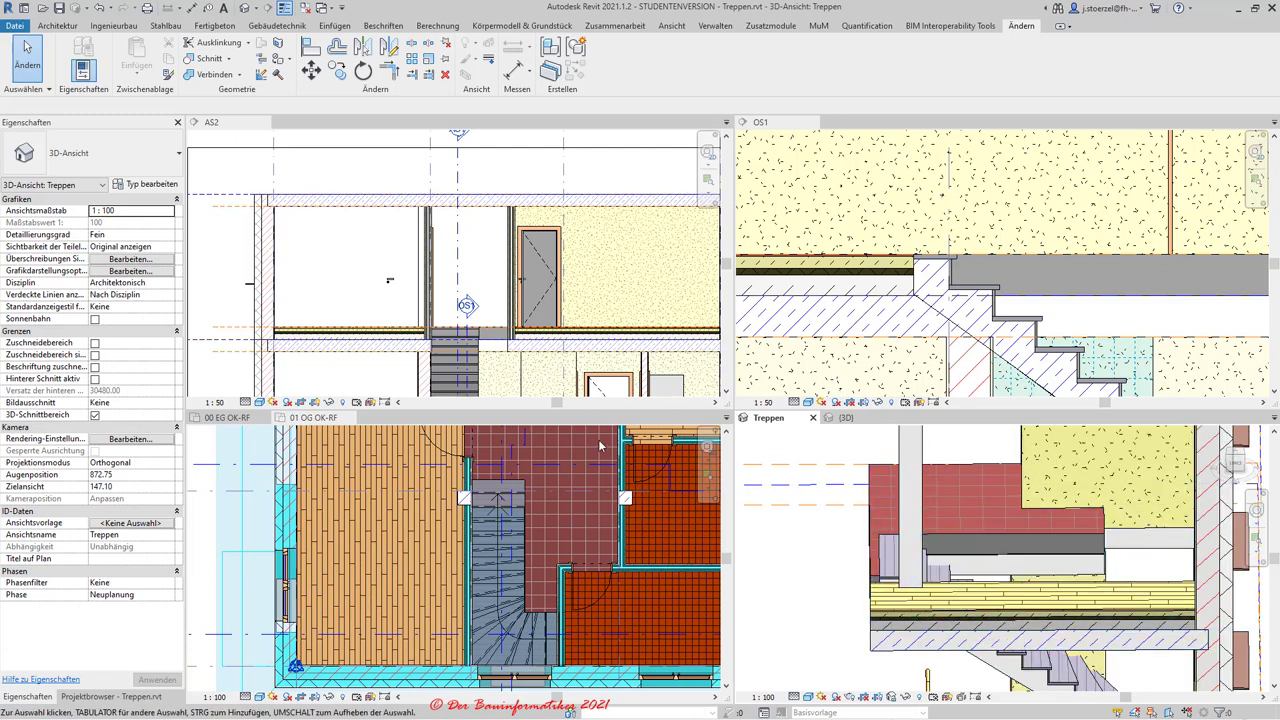
click(546, 543)
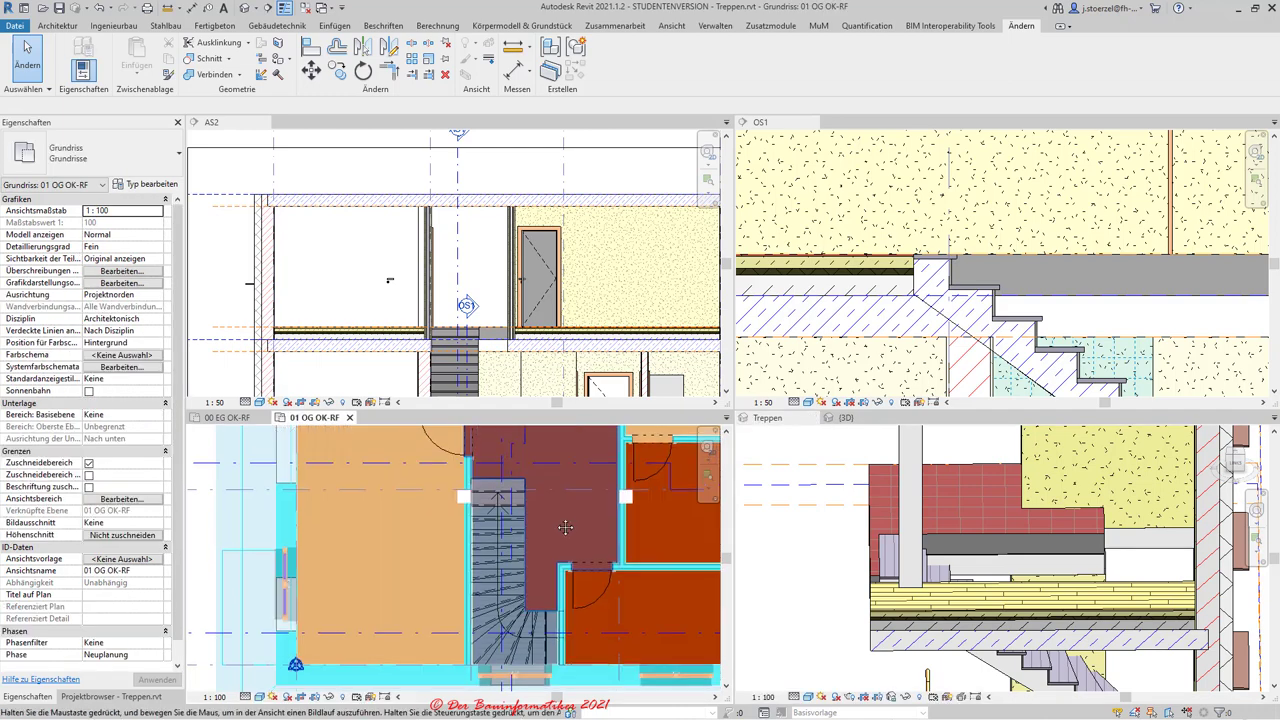
middle_drag(563, 540, 595, 514)
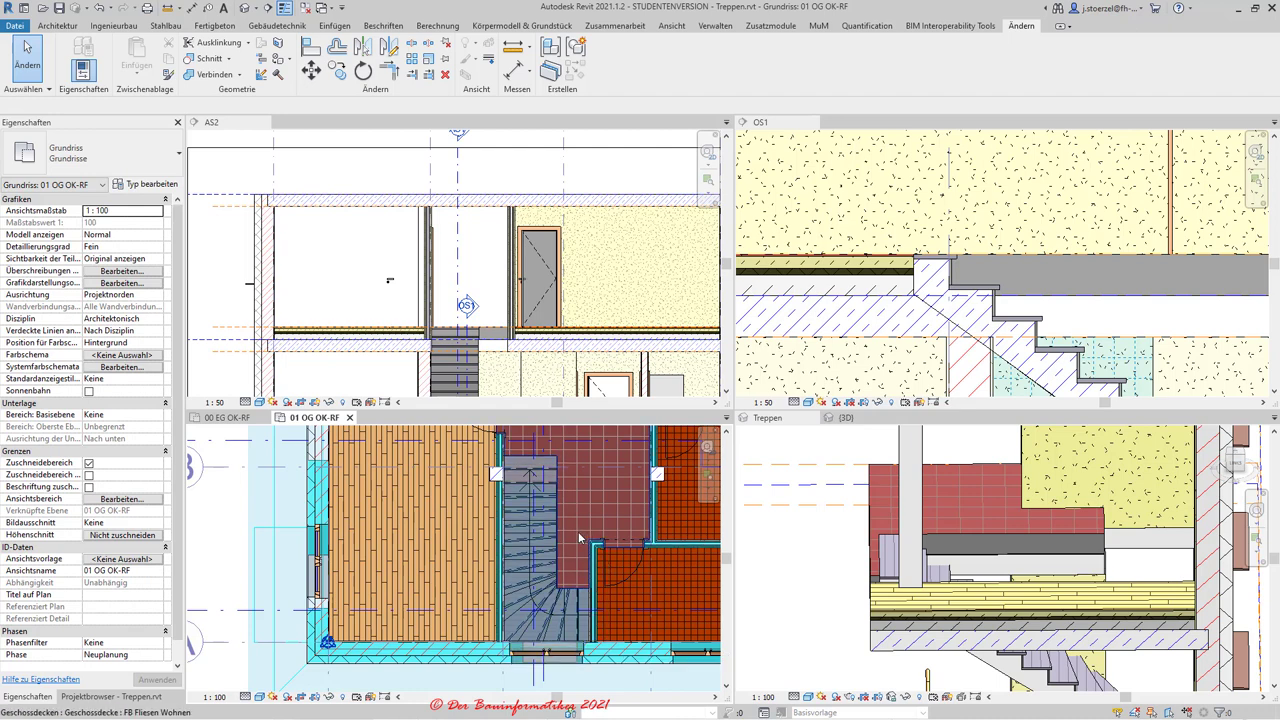
scroll(556, 518, up, 2)
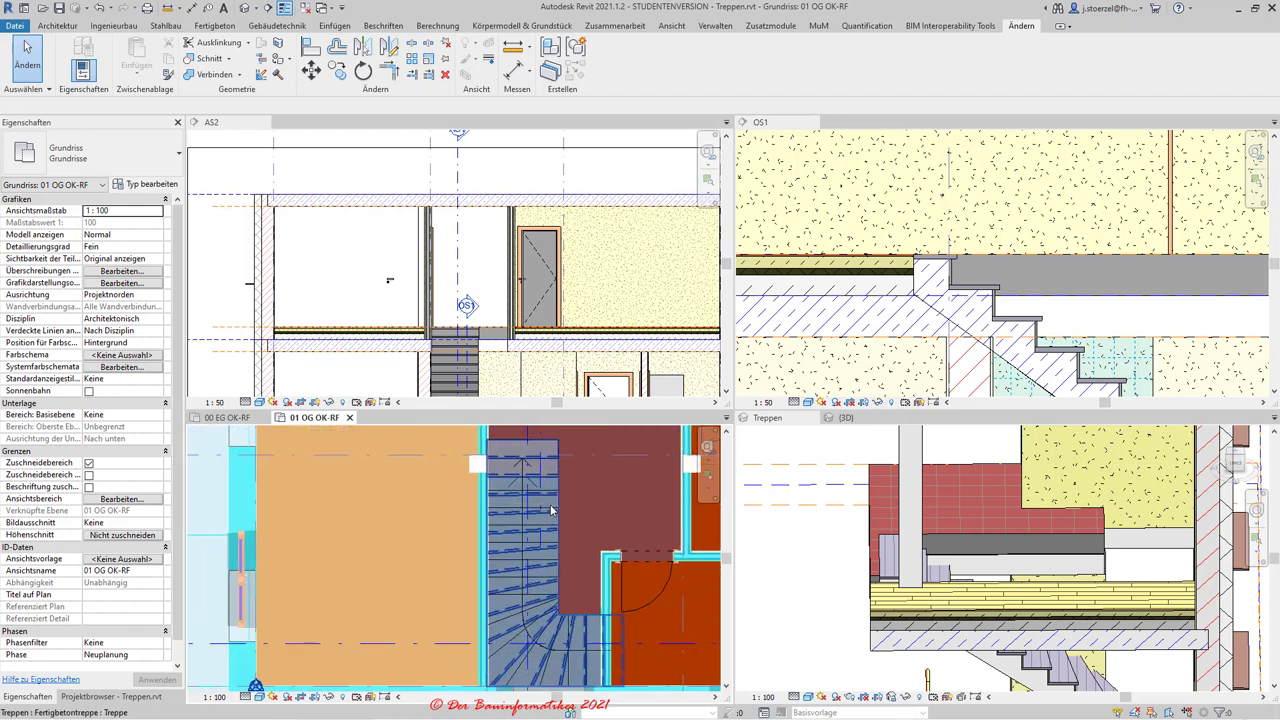
scroll(552, 515, down, 2)
middle_drag(552, 515, 526, 520)
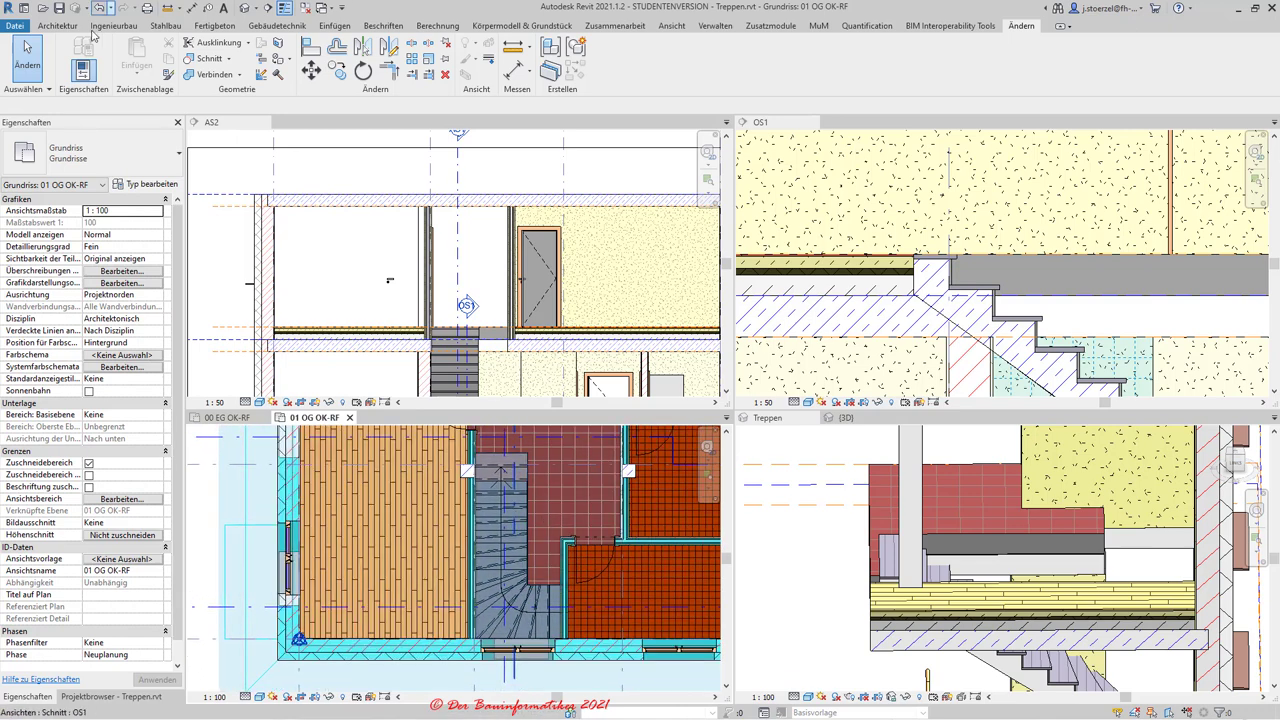
Place a railing on the stair.
click(58, 28)
click(518, 77)
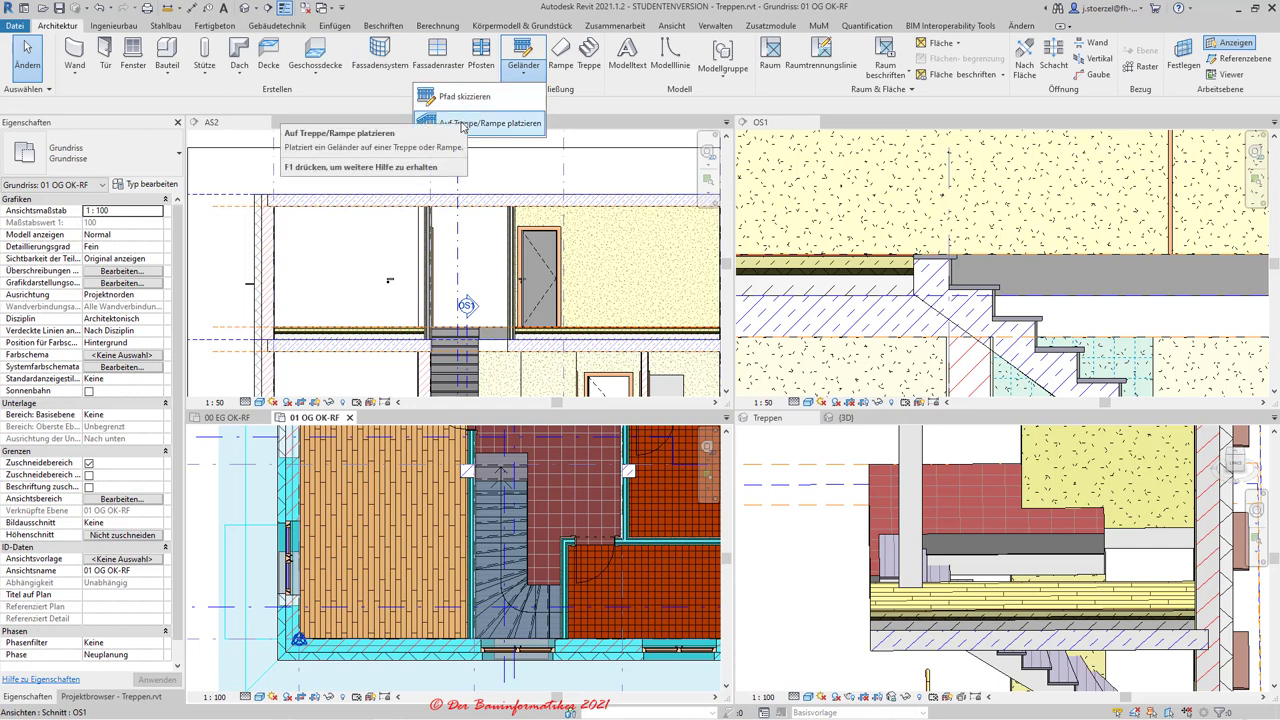
click(462, 124)
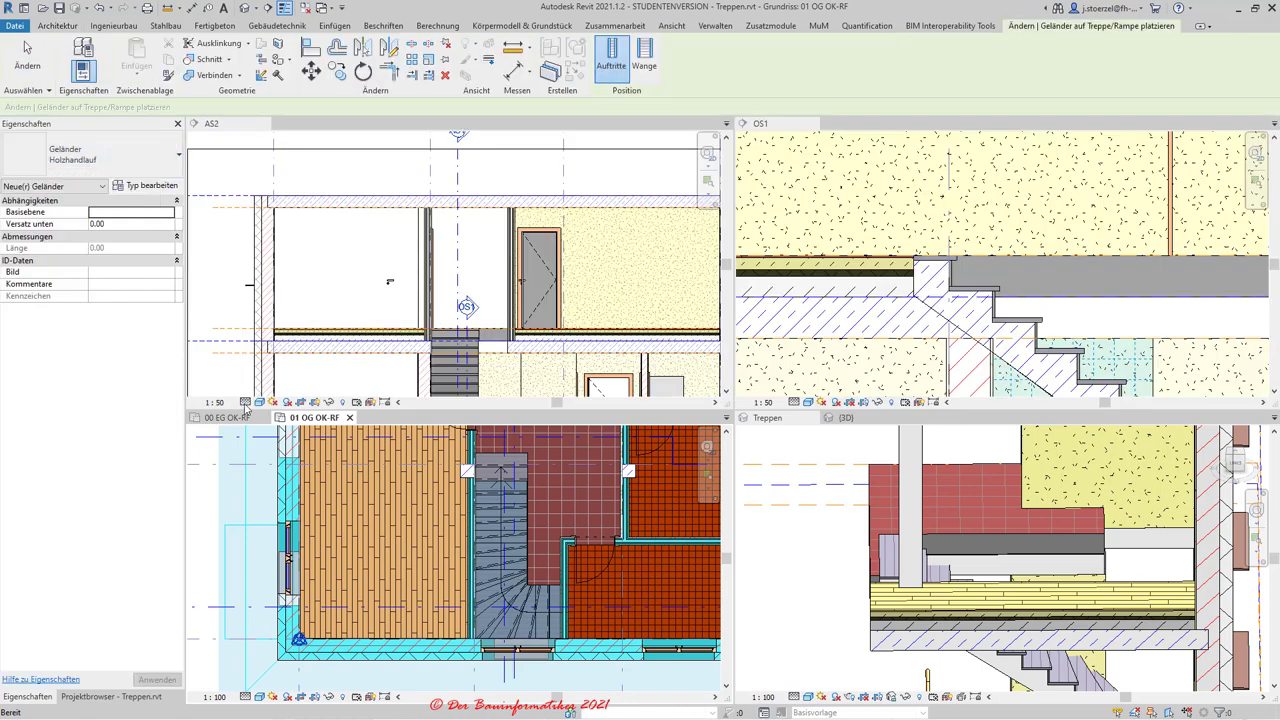
click(505, 537)
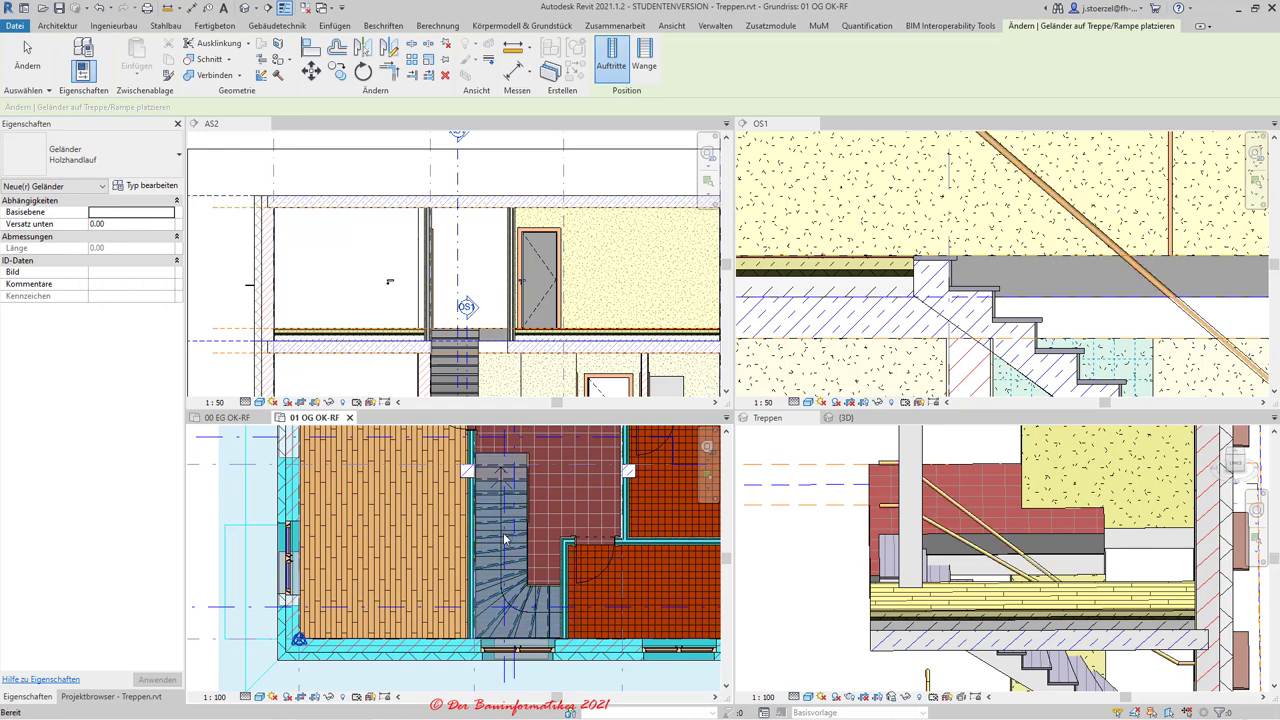
scroll(490, 505, up, 2)
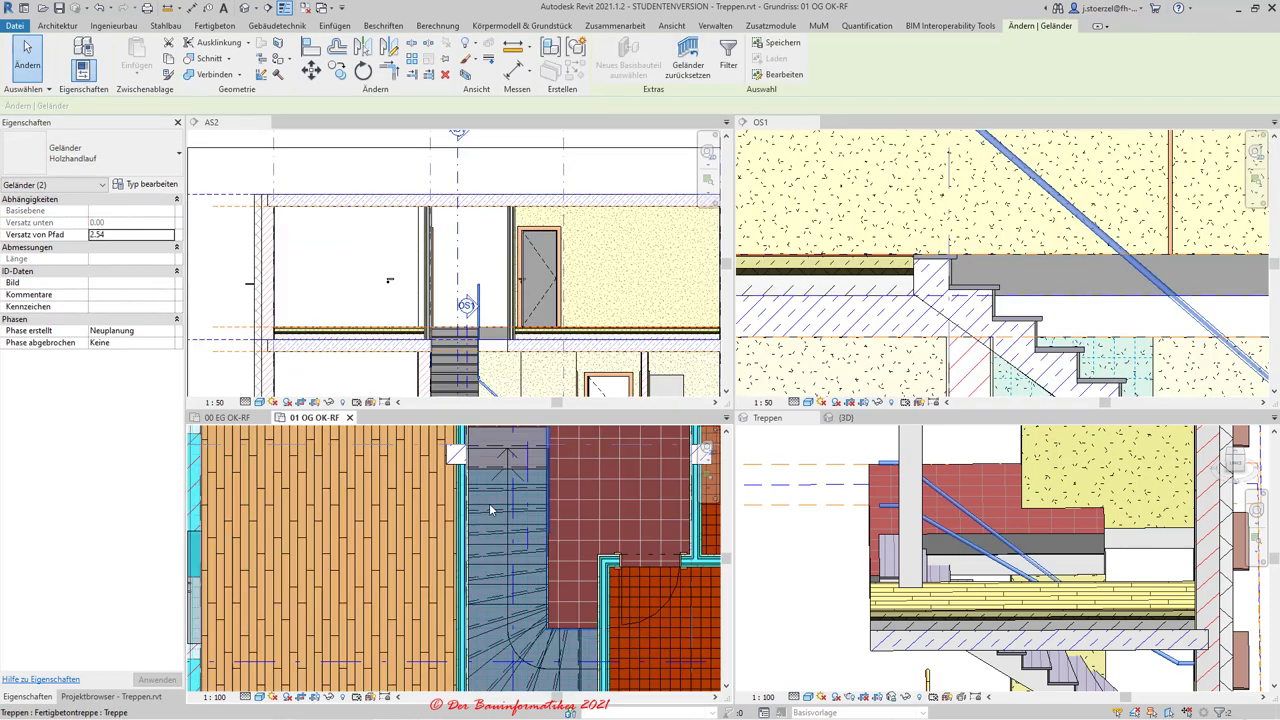
key(Escape)
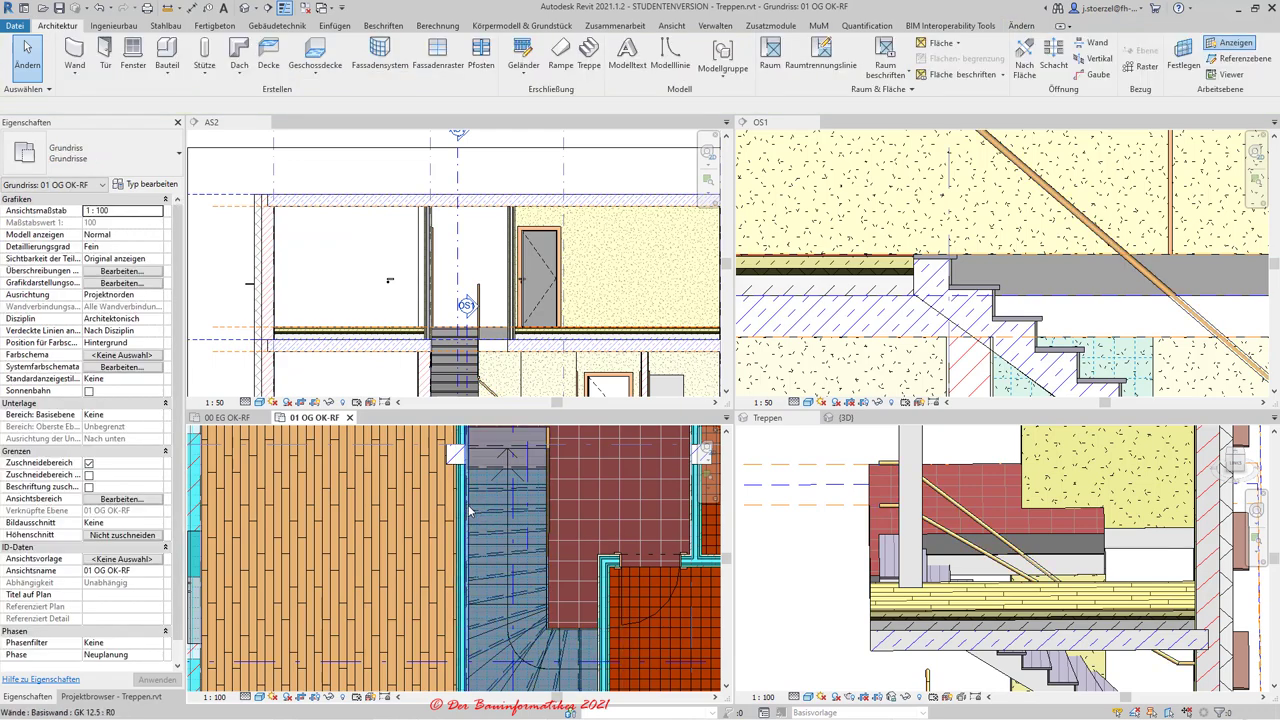
Delete the 246.25 vertical line along the slab edge from the Holzhandlauf handrail's path.
scroll(468, 511, down, 1)
scroll(480, 518, down, 2)
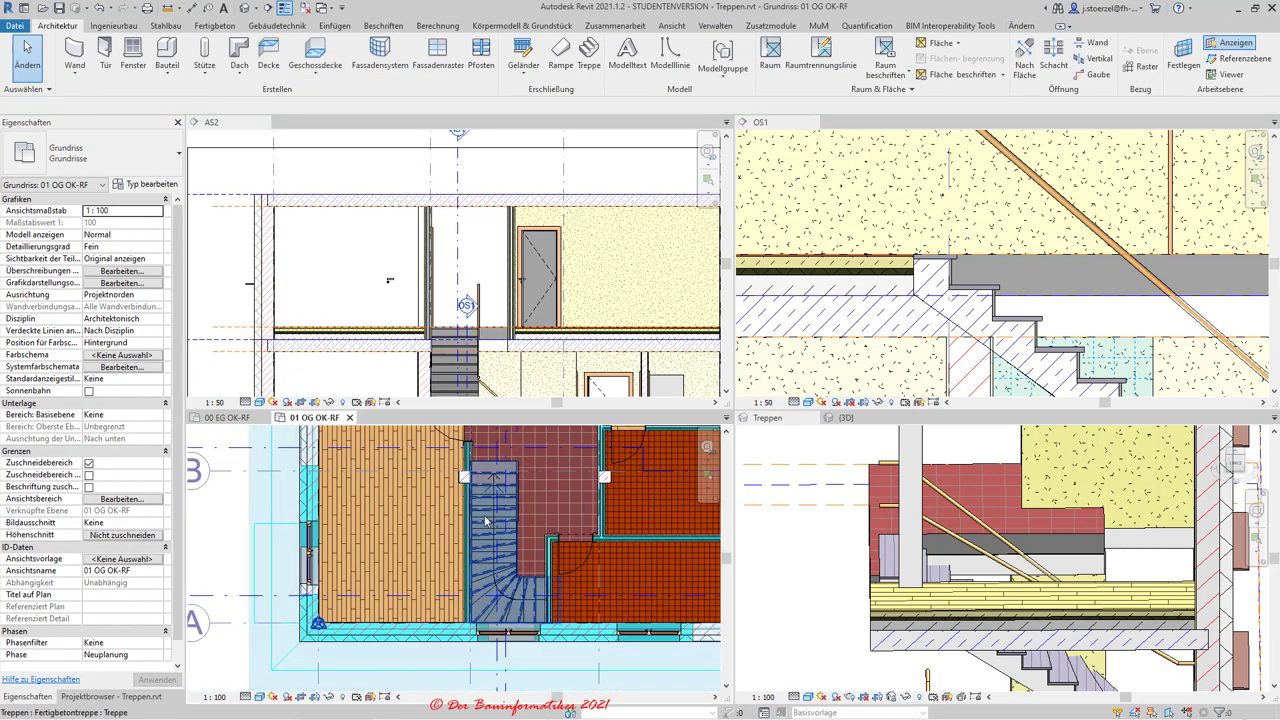
scroll(486, 520, up, 2)
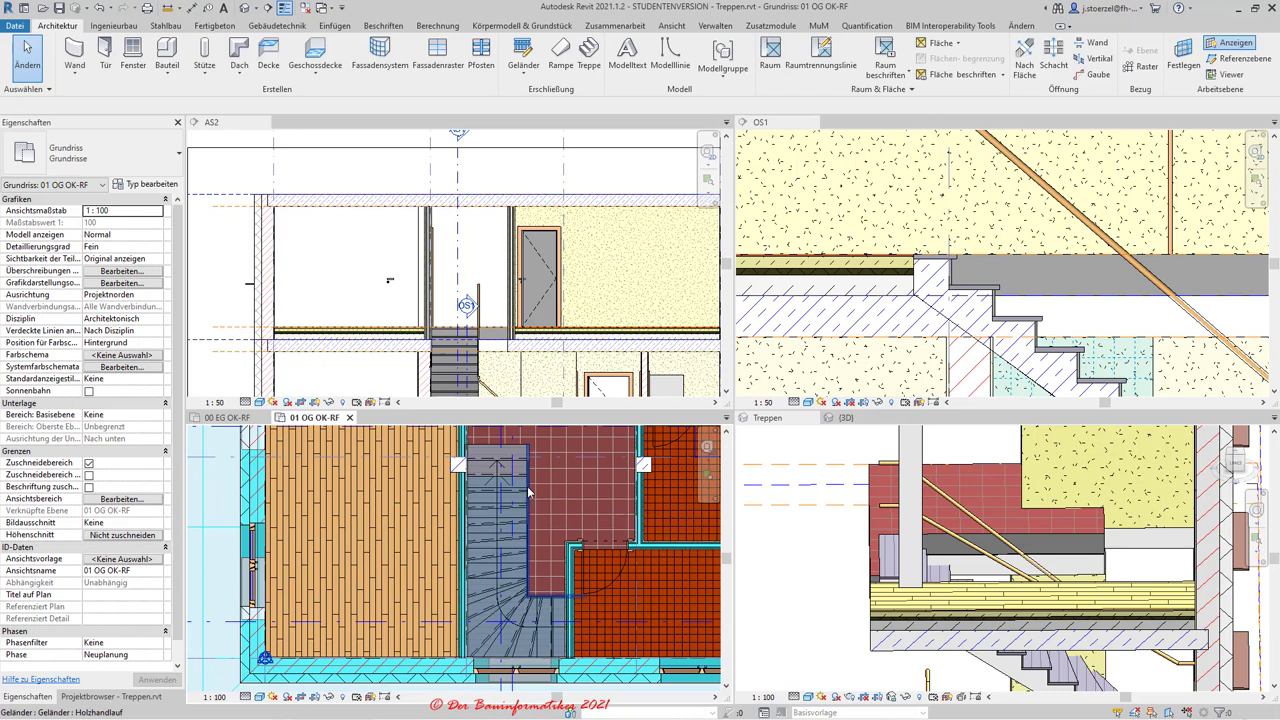
click(529, 492)
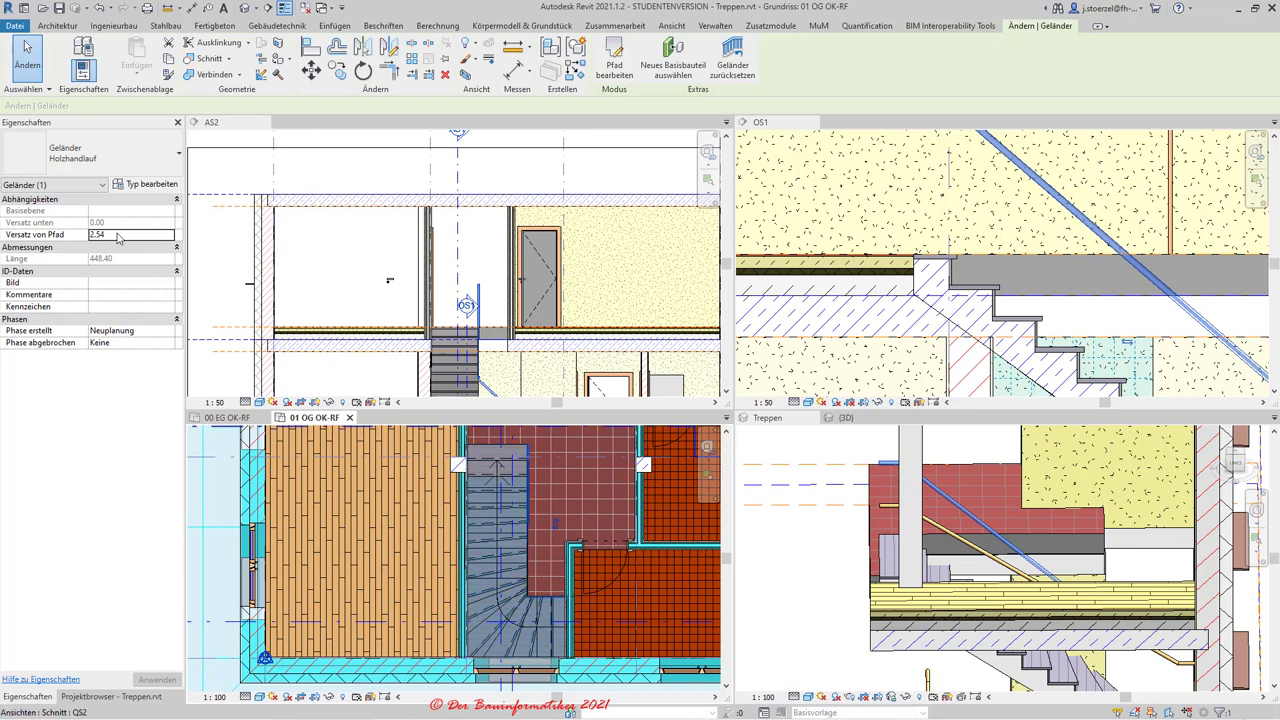
scroll(548, 481, up, 2)
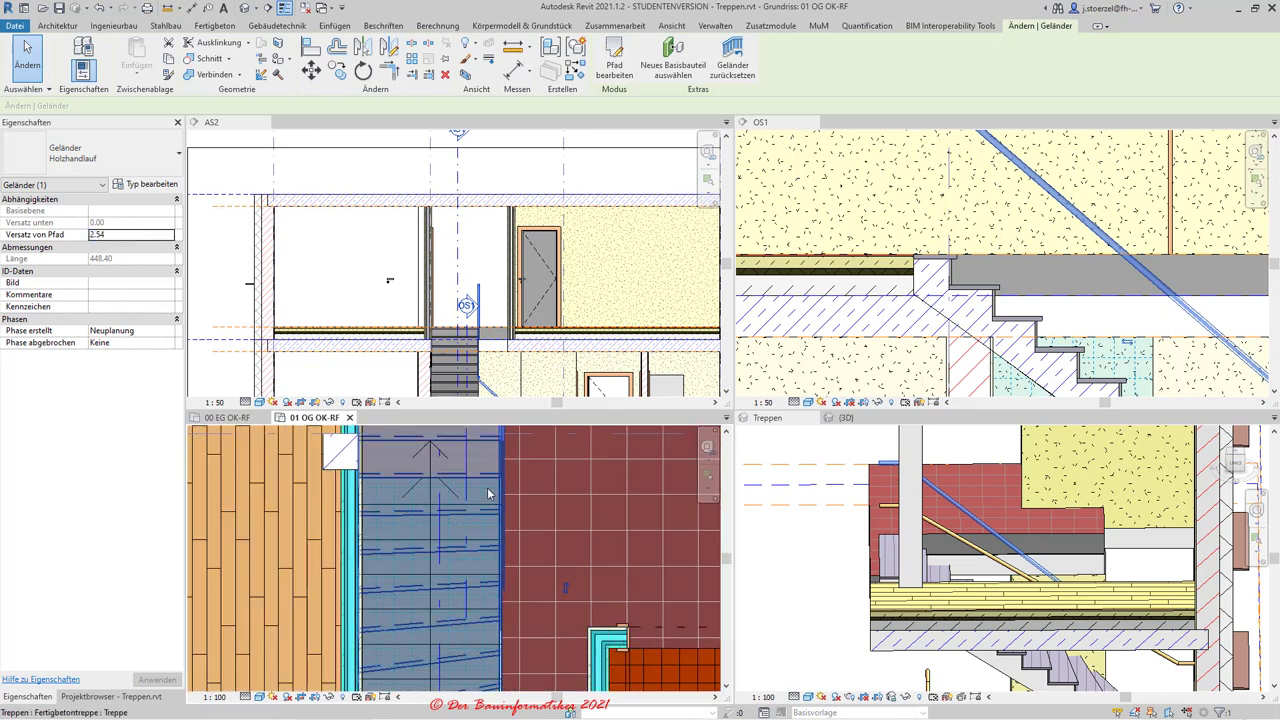
scroll(963, 277, down, 4)
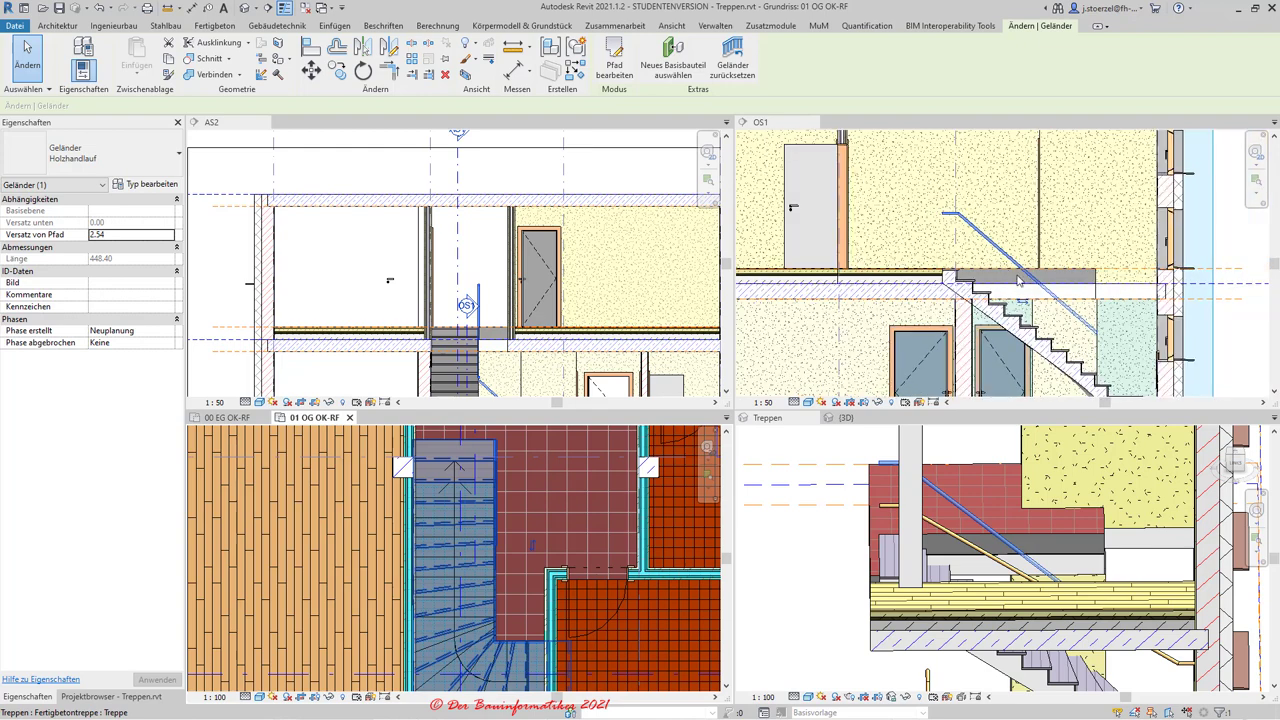
click(614, 60)
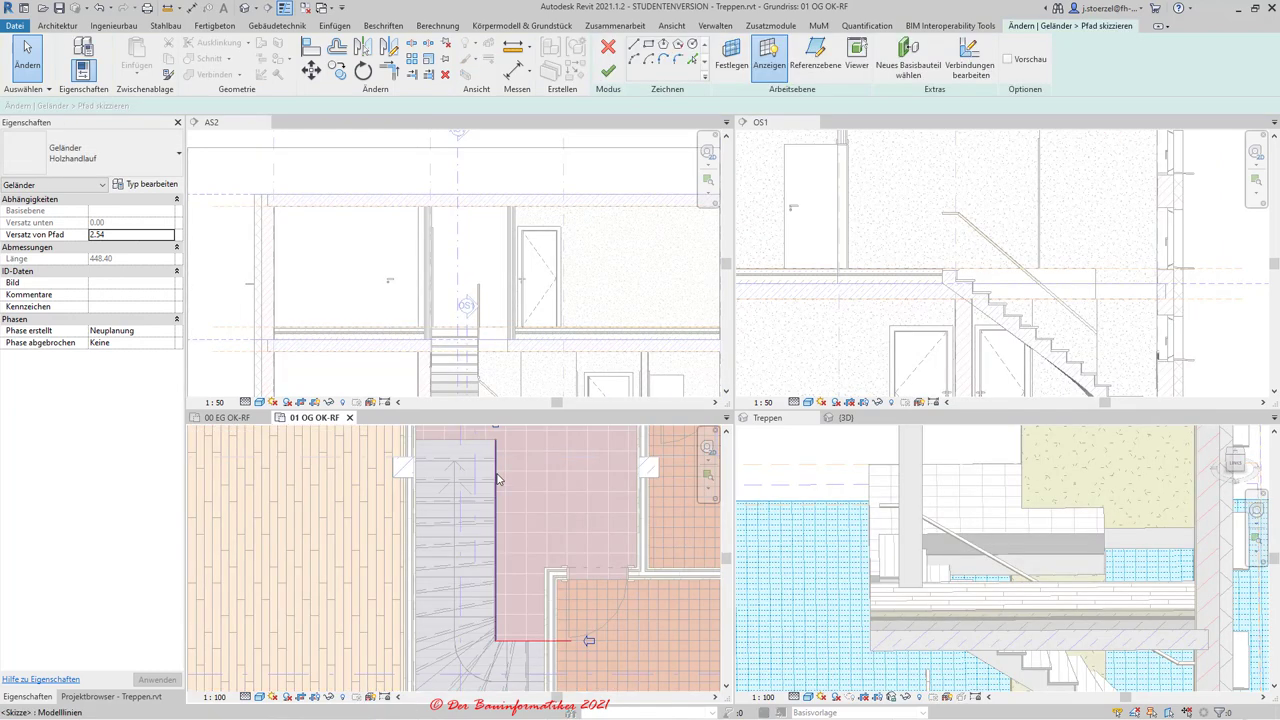
click(497, 479)
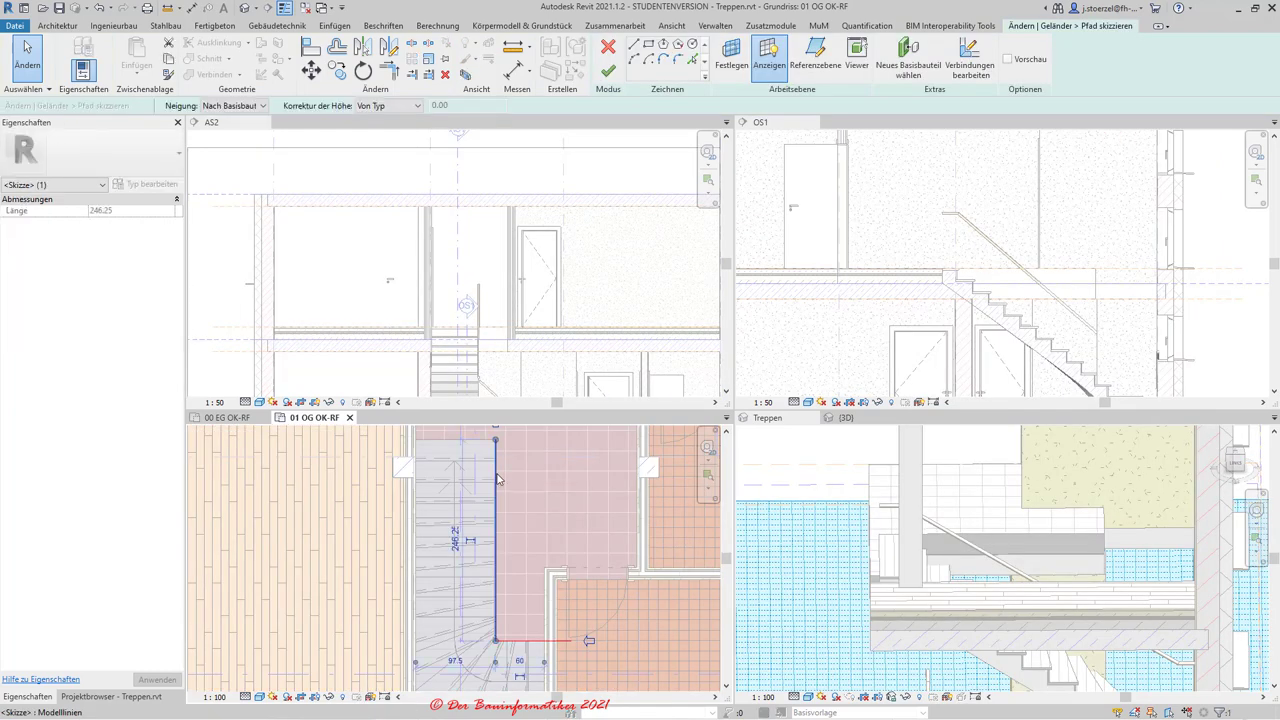
key(Delete)
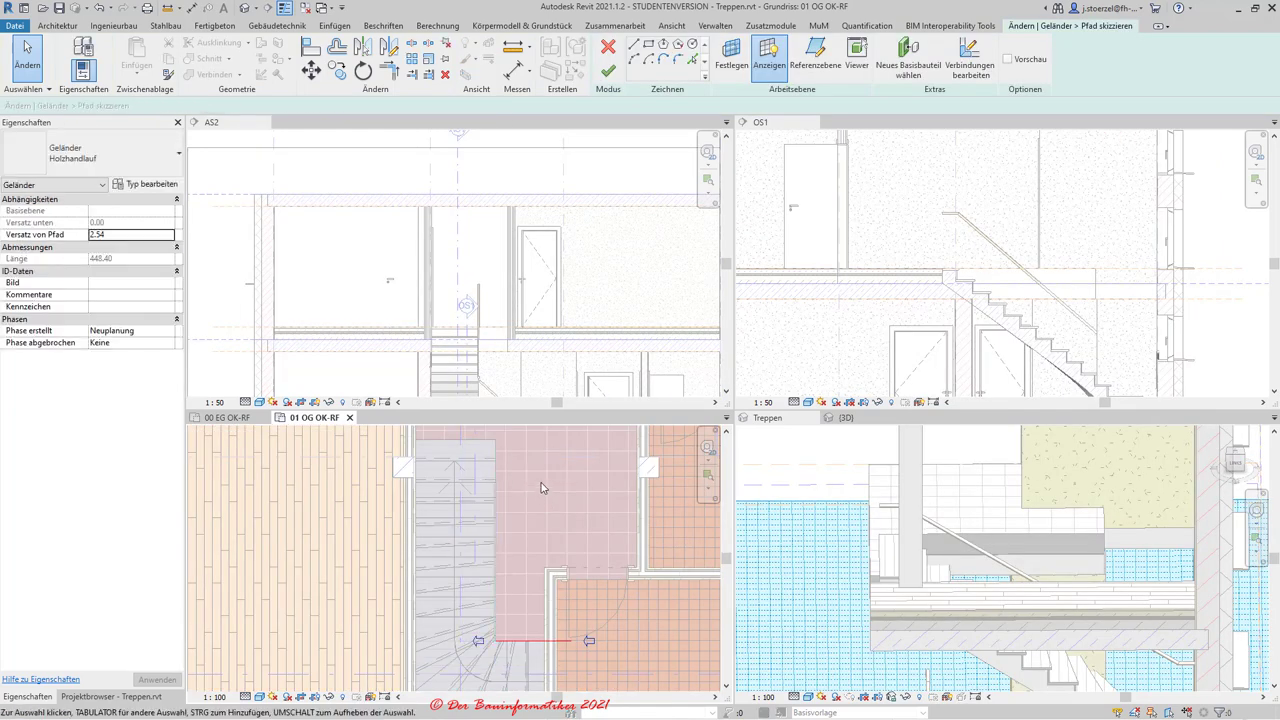
Finish the handrail path edit, leaving the railing 611.76 long.
click(608, 71)
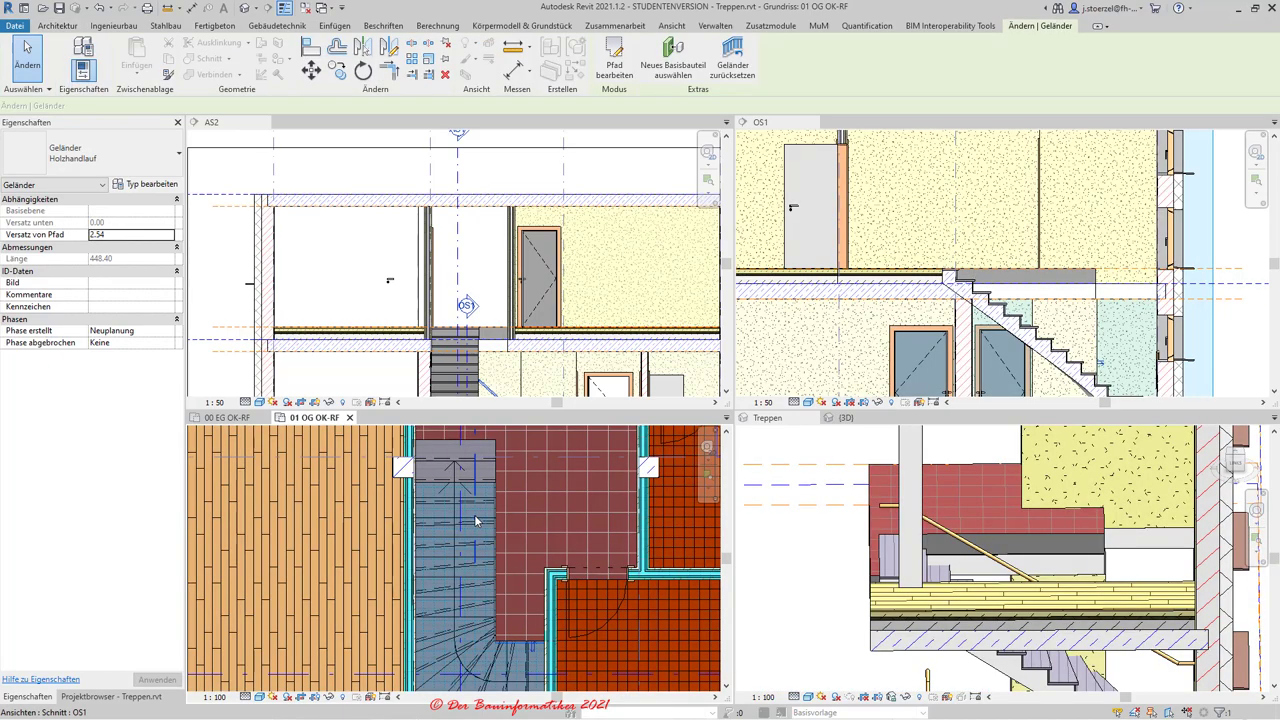
scroll(997, 353, down, 1)
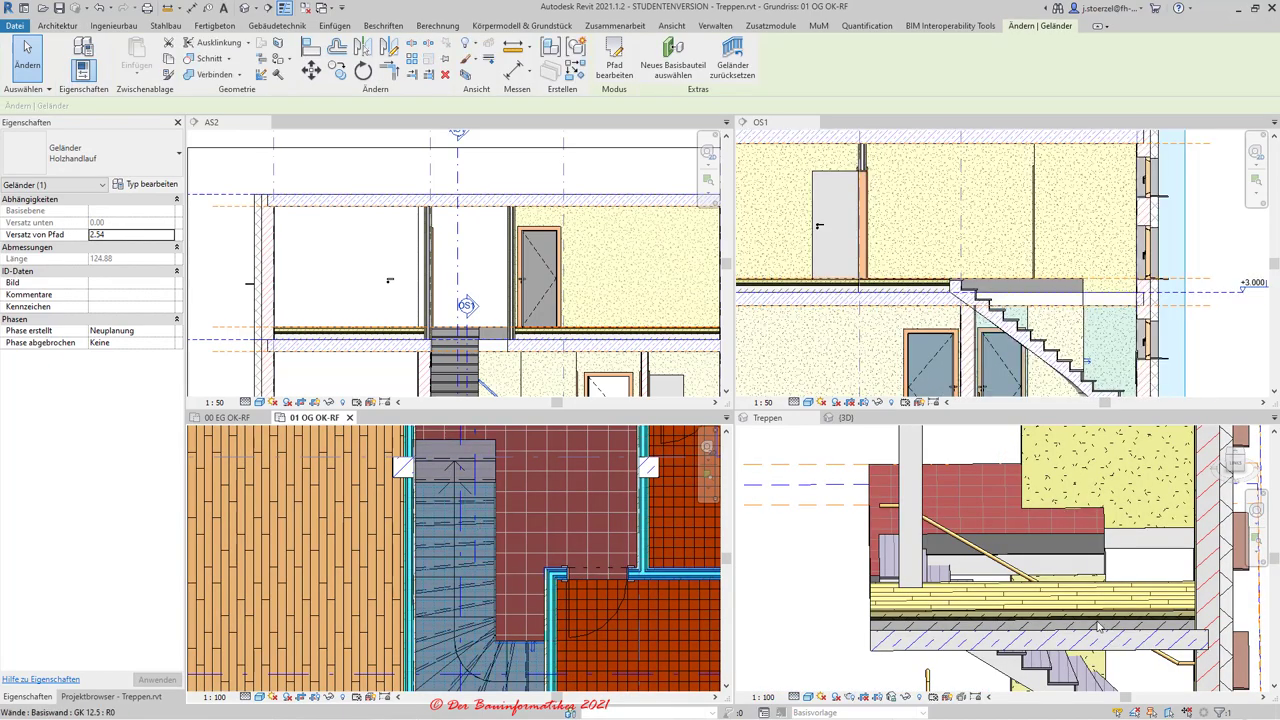
scroll(1190, 560, down, 2)
mouse_move(990, 529)
shift+middle_down()
mouse_move(1075, 622)
mouse_move(966, 510)
shift+middle_up()
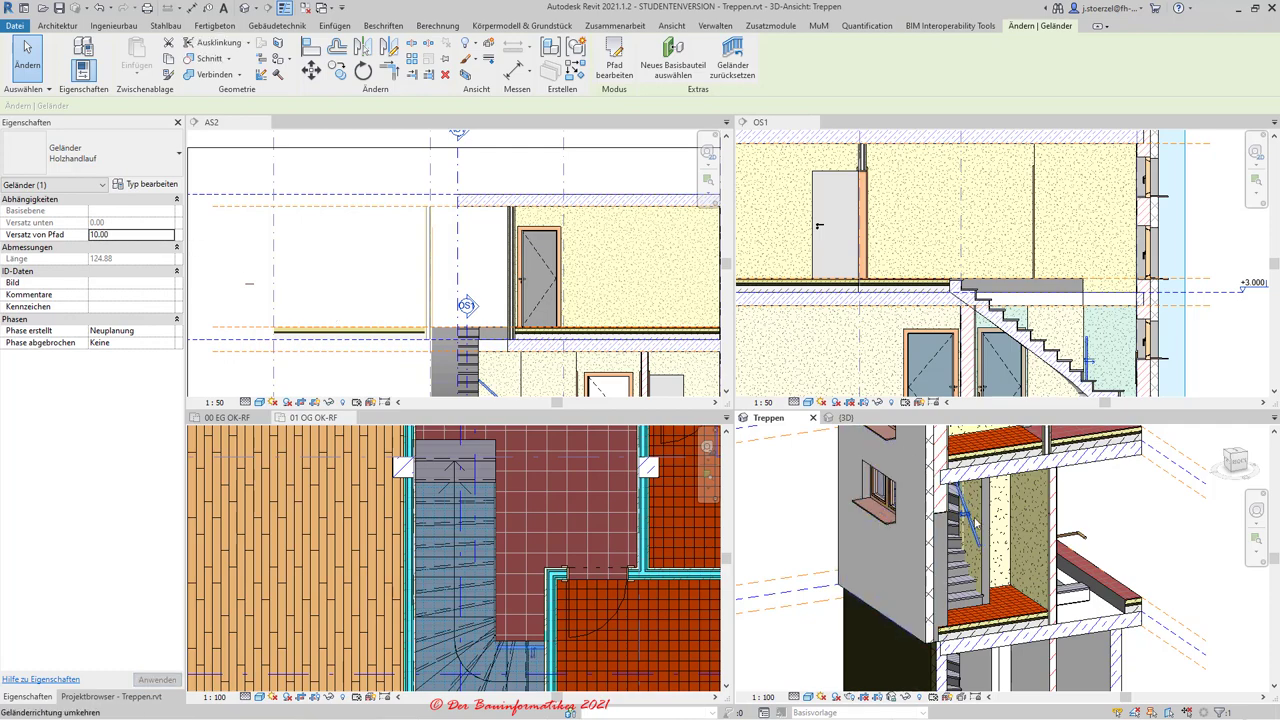
key(Escape)
scroll(1000, 590, down, 3)
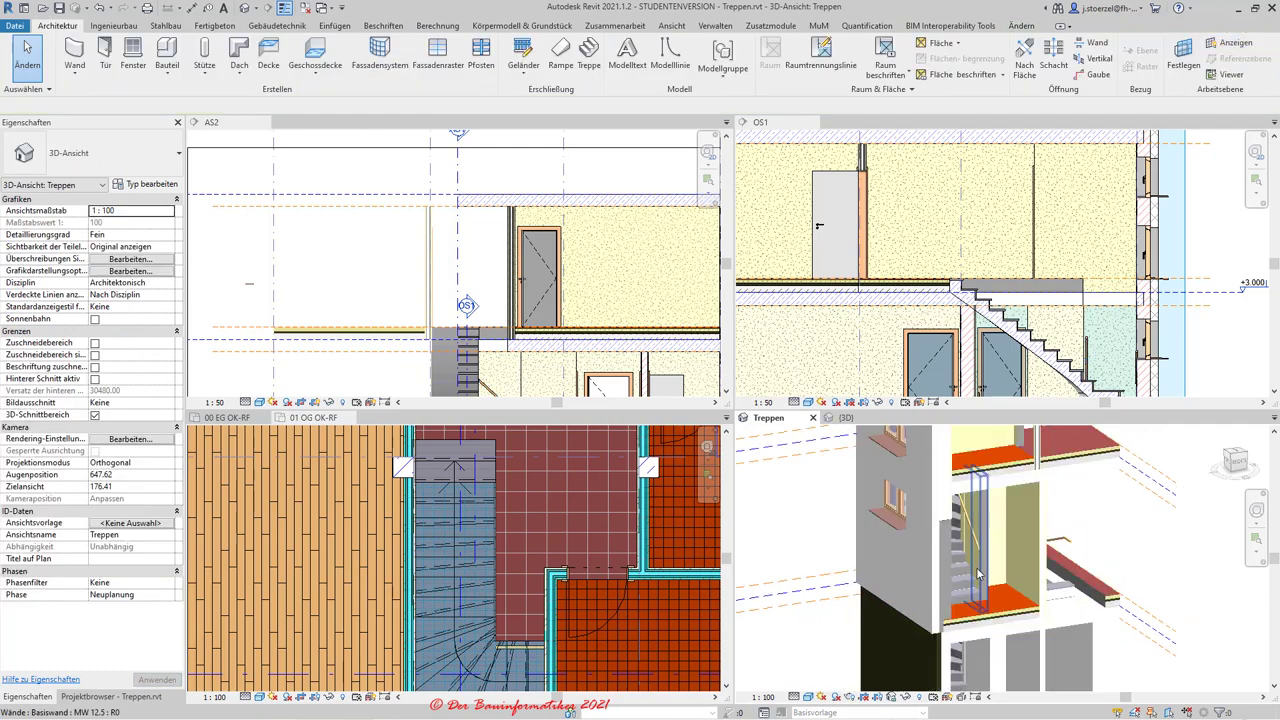
mouse_move(1008, 596)
shift+middle_down()
mouse_move(956, 562)
mouse_move(968, 508)
shift+middle_up()
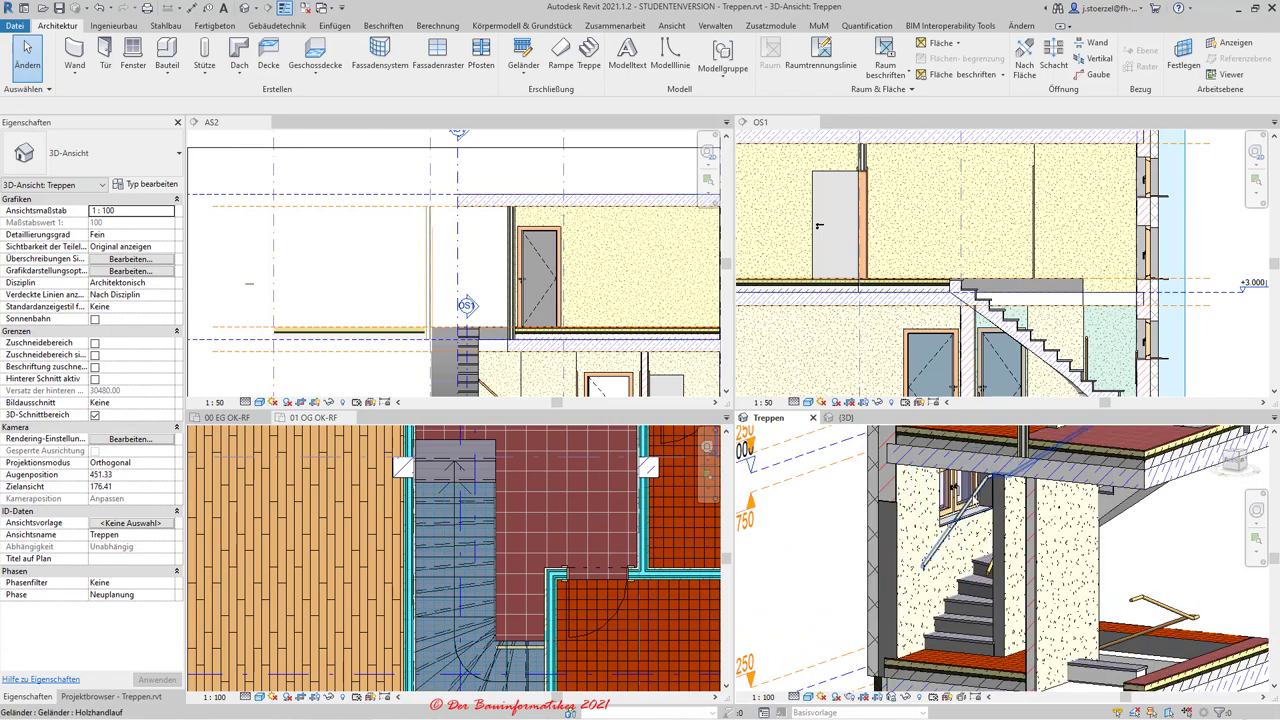
shift+middle_drag(968, 508, 918, 580)
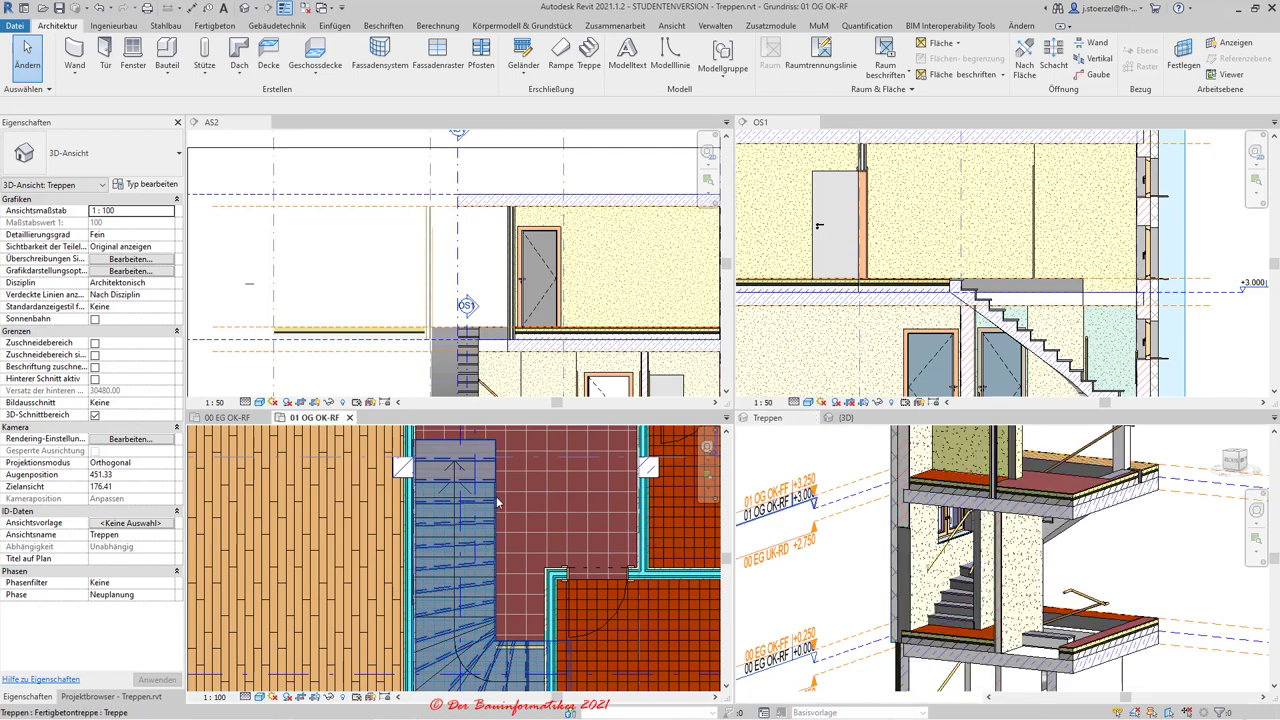
Set the Holzhandlauf handrail's offset from path to 10.00.
click(486, 583)
middle_drag(486, 583, 509, 468)
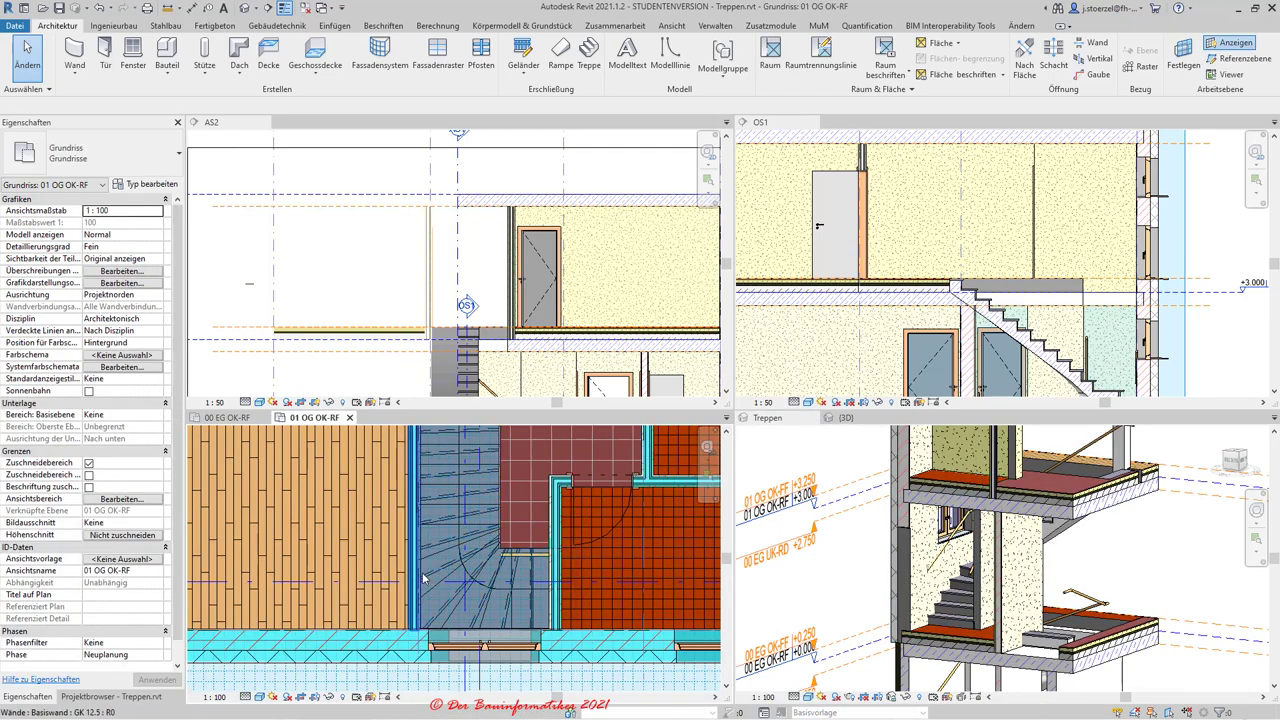
middle_drag(464, 630, 464, 652)
scroll(464, 652, up, 3)
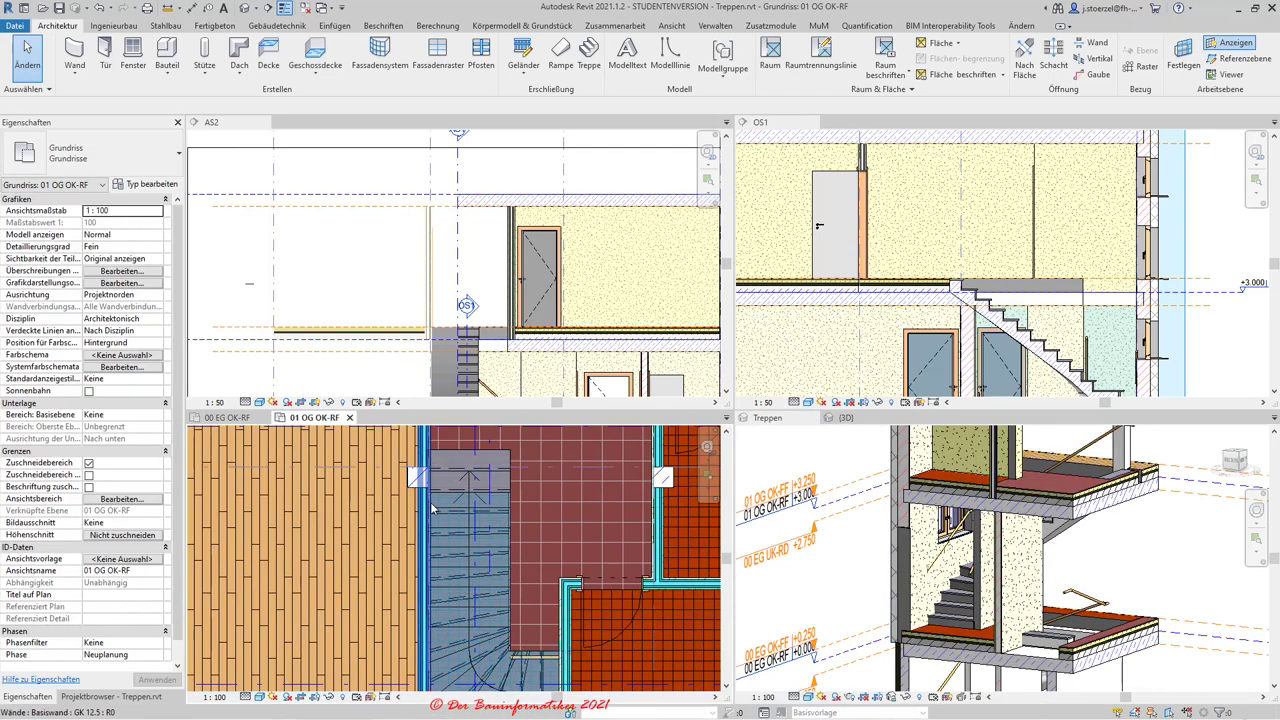
click(944, 557)
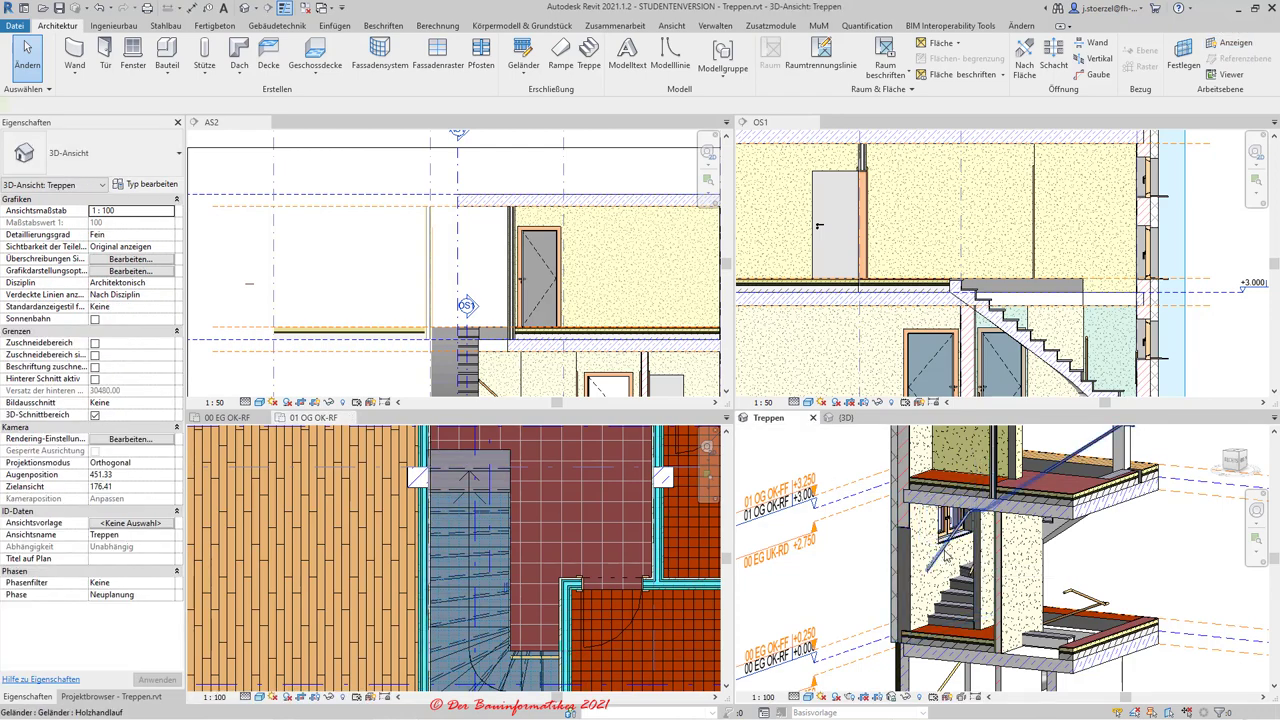
click(946, 557)
double_click(137, 237)
text(10)
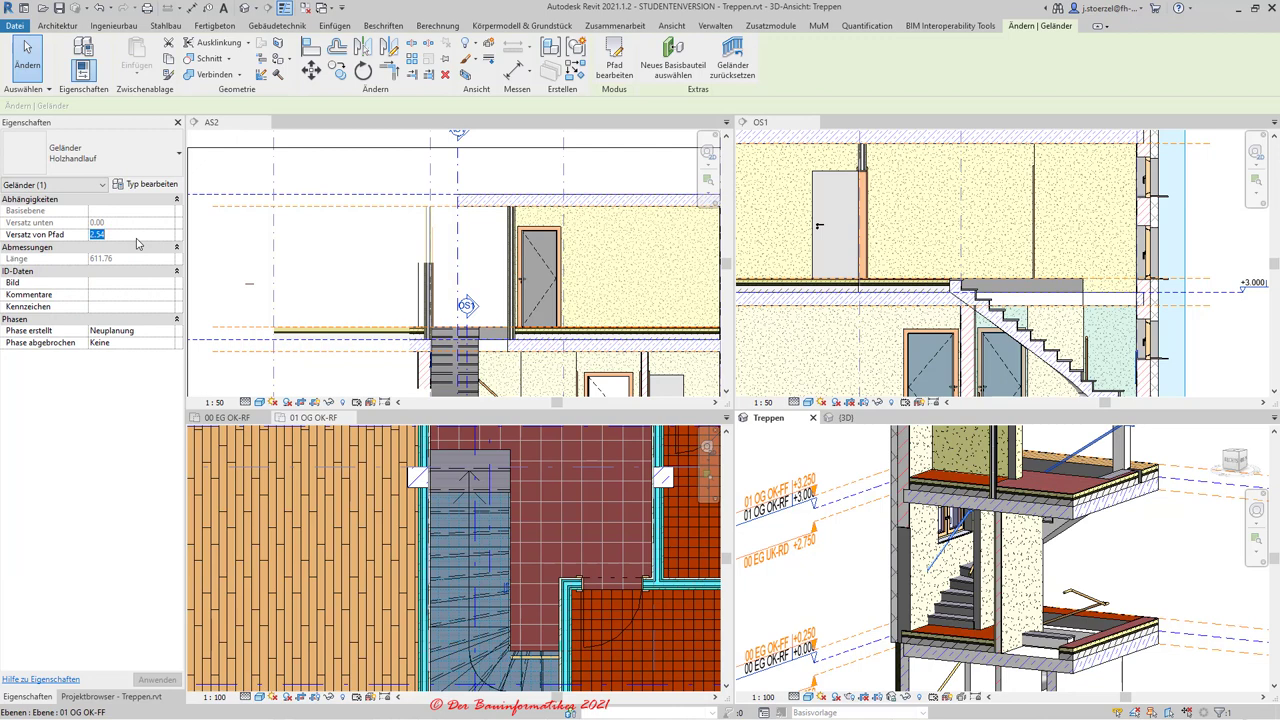
Apply the 10.00 offset and delete the 192 horizontal end segment, leaving the path 408.09 long.
click(613, 62)
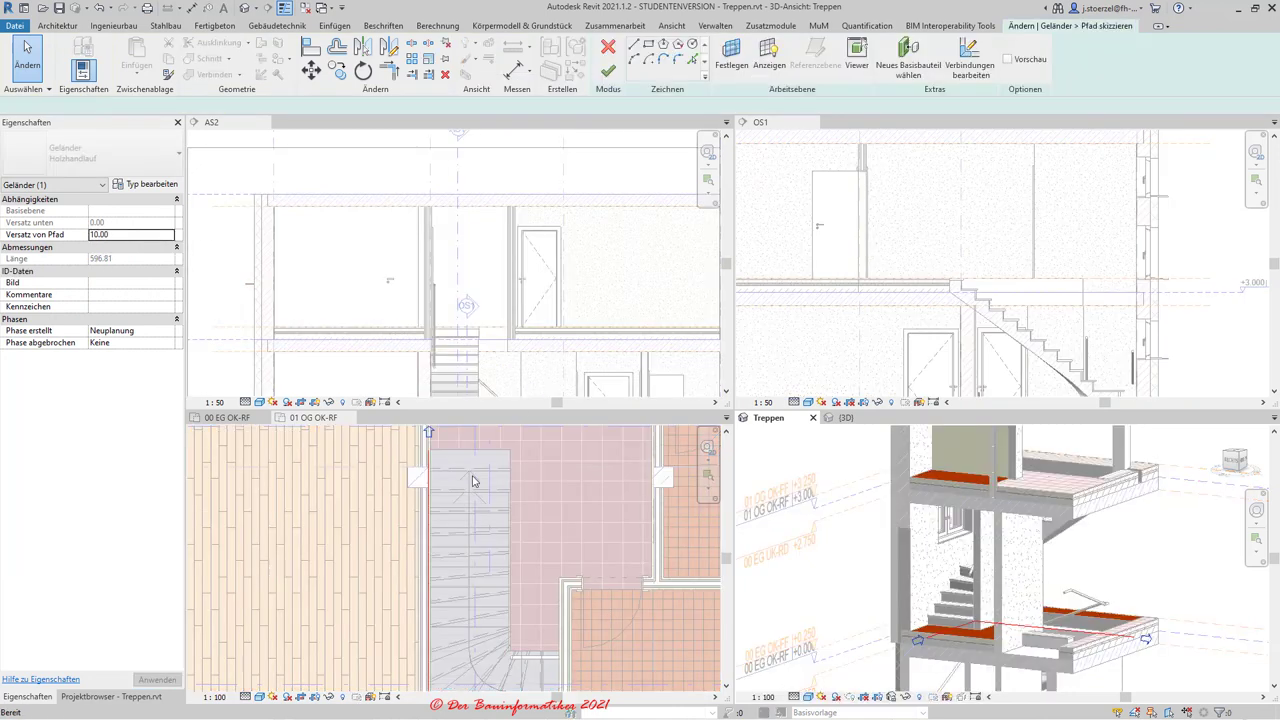
middle_drag(478, 551, 478, 511)
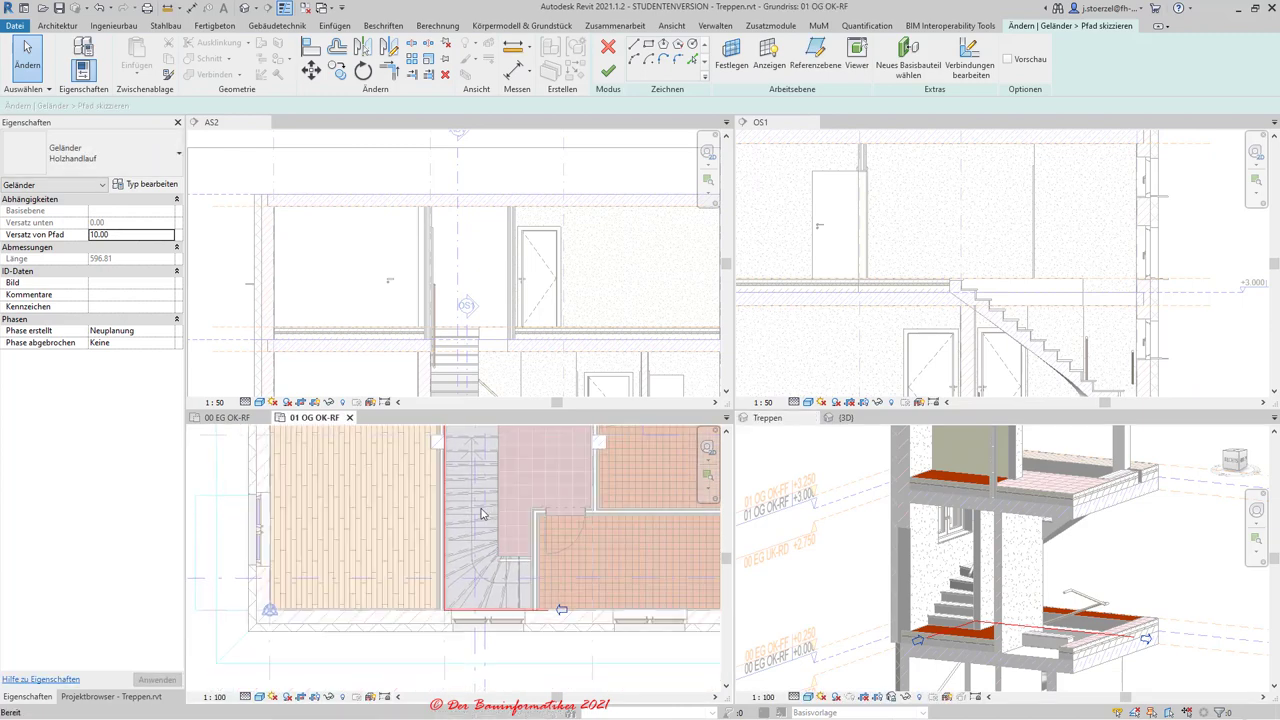
click(491, 611)
key(Delete)
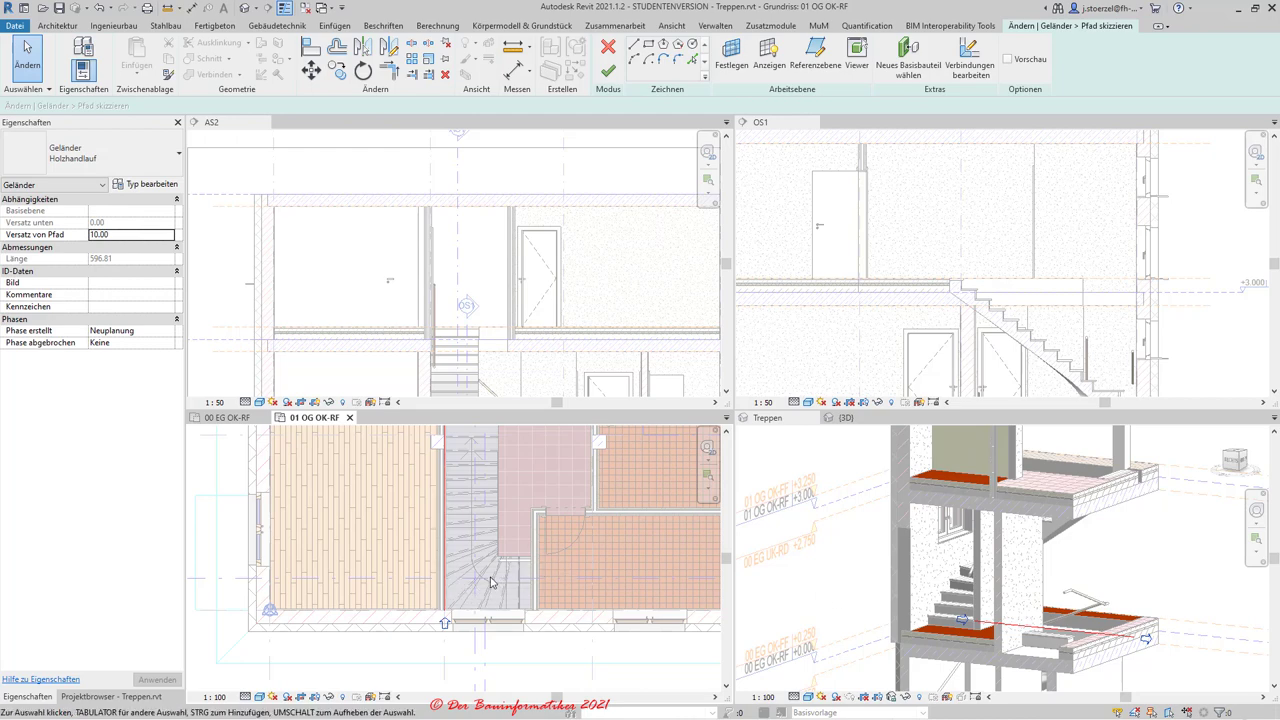
scroll(462, 590, down, 1)
scroll(470, 596, down, 1)
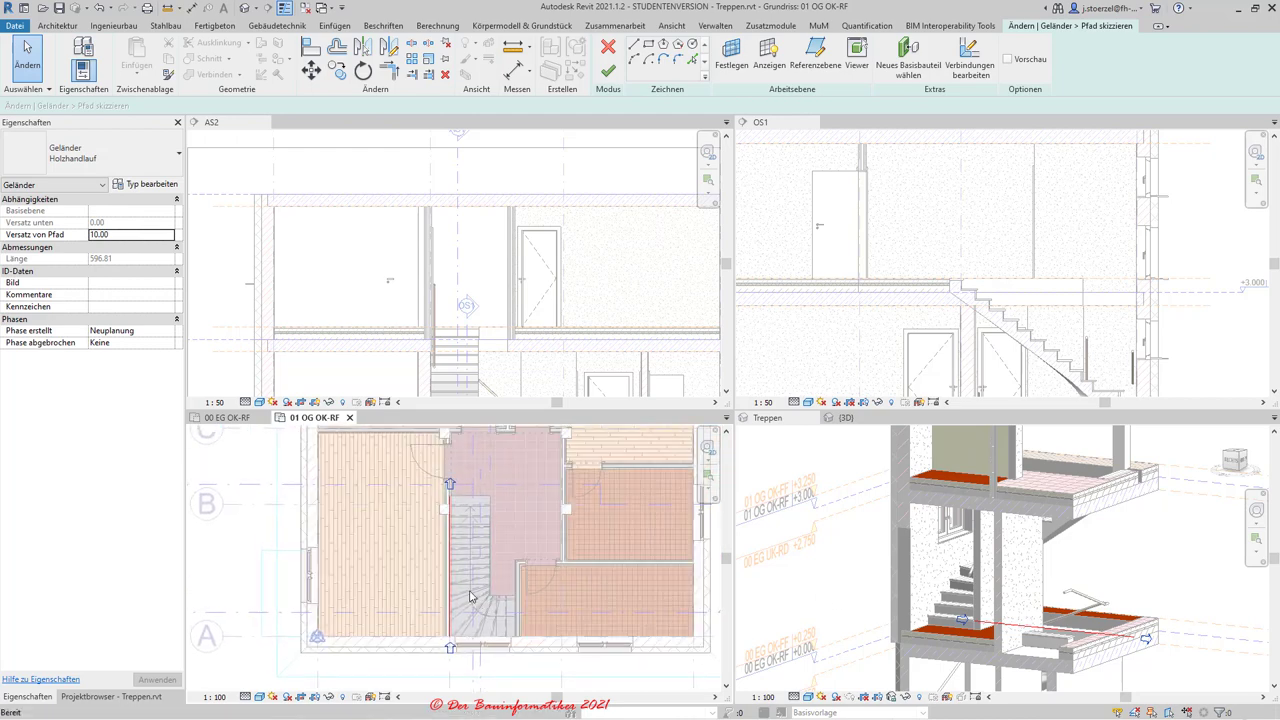
click(608, 73)
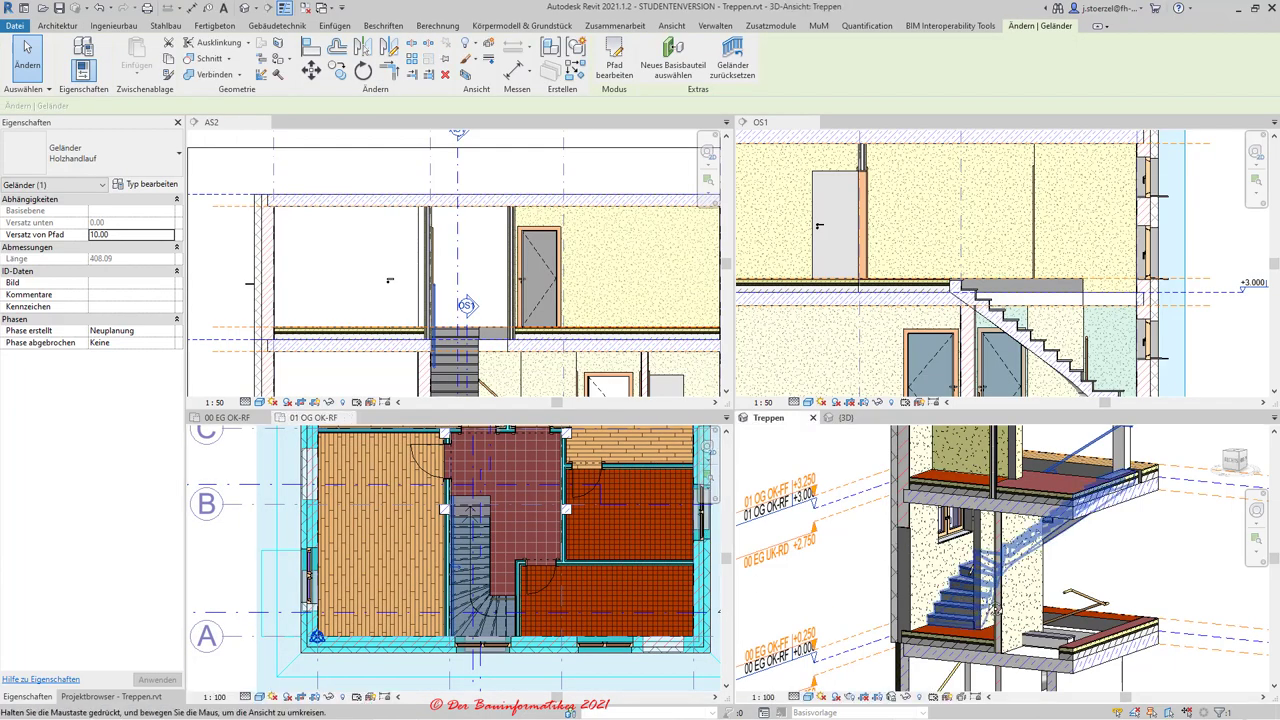
scroll(980, 600, up, 2)
mouse_move(980, 600)
shift+middle_down()
mouse_move(1004, 612)
mouse_move(904, 606)
mouse_move(1027, 588)
mouse_move(1113, 625)
shift+middle_up()
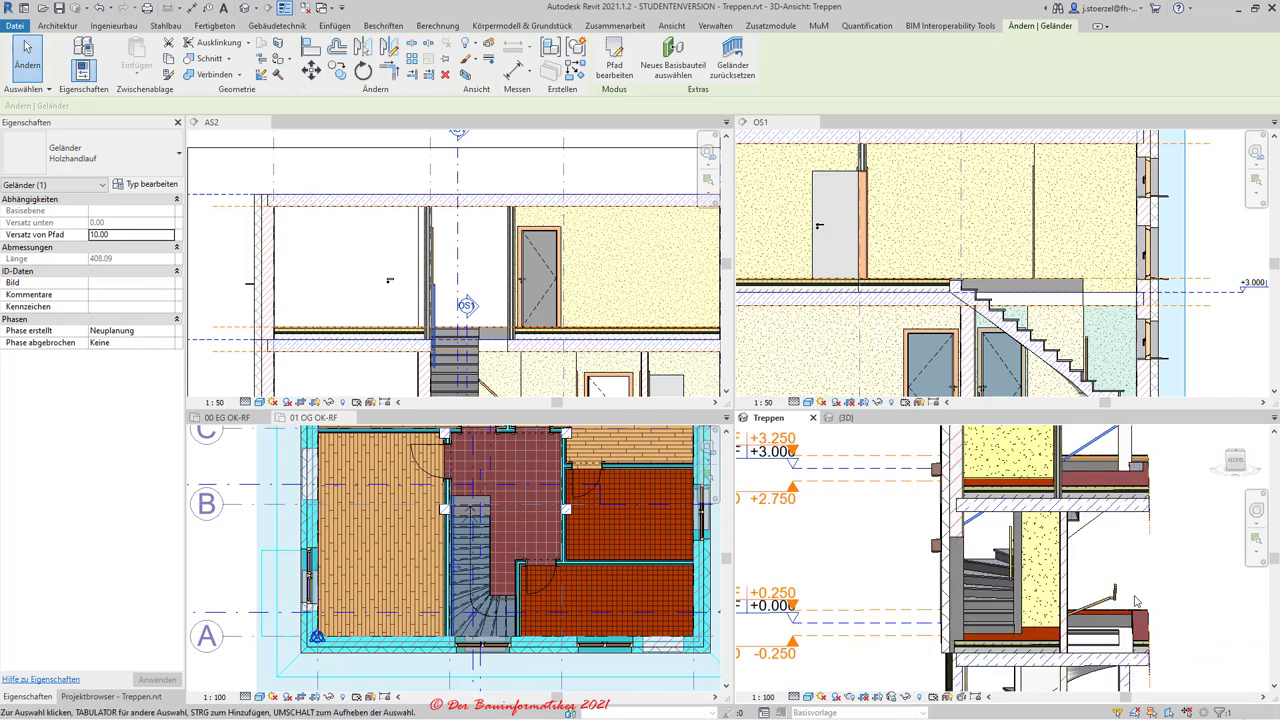
mouse_move(1138, 612)
shift+middle_down()
mouse_move(1014, 630)
mouse_move(1060, 610)
shift+middle_up()
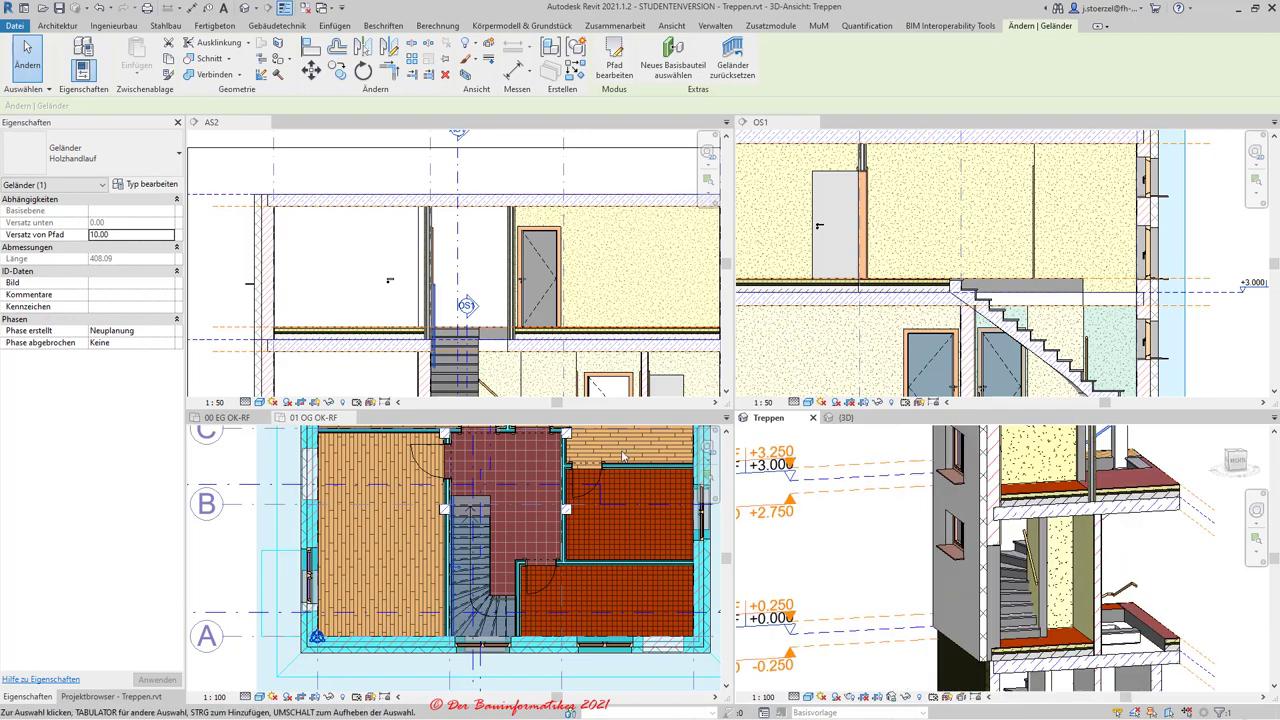
scroll(505, 548, up, 2)
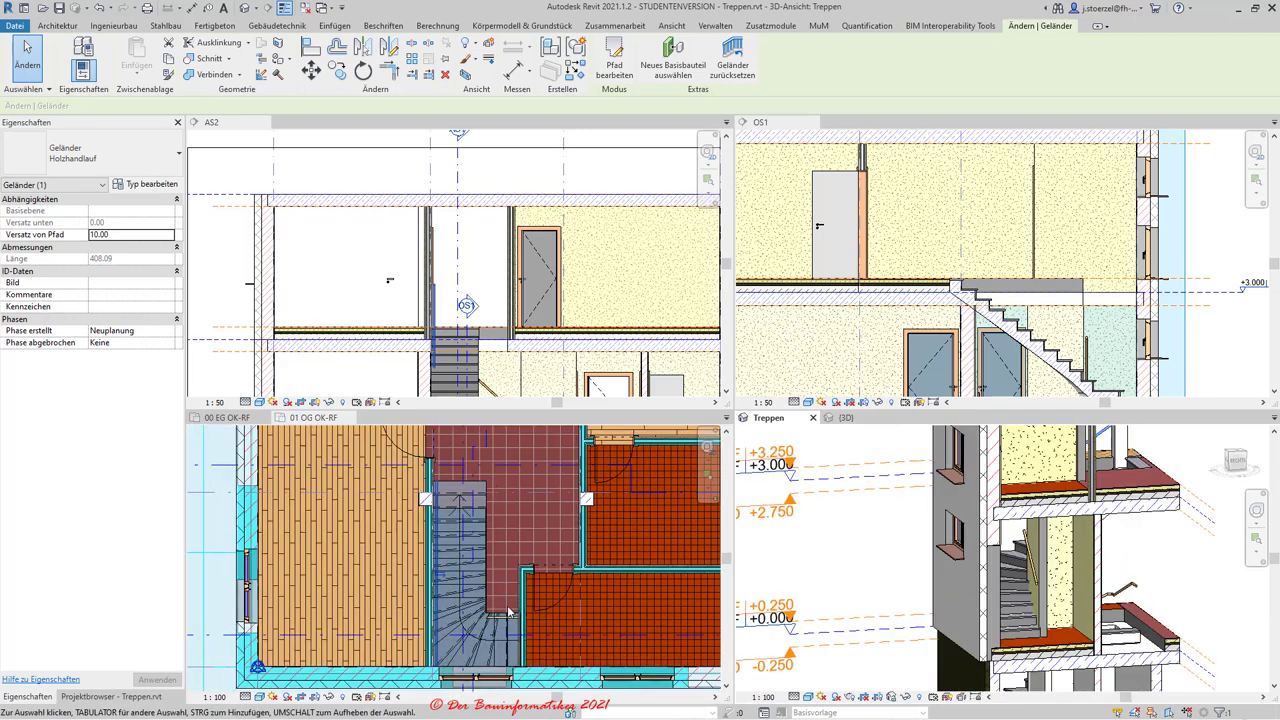
click(507, 518)
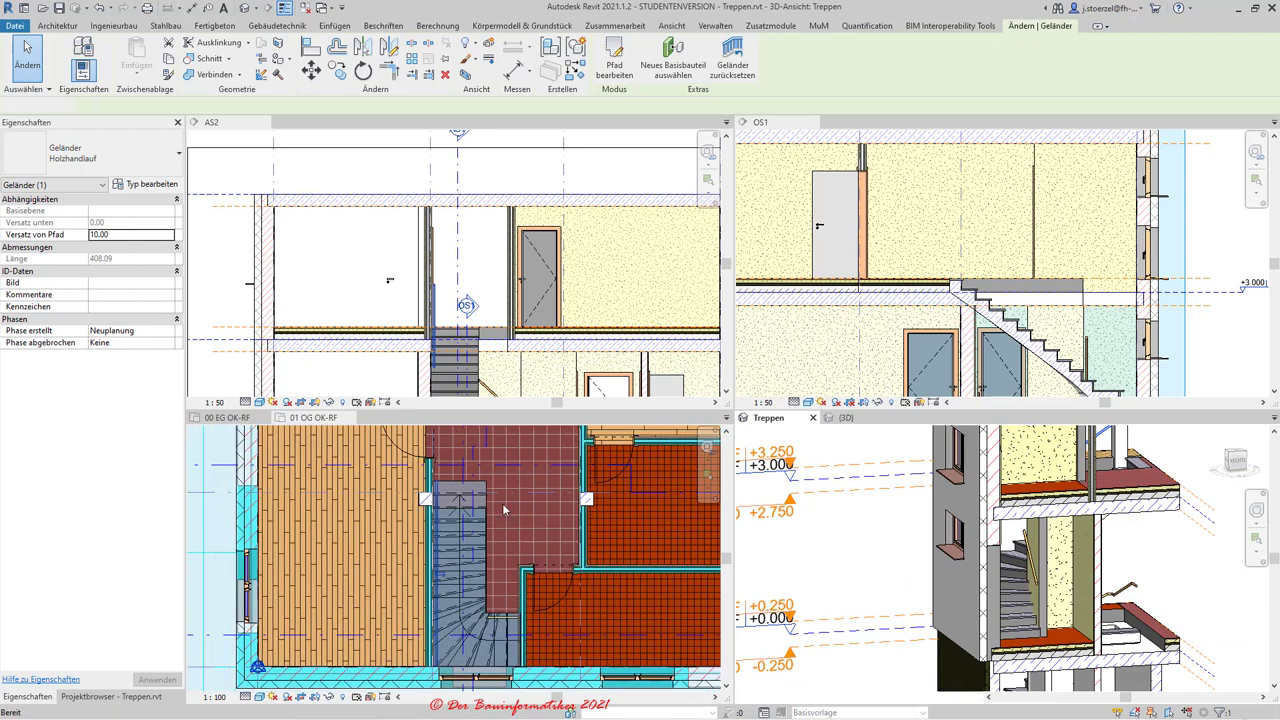
middle_drag(510, 521, 461, 504)
scroll(491, 504, up, 1)
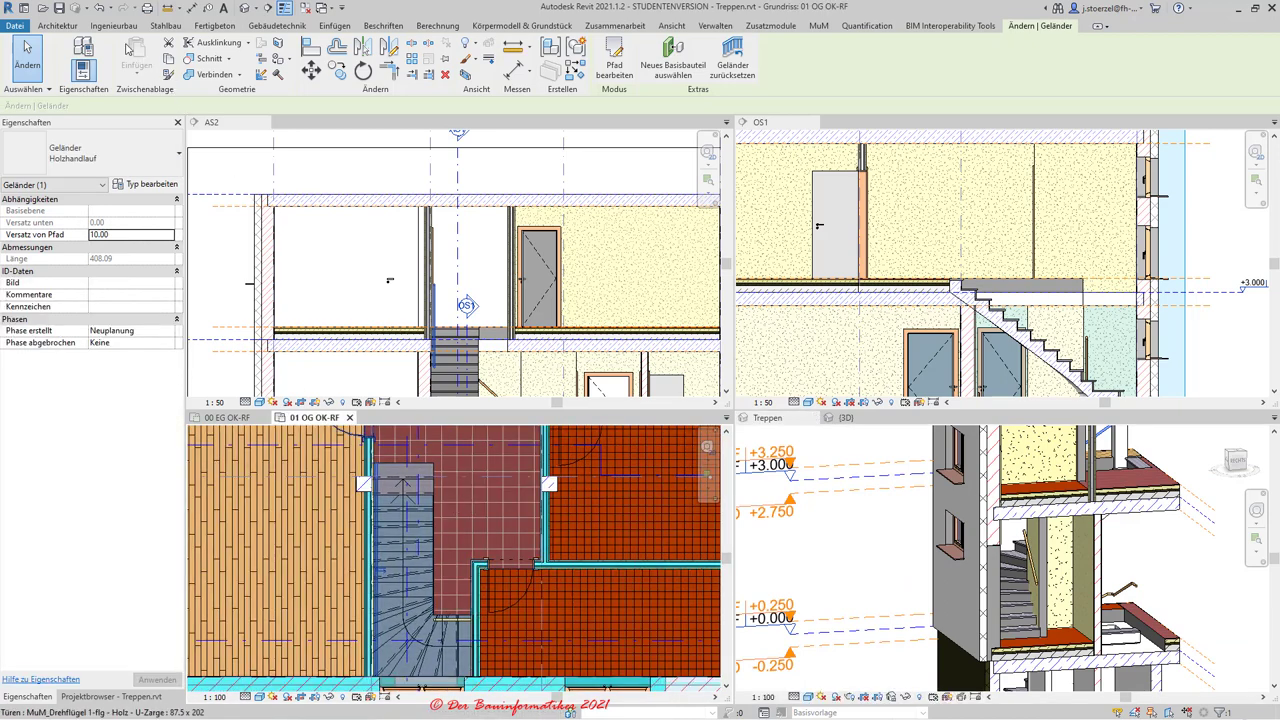
click(59, 27)
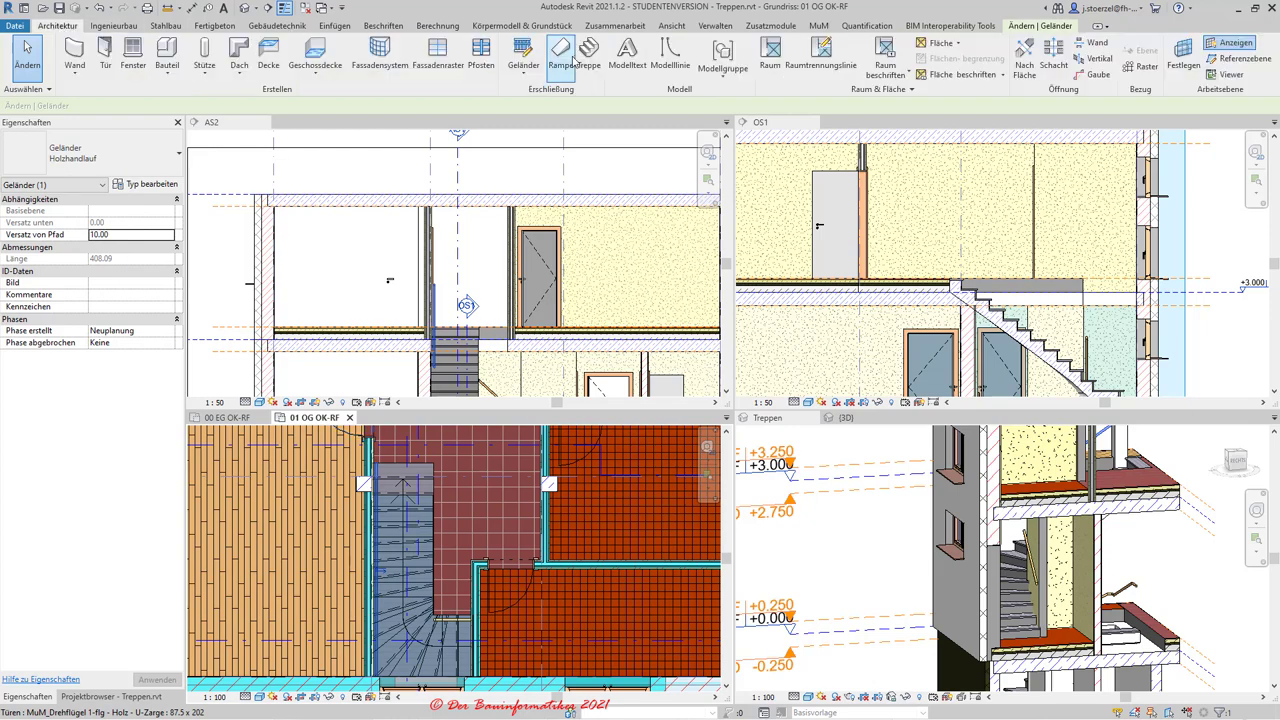
Start sketching a new railing path from the Geländer menu.
click(523, 72)
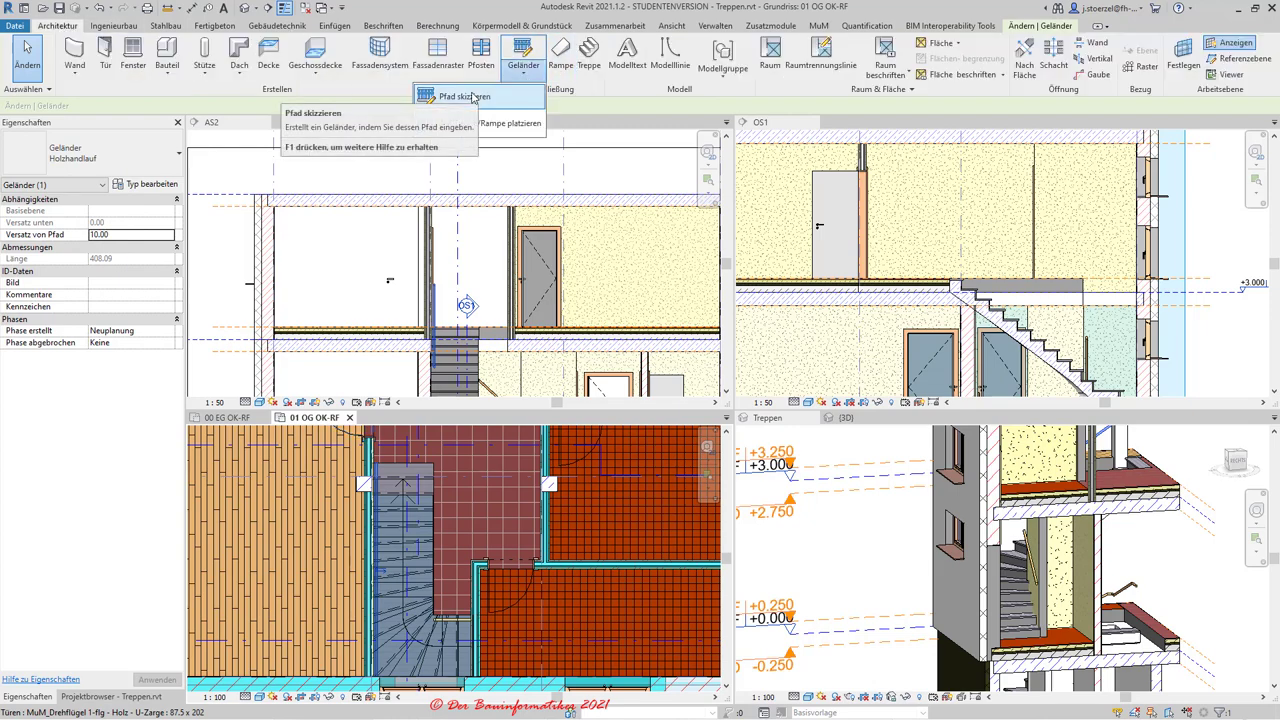
click(466, 97)
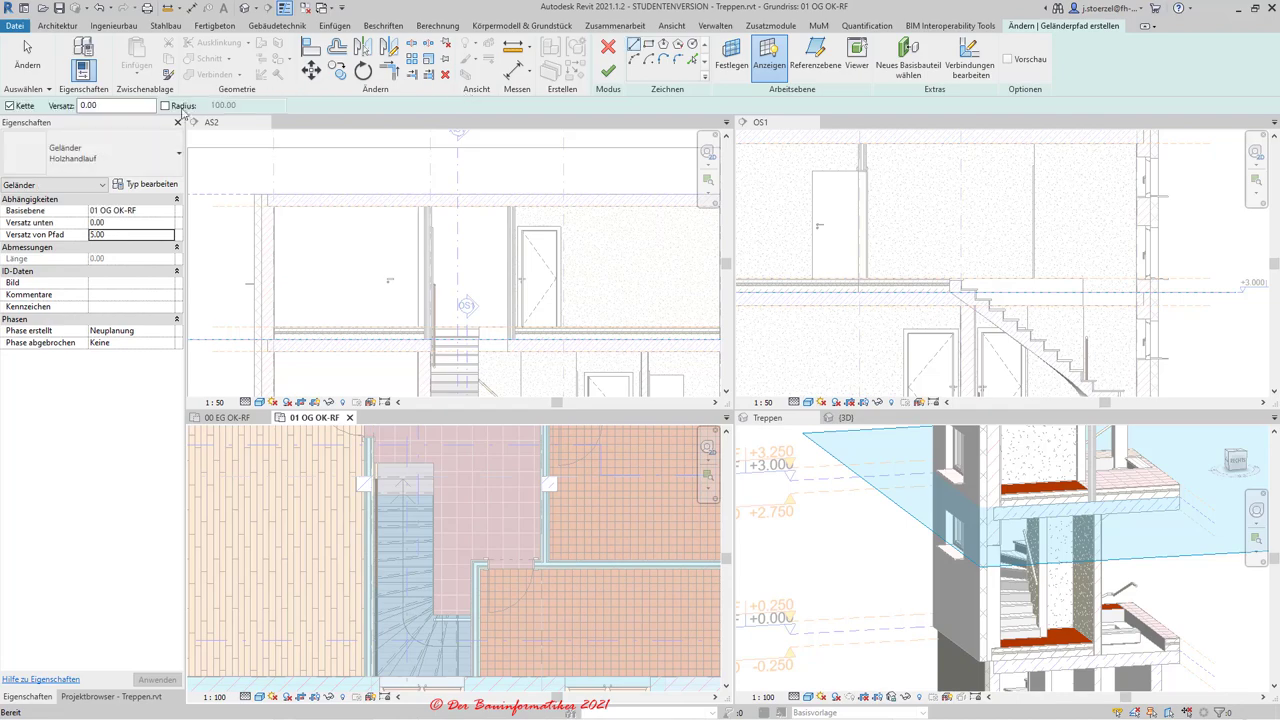
click(134, 158)
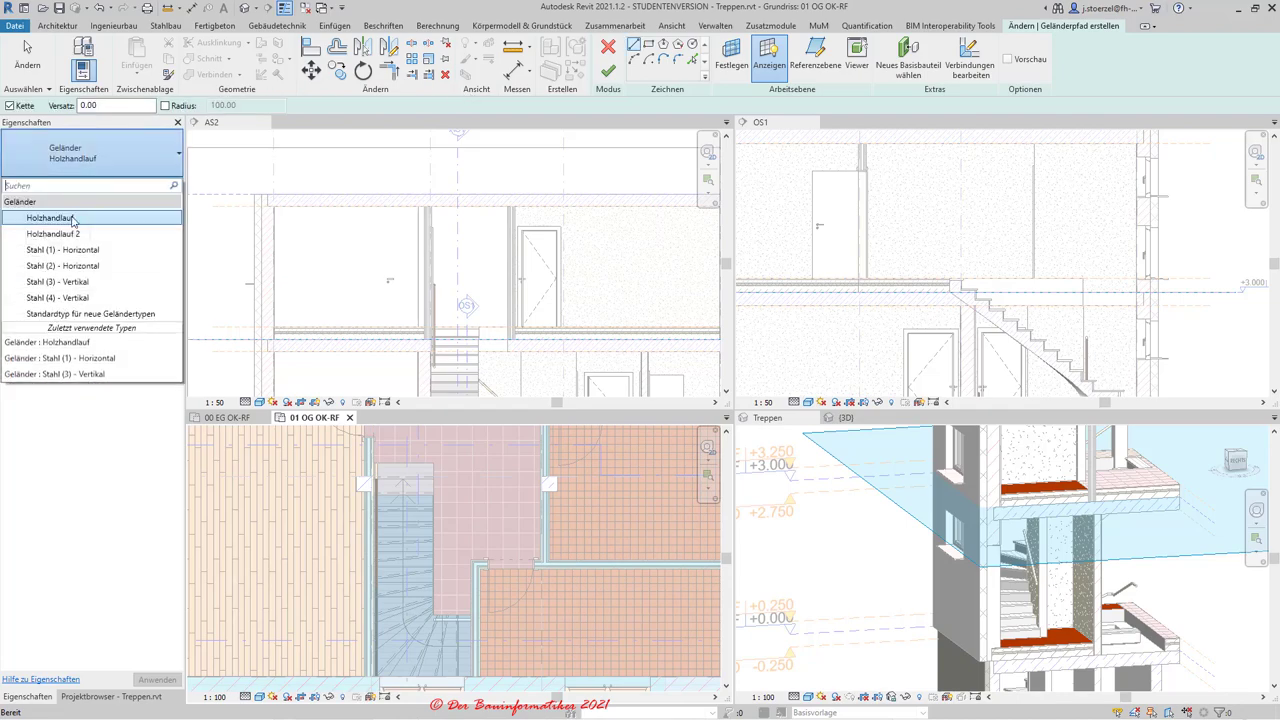
click(73, 221)
In the railing type properties, switch the type to Stahl (4) - Vertikal.
click(146, 184)
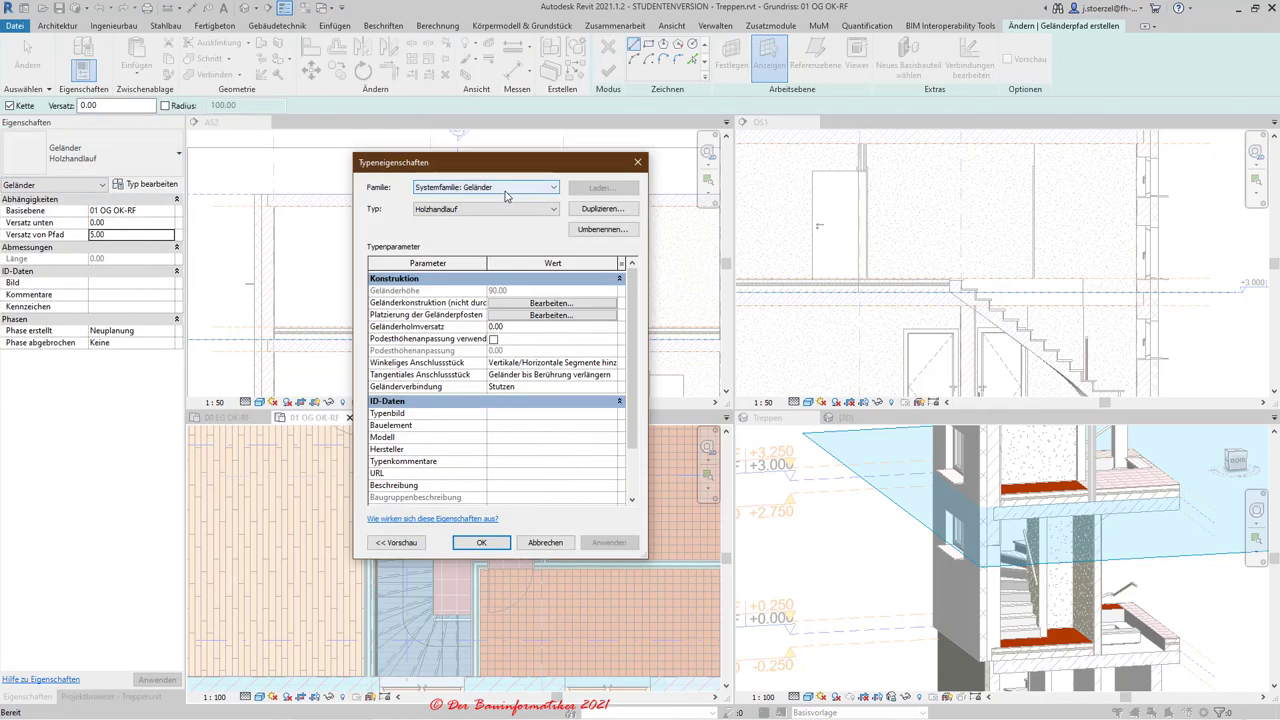
click(396, 542)
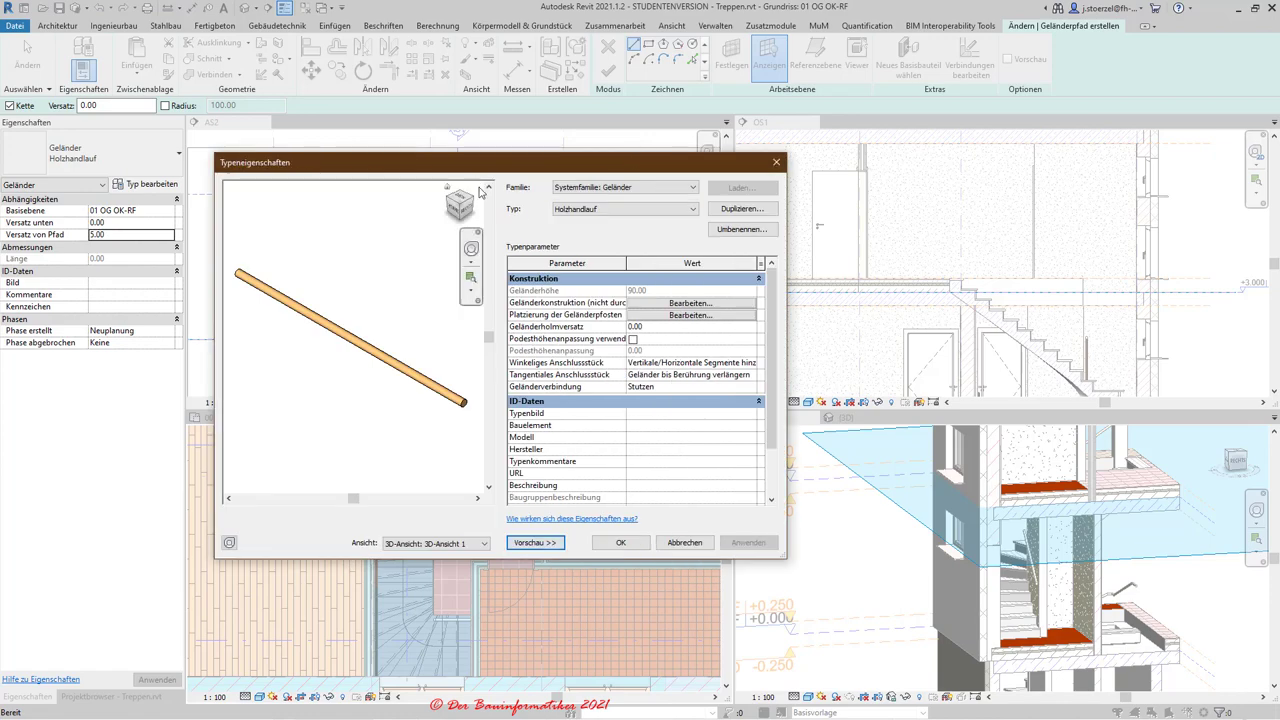
click(580, 209)
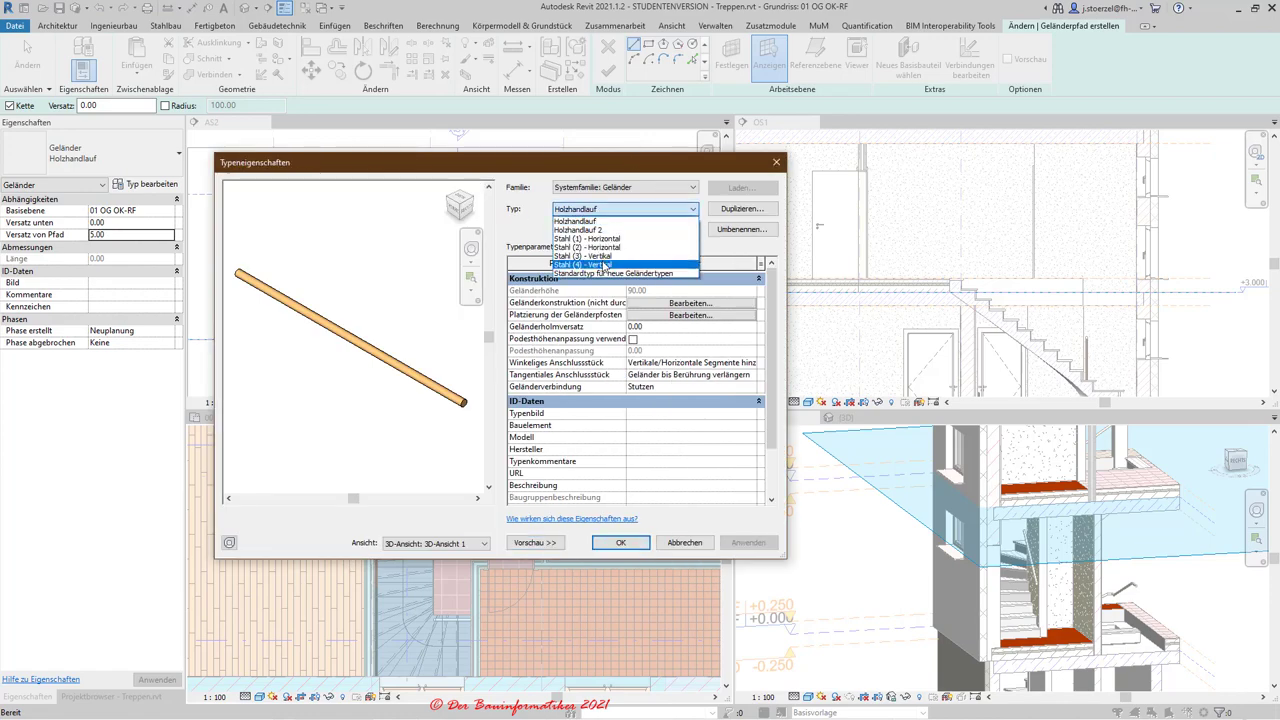
click(600, 255)
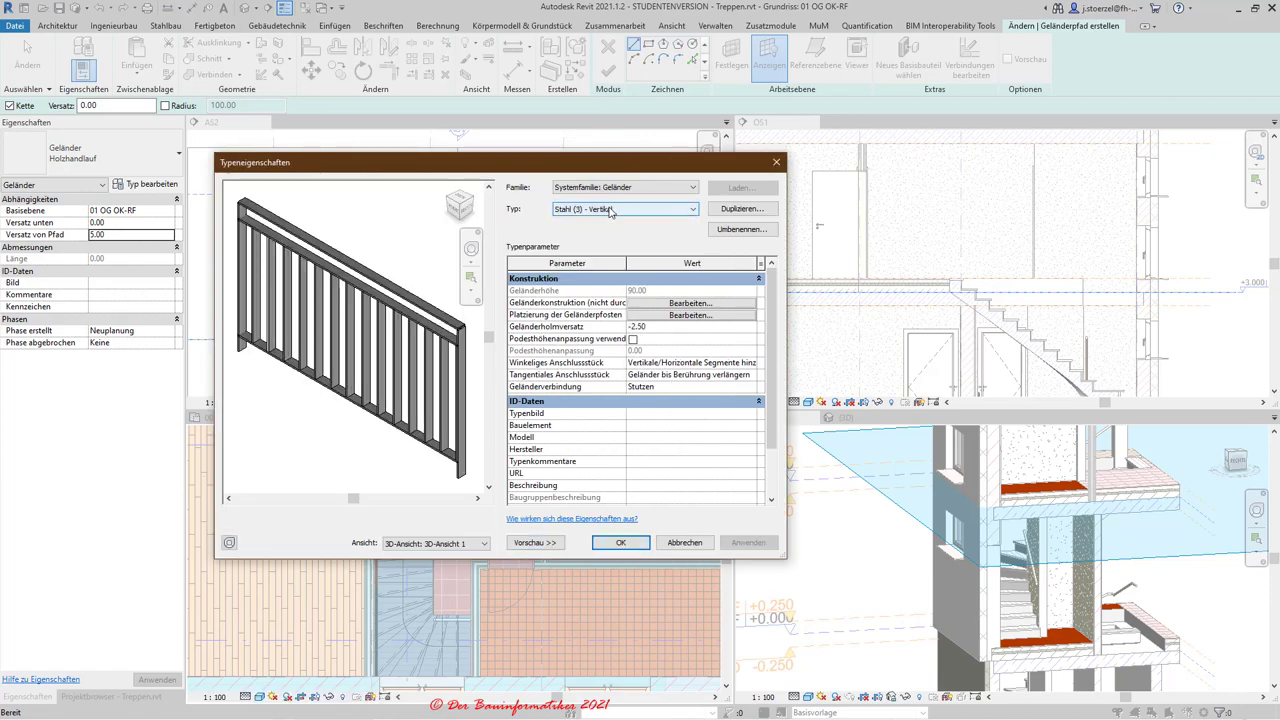
click(609, 211)
click(600, 267)
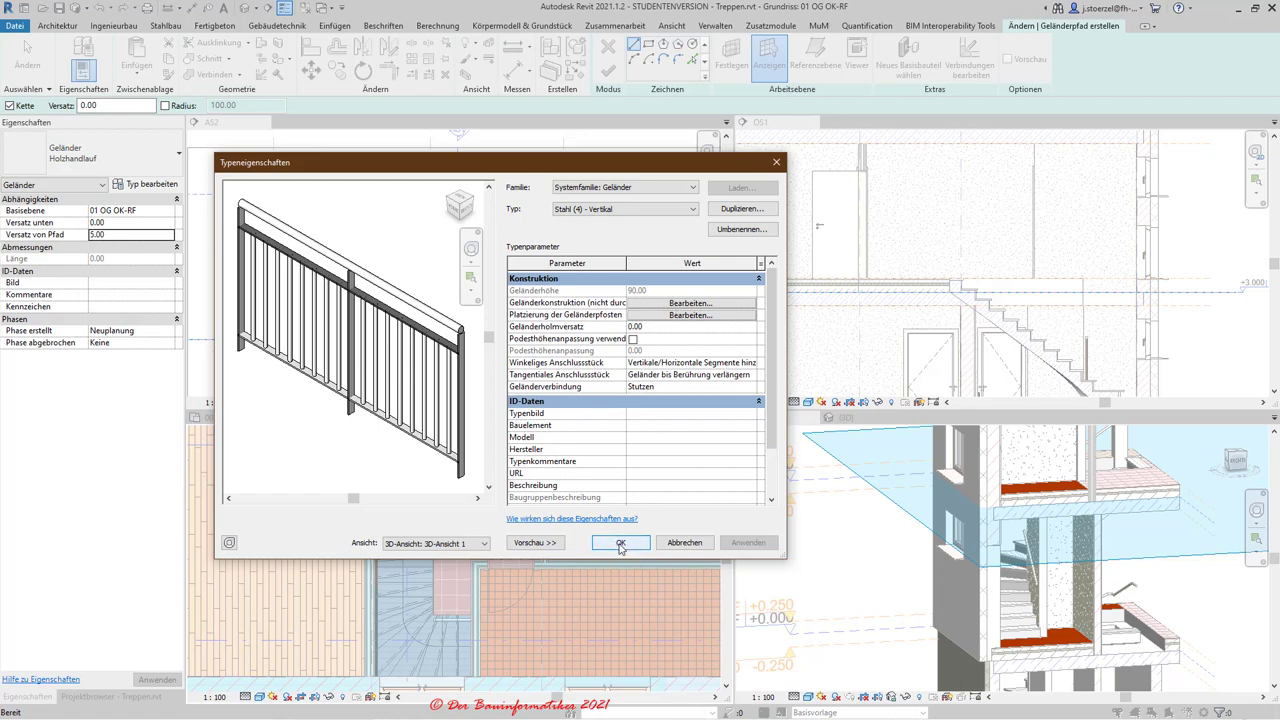
Confirm Stahl (4) - Vertikal and pick the stairwell's side and bottom edges as the path.
click(620, 543)
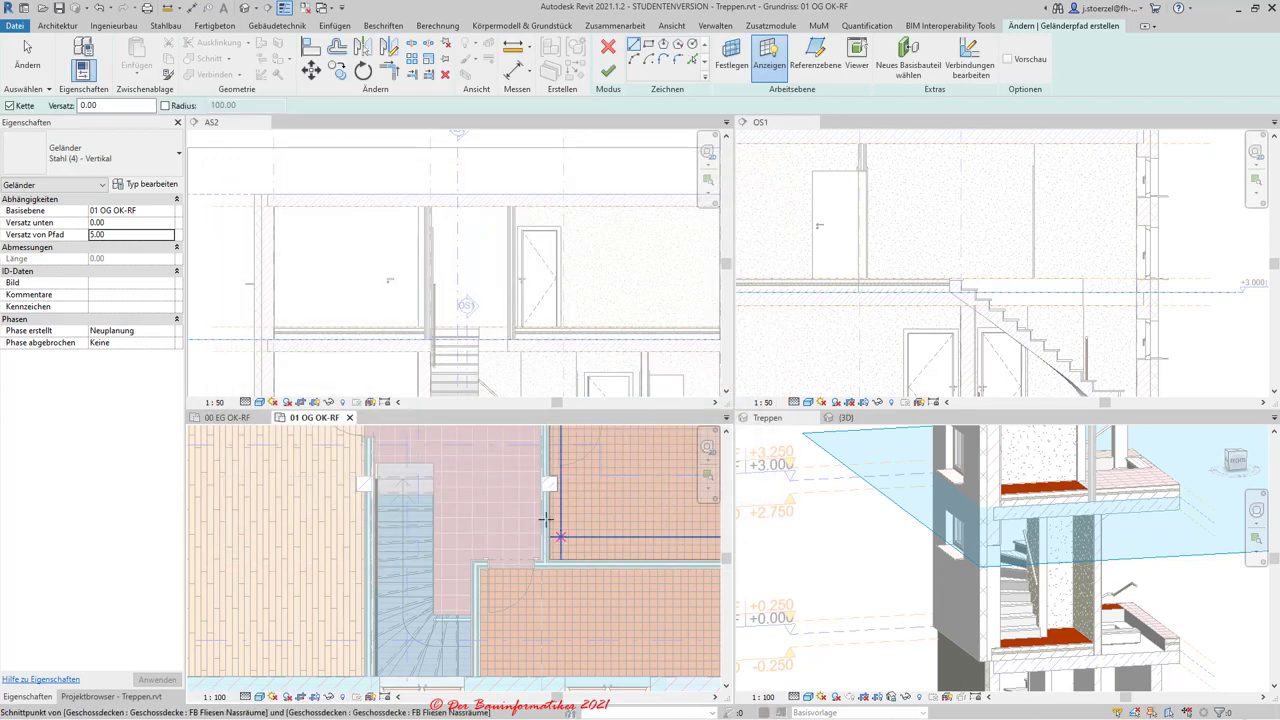
scroll(565, 508, down, 3)
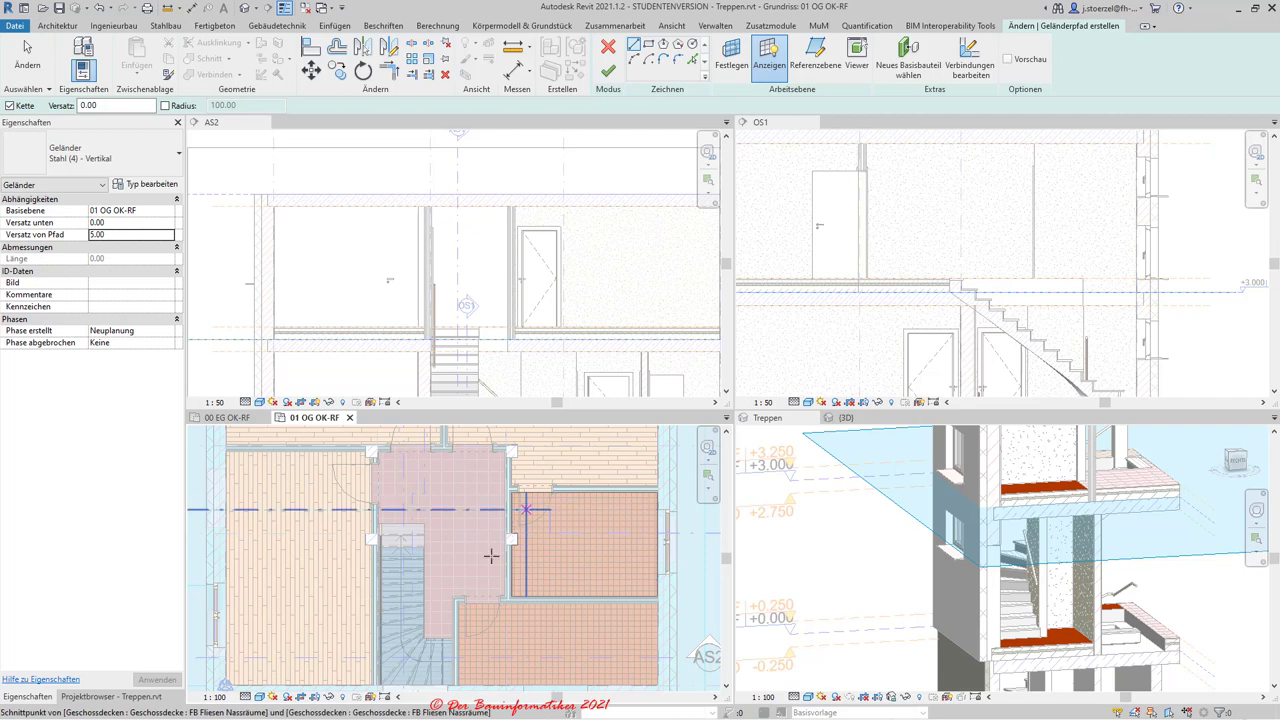
mouse_move(528, 557)
middle_down()
mouse_move(491, 542)
mouse_move(524, 482)
middle_up()
scroll(524, 482, up, 2)
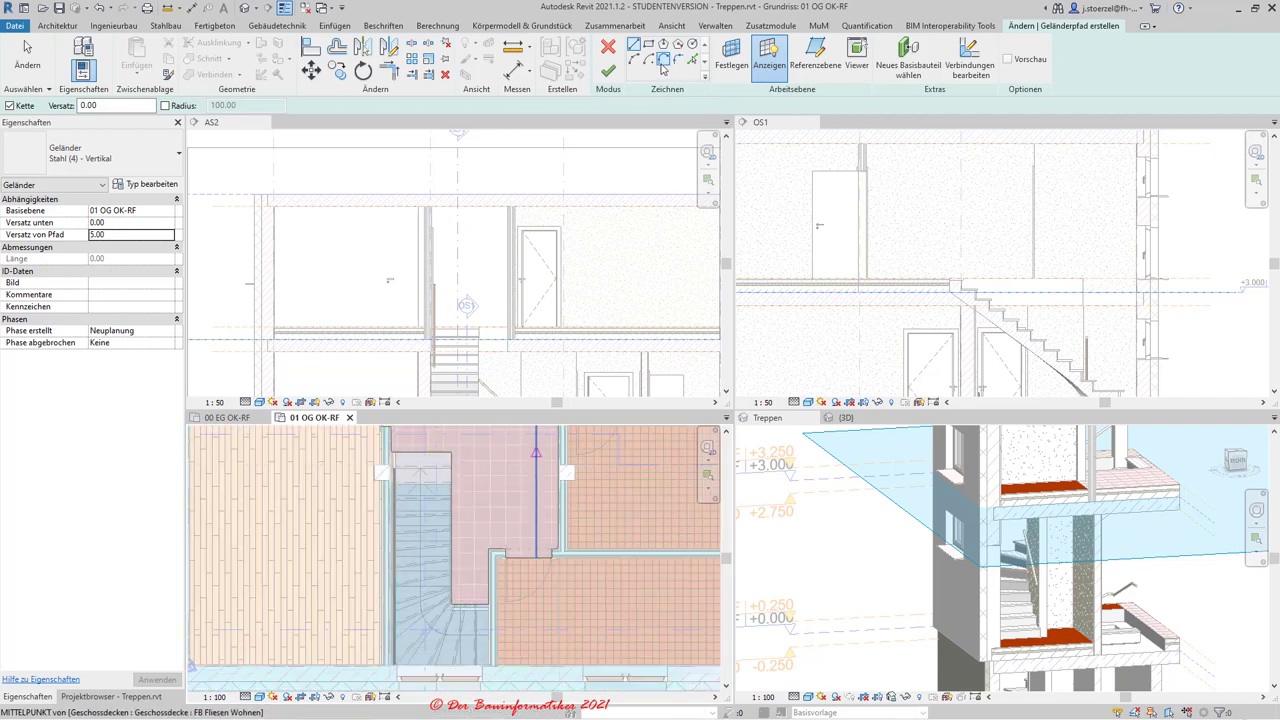
click(693, 61)
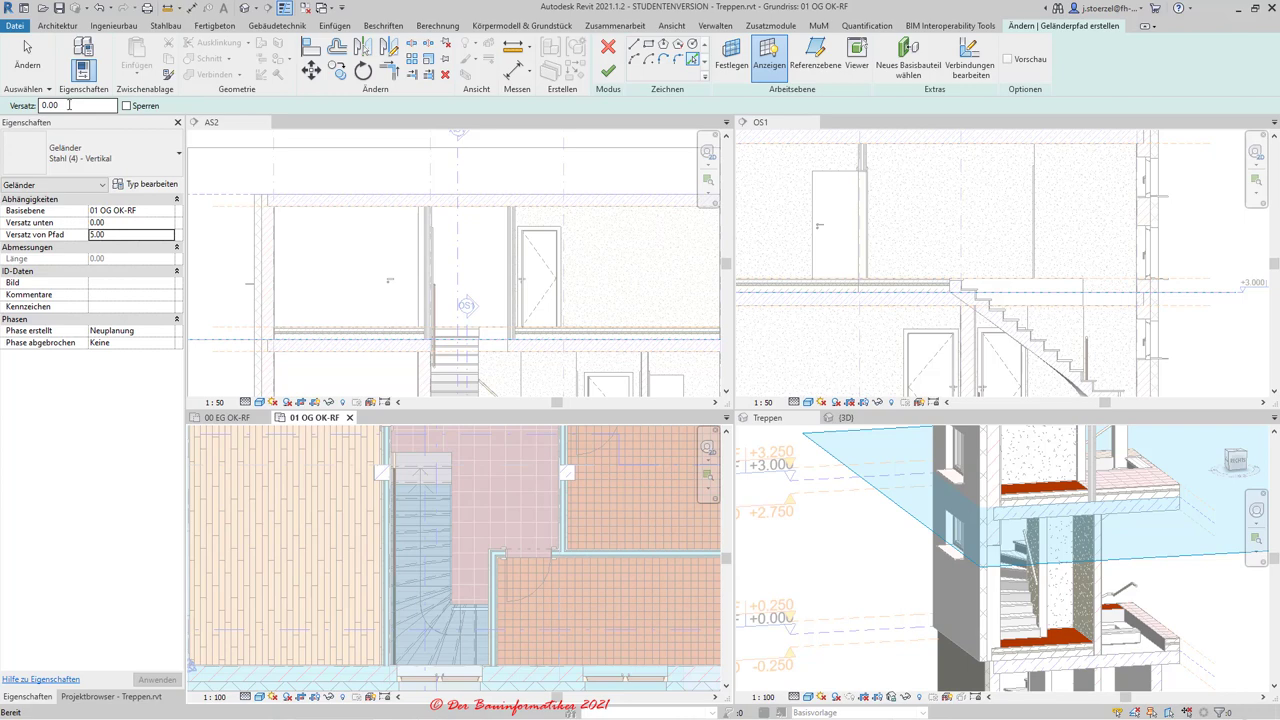
scroll(449, 520, up, 2)
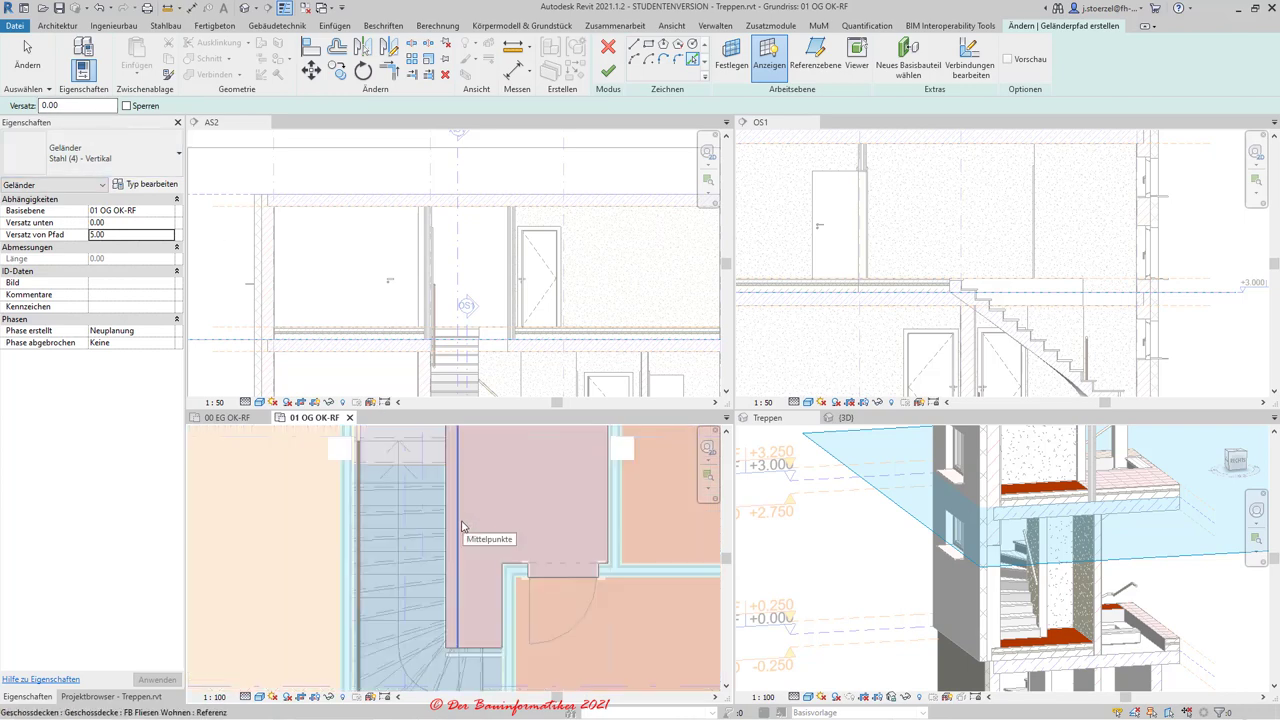
click(447, 517)
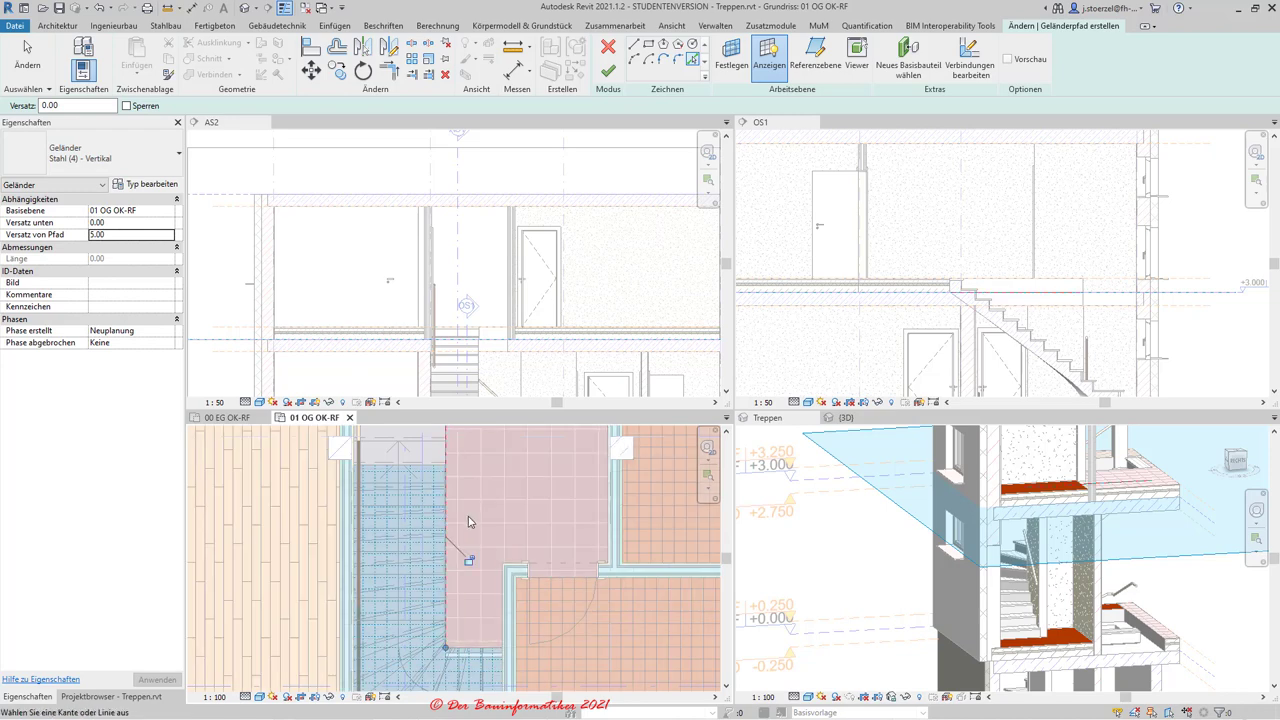
click(490, 648)
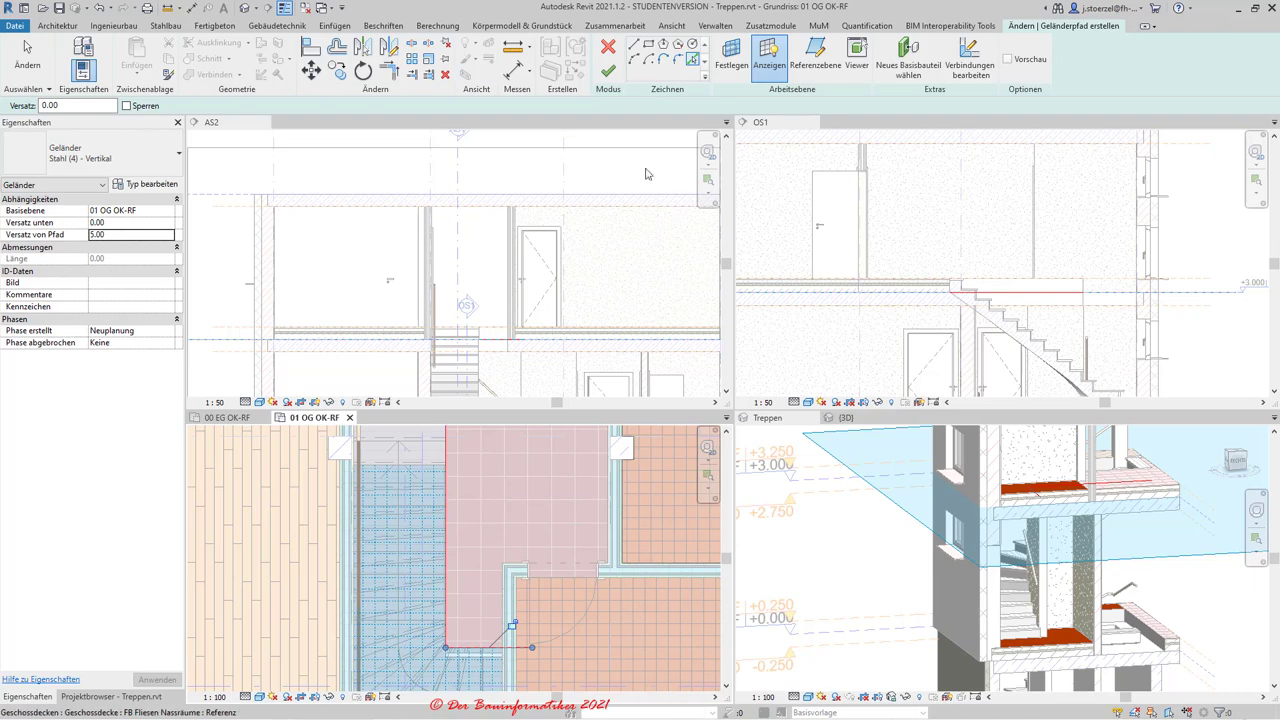
Shorten the bottom path line to the slab edge and finish, creating a 316.25-long railing.
scroll(463, 650, down, 2)
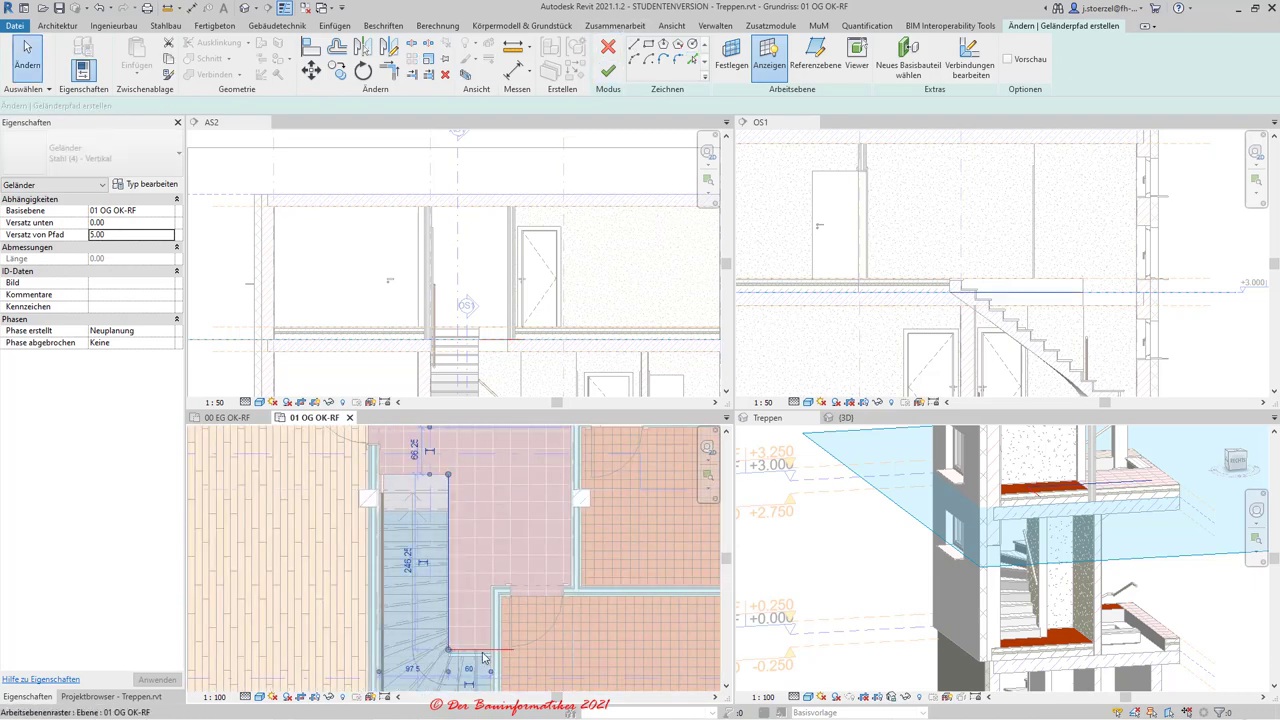
click(495, 650)
scroll(497, 653, up, 2)
scroll(497, 653, up, 2)
click(529, 649)
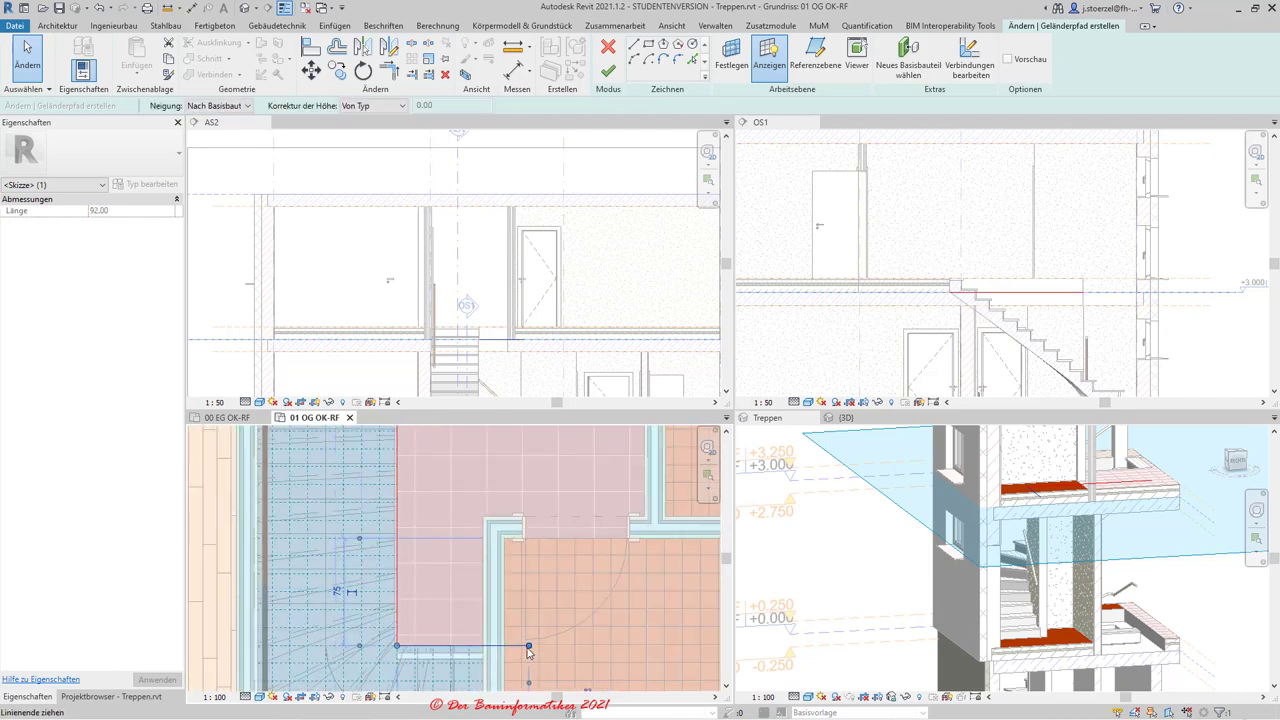
drag(529, 649, 481, 648)
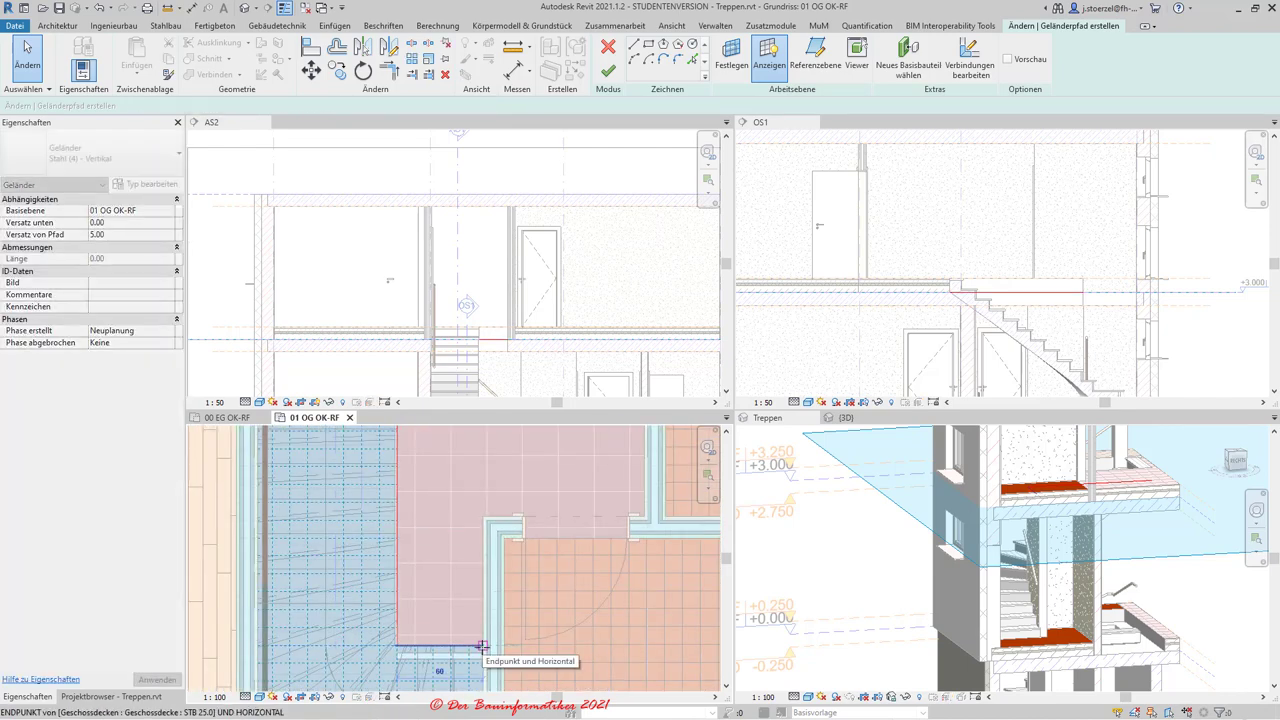
scroll(475, 650, up, 2)
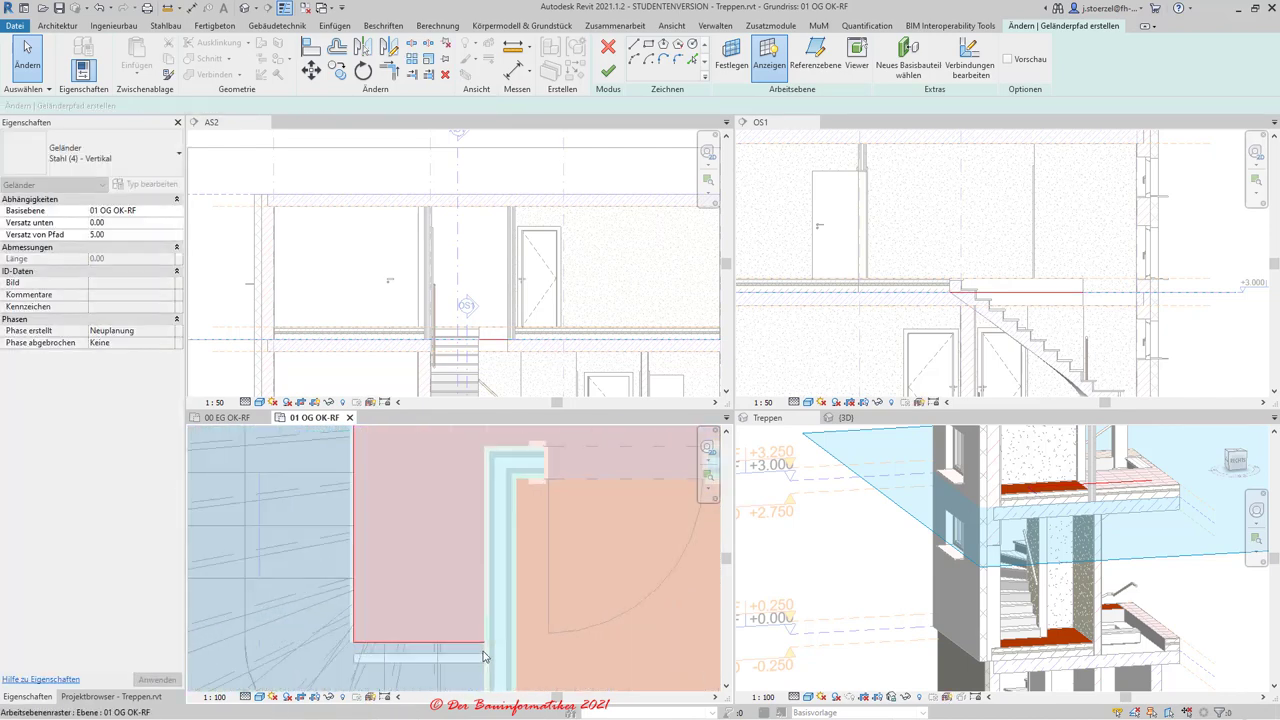
scroll(470, 650, down, 1)
scroll(470, 650, down, 1)
scroll(470, 650, down, 1)
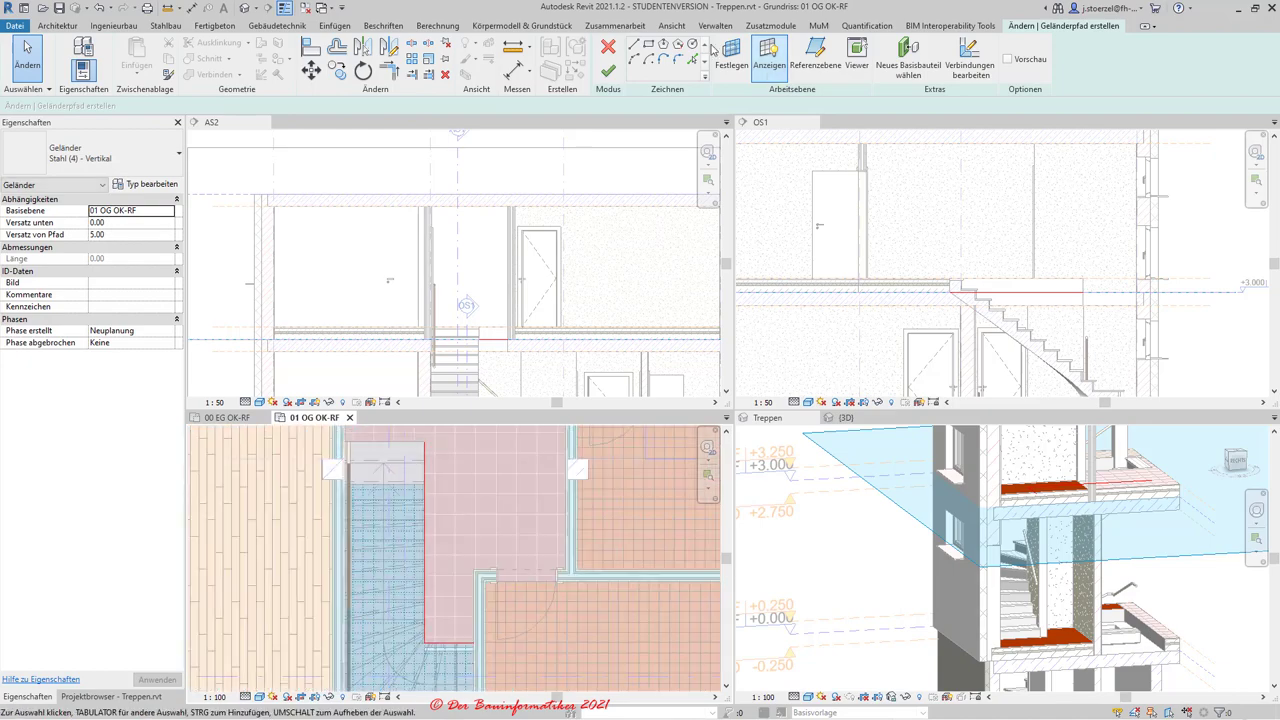
click(609, 72)
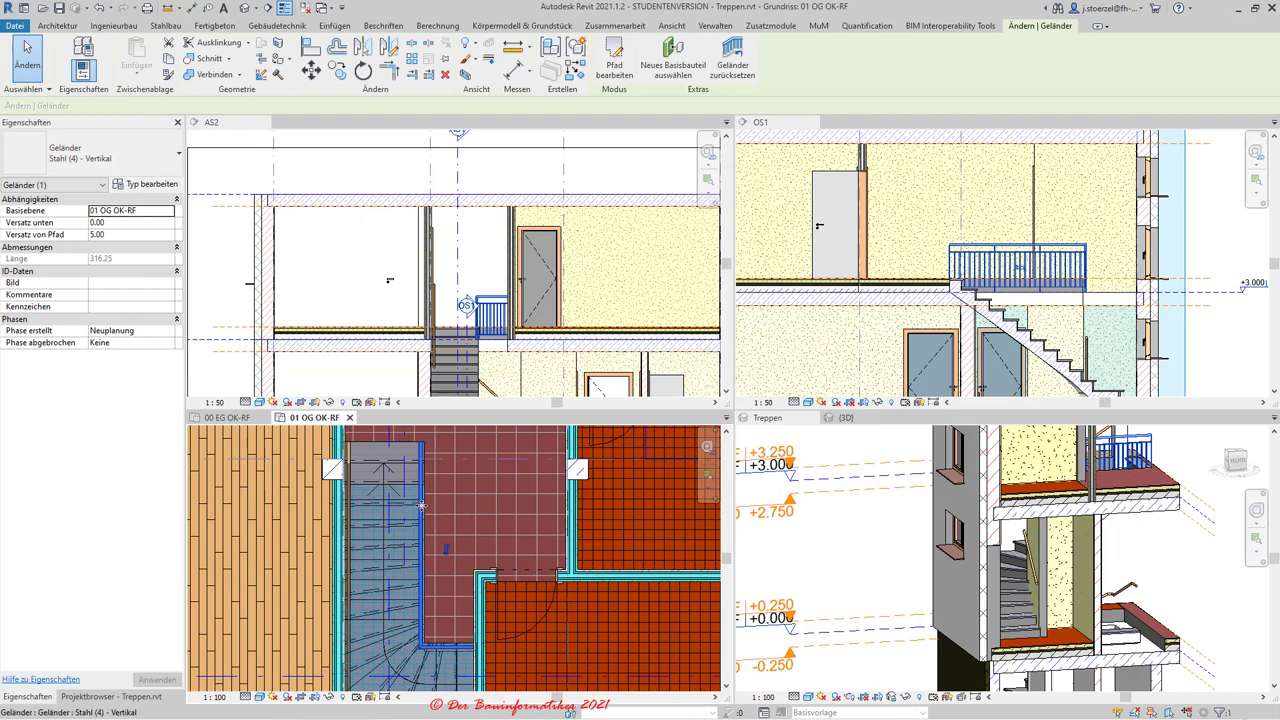
key(Escape)
click(425, 495)
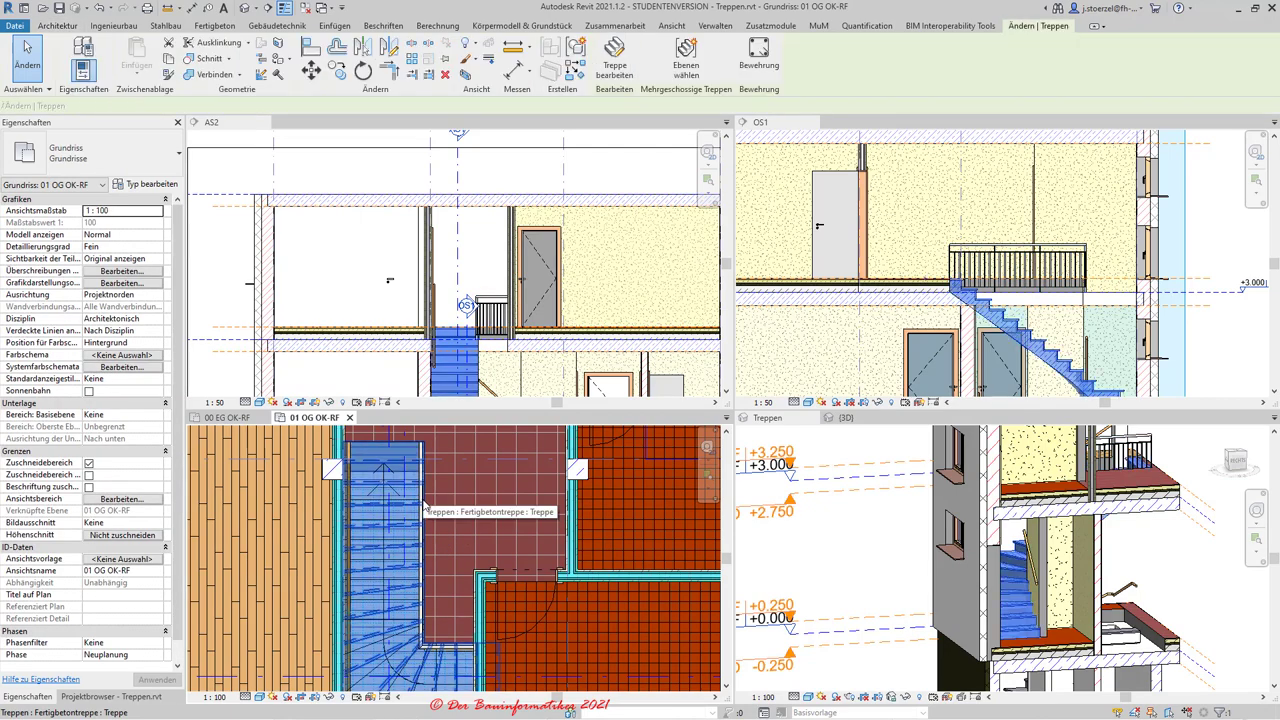
Select the new steel railing and set its base level to 01 OG OK-FF.
click(422, 465)
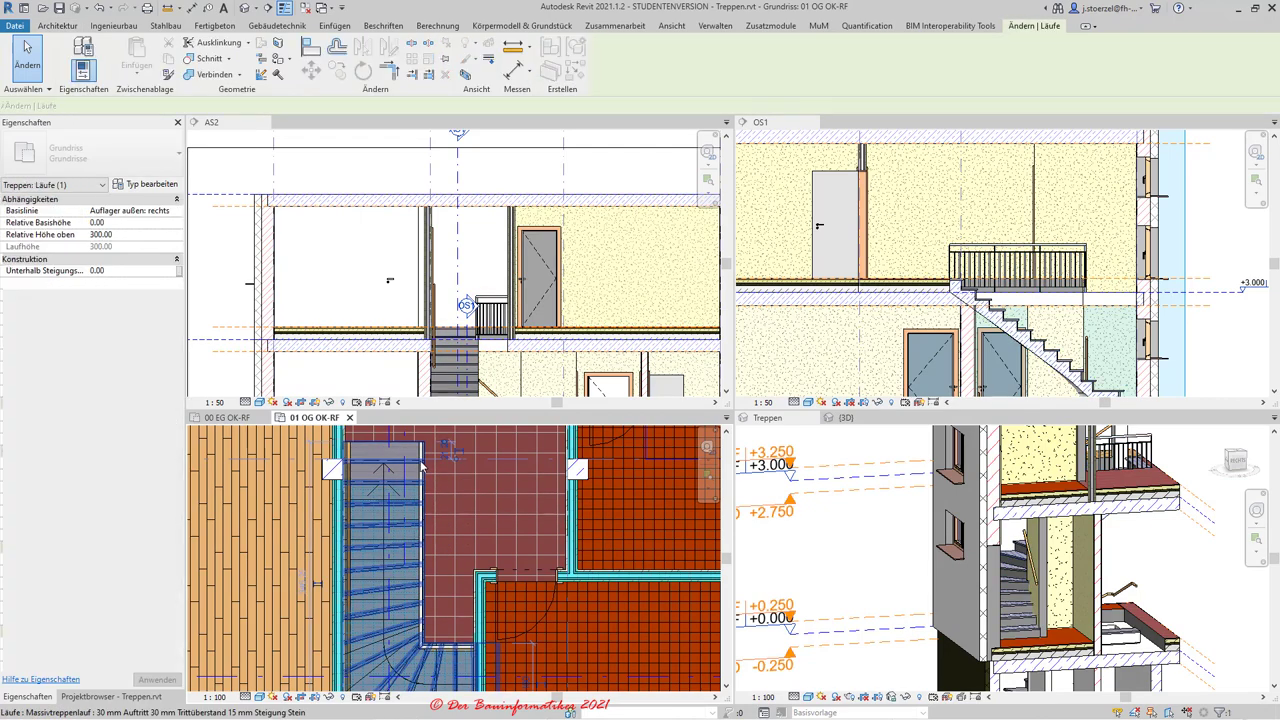
scroll(478, 335, up, 3)
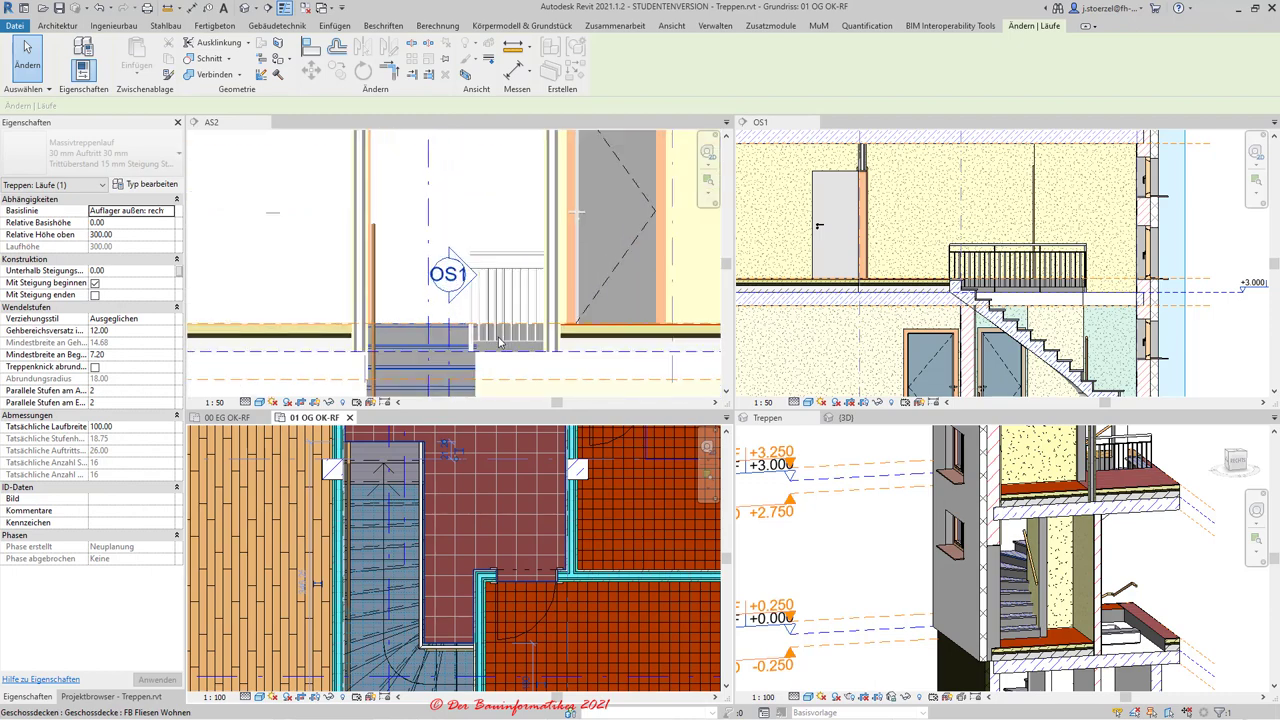
scroll(465, 360, up, 1)
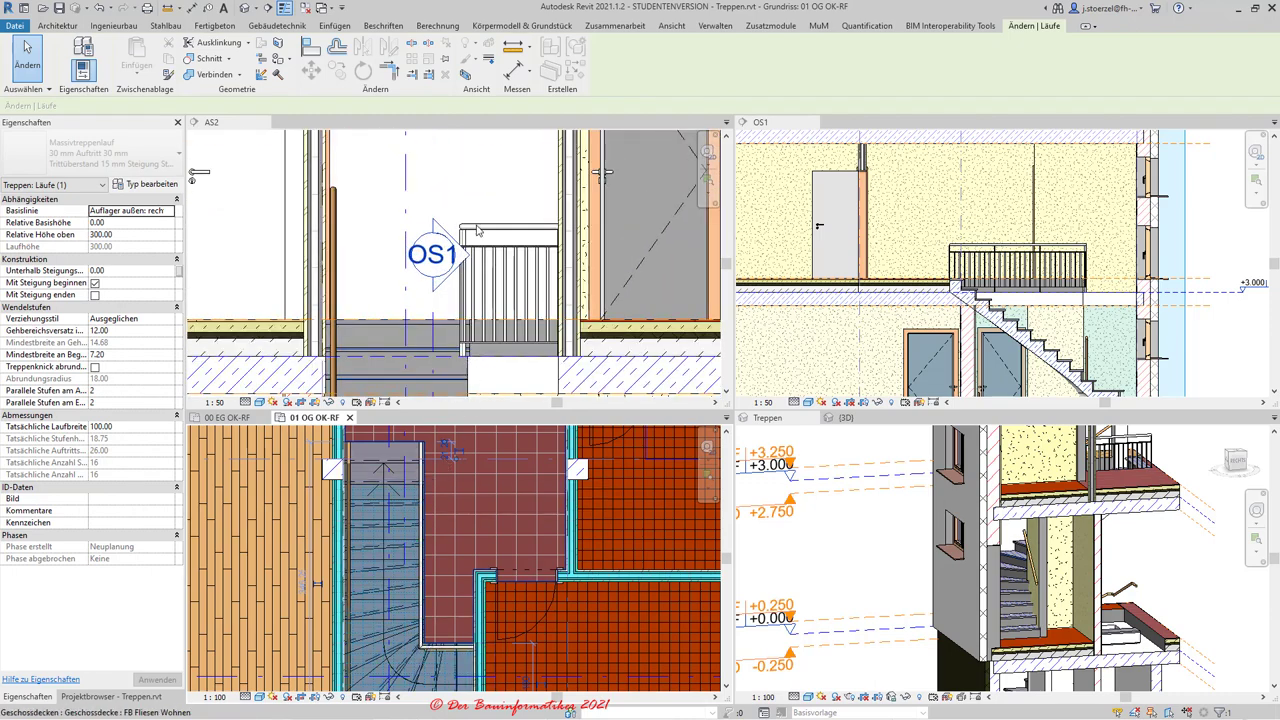
key(Escape)
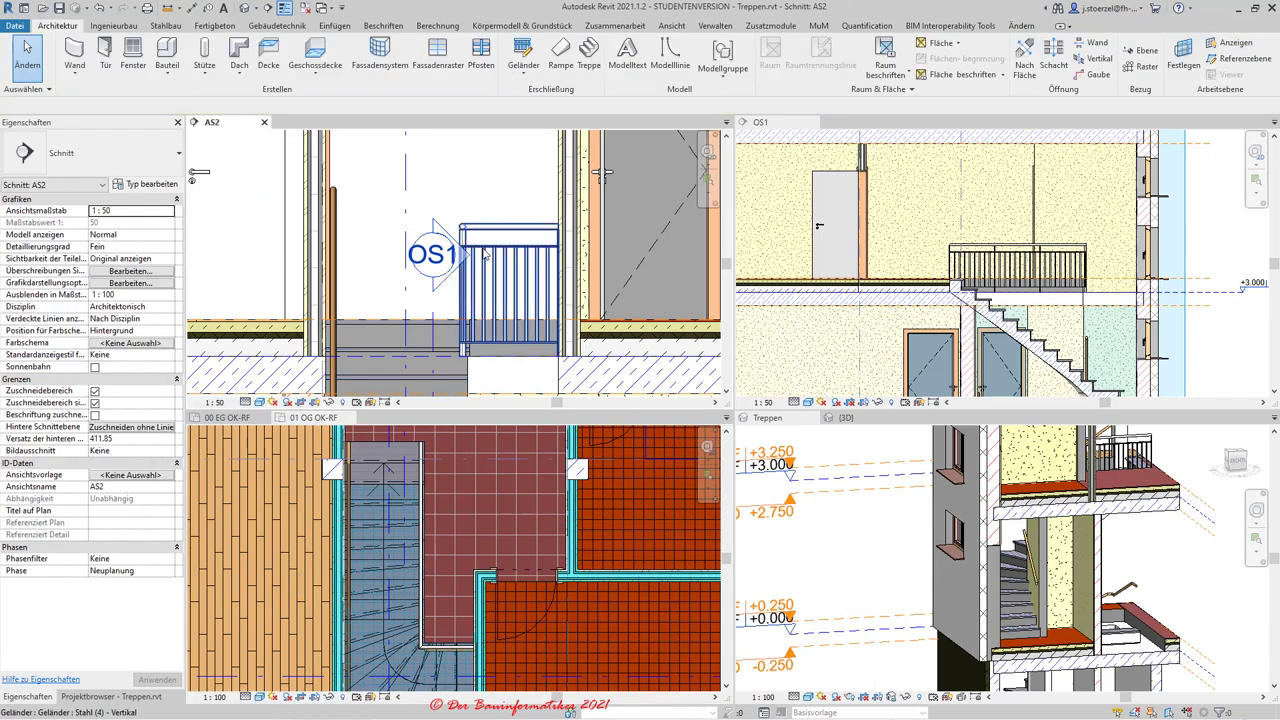
click(484, 254)
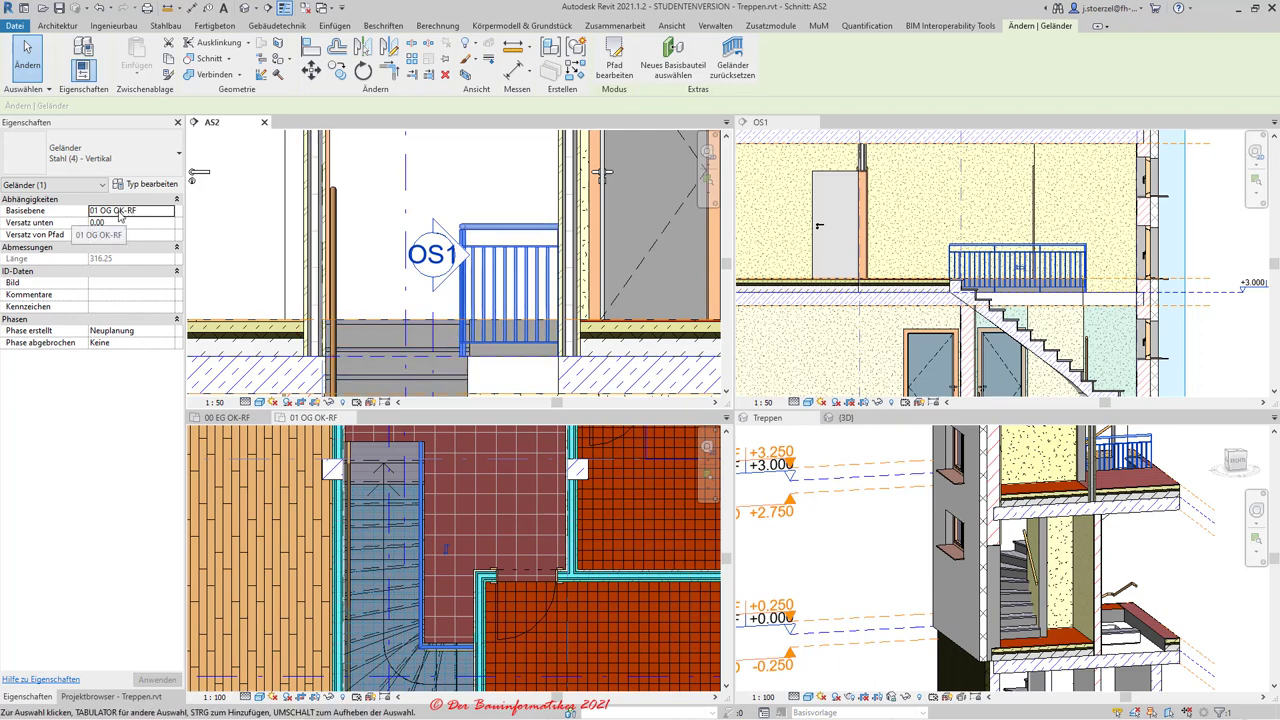
click(167, 215)
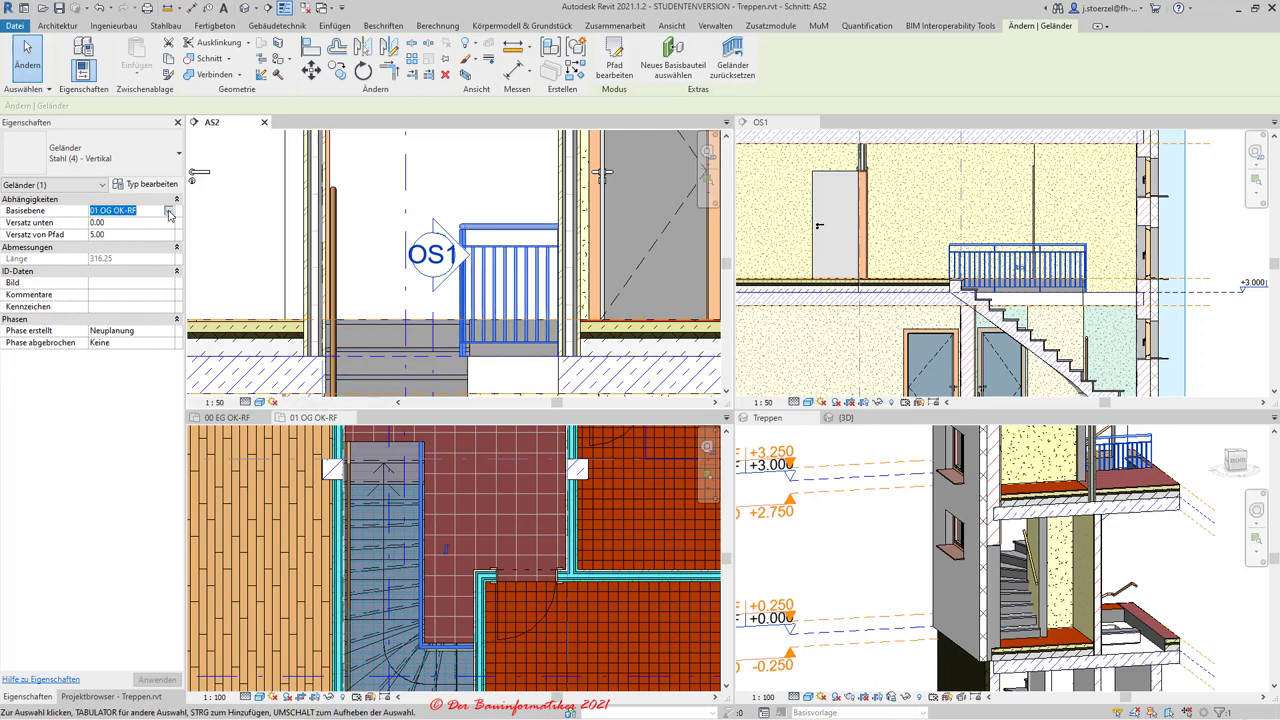
click(170, 213)
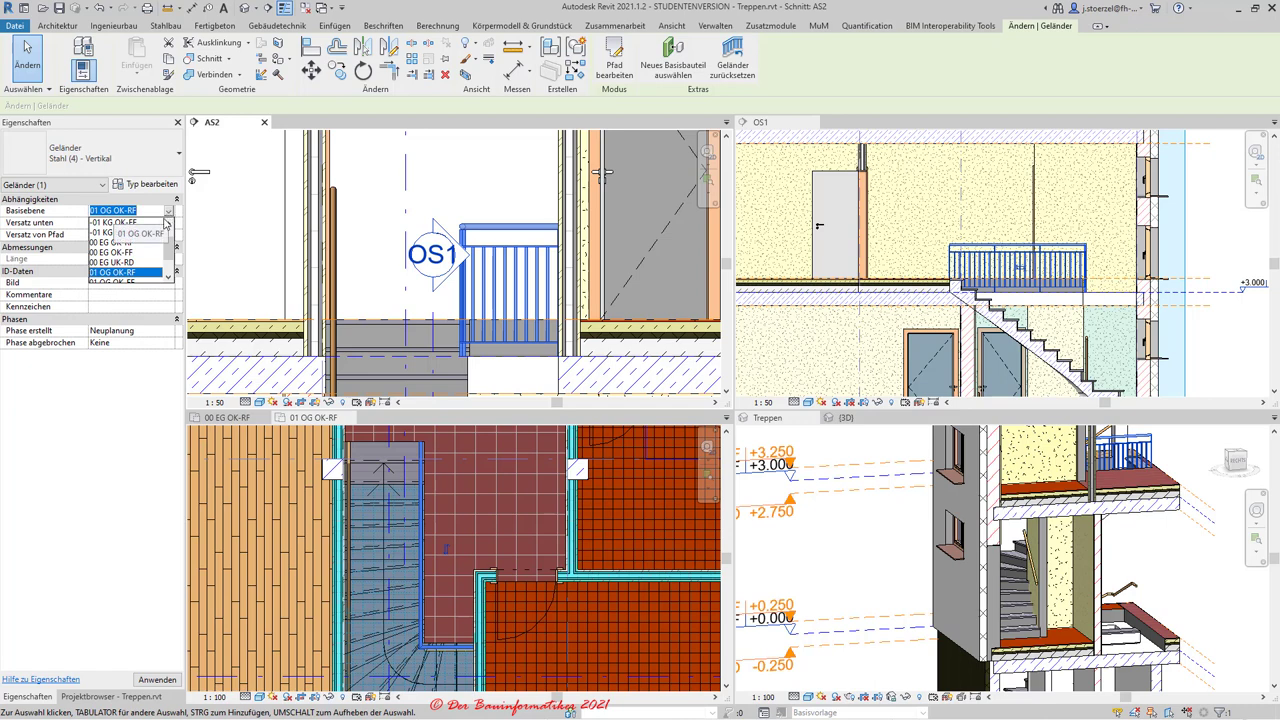
scroll(167, 256, down, 1)
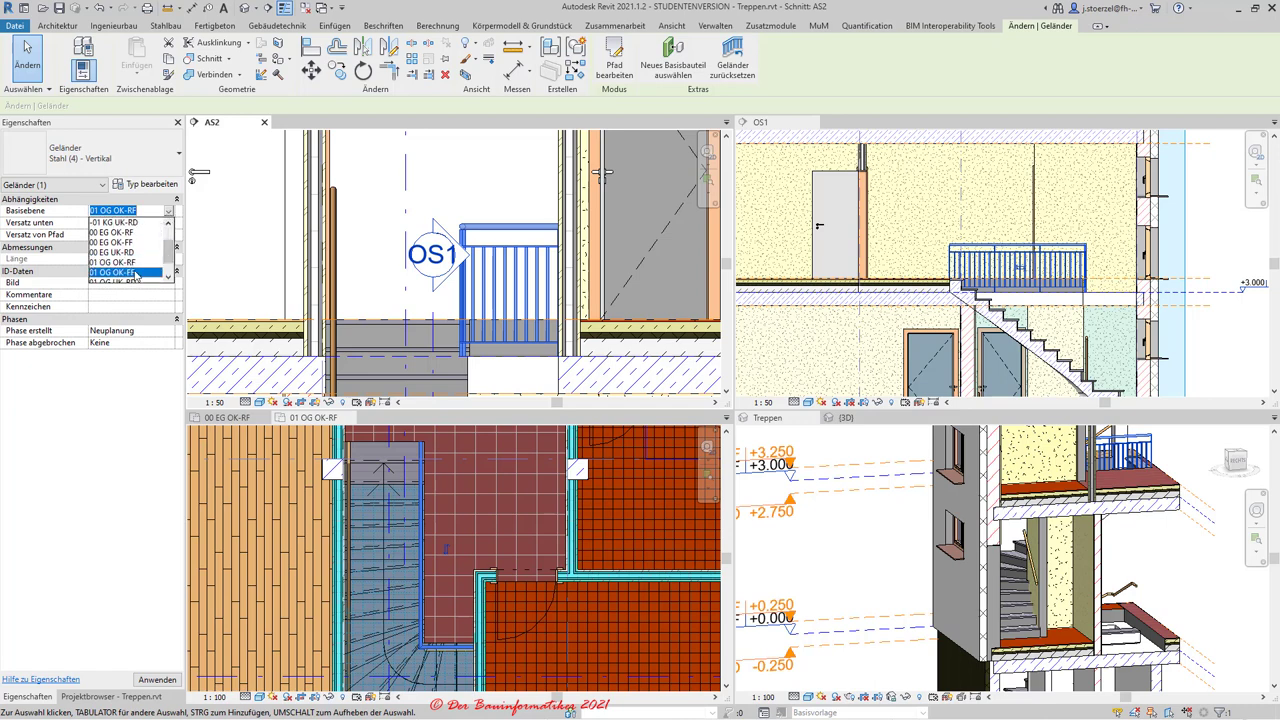
click(120, 275)
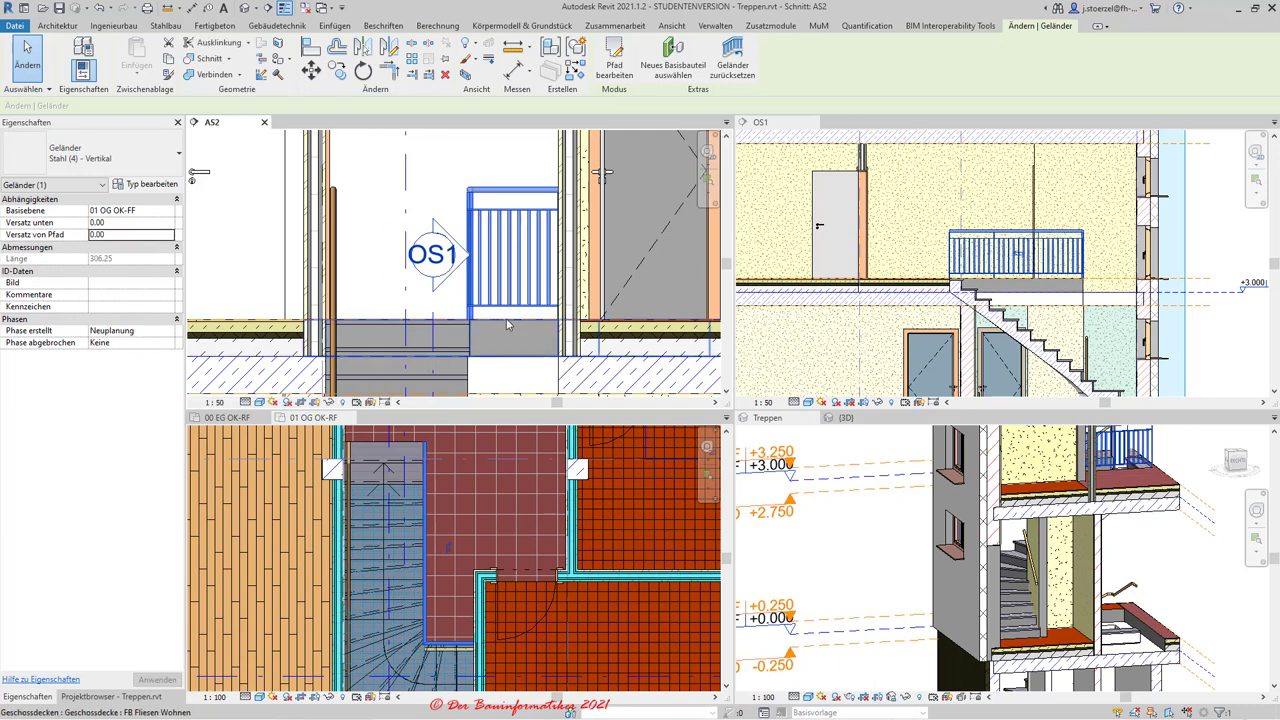
Apply a -5.00 offset from path, shortening the railing to 296.25, then try picking a new host.
scroll(470, 320, up, 3)
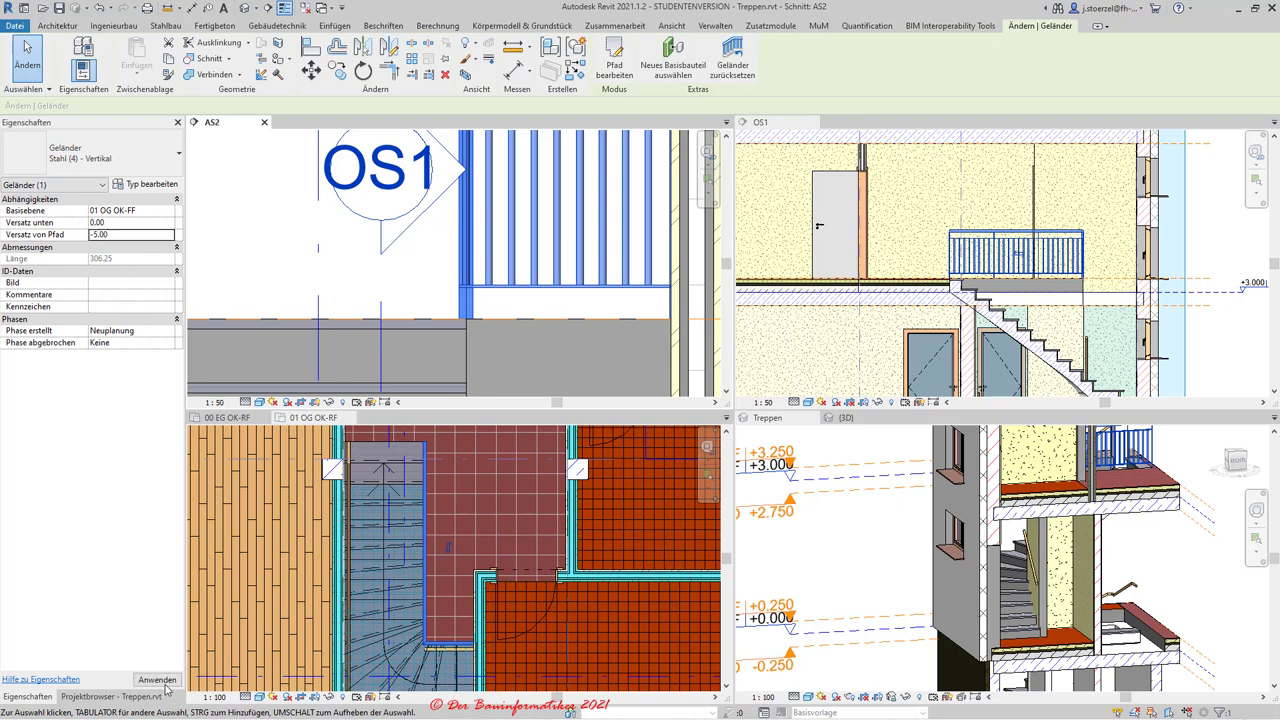
click(165, 683)
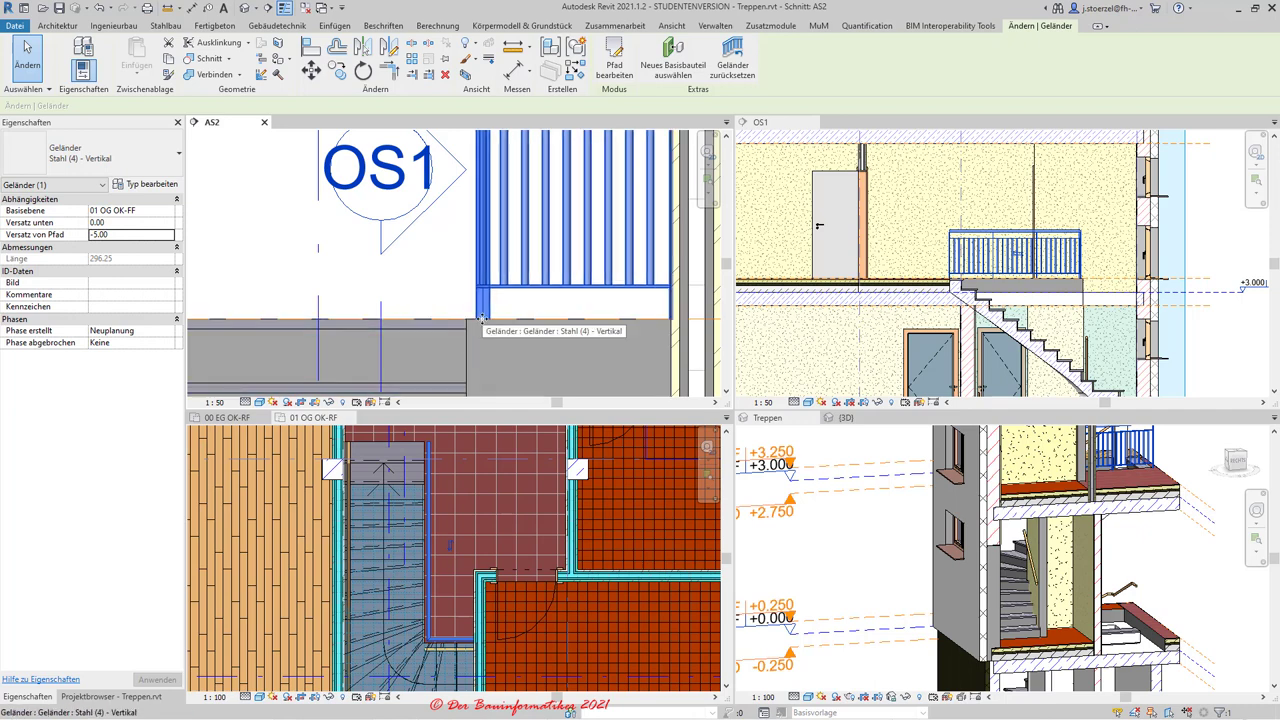
scroll(478, 325, up, 2)
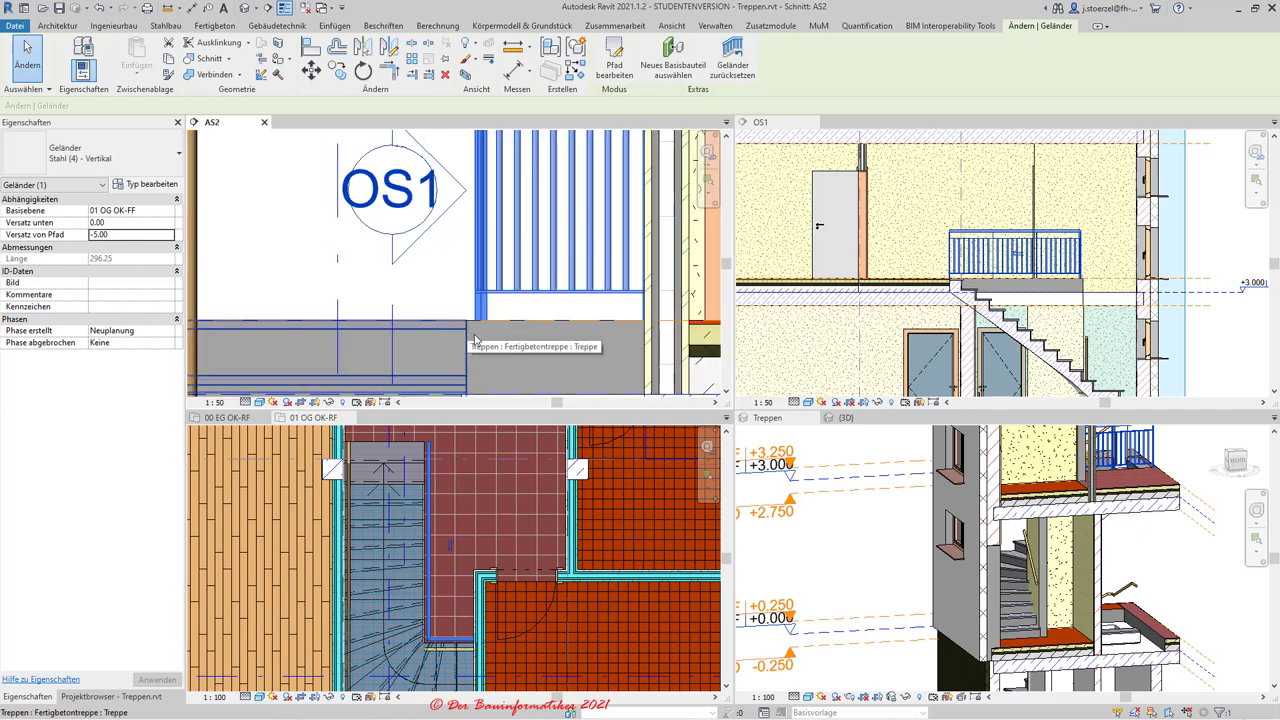
scroll(495, 320, down, 1)
scroll(500, 310, down, 1)
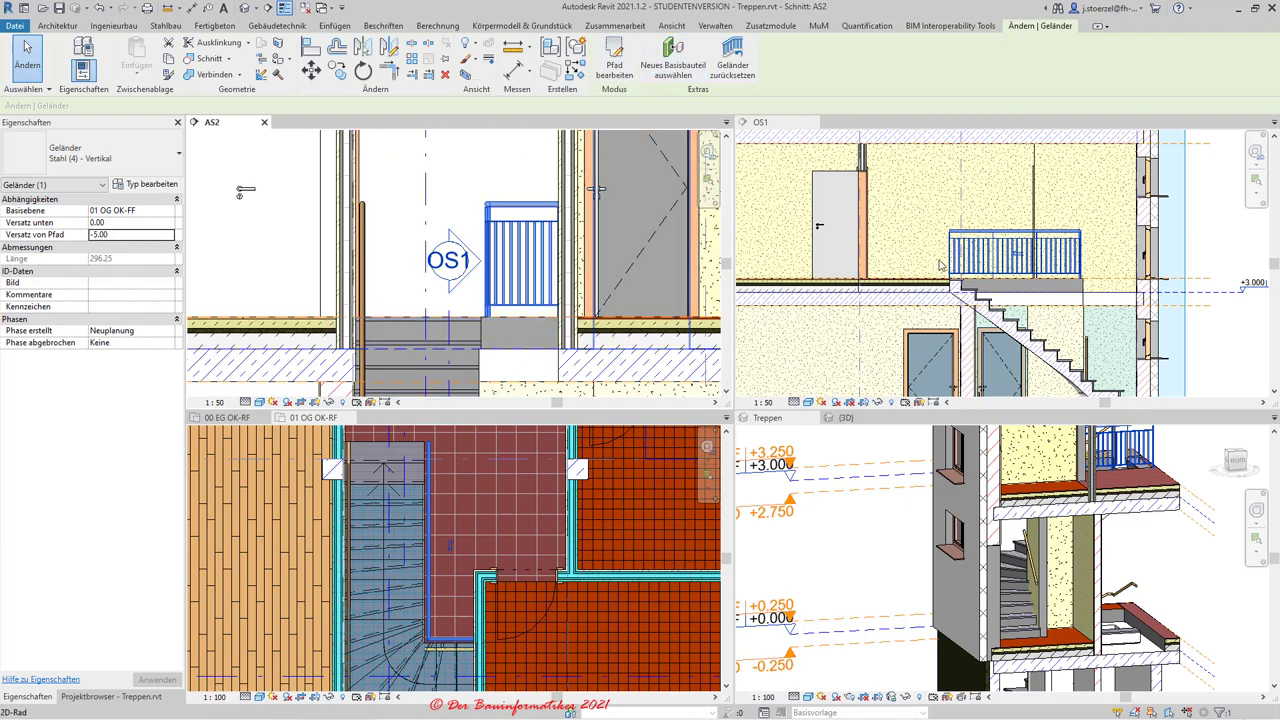
scroll(972, 266, up, 2)
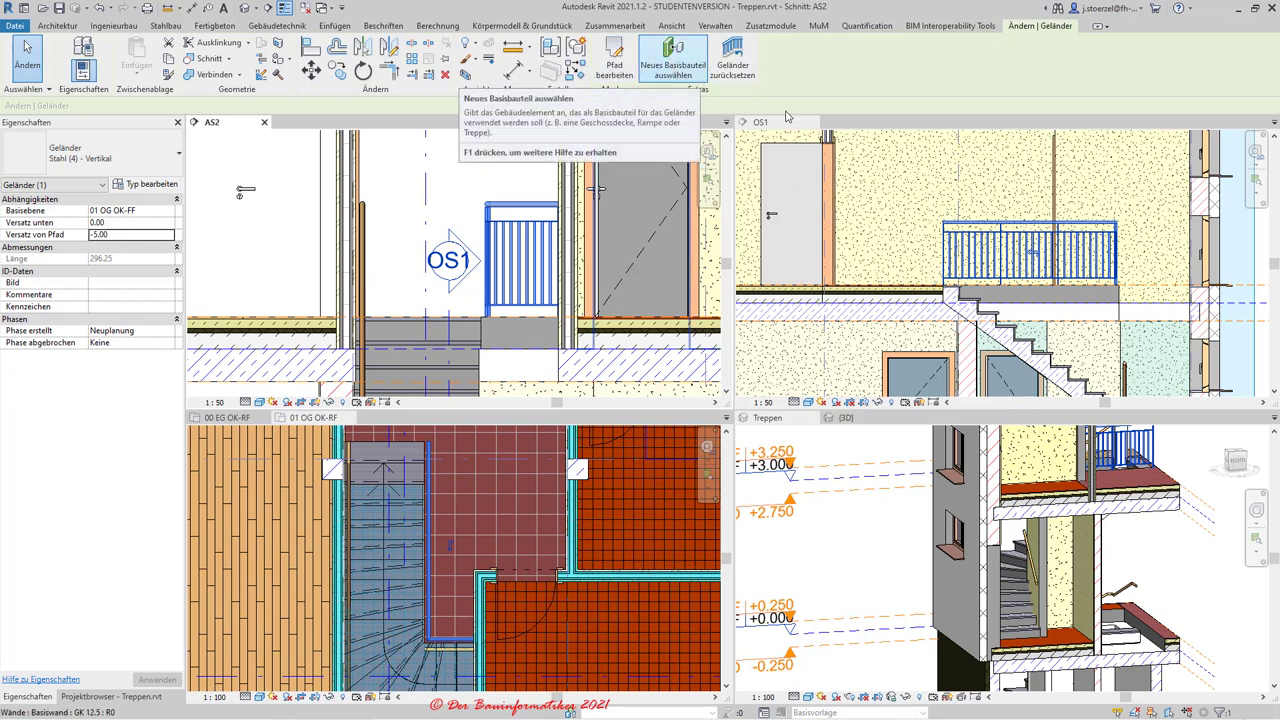
click(681, 66)
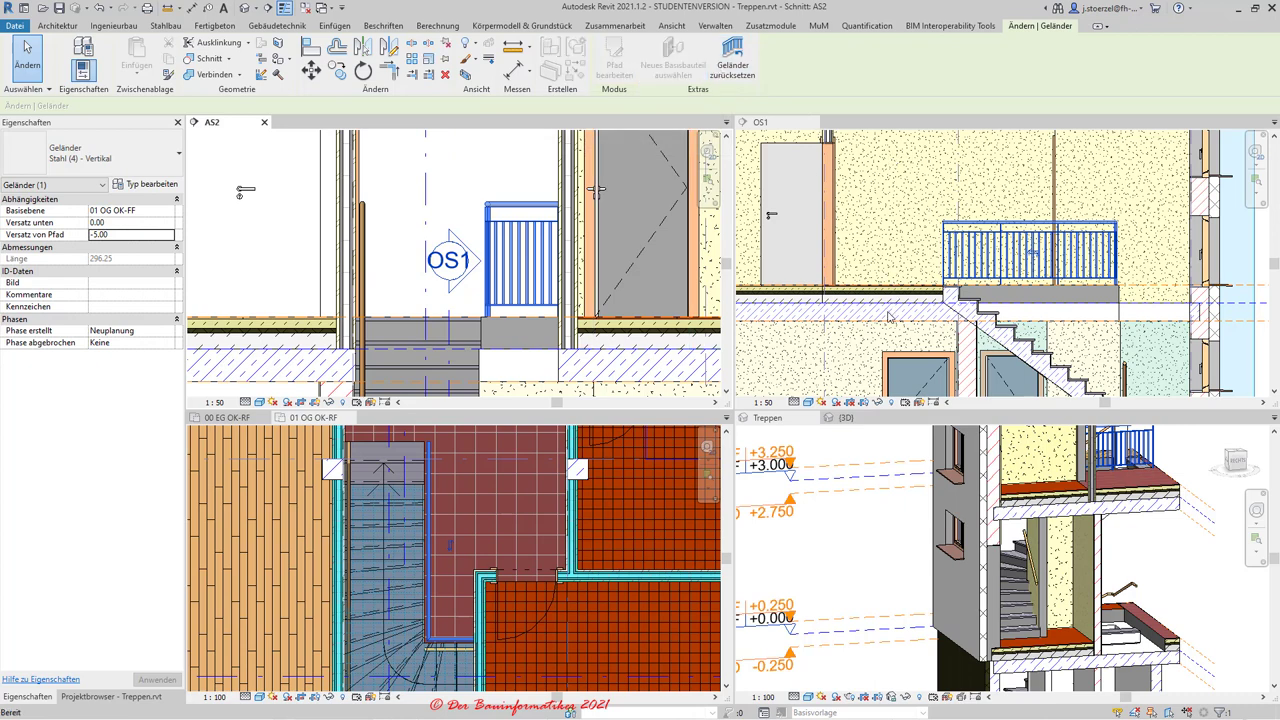
scroll(888, 316, down, 1)
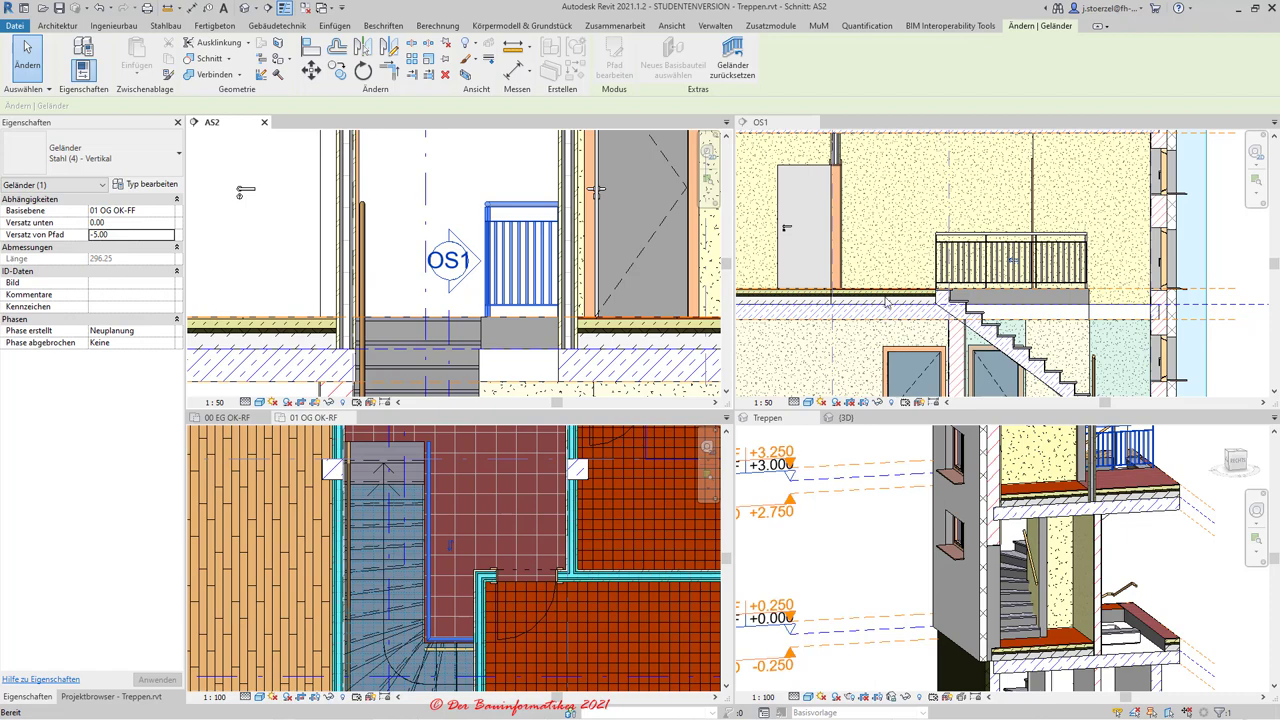
Cancel host picking, select the steel railing in the Treppen 3D view, delete it, and undo.
key(Escape)
key(Escape)
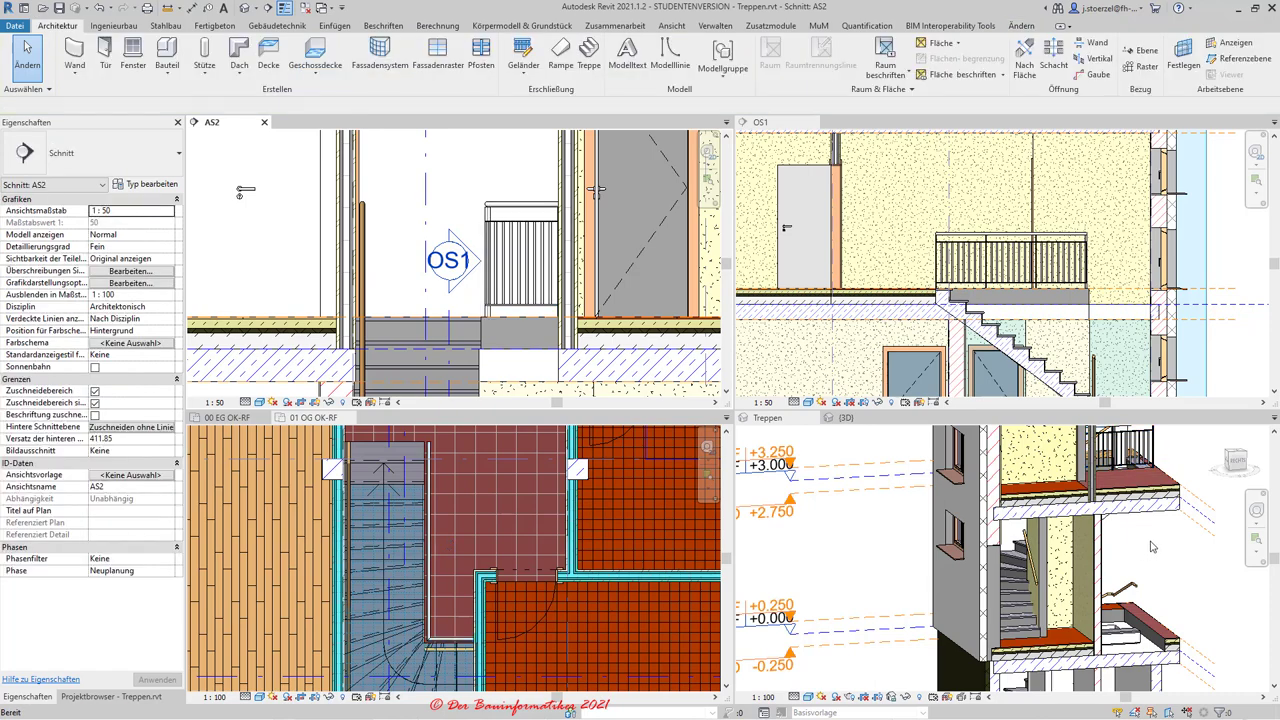
mouse_move(1161, 501)
shift+middle_down()
mouse_move(1178, 512)
mouse_move(1021, 466)
shift+middle_up()
click(1178, 512)
scroll(1021, 466, up, 2)
scroll(1021, 466, up, 1)
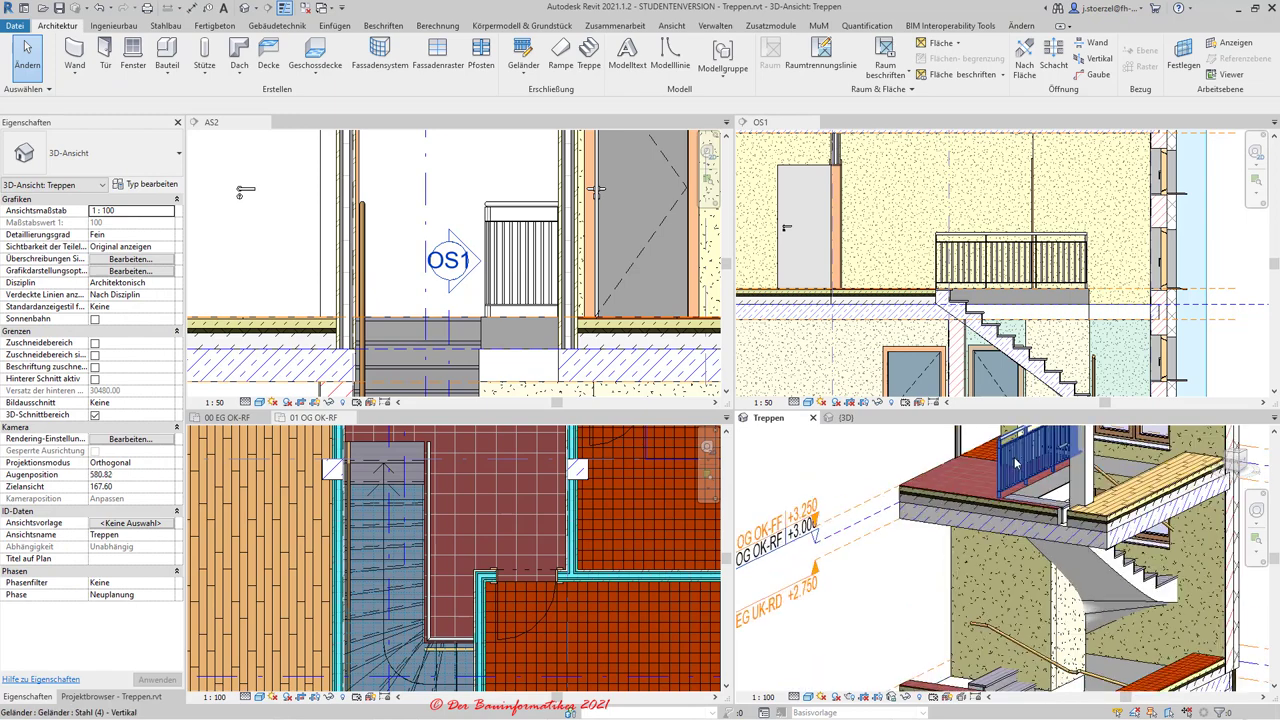
click(1021, 465)
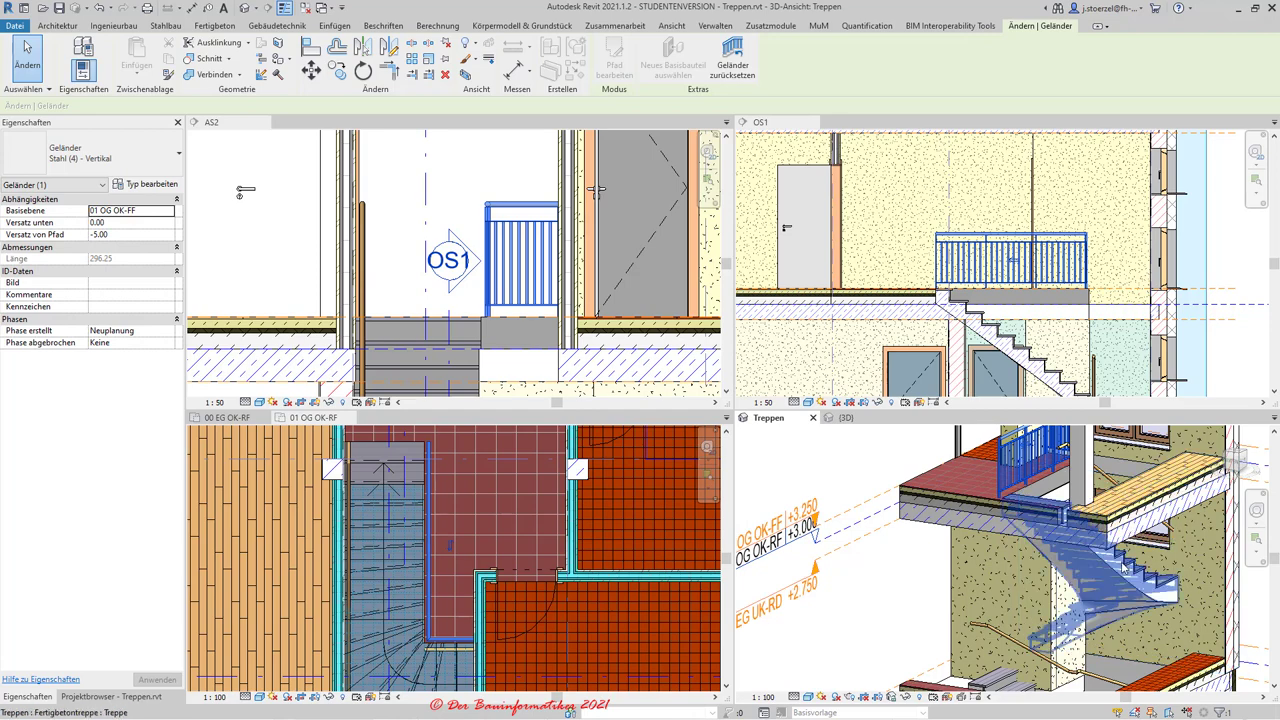
key(Escape)
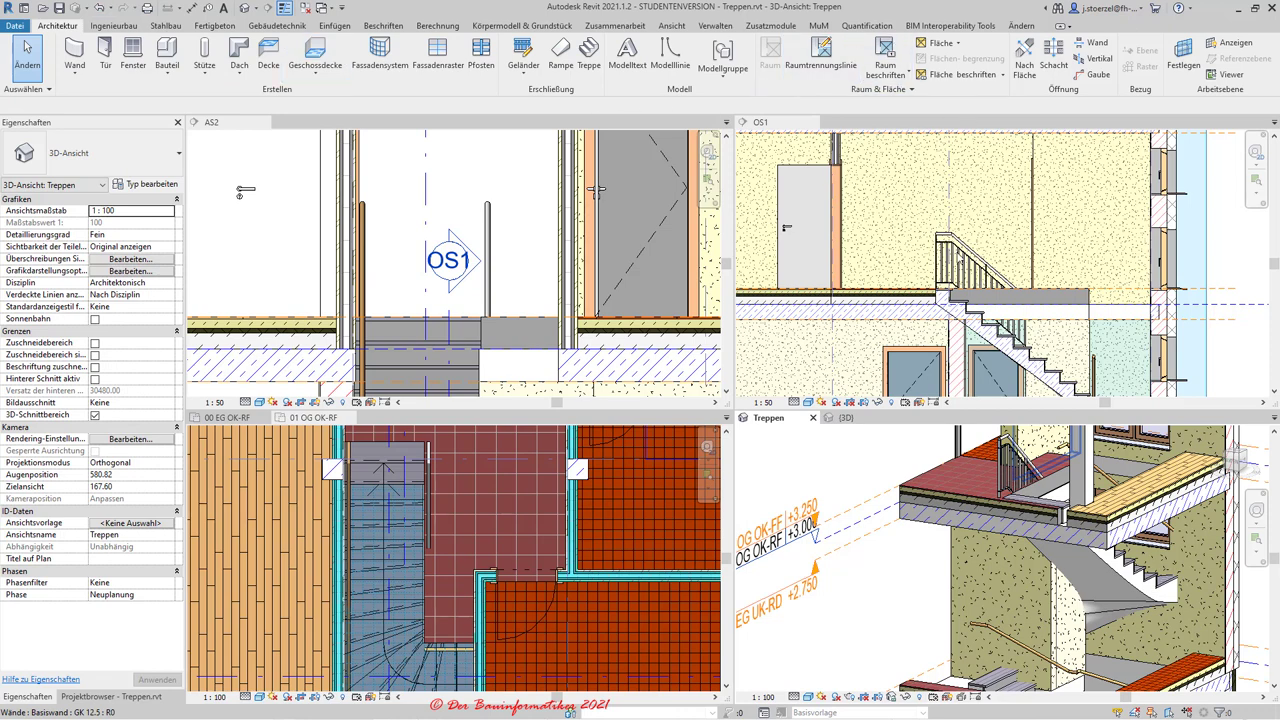
click(99, 8)
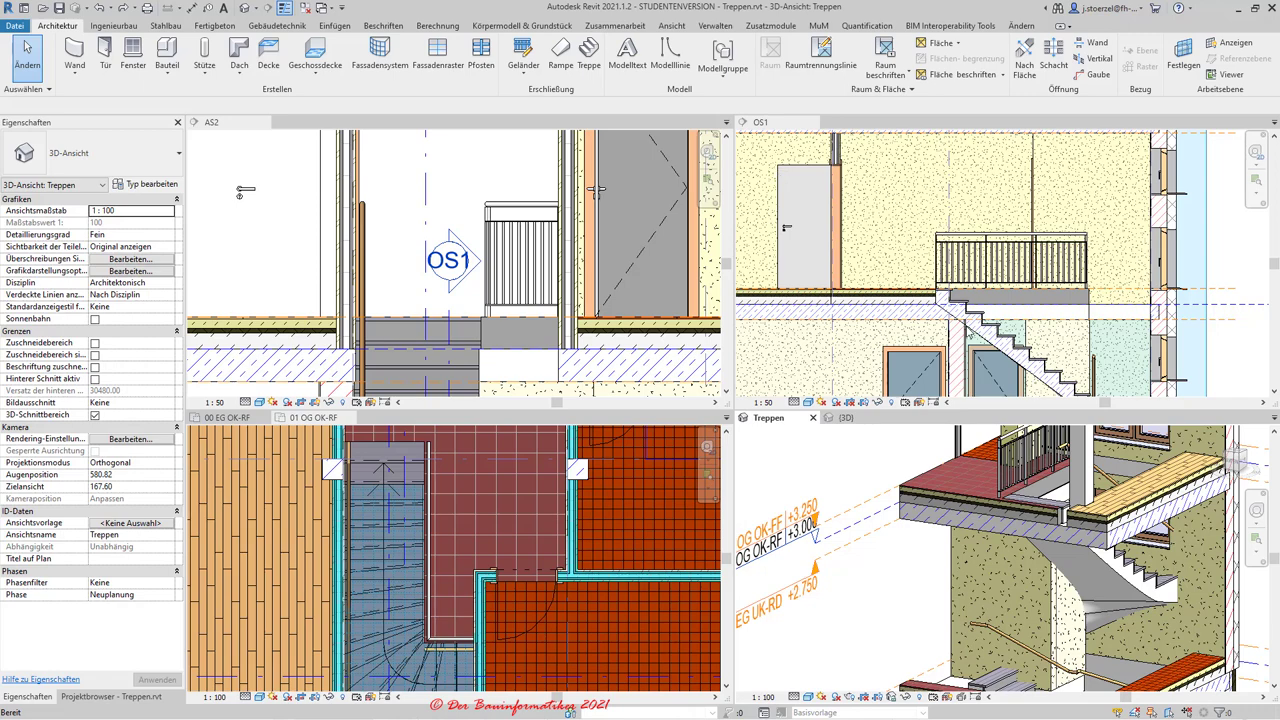
Orbit the 3D view and select the Fertigbetontreppe EG staircase.
scroll(1000, 260, down, 2)
mouse_move(1040, 470)
shift+middle_down()
mouse_move(1130, 515)
mouse_move(1083, 510)
mouse_move(1086, 600)
mouse_move(1140, 545)
mouse_move(988, 523)
shift+middle_up()
scroll(1140, 545, up, 2)
scroll(1127, 515, up, 2)
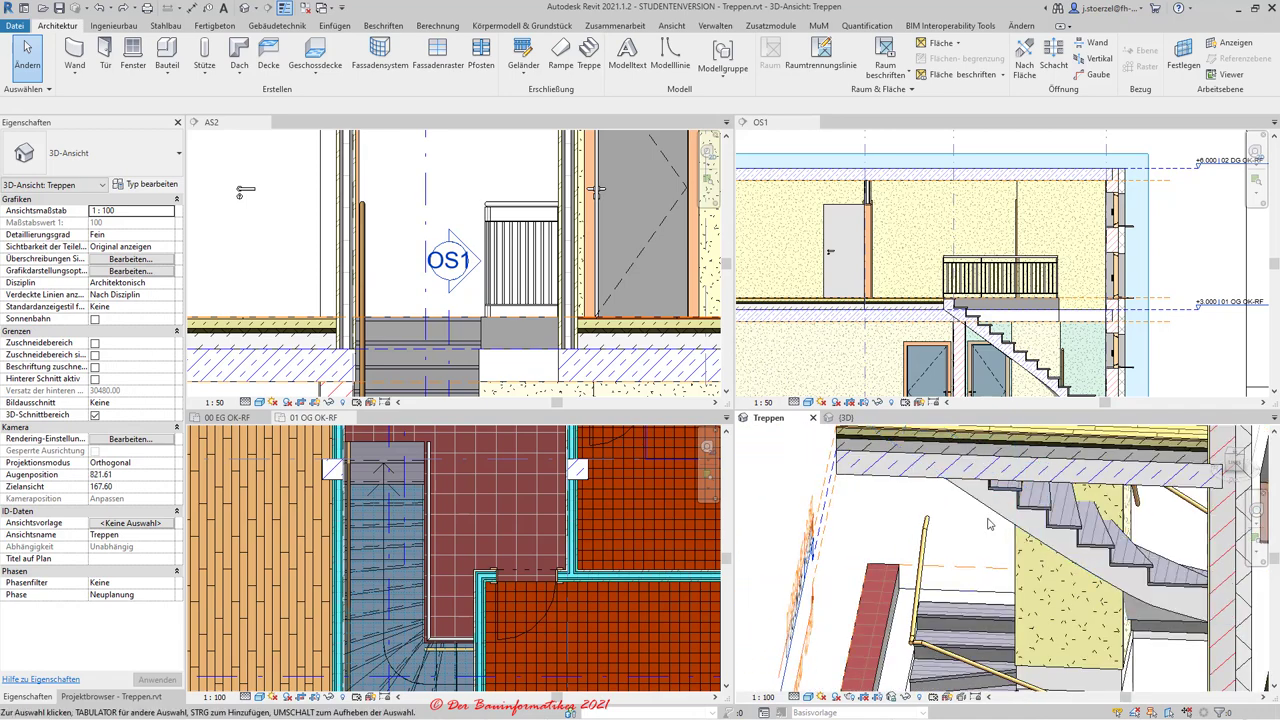
click(1066, 535)
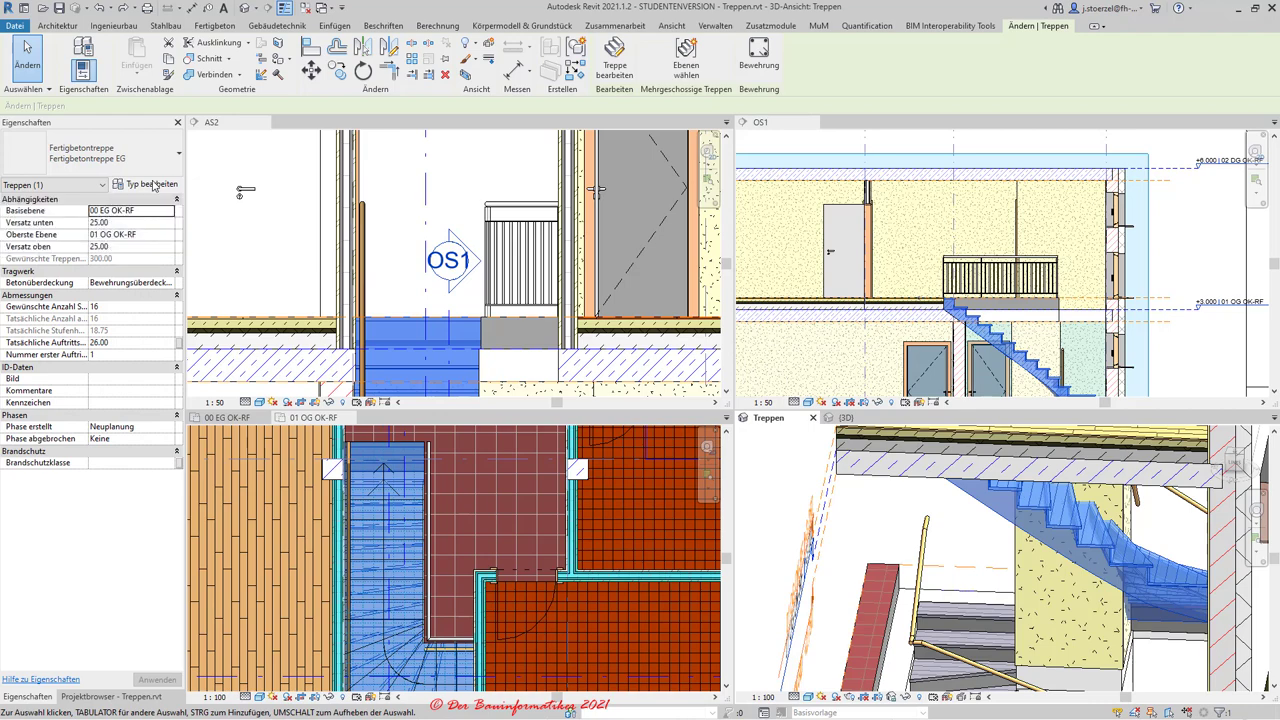
Review the stair type and Zickzack einfach cut mark settings unchanged, then enter Treppe bearbeiten.
click(153, 187)
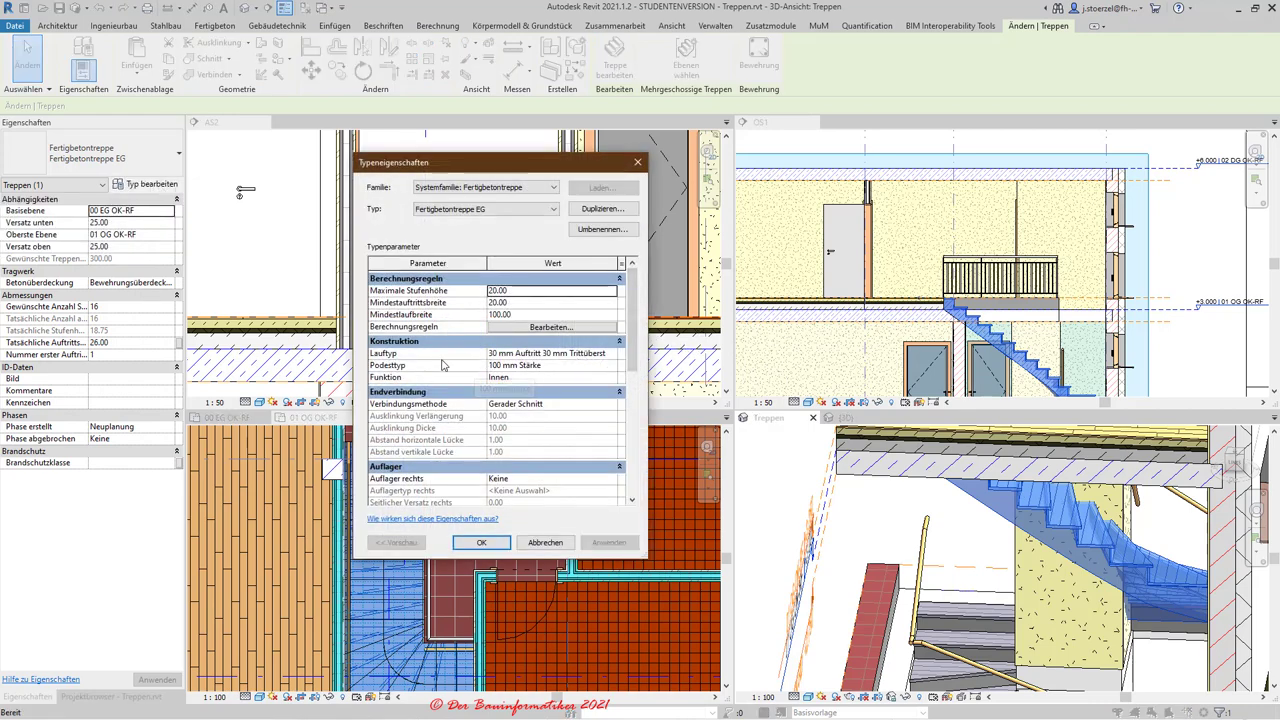
scroll(622, 421, down, 1)
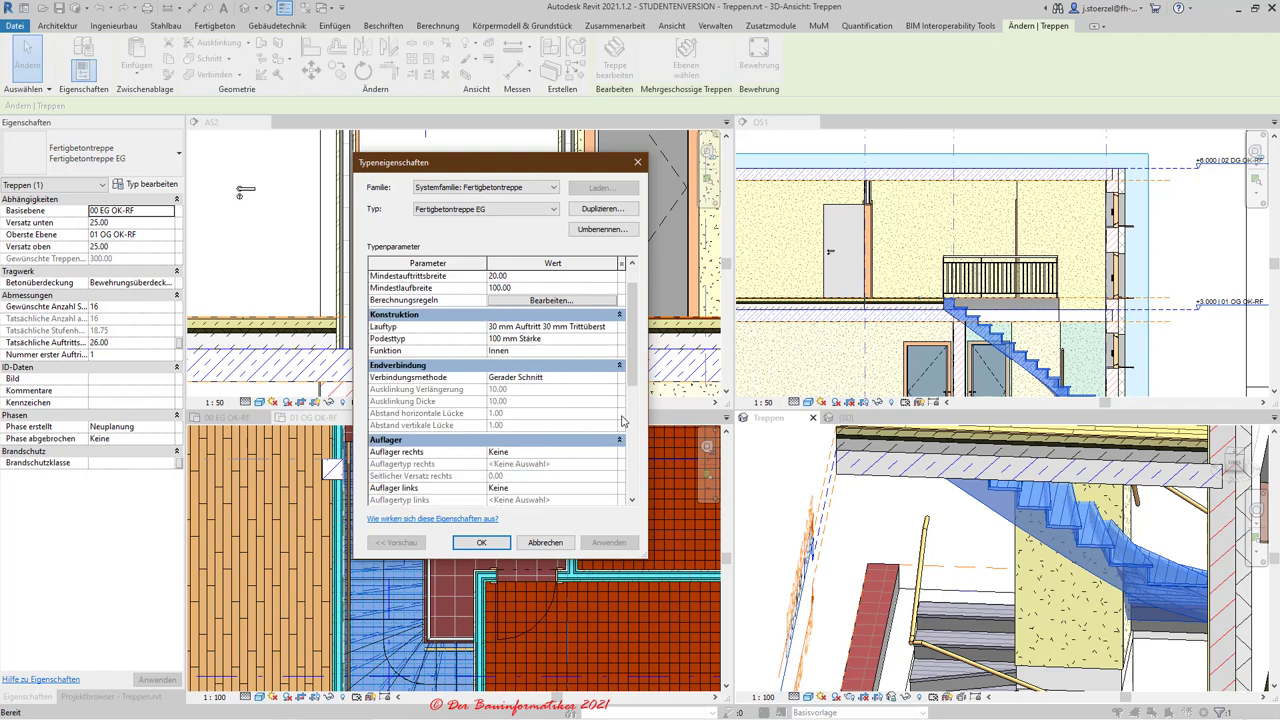
scroll(622, 421, down, 2)
scroll(620, 418, down, 1)
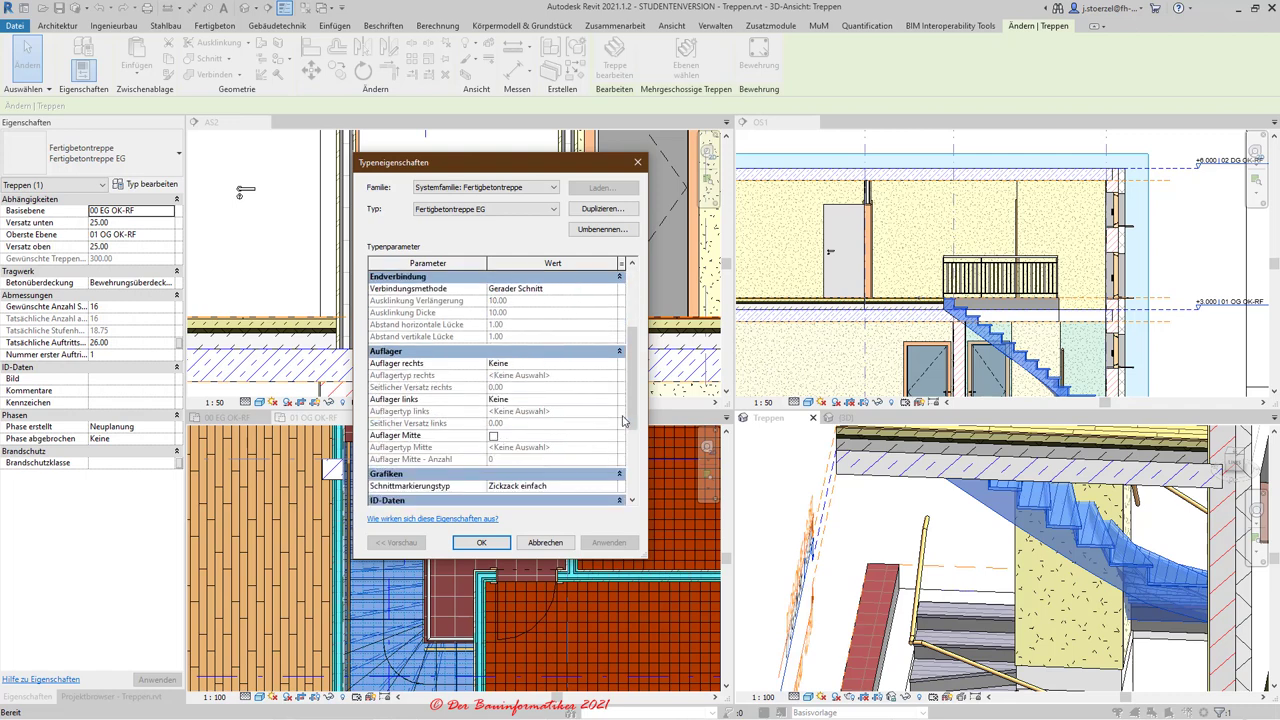
scroll(619, 416, up, 2)
scroll(617, 414, up, 2)
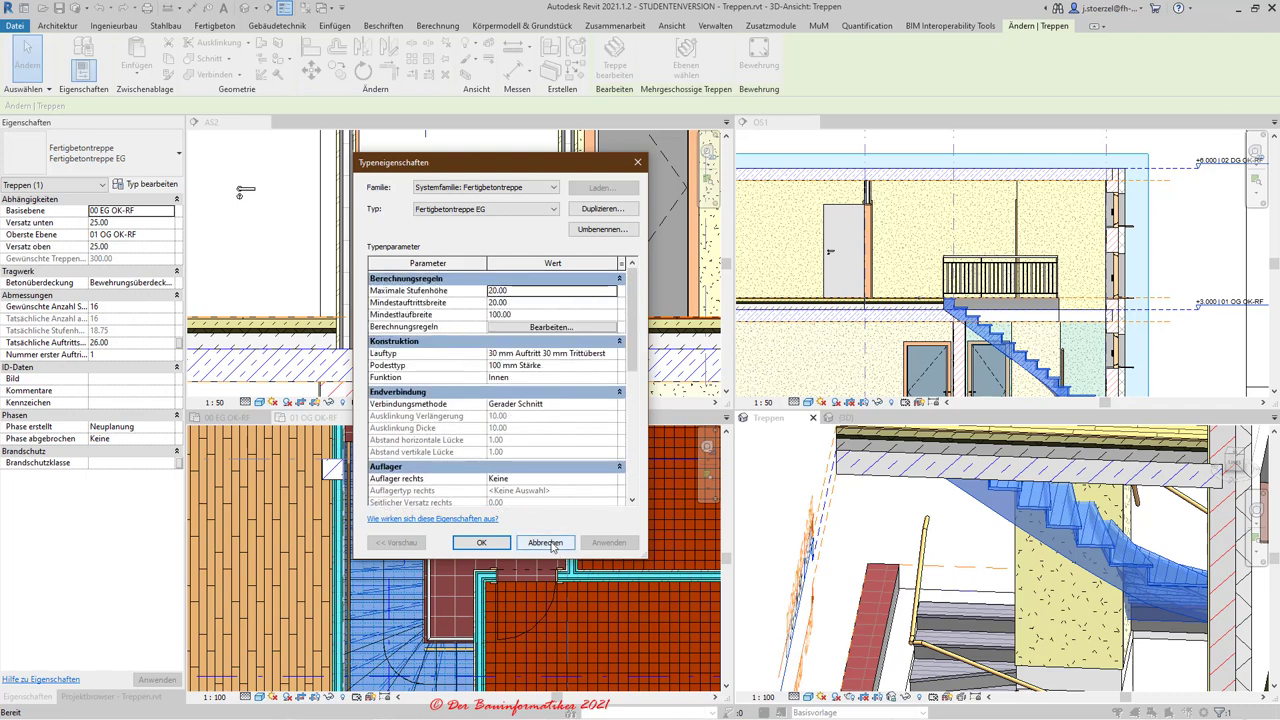
scroll(547, 467, down, 2)
scroll(560, 455, down, 2)
scroll(590, 440, down, 1)
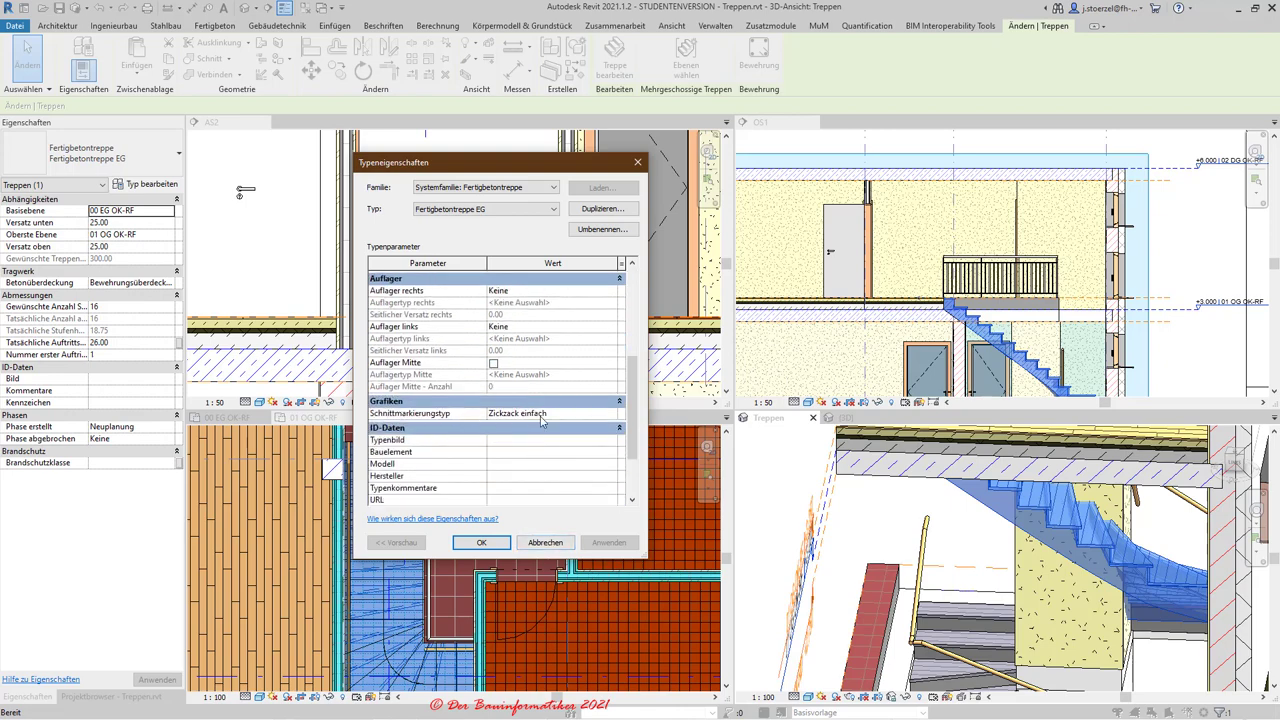
click(612, 413)
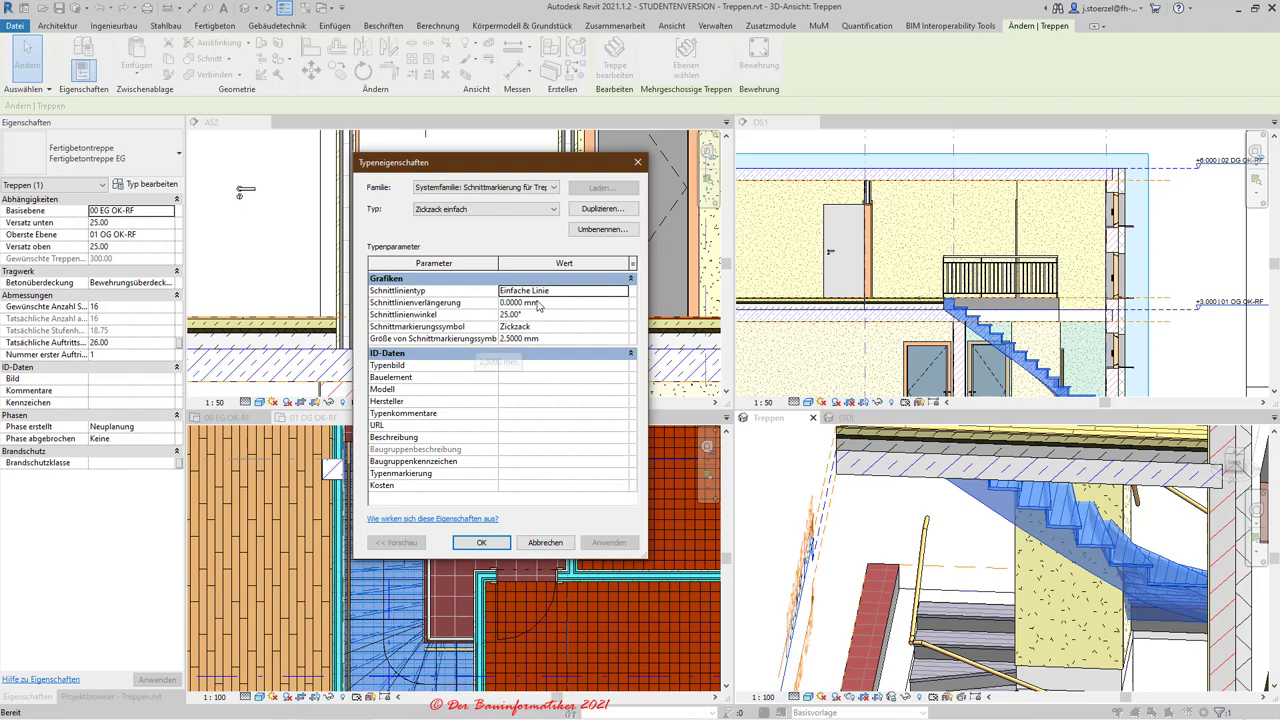
click(541, 542)
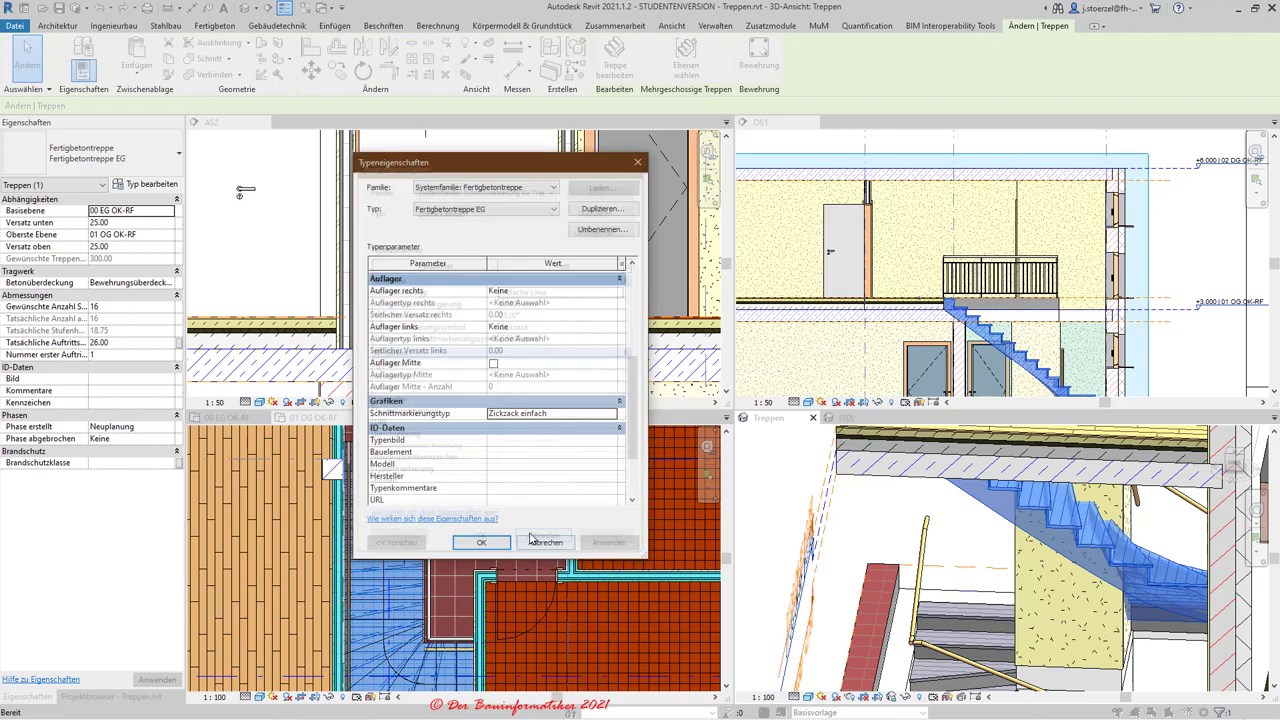
click(544, 548)
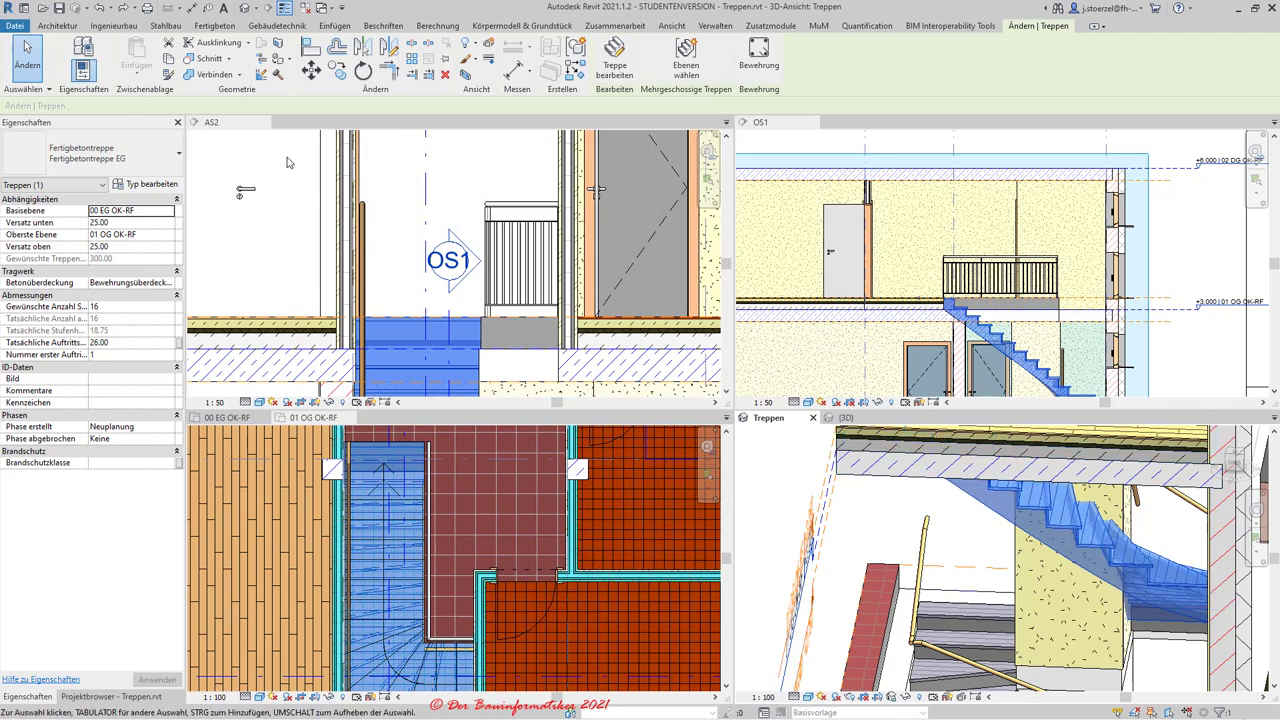
click(622, 55)
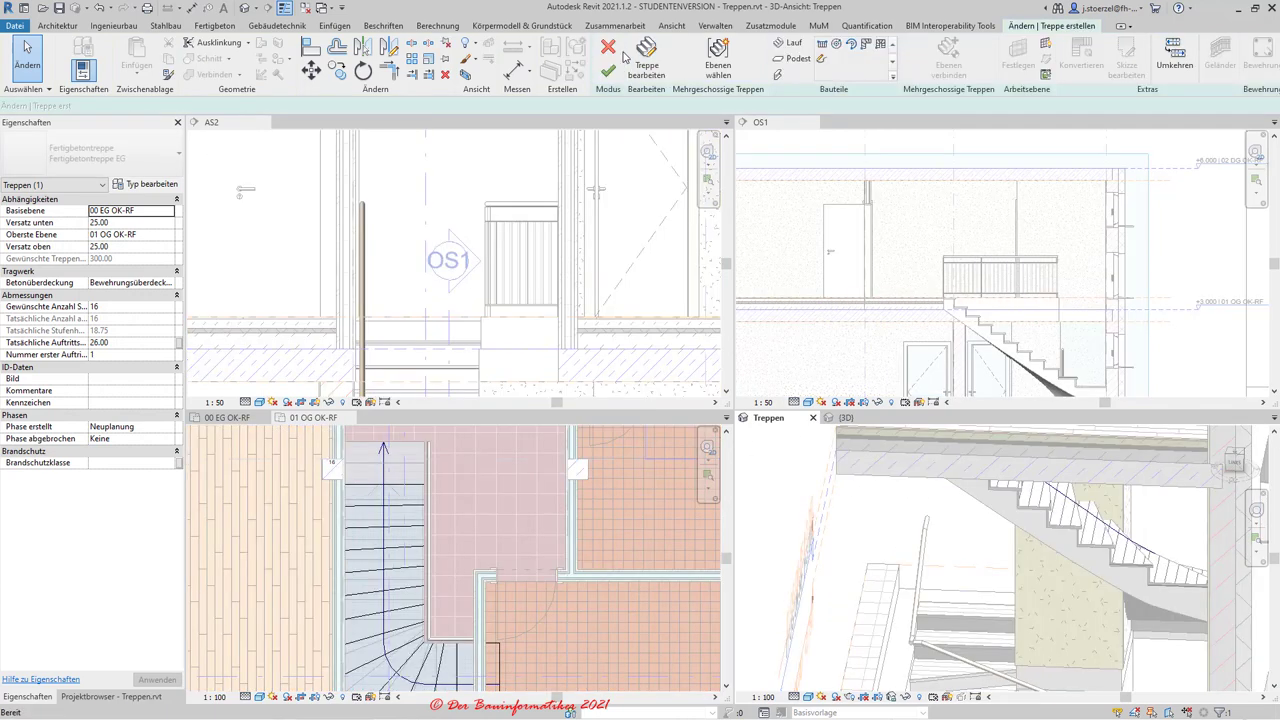
click(1043, 512)
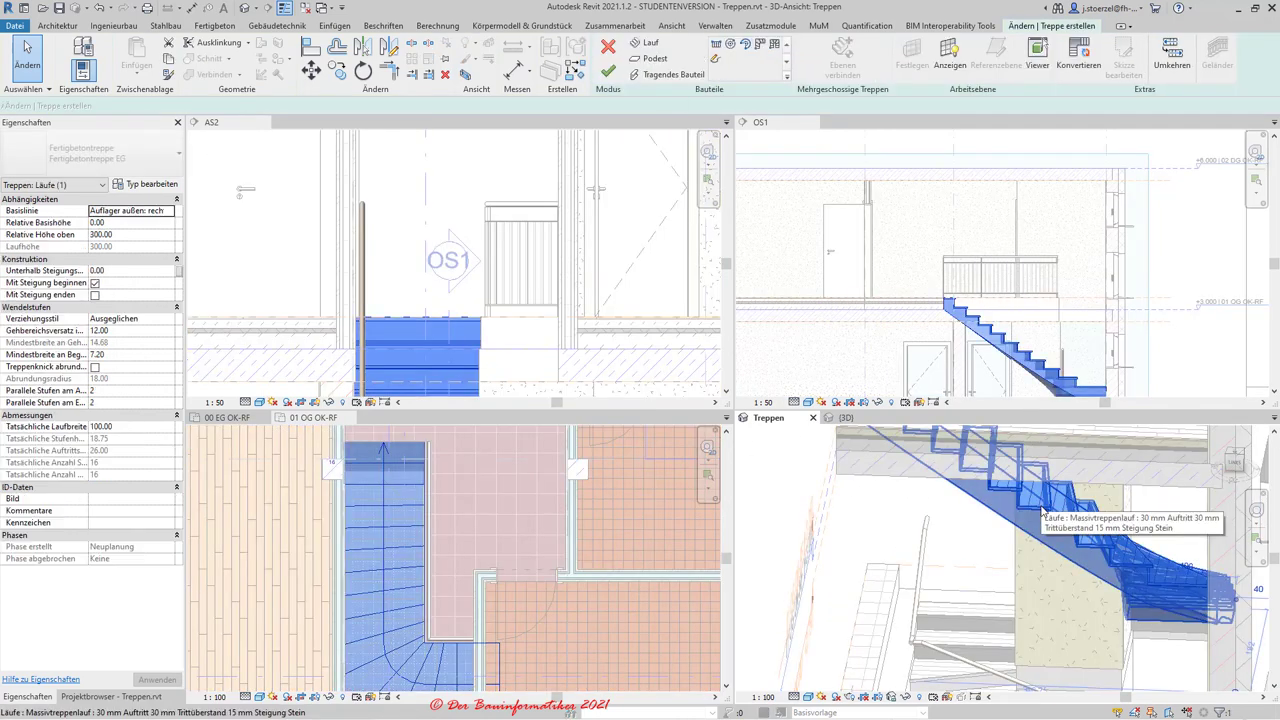
click(145, 184)
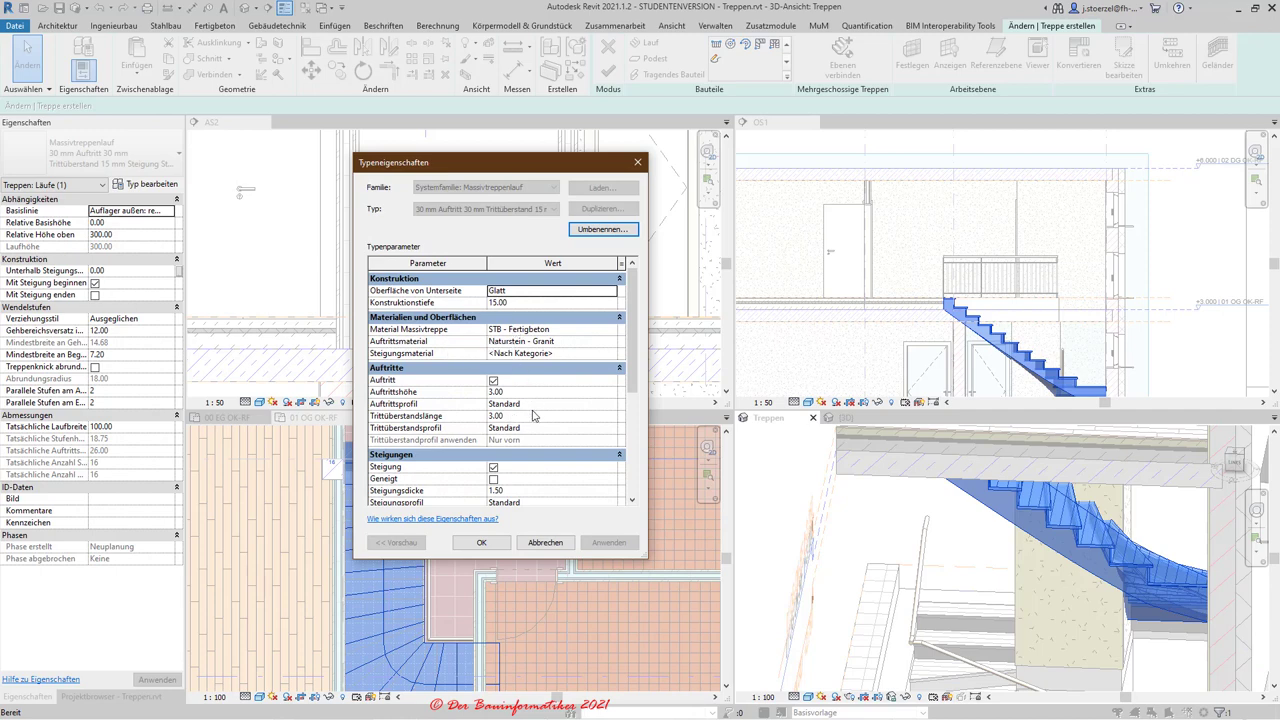
scroll(543, 420, down, 1)
click(535, 381)
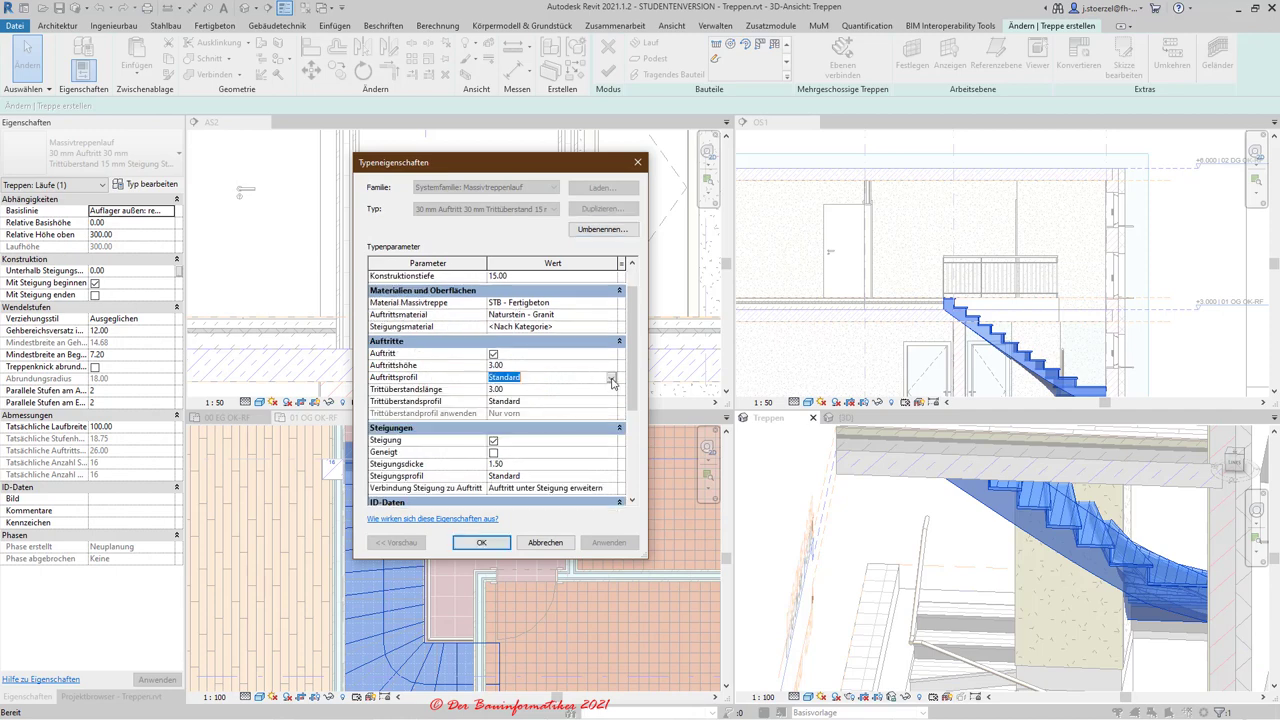
click(612, 378)
click(600, 376)
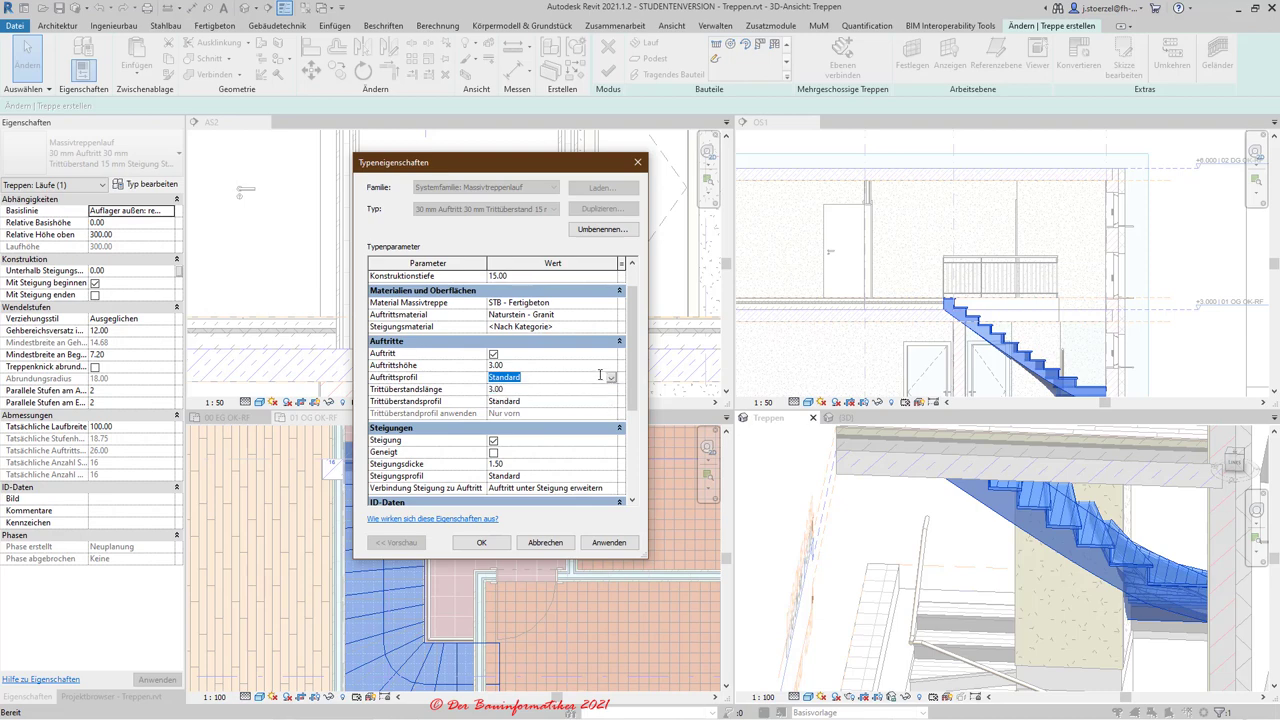
click(602, 316)
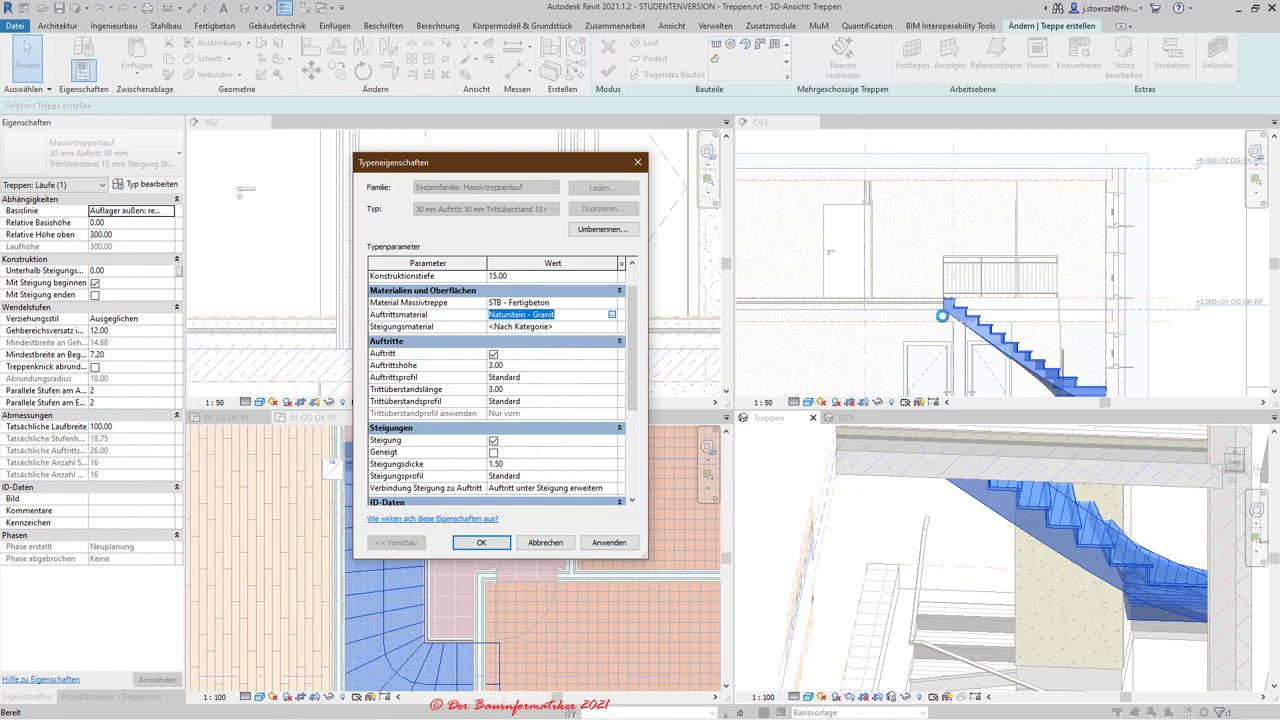
click(611, 314)
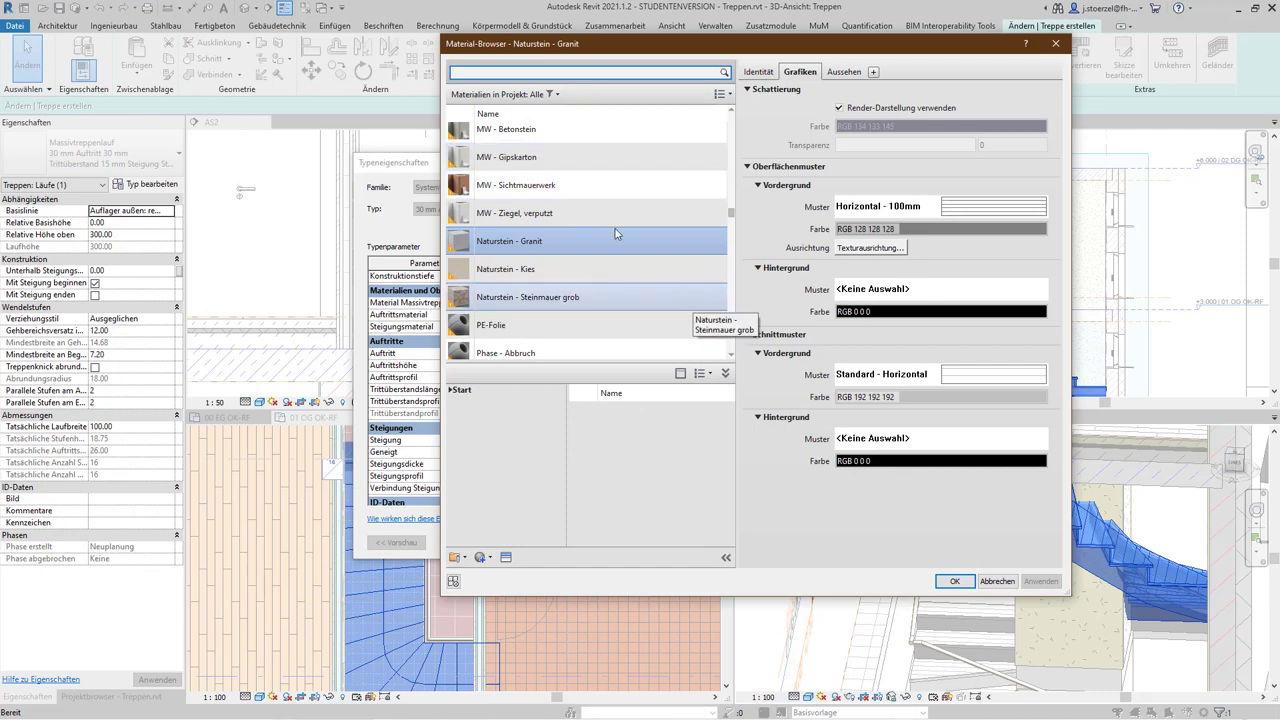
click(953, 581)
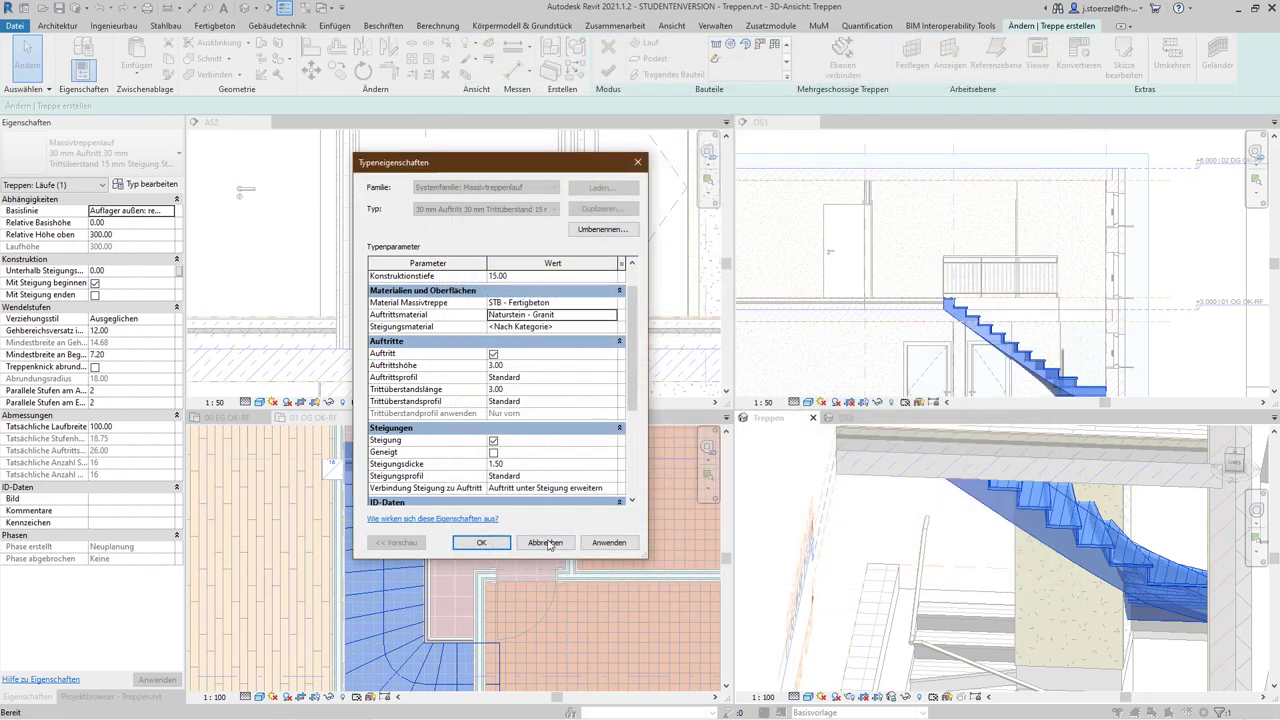
click(548, 543)
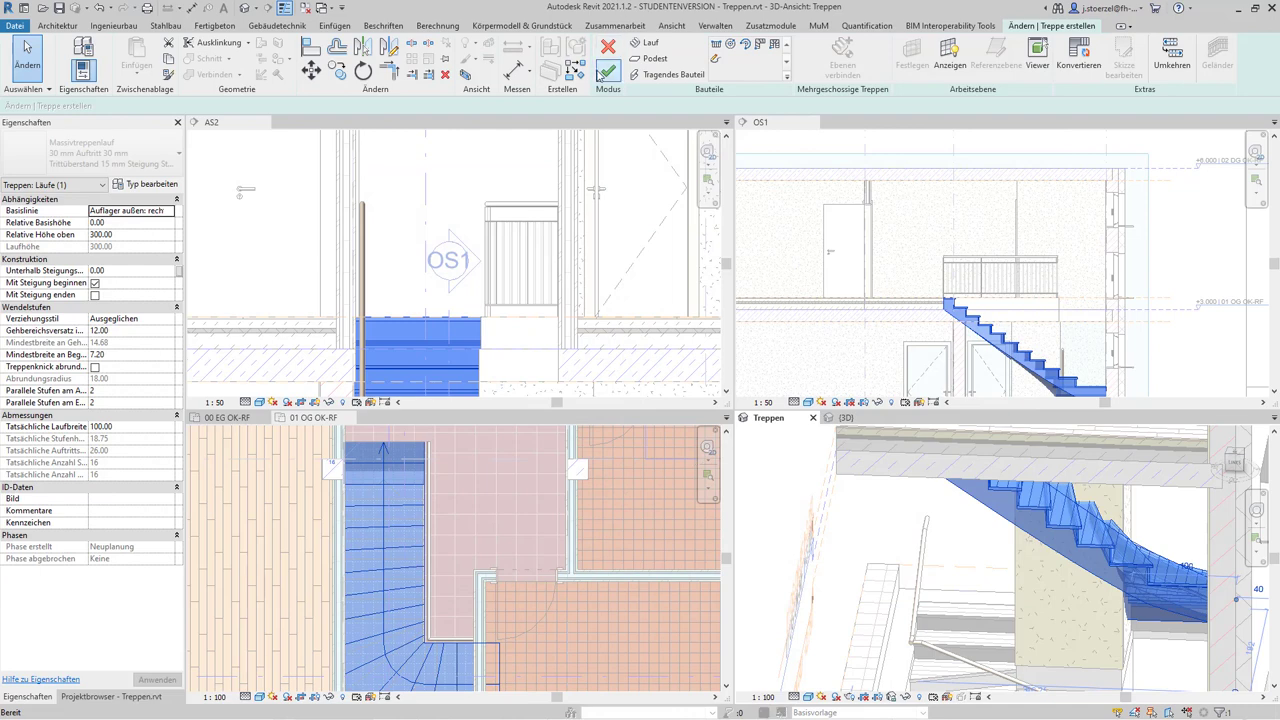